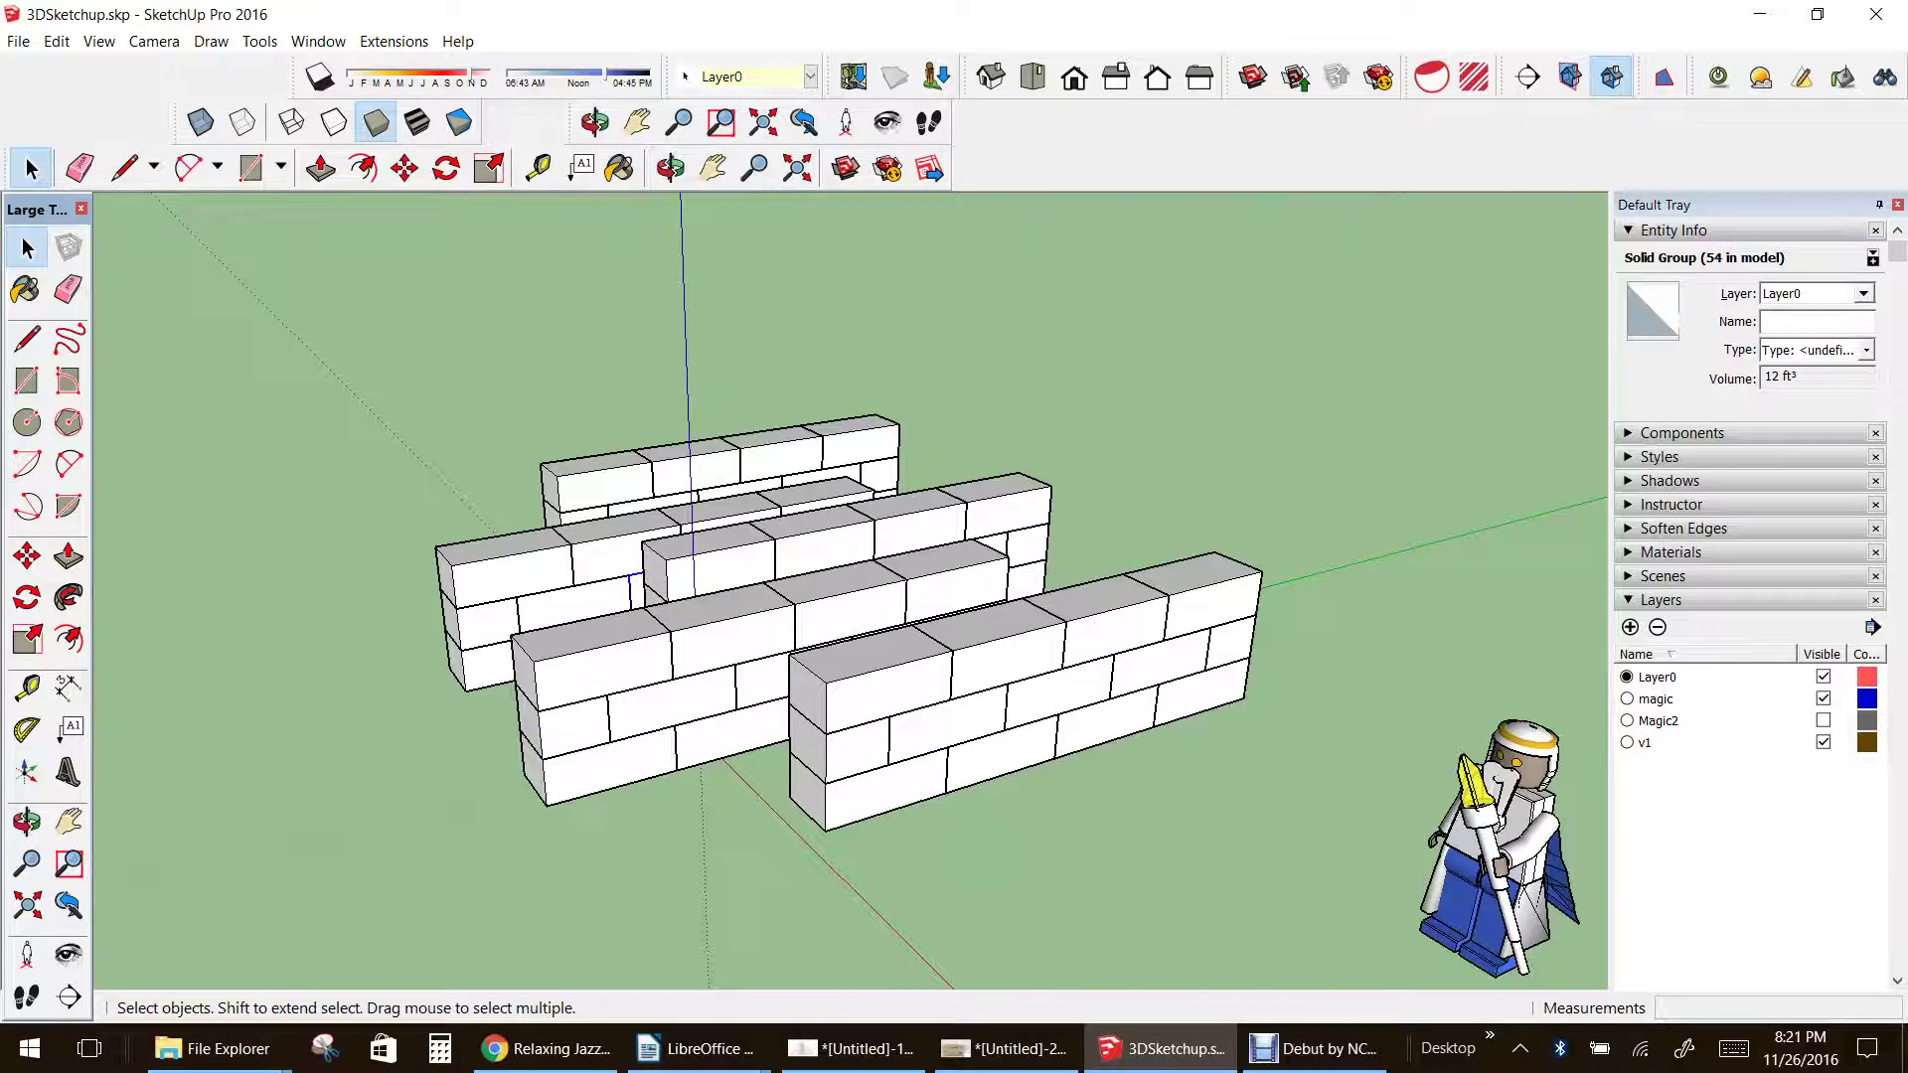
# - Copy the bottom corner block of the frontmost wall about 5' 8 1/2" outward along the red axis
pyautogui.scroll(3, 879, 806)
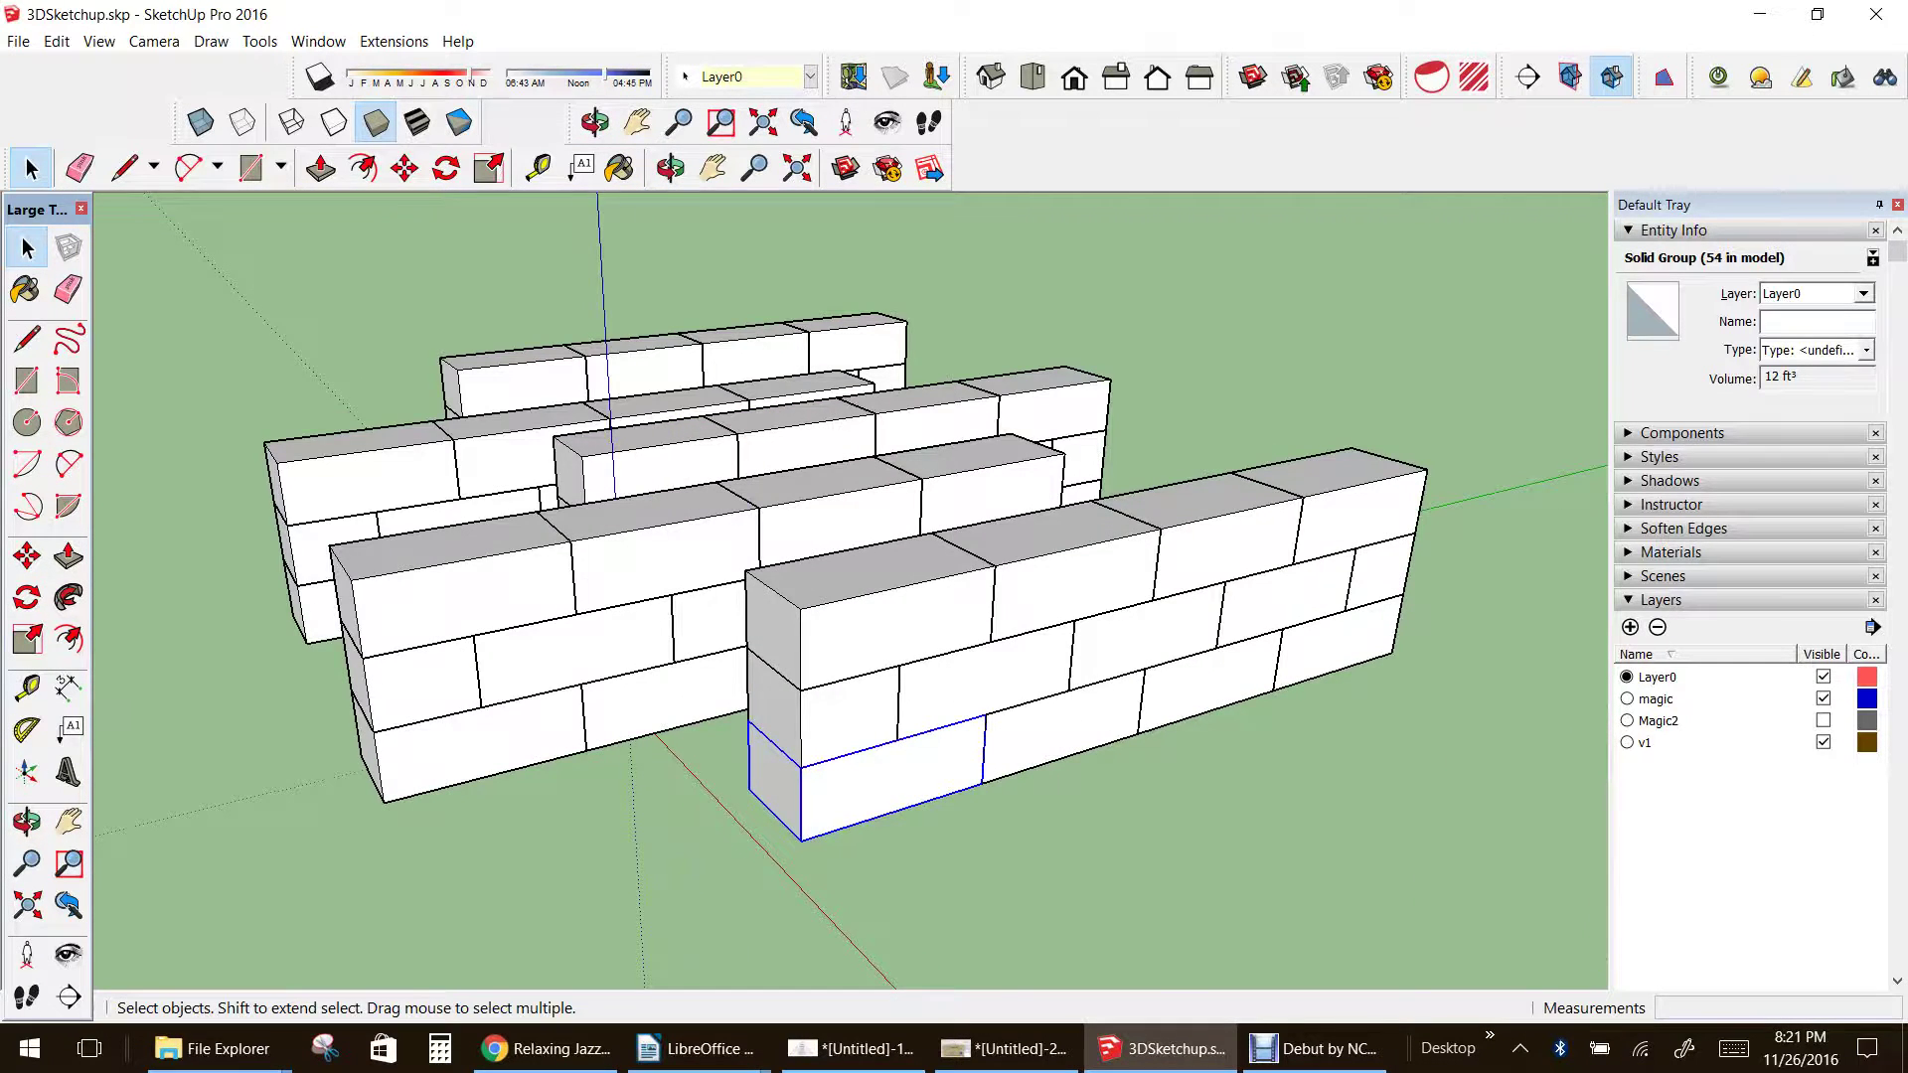
pyautogui.scroll(-3, 924, 760)
pyautogui.click(26, 555)
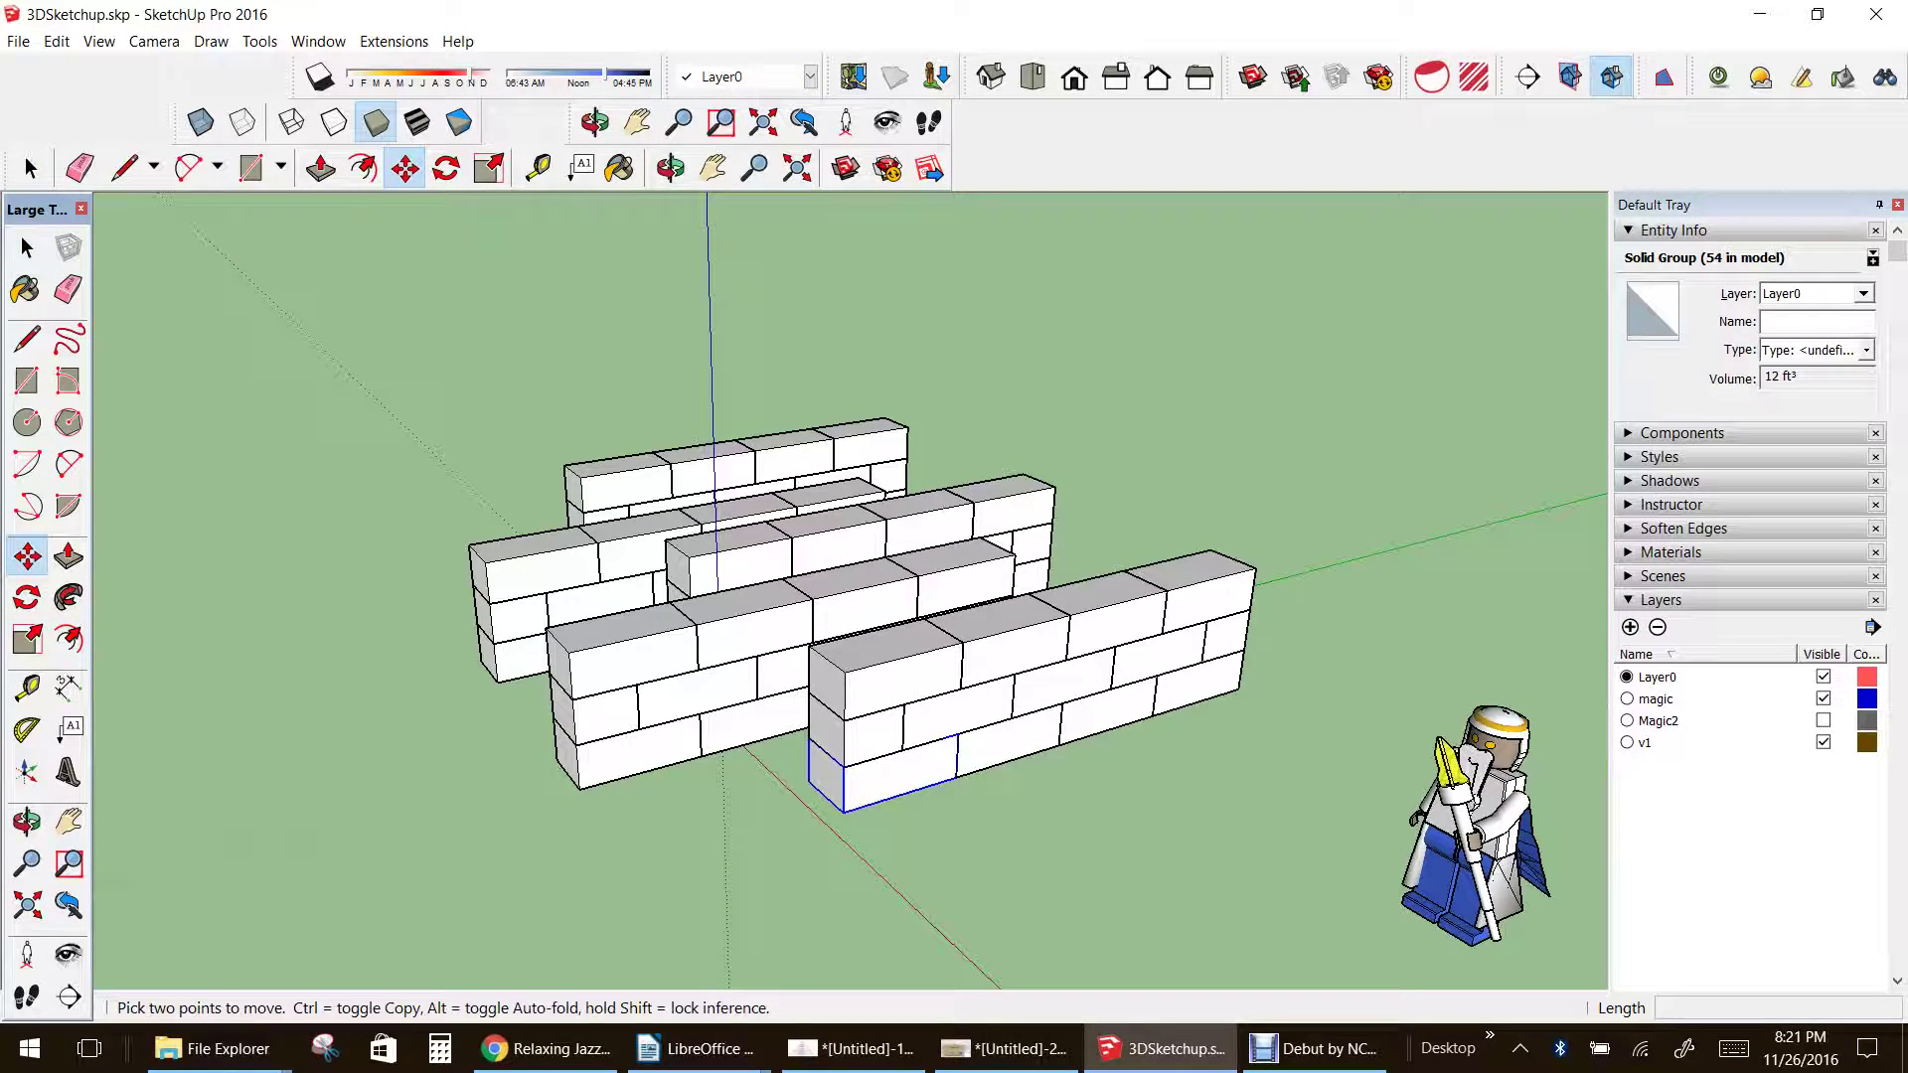
pyautogui.click(842, 811)
pyautogui.press('ctrl')
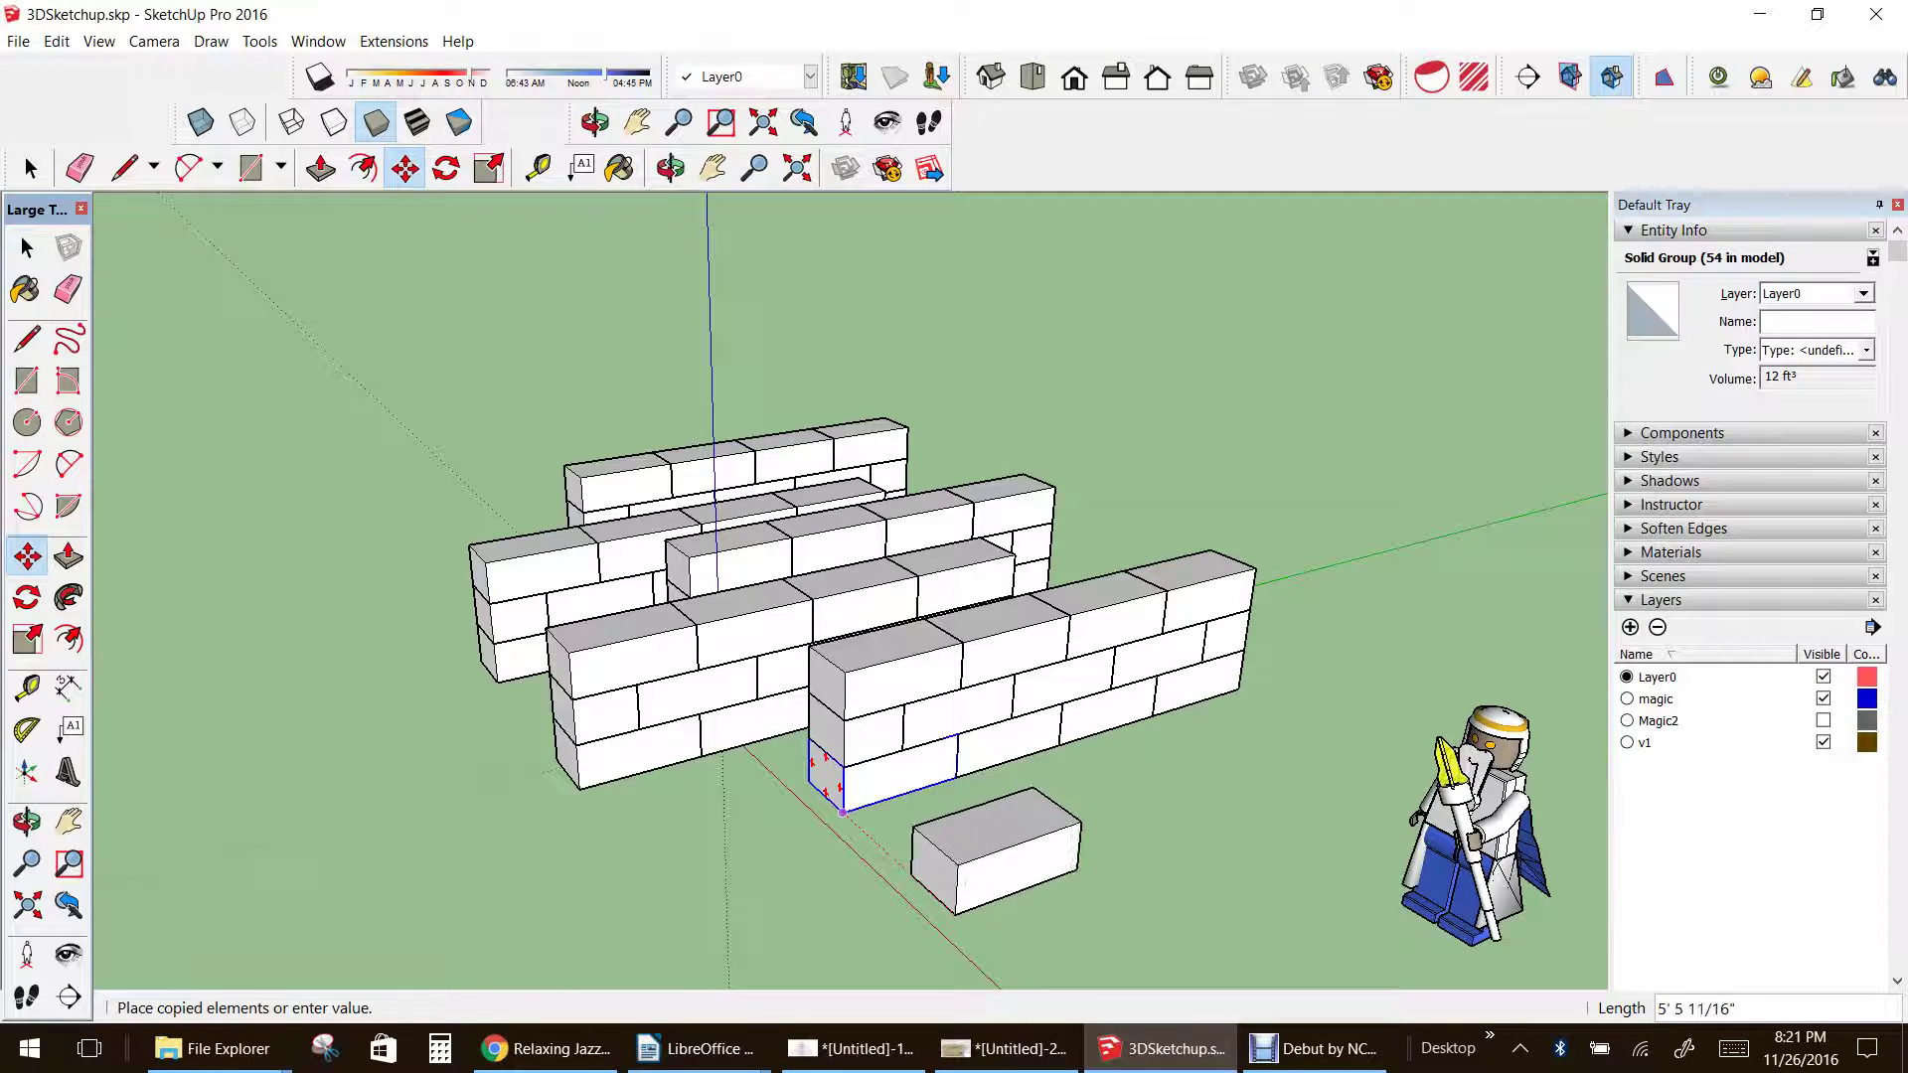
pyautogui.click(842, 811)
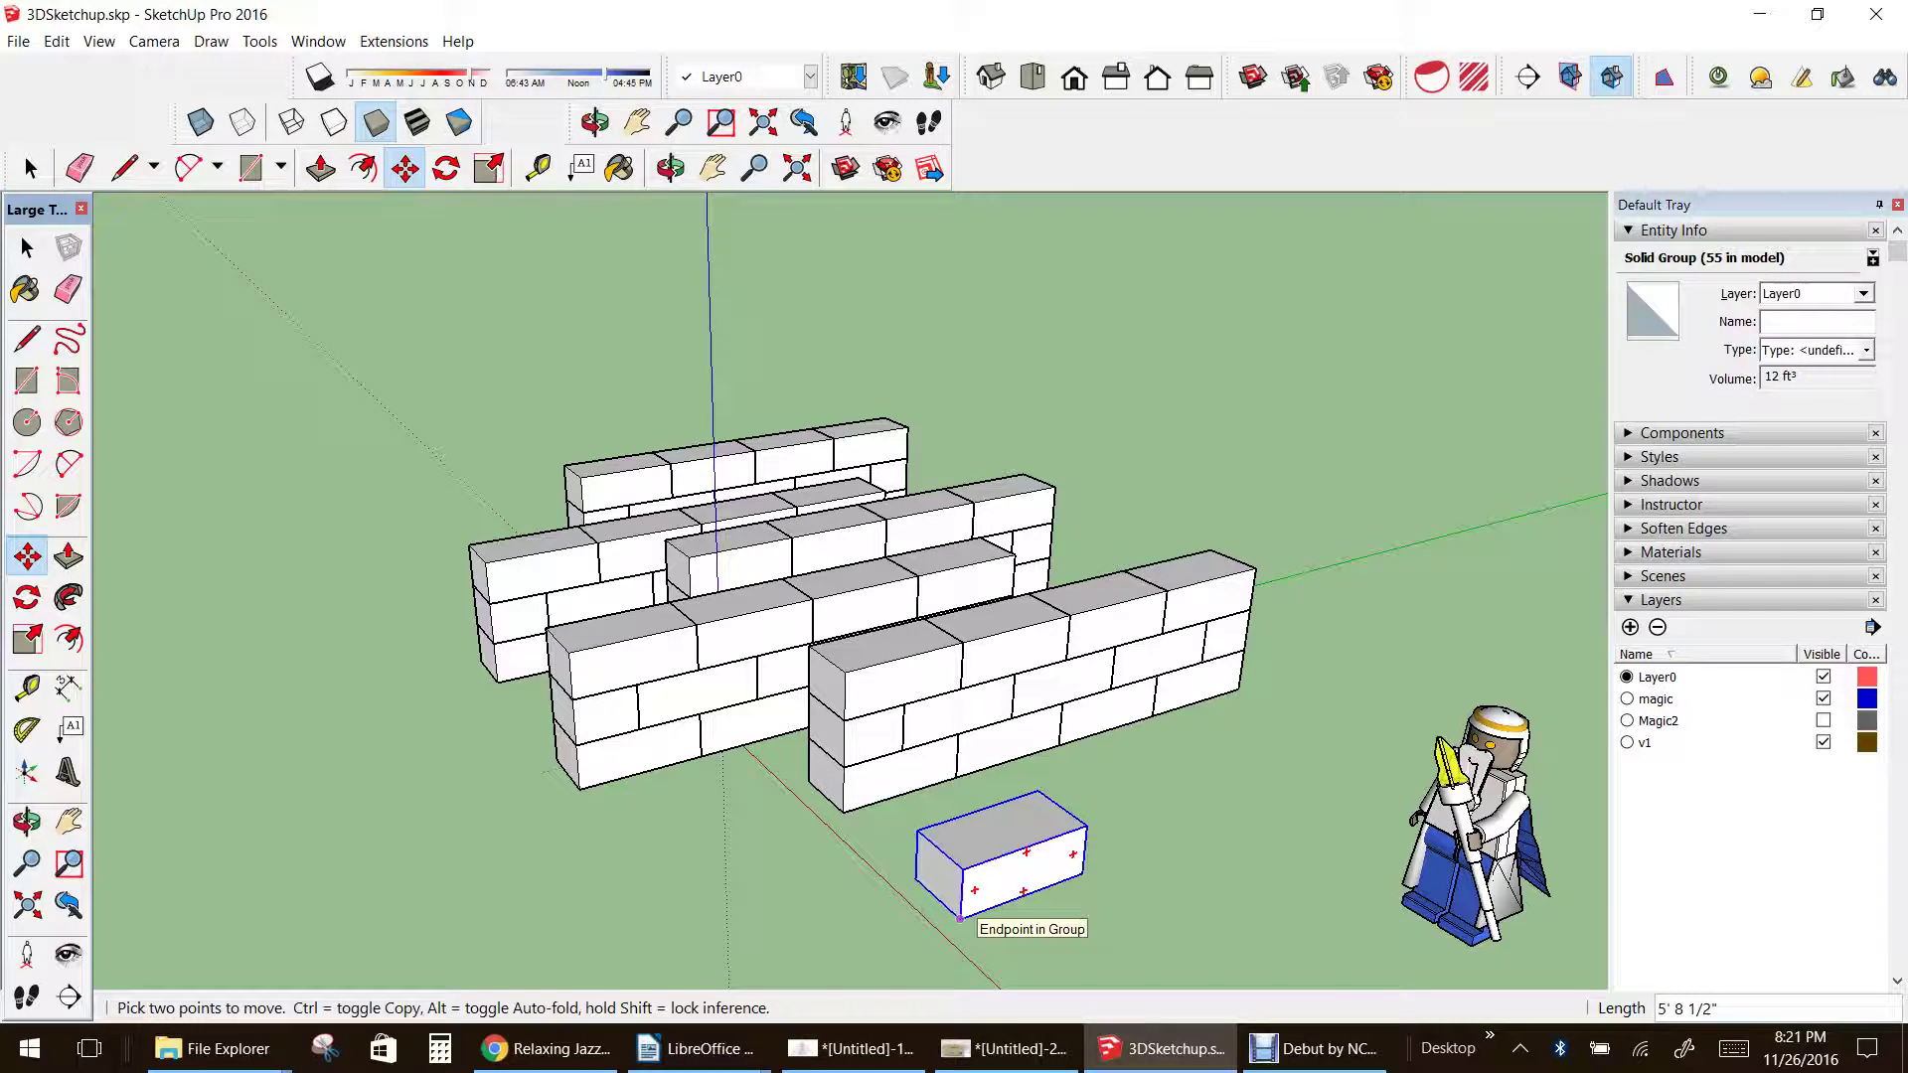
# - Copy the new block end to end at 4' spacing to complete a four-block bottom course
pyautogui.click(960, 918)
pyautogui.click(1082, 873)
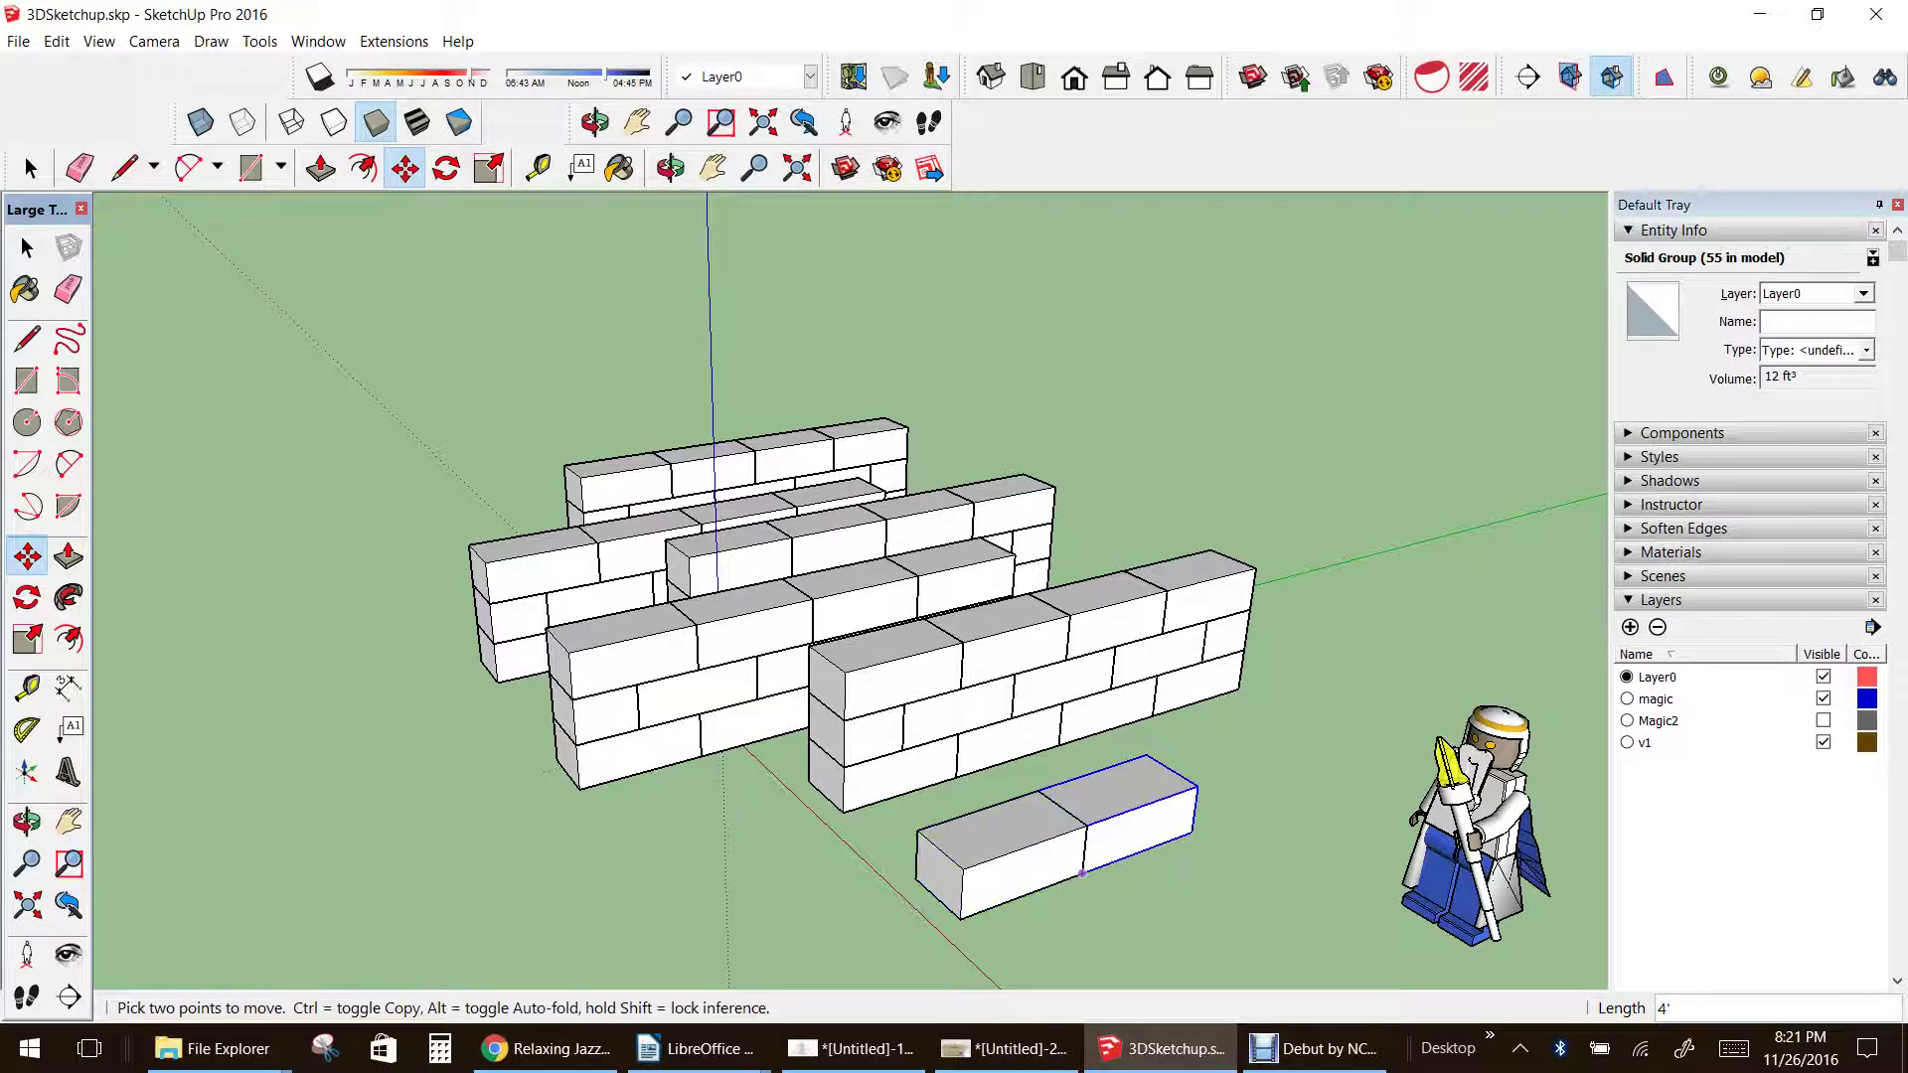
pyautogui.click(1082, 874)
pyautogui.click(1191, 835)
pyautogui.click(1191, 834)
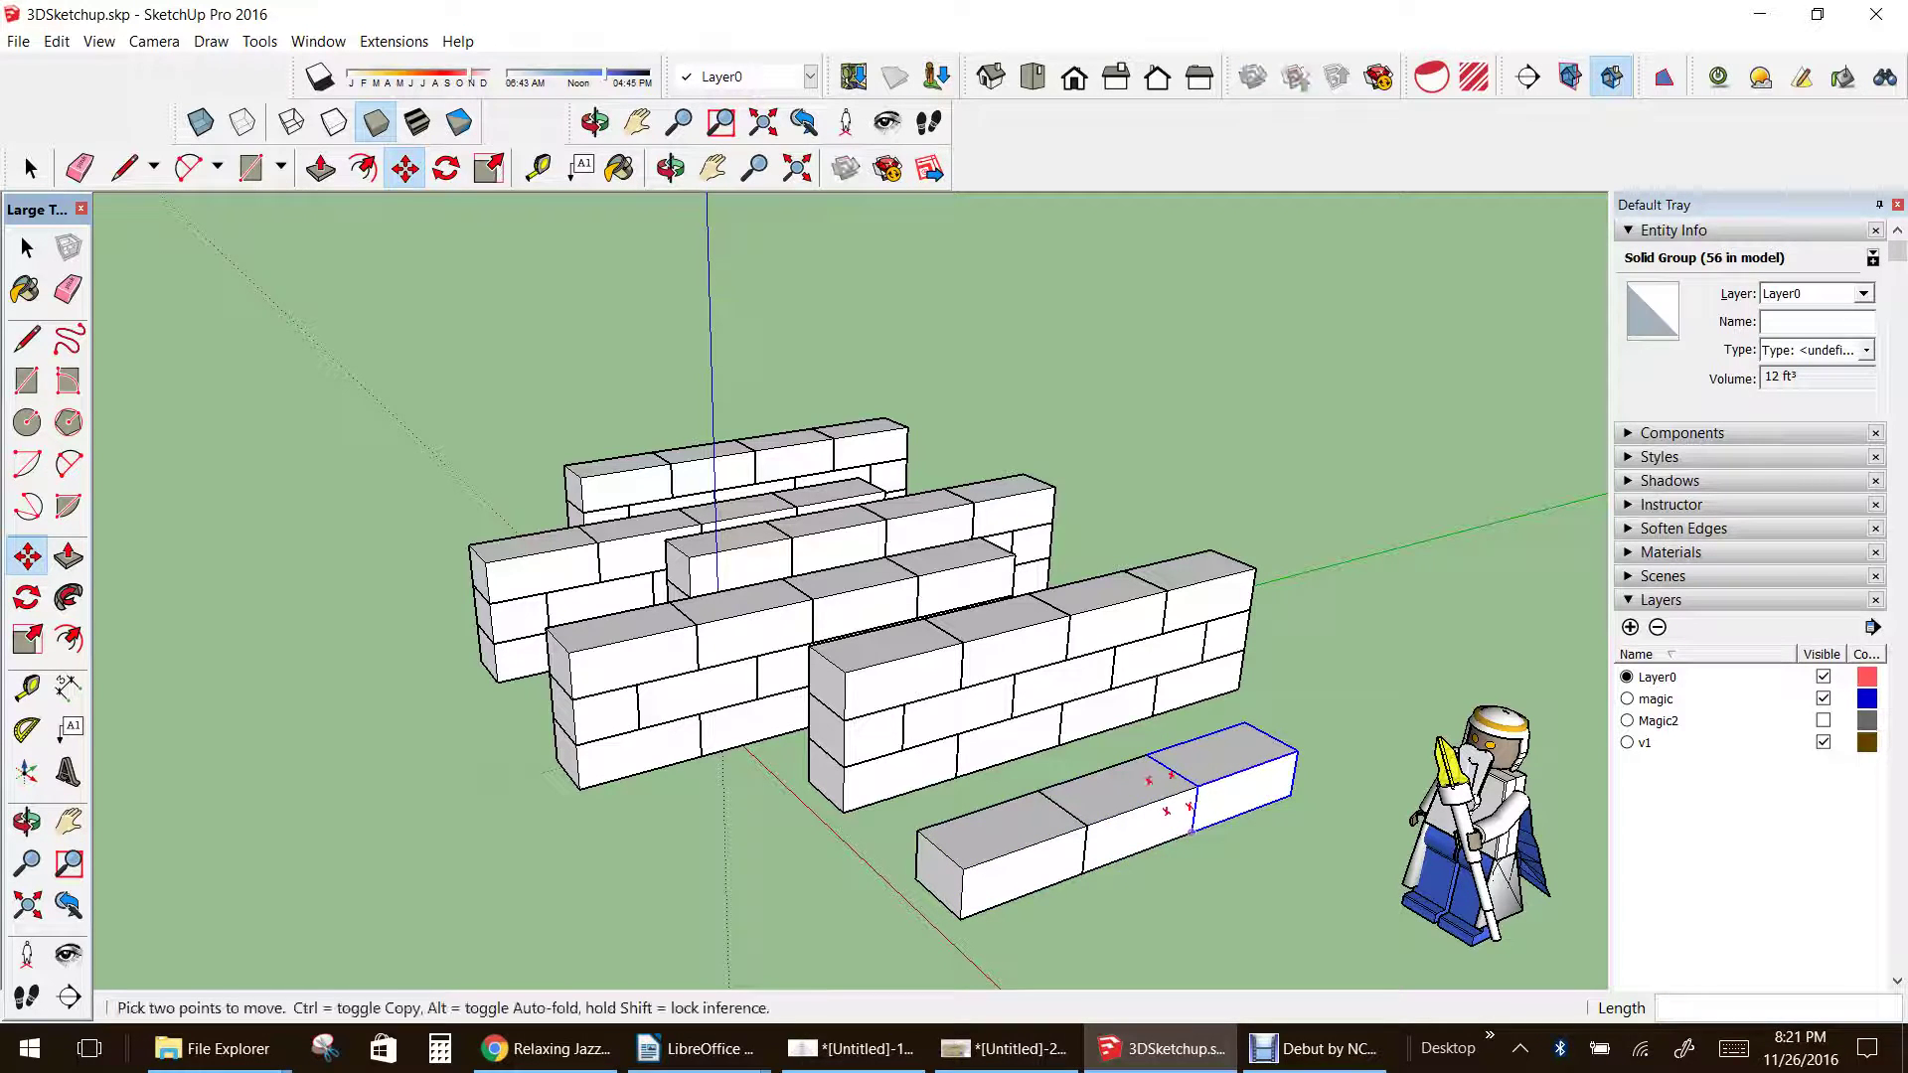
pyautogui.press('ctrl')
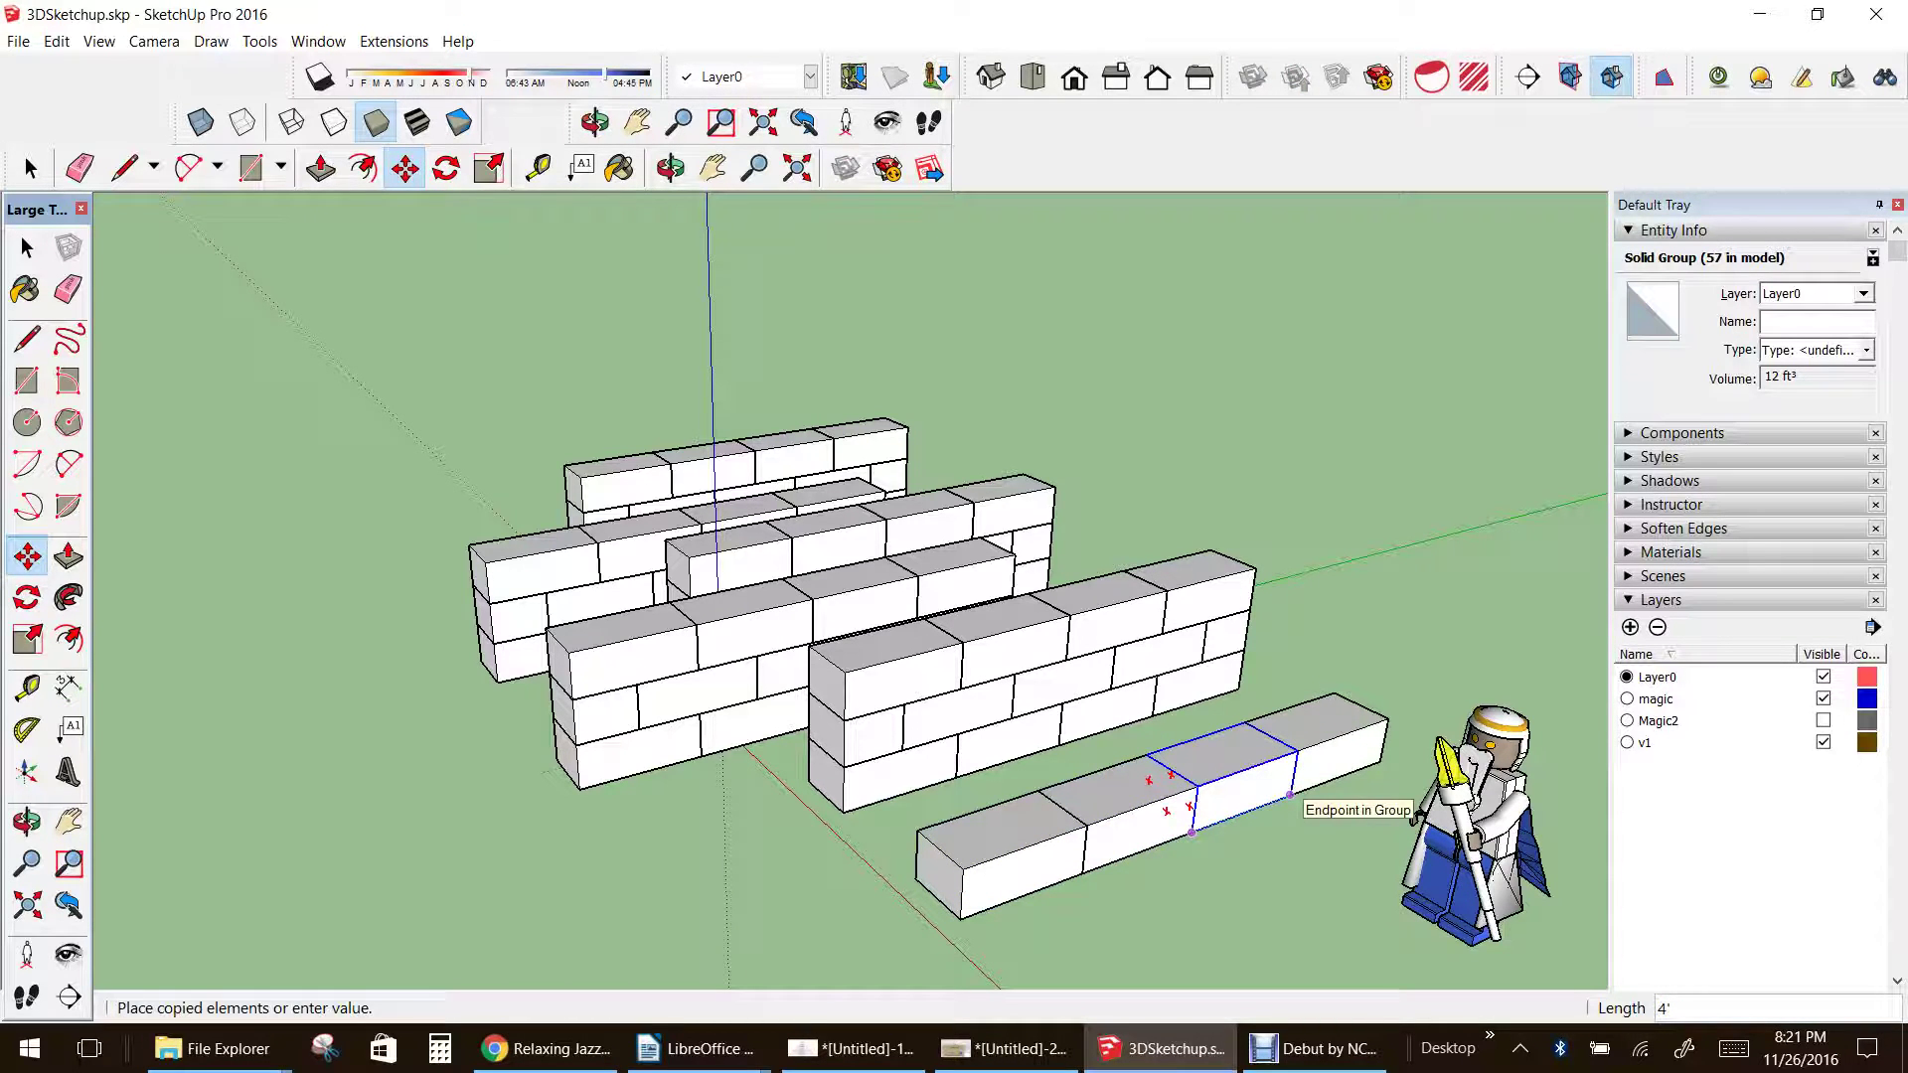
pyautogui.click(1289, 795)
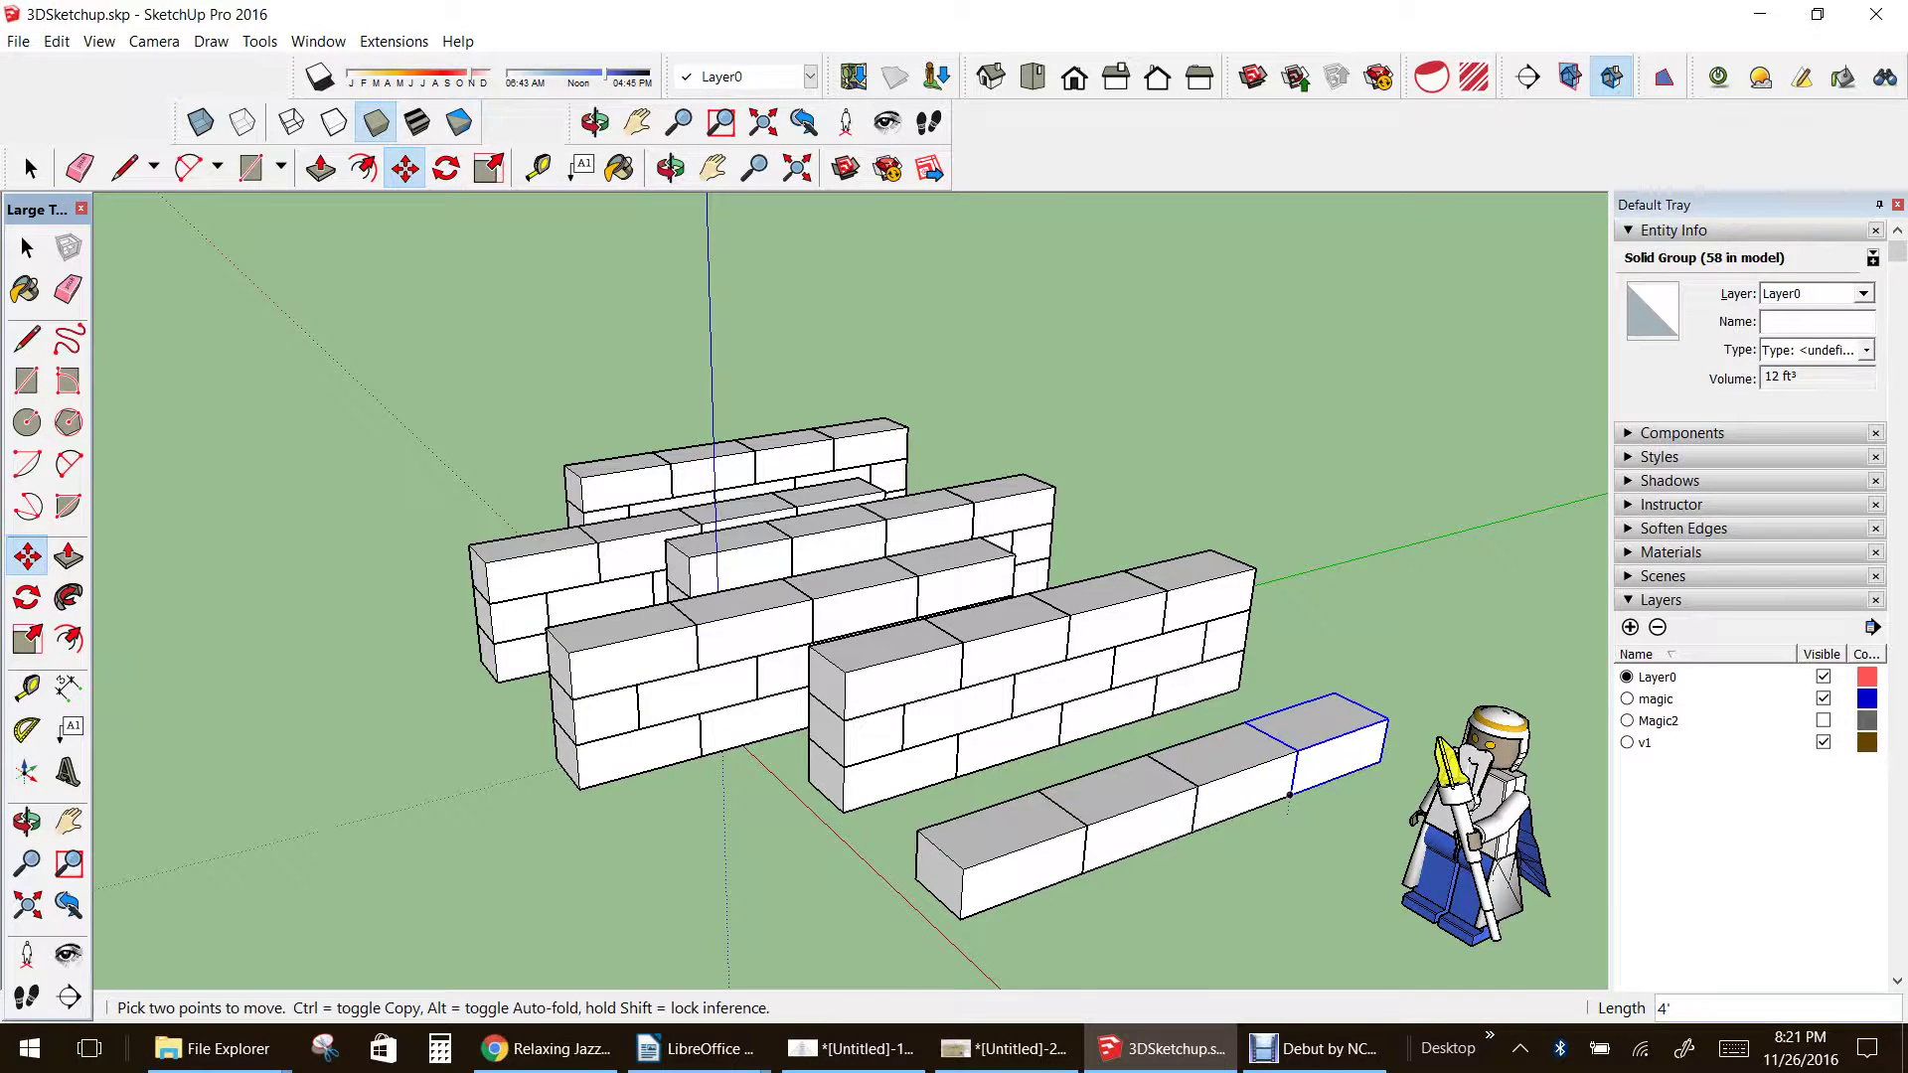
# - Copy the five-block middle course of the neighbouring wall onto the new bottom course, aligning the end corners
pyautogui.scroll(1, 1177, 808)
pyautogui.press('b')
pyautogui.press('space')
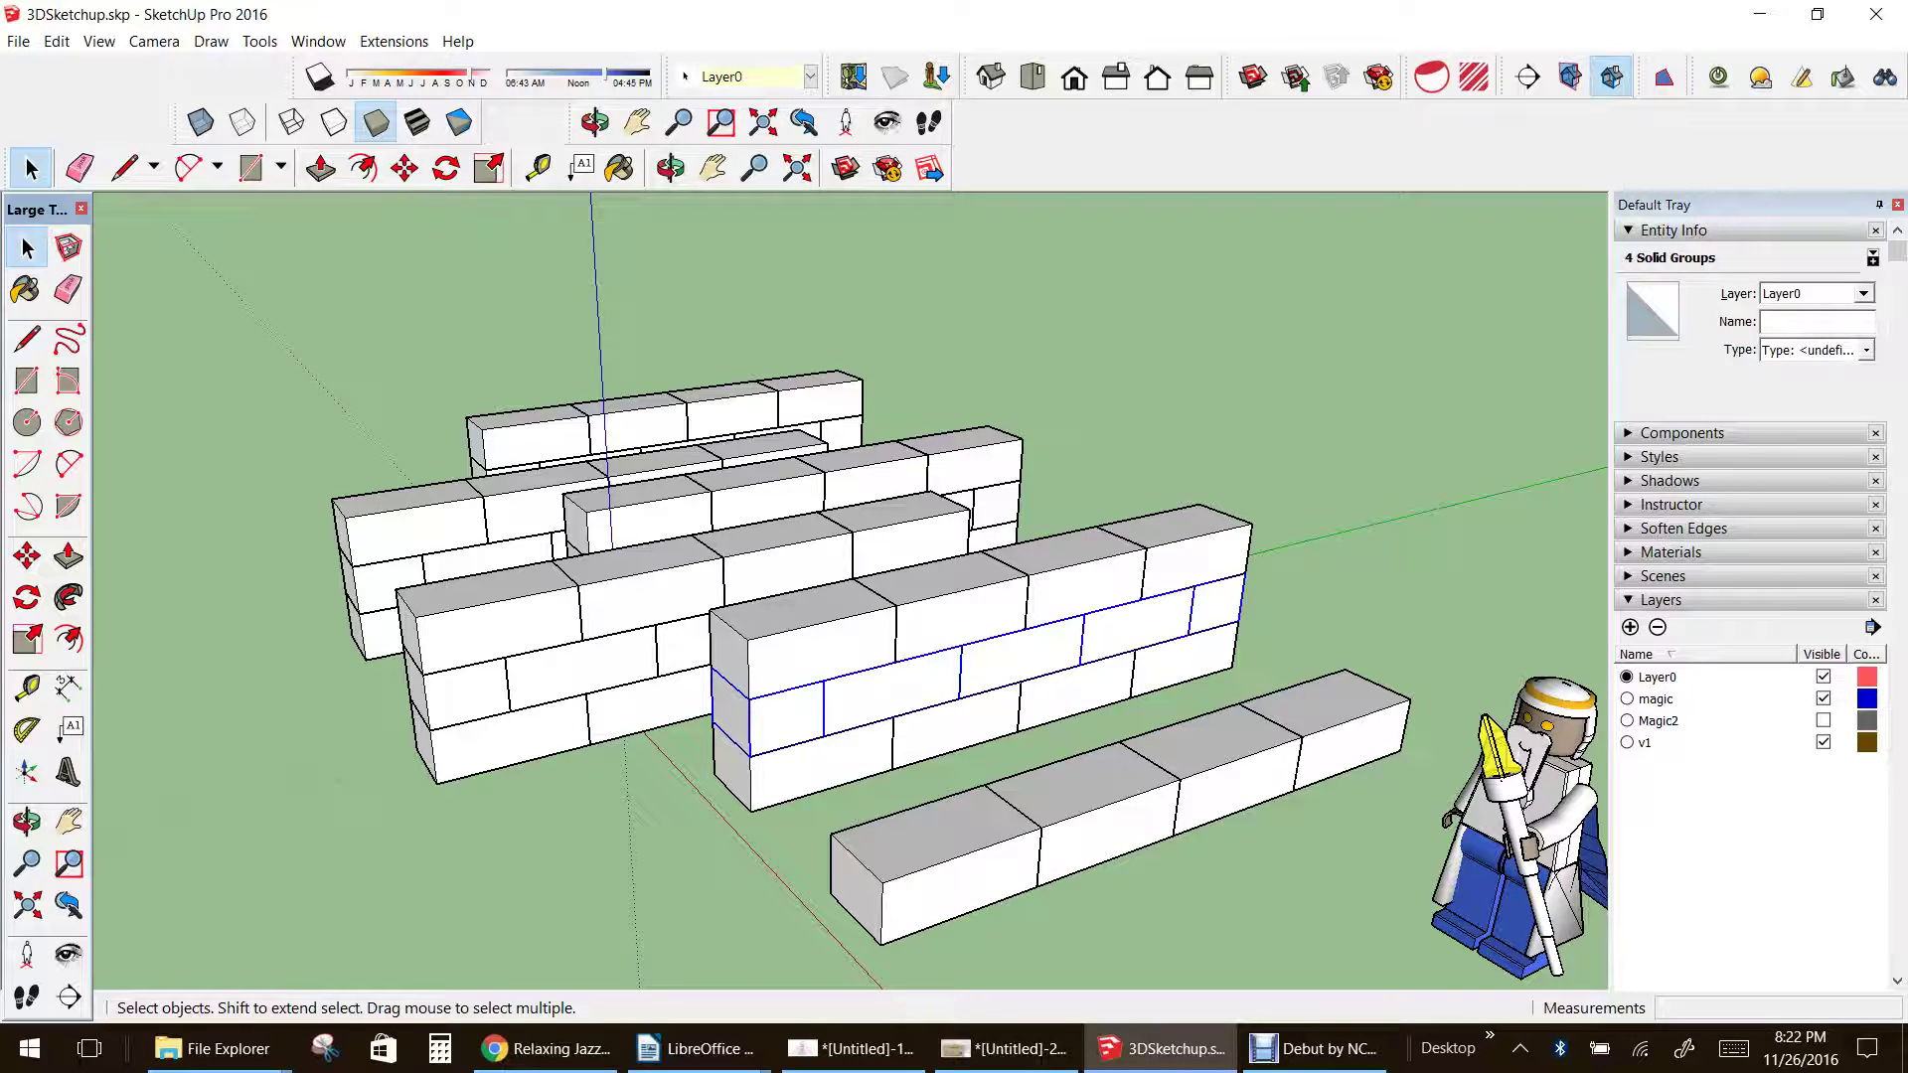
pyautogui.click(27, 556)
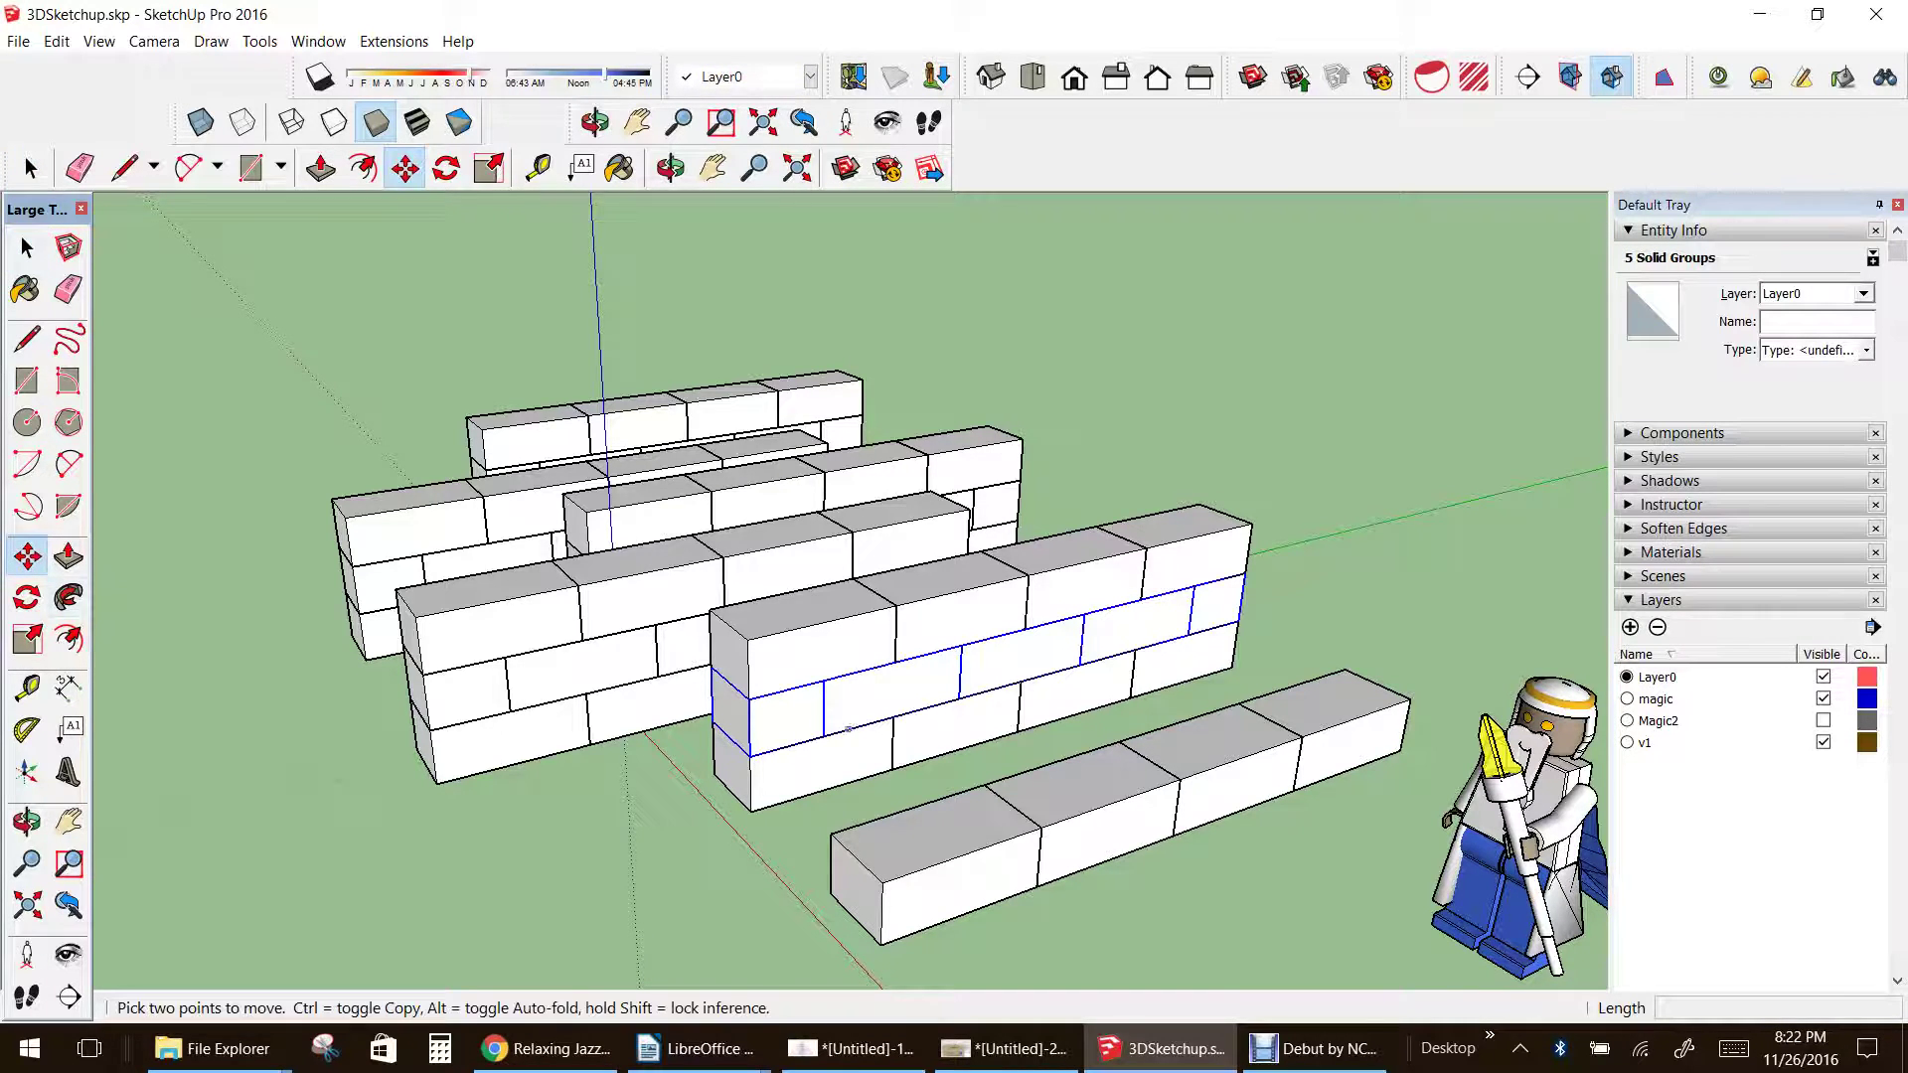
pyautogui.click(749, 757)
pyautogui.press('ctrl')
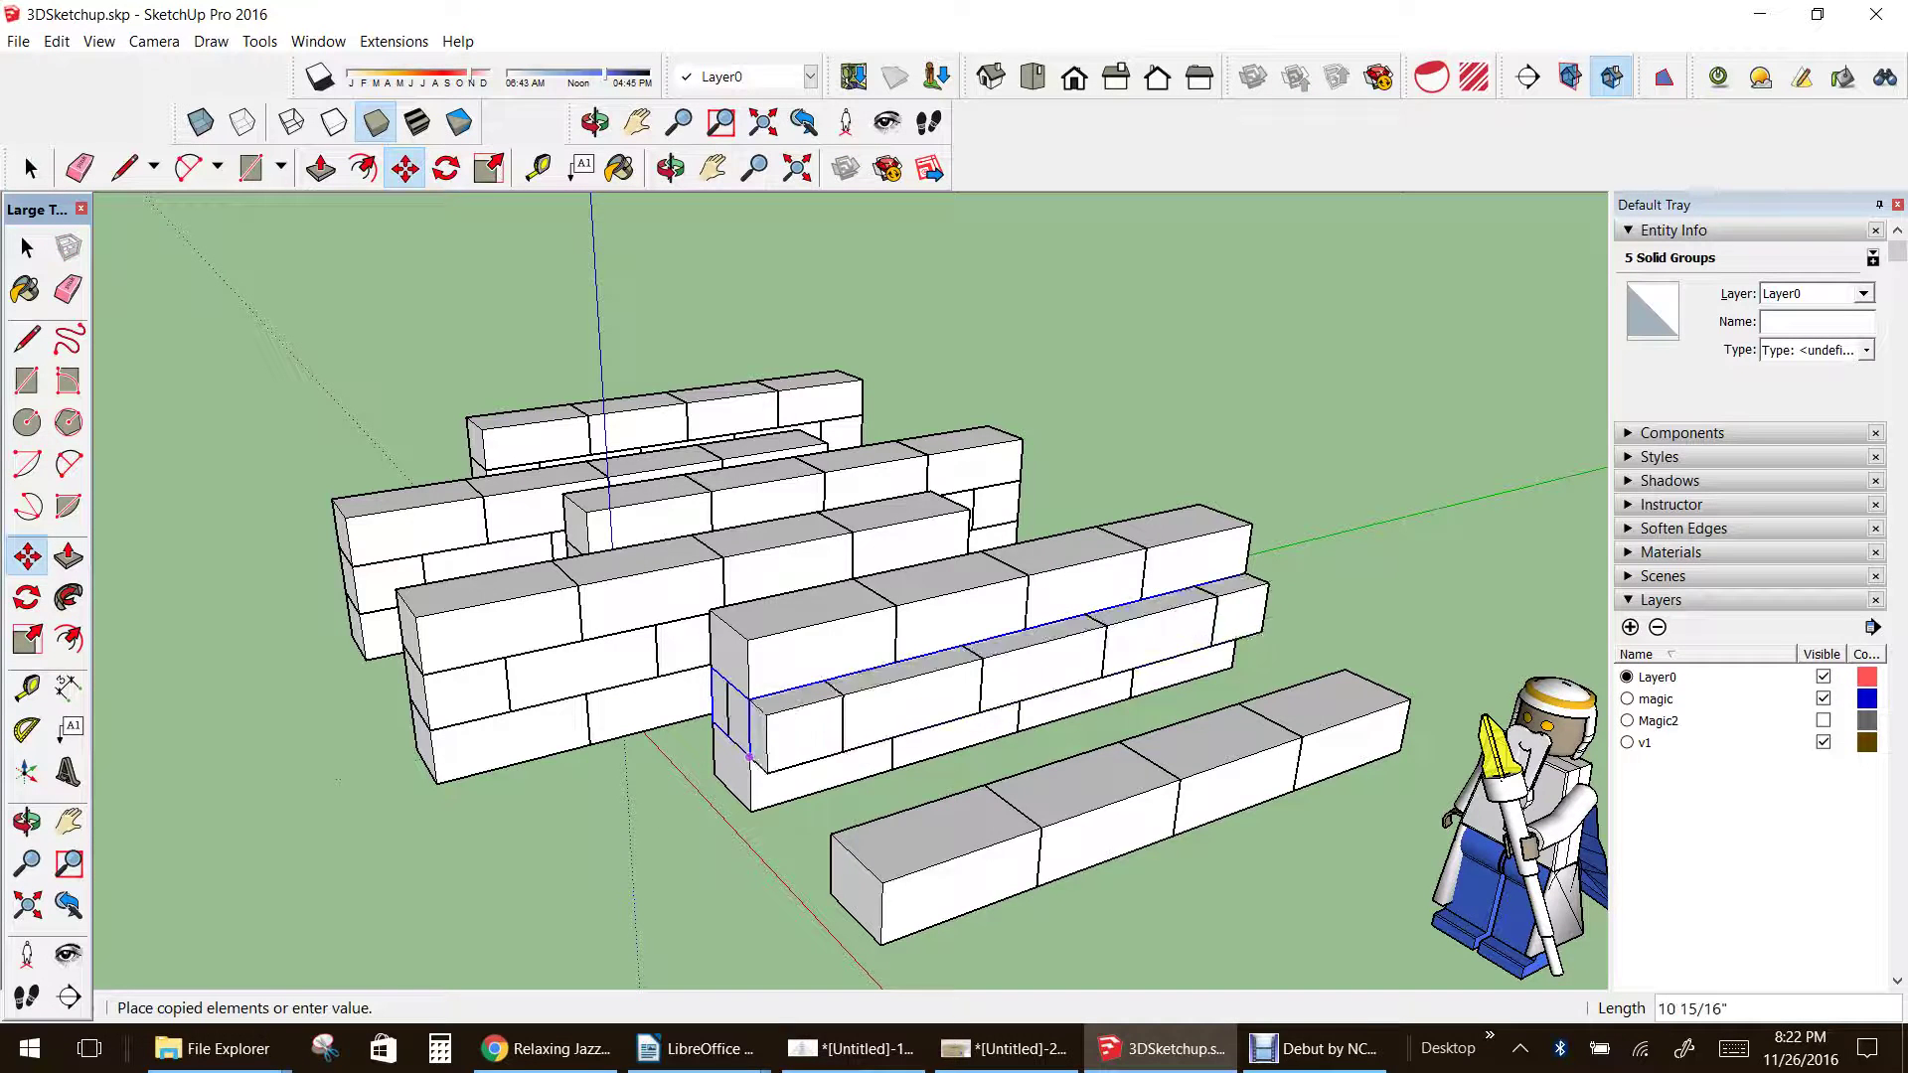
pyautogui.click(883, 882)
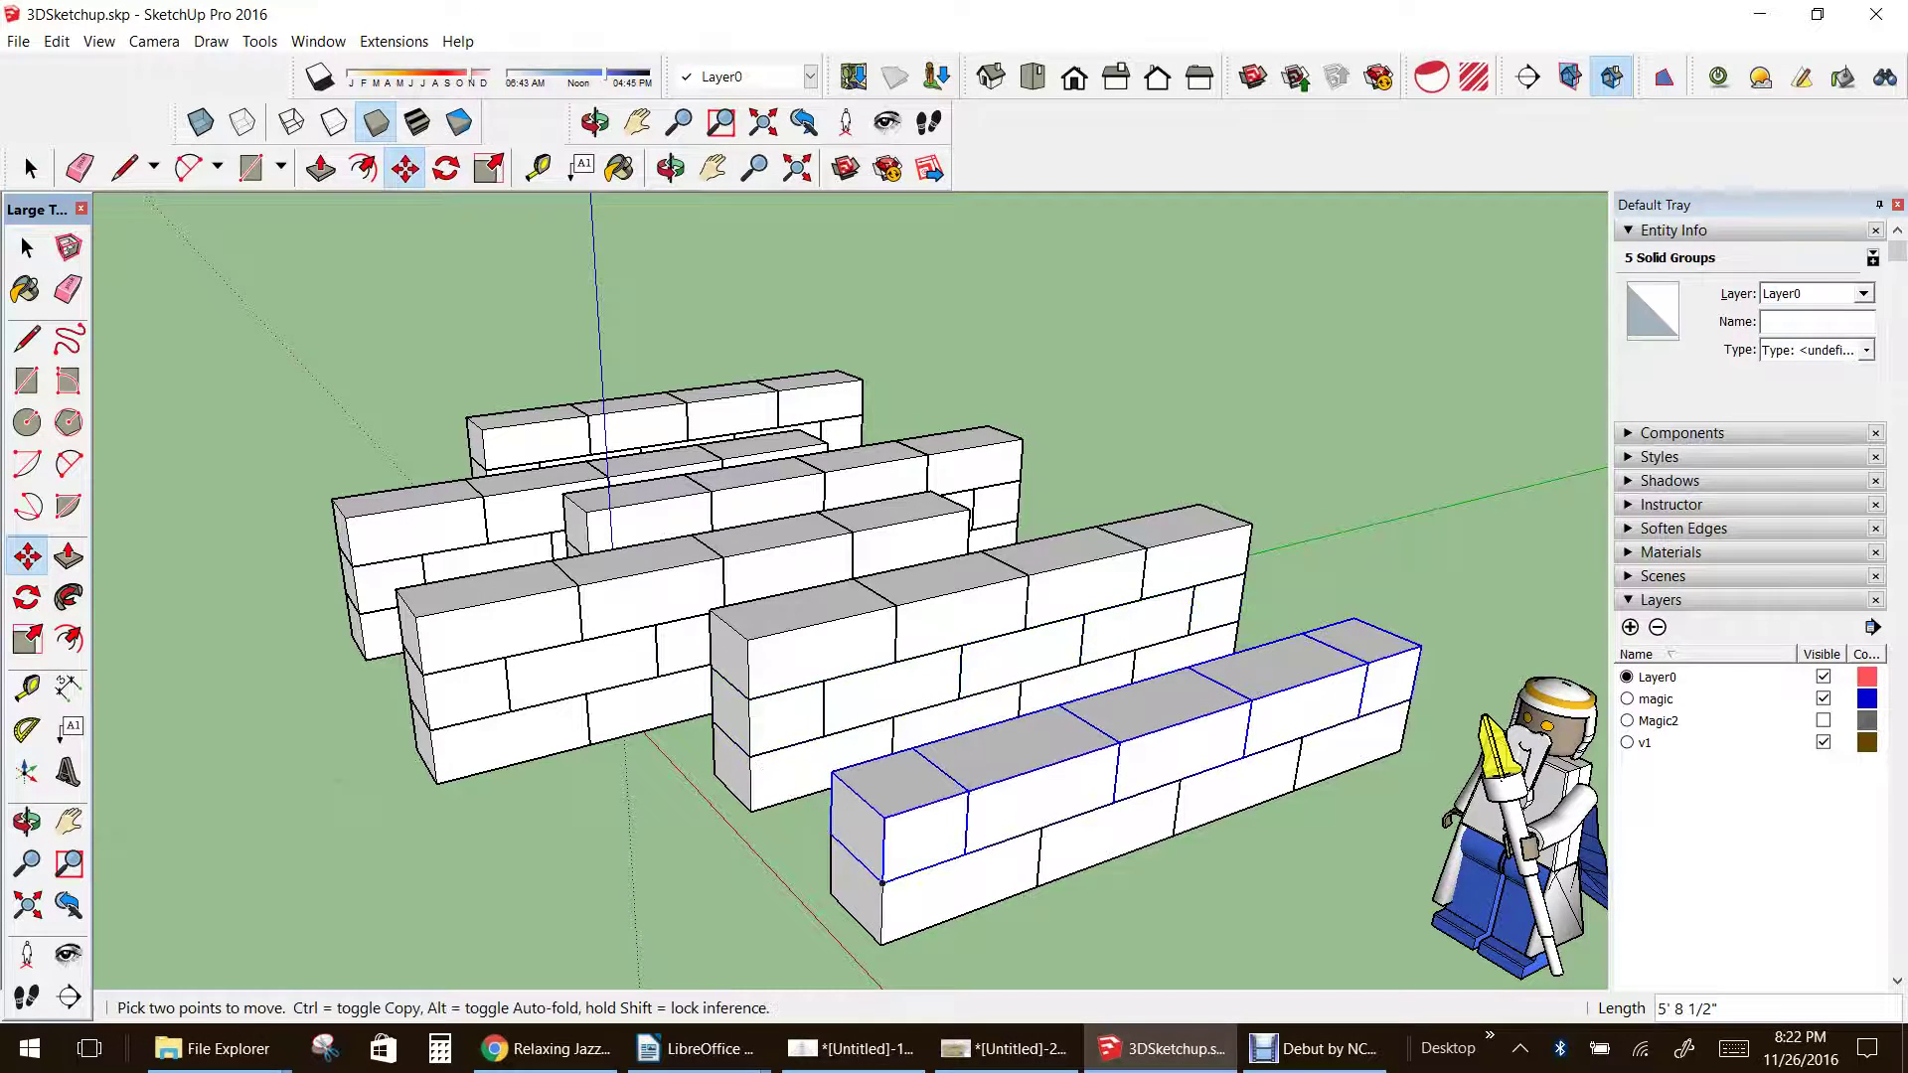
# - Copy the four-block top course of the neighbouring wall onto the new wall's second course, aligning the end corners
pyautogui.click(26, 248)
pyautogui.click(822, 648)
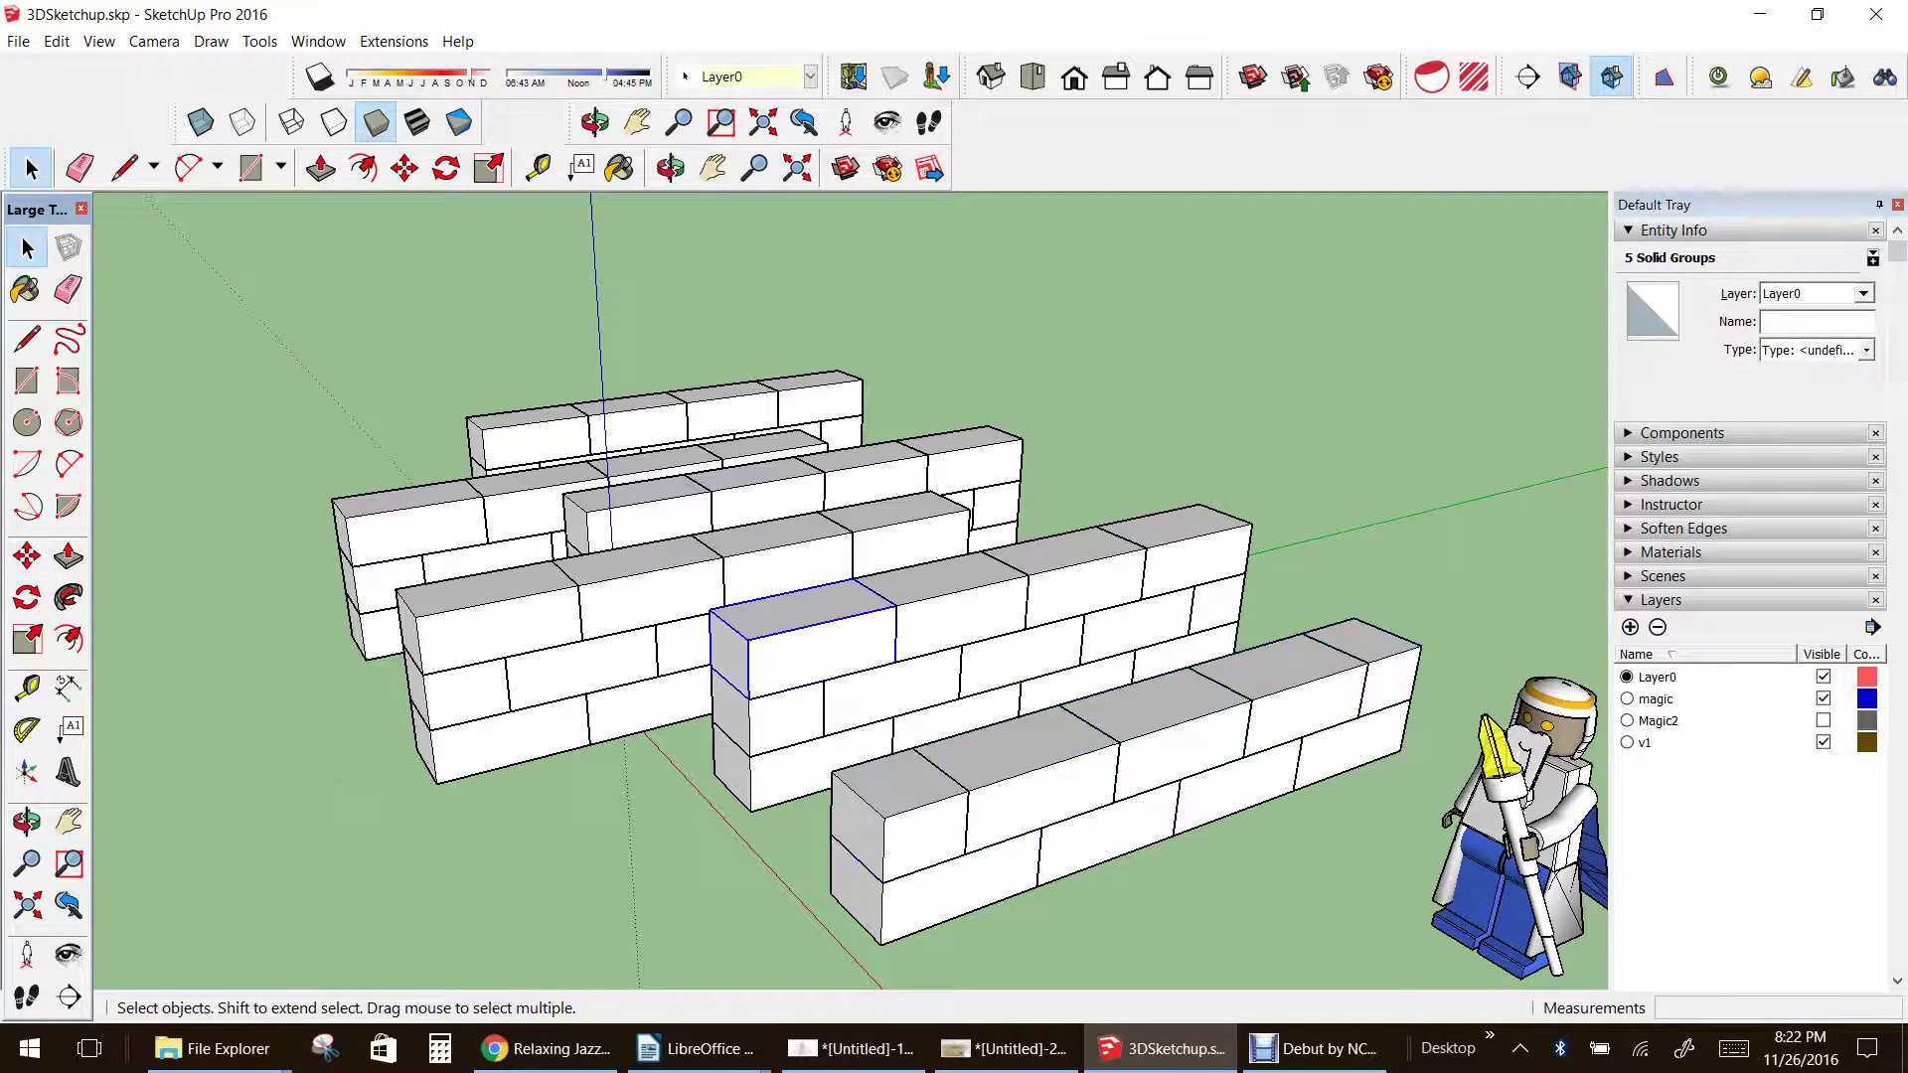
pyautogui.keyDown('shift'); pyautogui.click(960, 617); pyautogui.keyUp('shift')
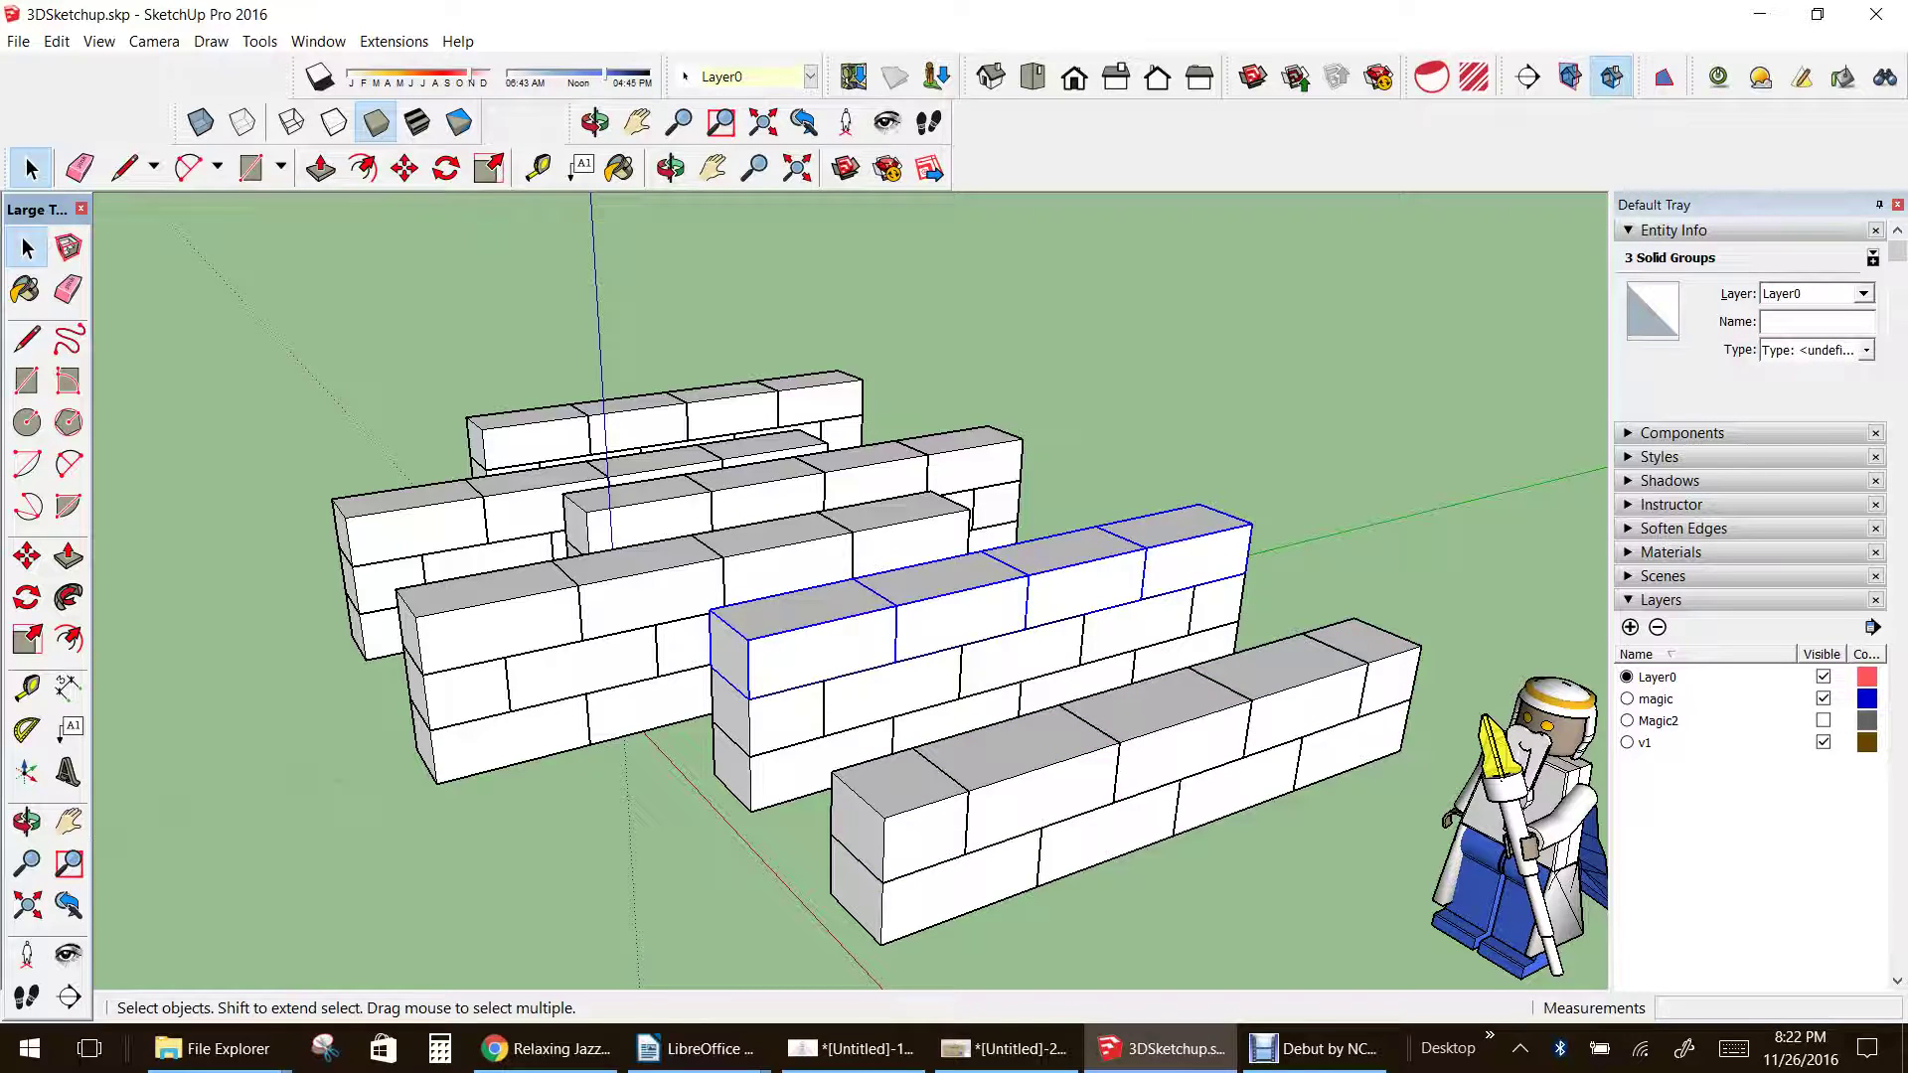
pyautogui.click(27, 556)
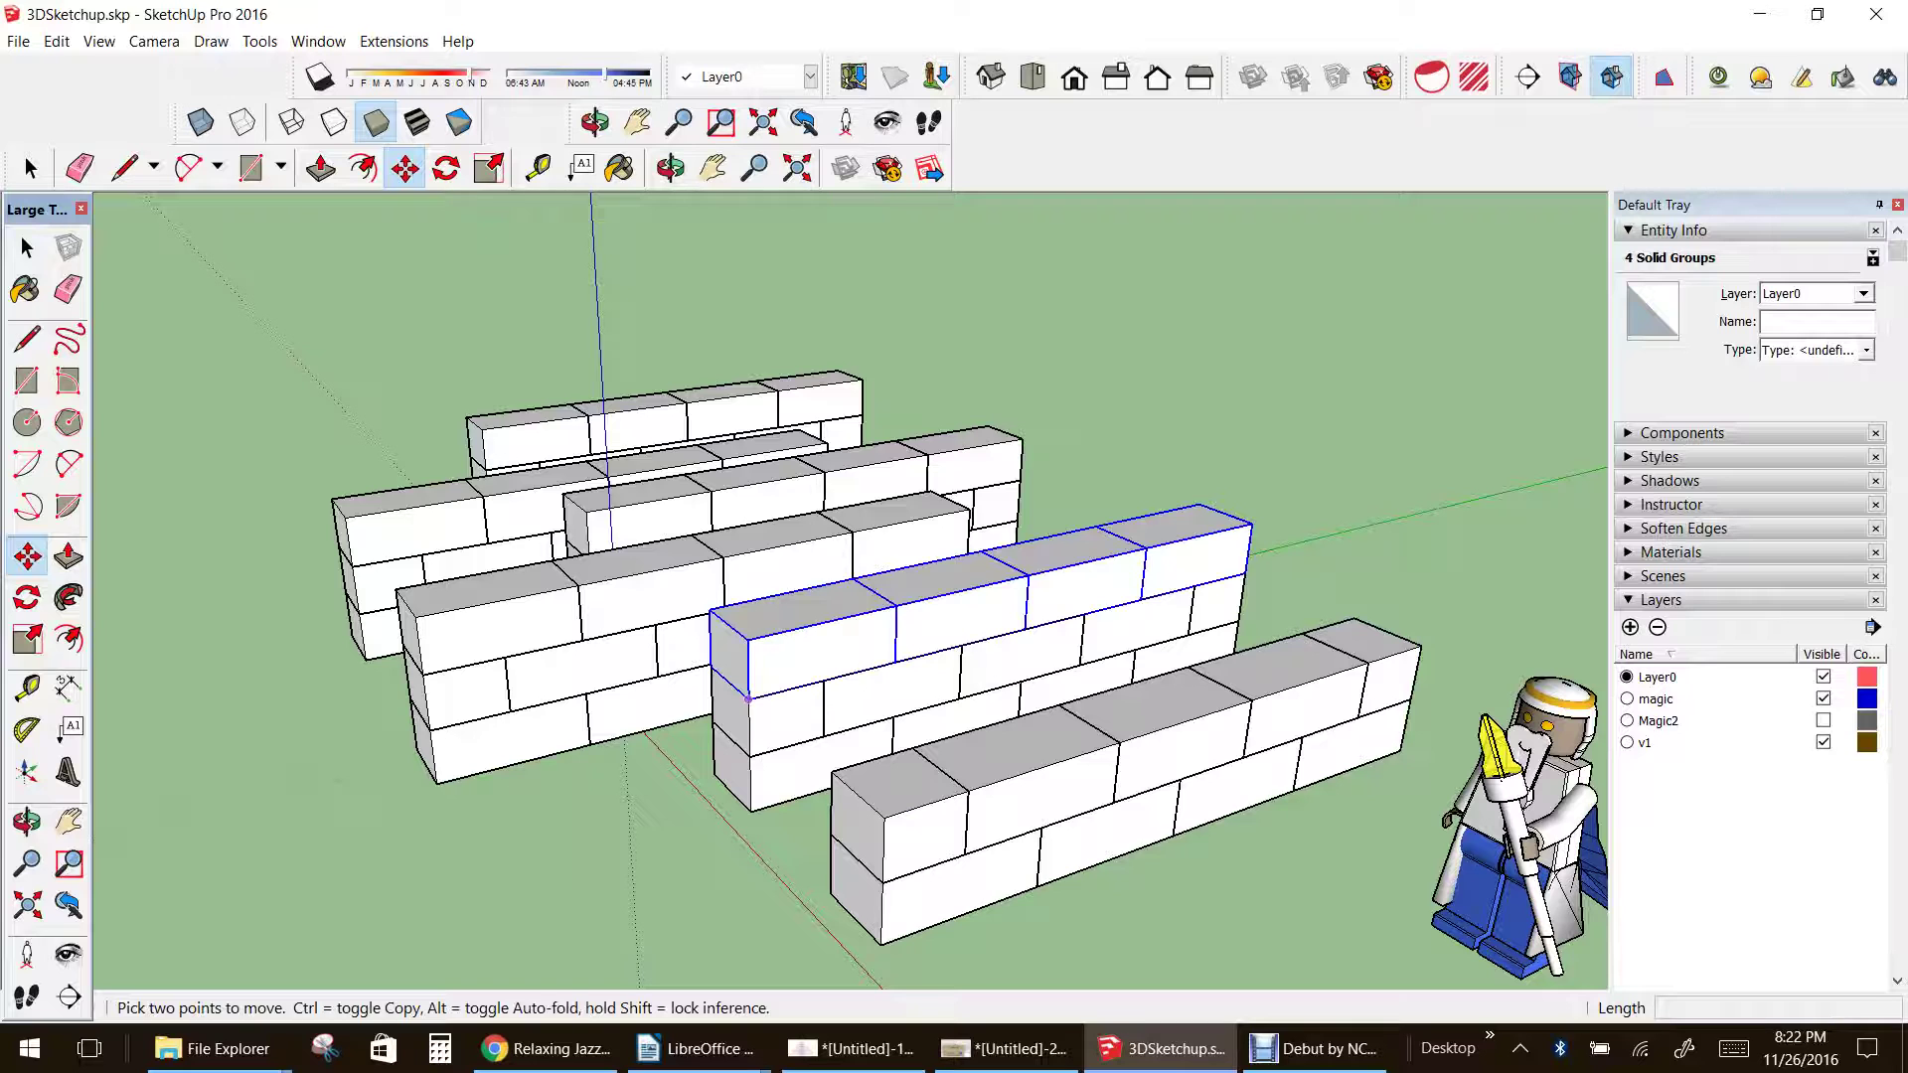
pyautogui.click(748, 698)
pyautogui.press('ctrl')
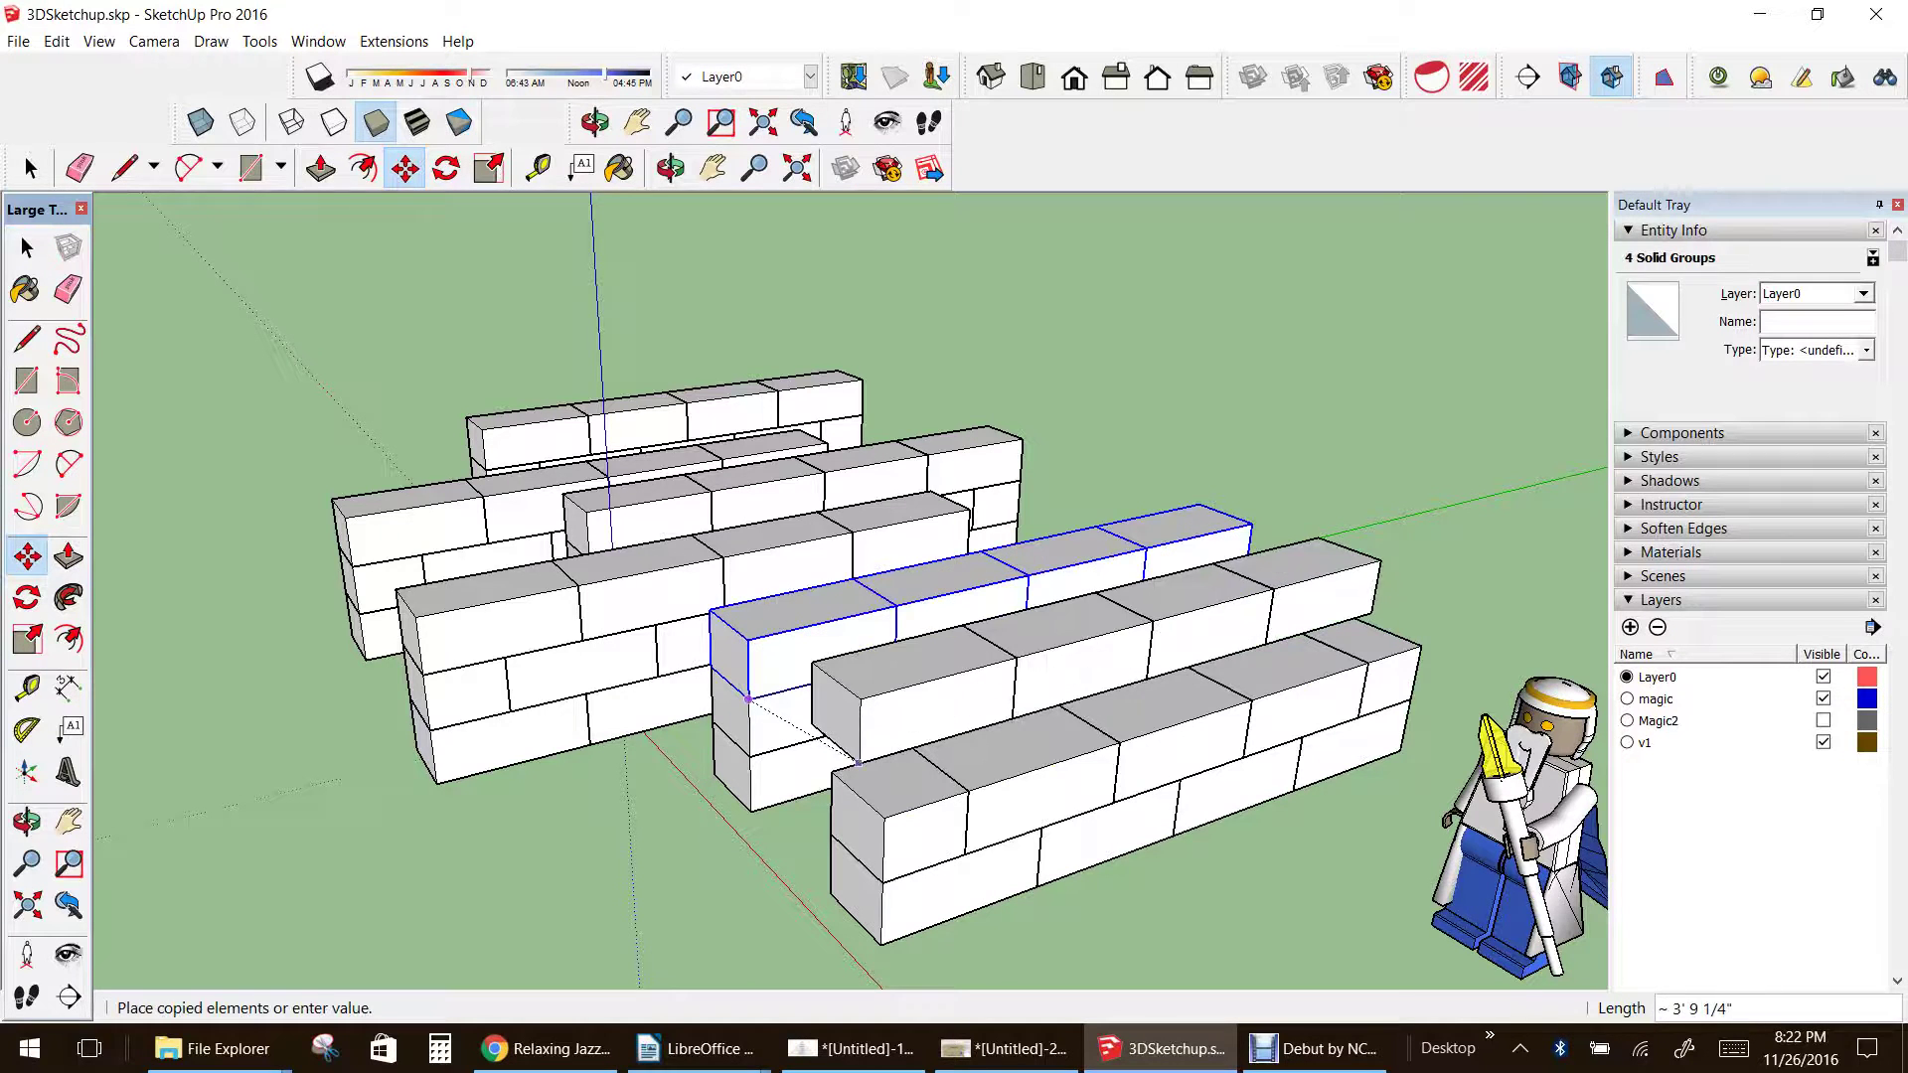
pyautogui.click(884, 817)
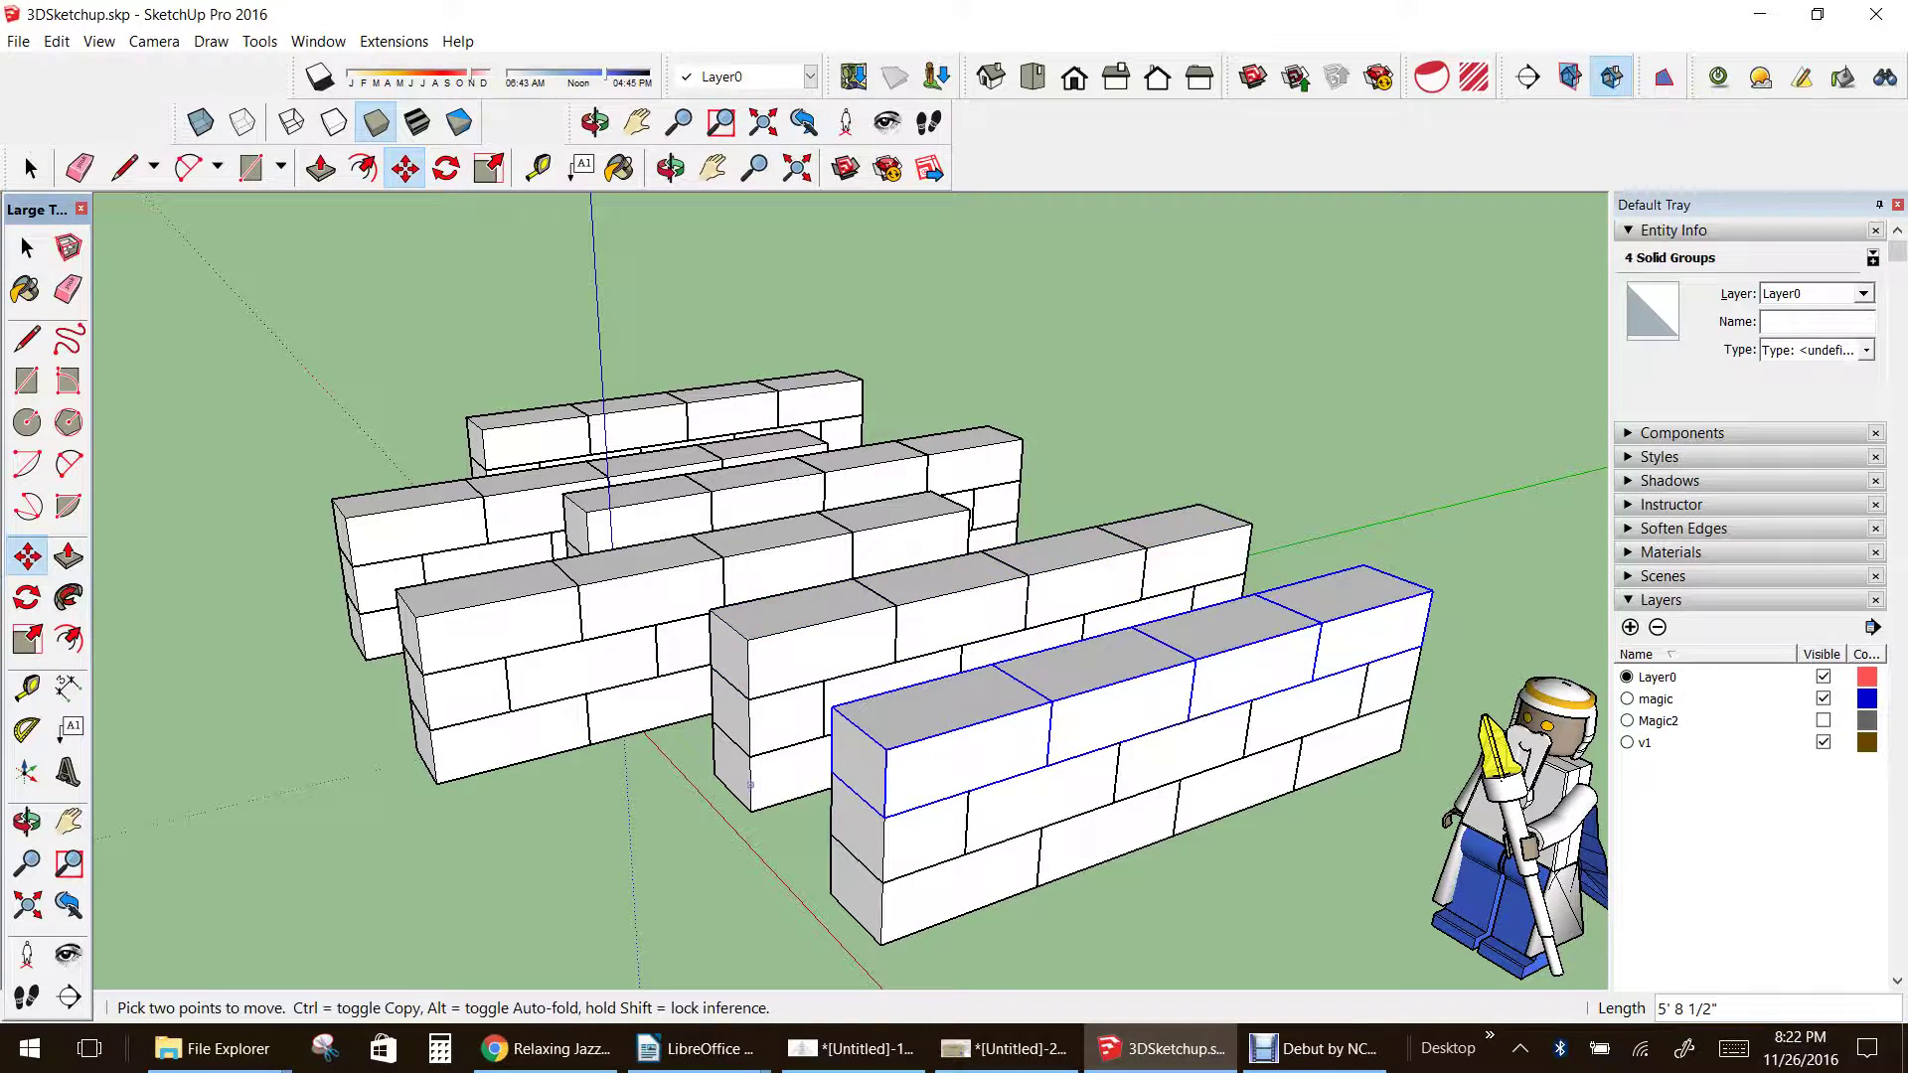
# - Copy the top end block of the newest wall out to the open ground in front of the walls
pyautogui.scroll(-2, 964, 557)
pyautogui.moveTo(1023, 616); pyautogui.dragTo(457, 665, button='middle')
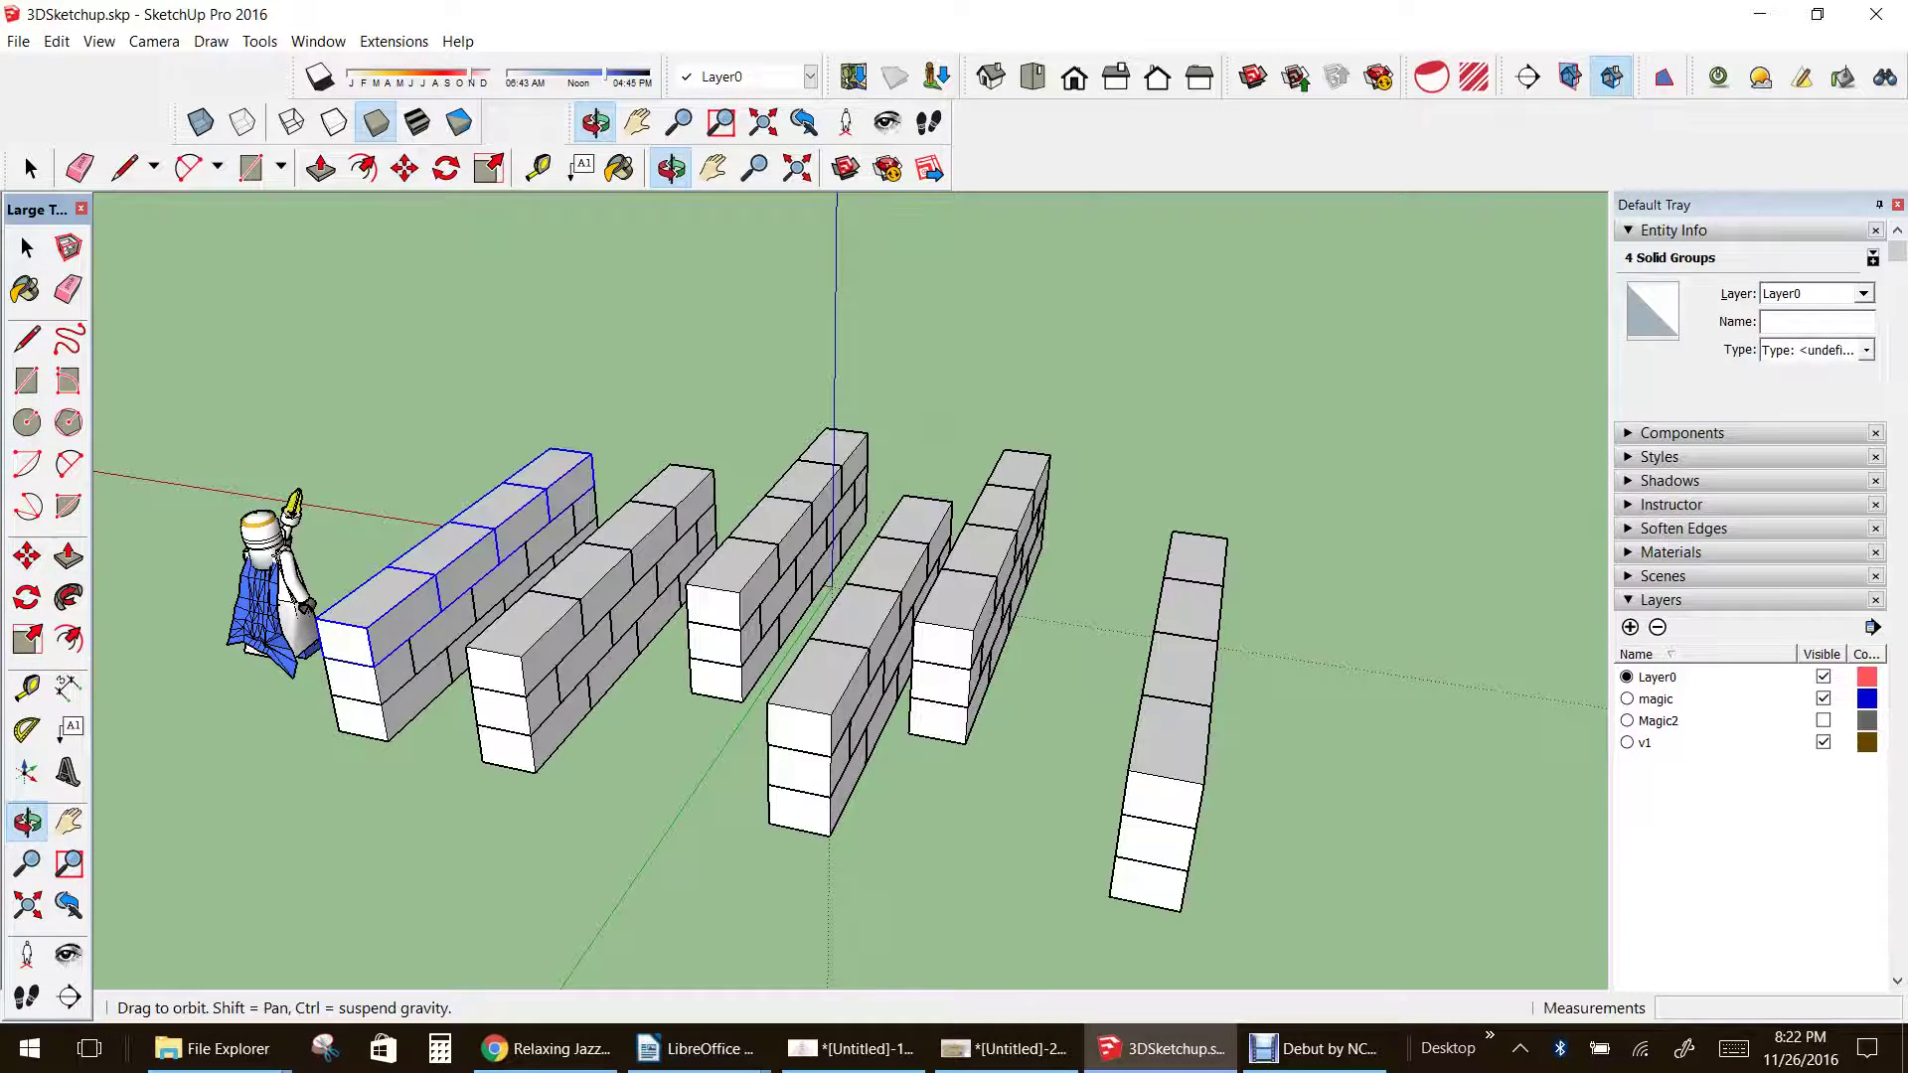
pyautogui.moveTo(854, 586); pyautogui.dragTo(1103, 641)
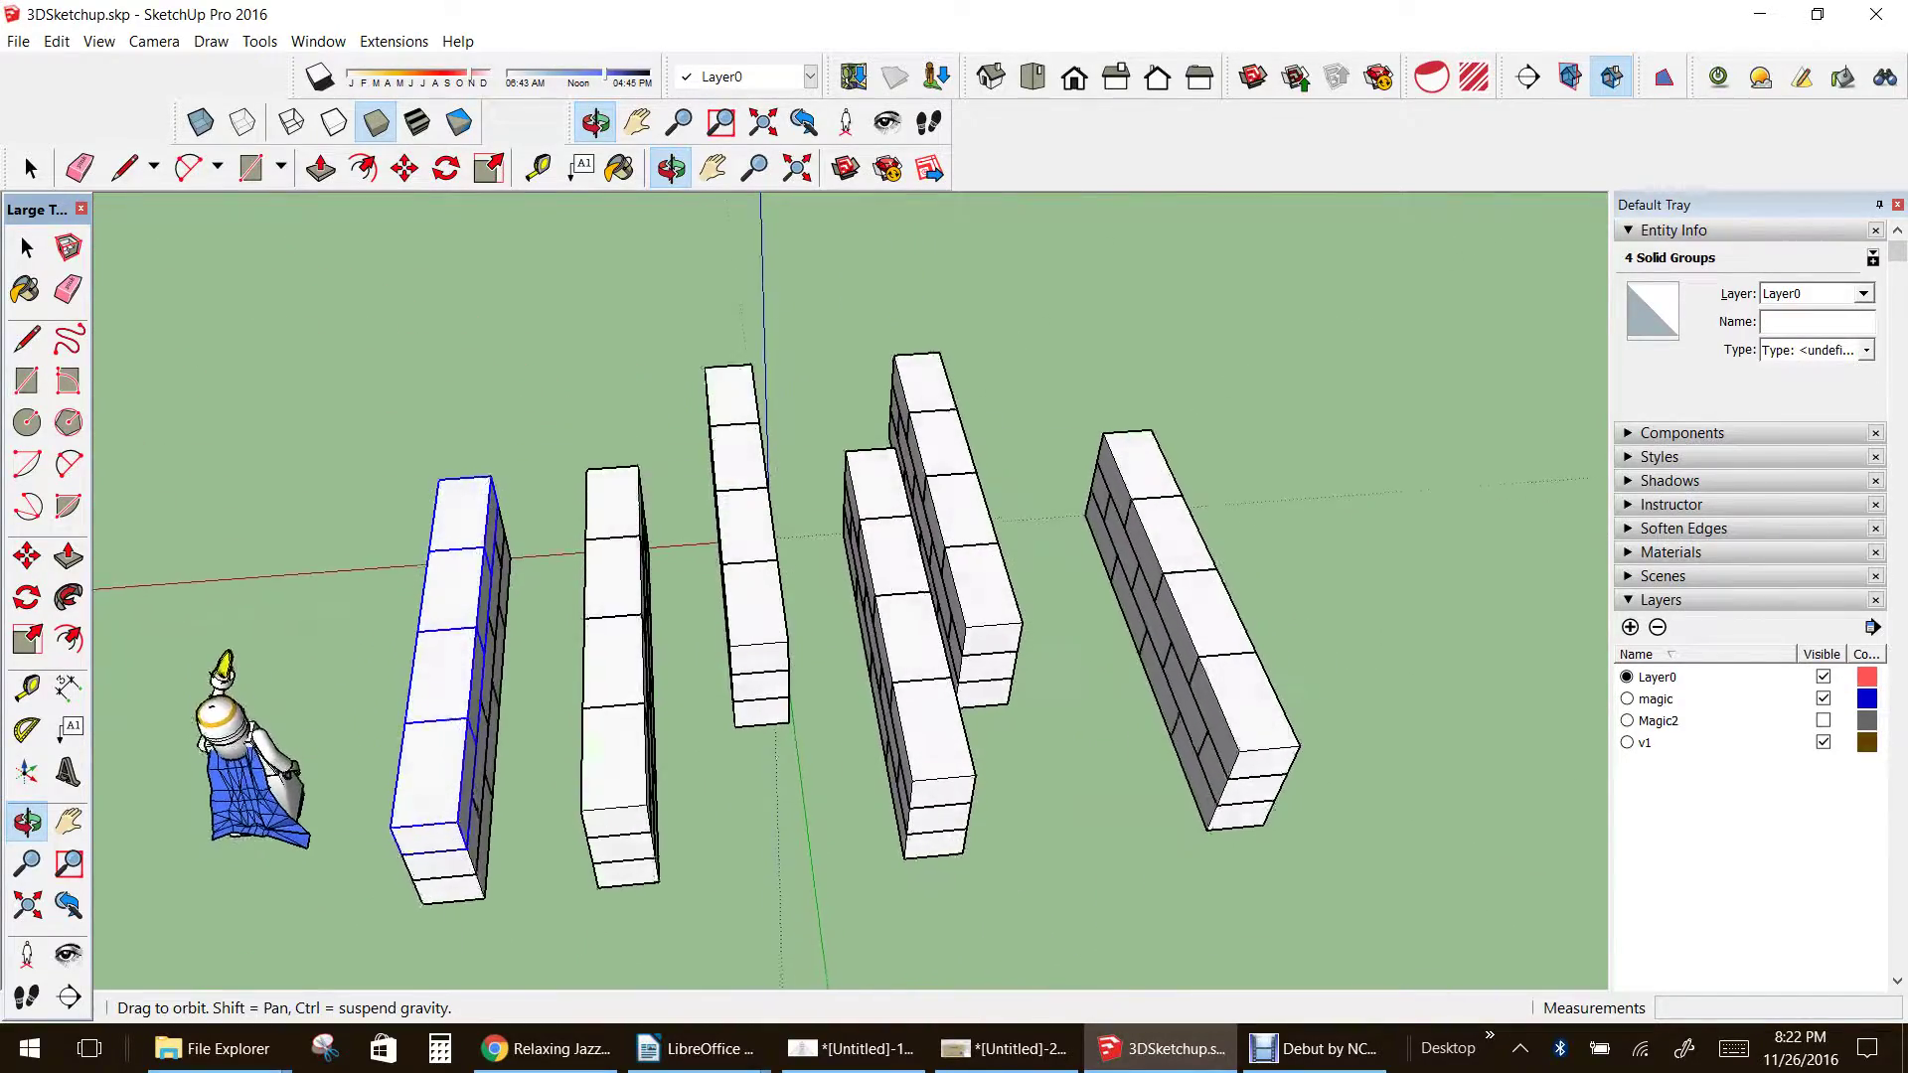
pyautogui.scroll(-1, 1193, 624)
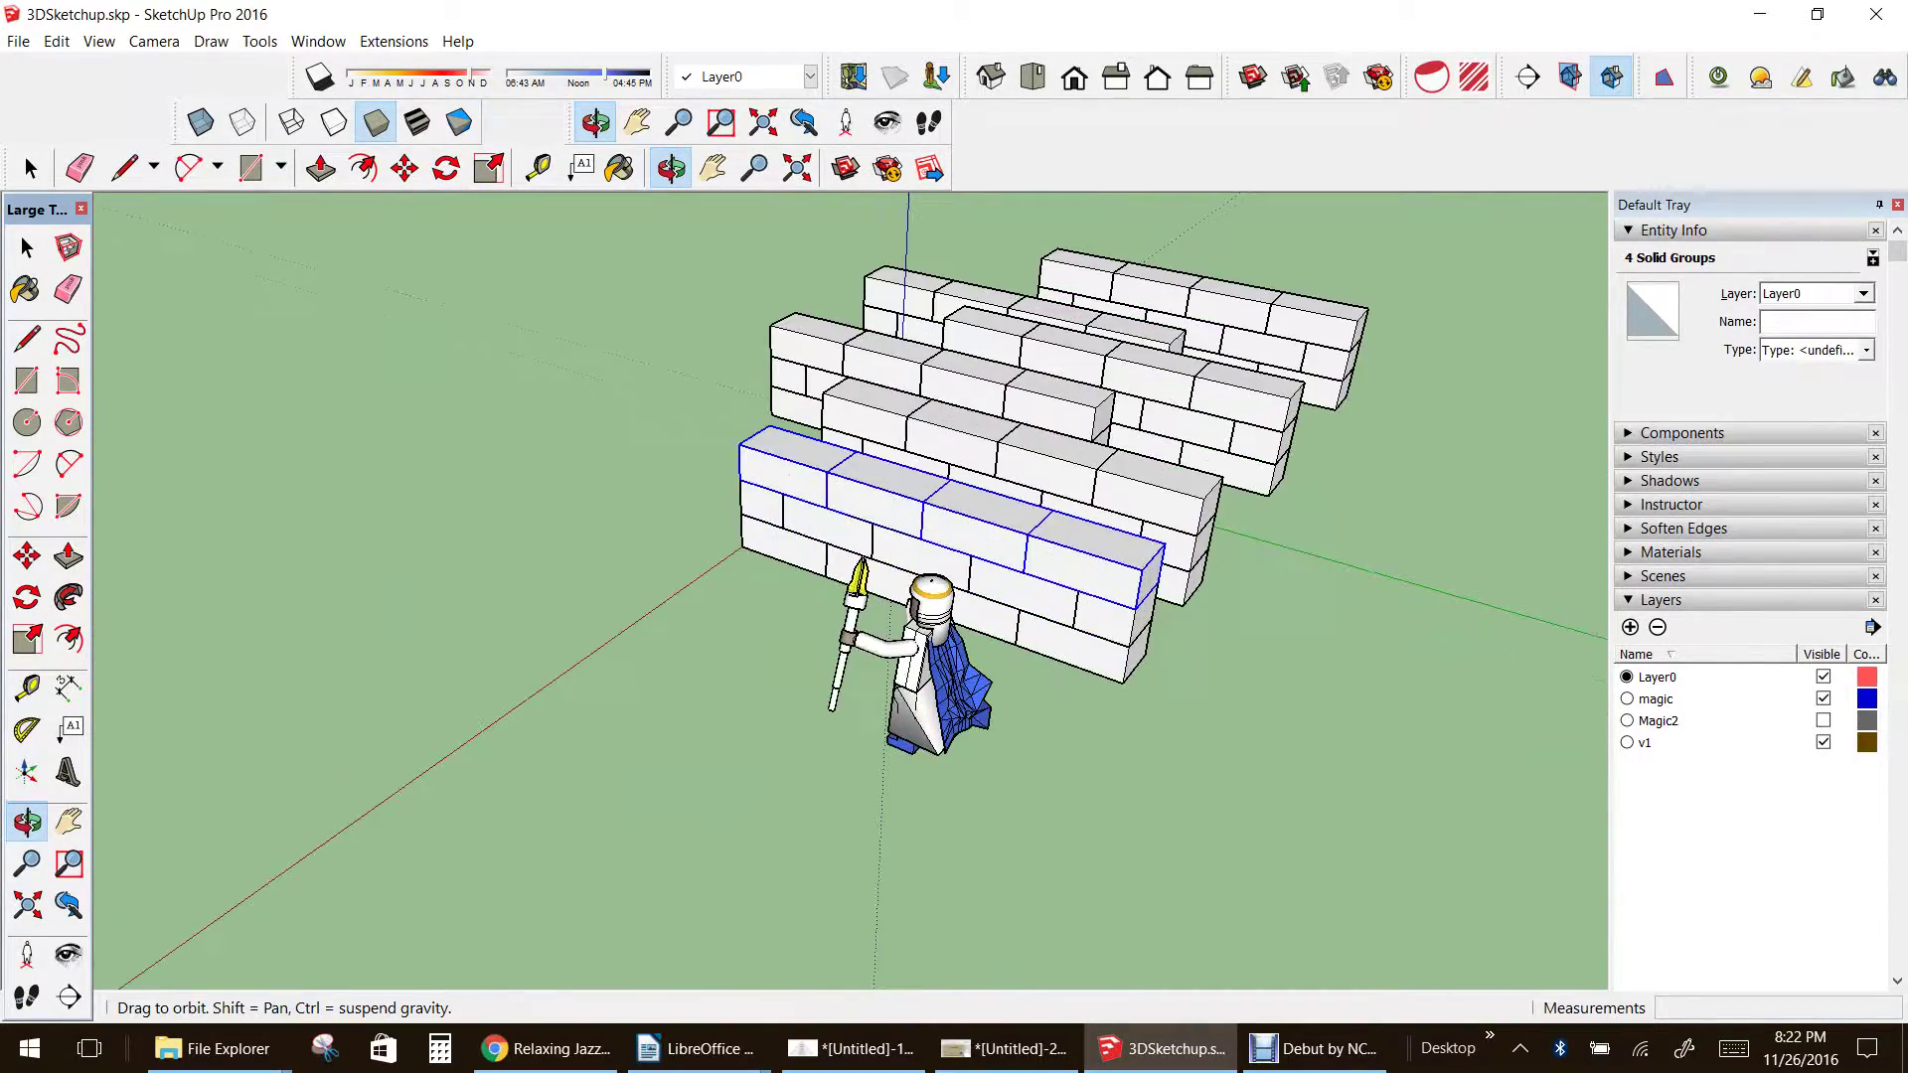
pyautogui.press('space')
pyautogui.click(785, 467)
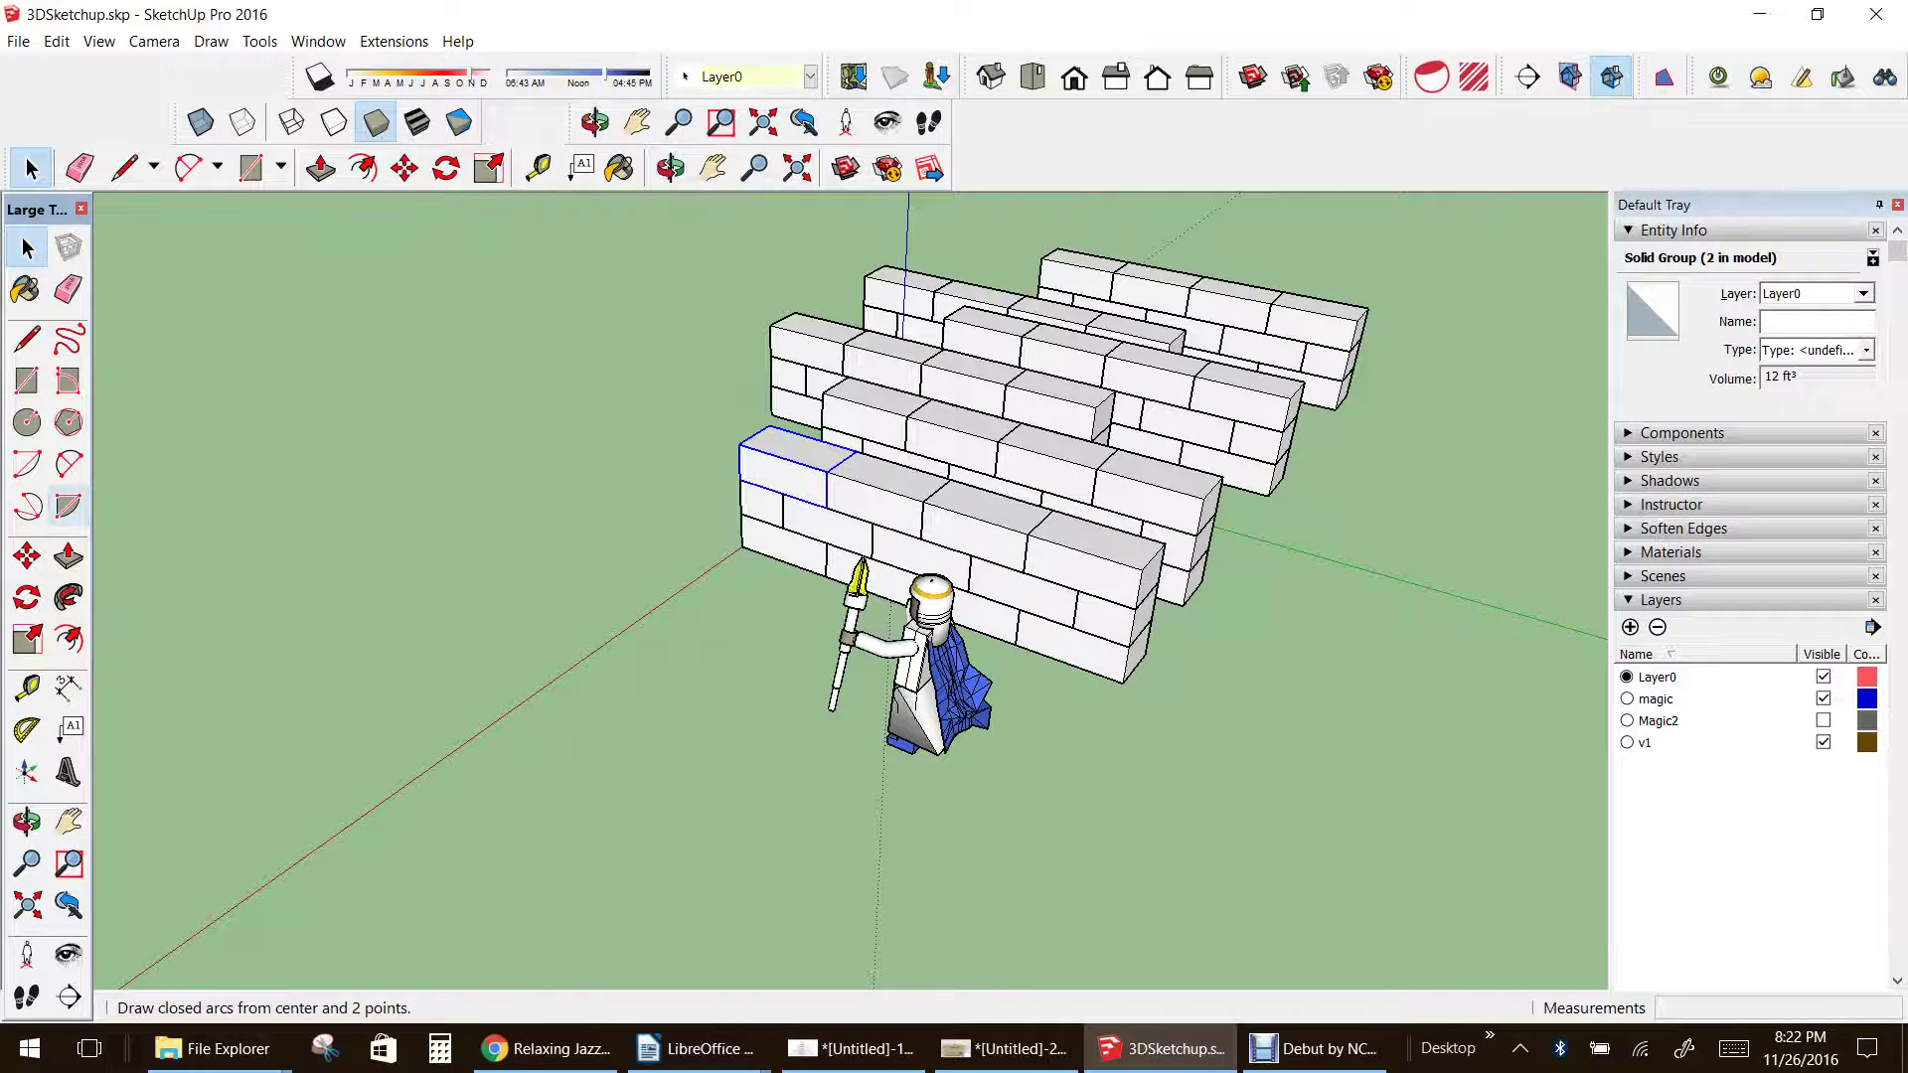
pyautogui.click(27, 557)
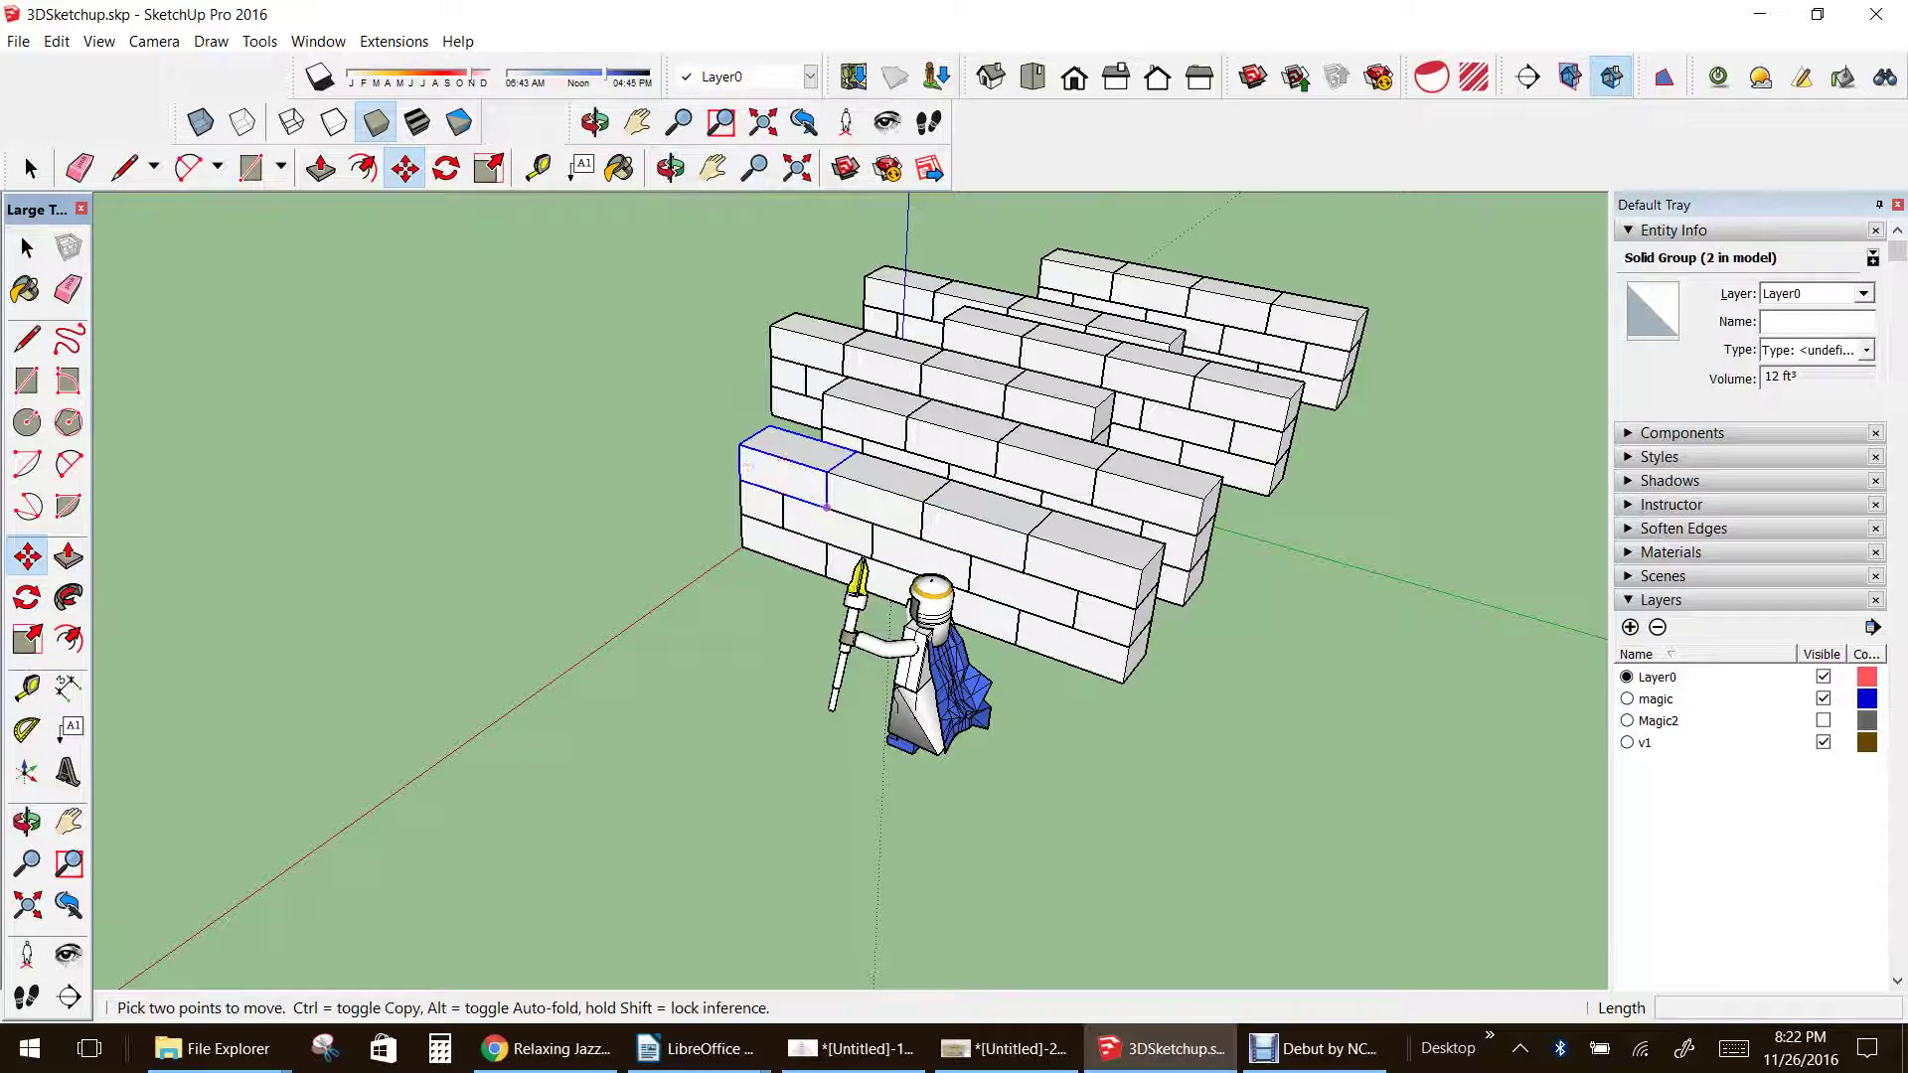
pyautogui.click(827, 507)
pyautogui.press('ctrl')
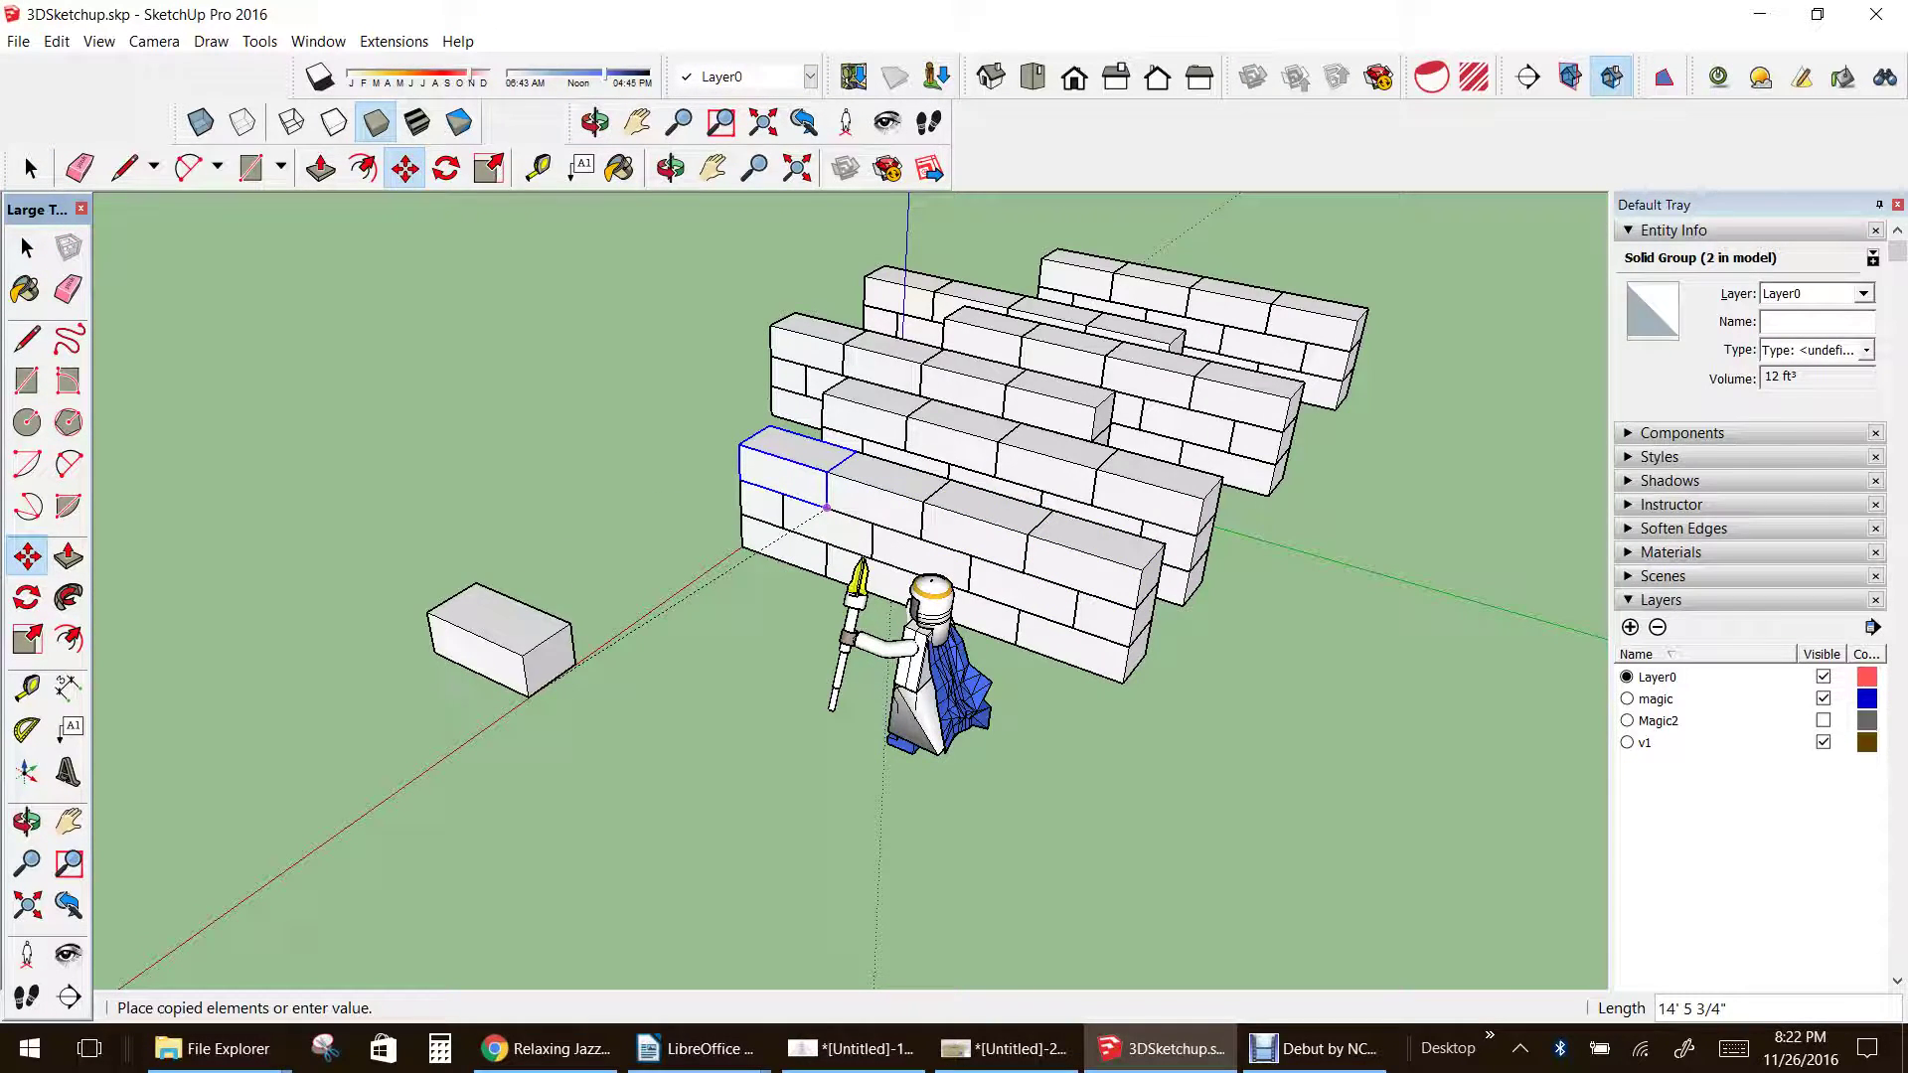
pyautogui.click(477, 616)
# - Move the floating copied block straight down about 3' 5" to ground level
pyautogui.scroll(2, 477, 616)
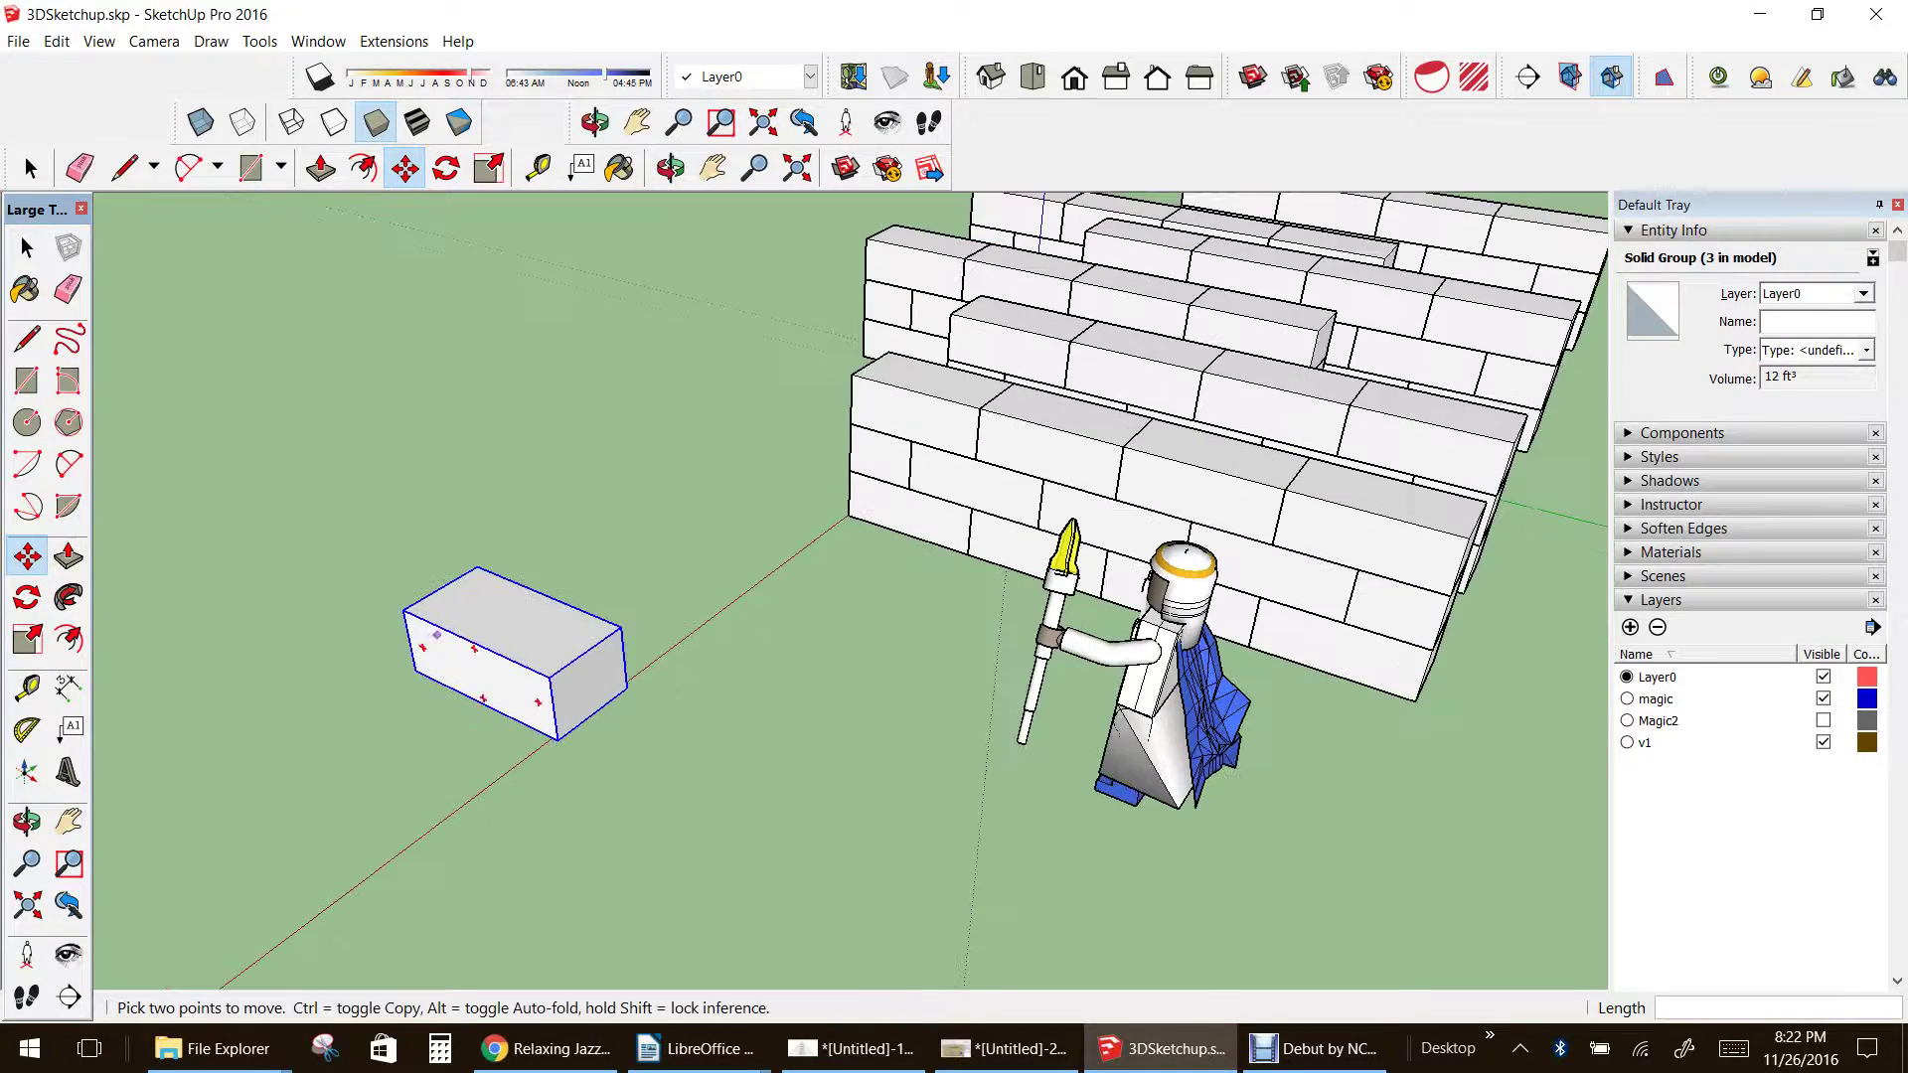
pyautogui.click(27, 821)
pyautogui.moveTo(556, 736); pyautogui.dragTo(449, 490)
pyautogui.click(27, 557)
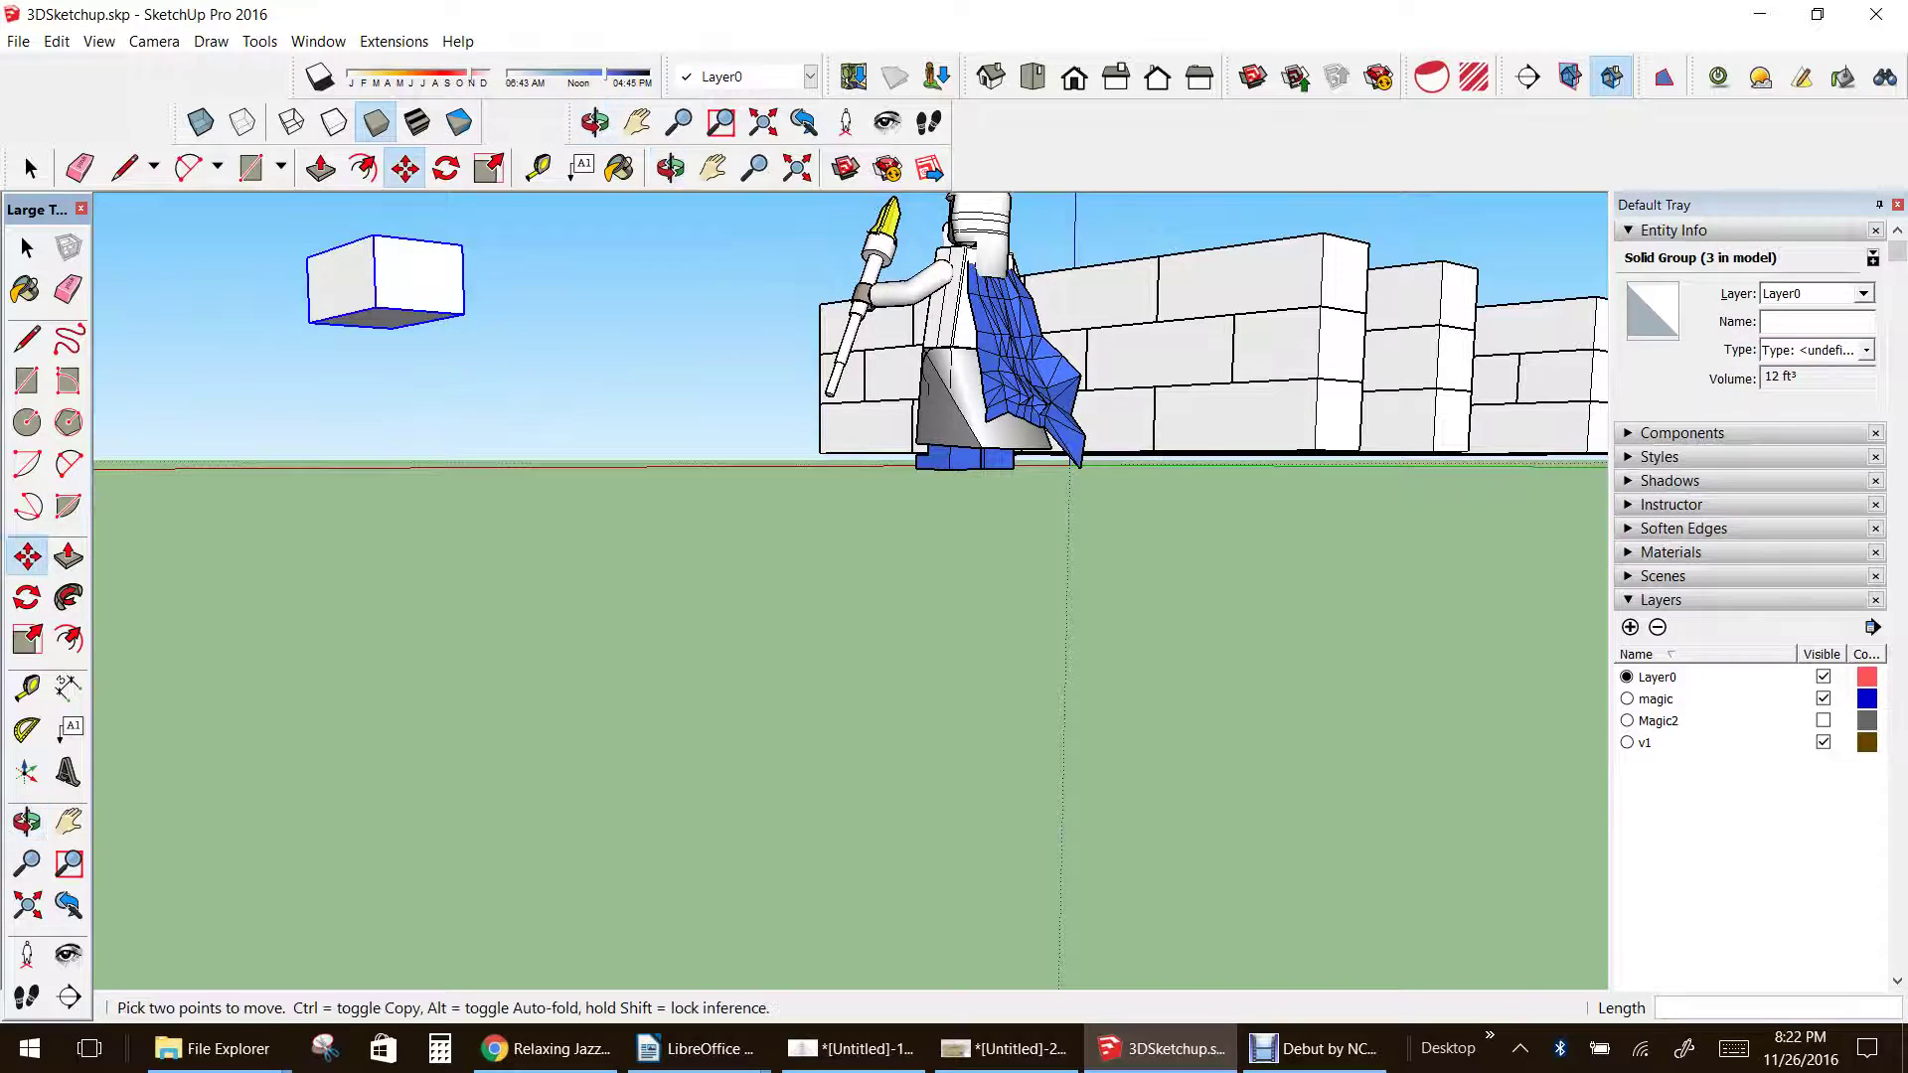
pyautogui.click(375, 307)
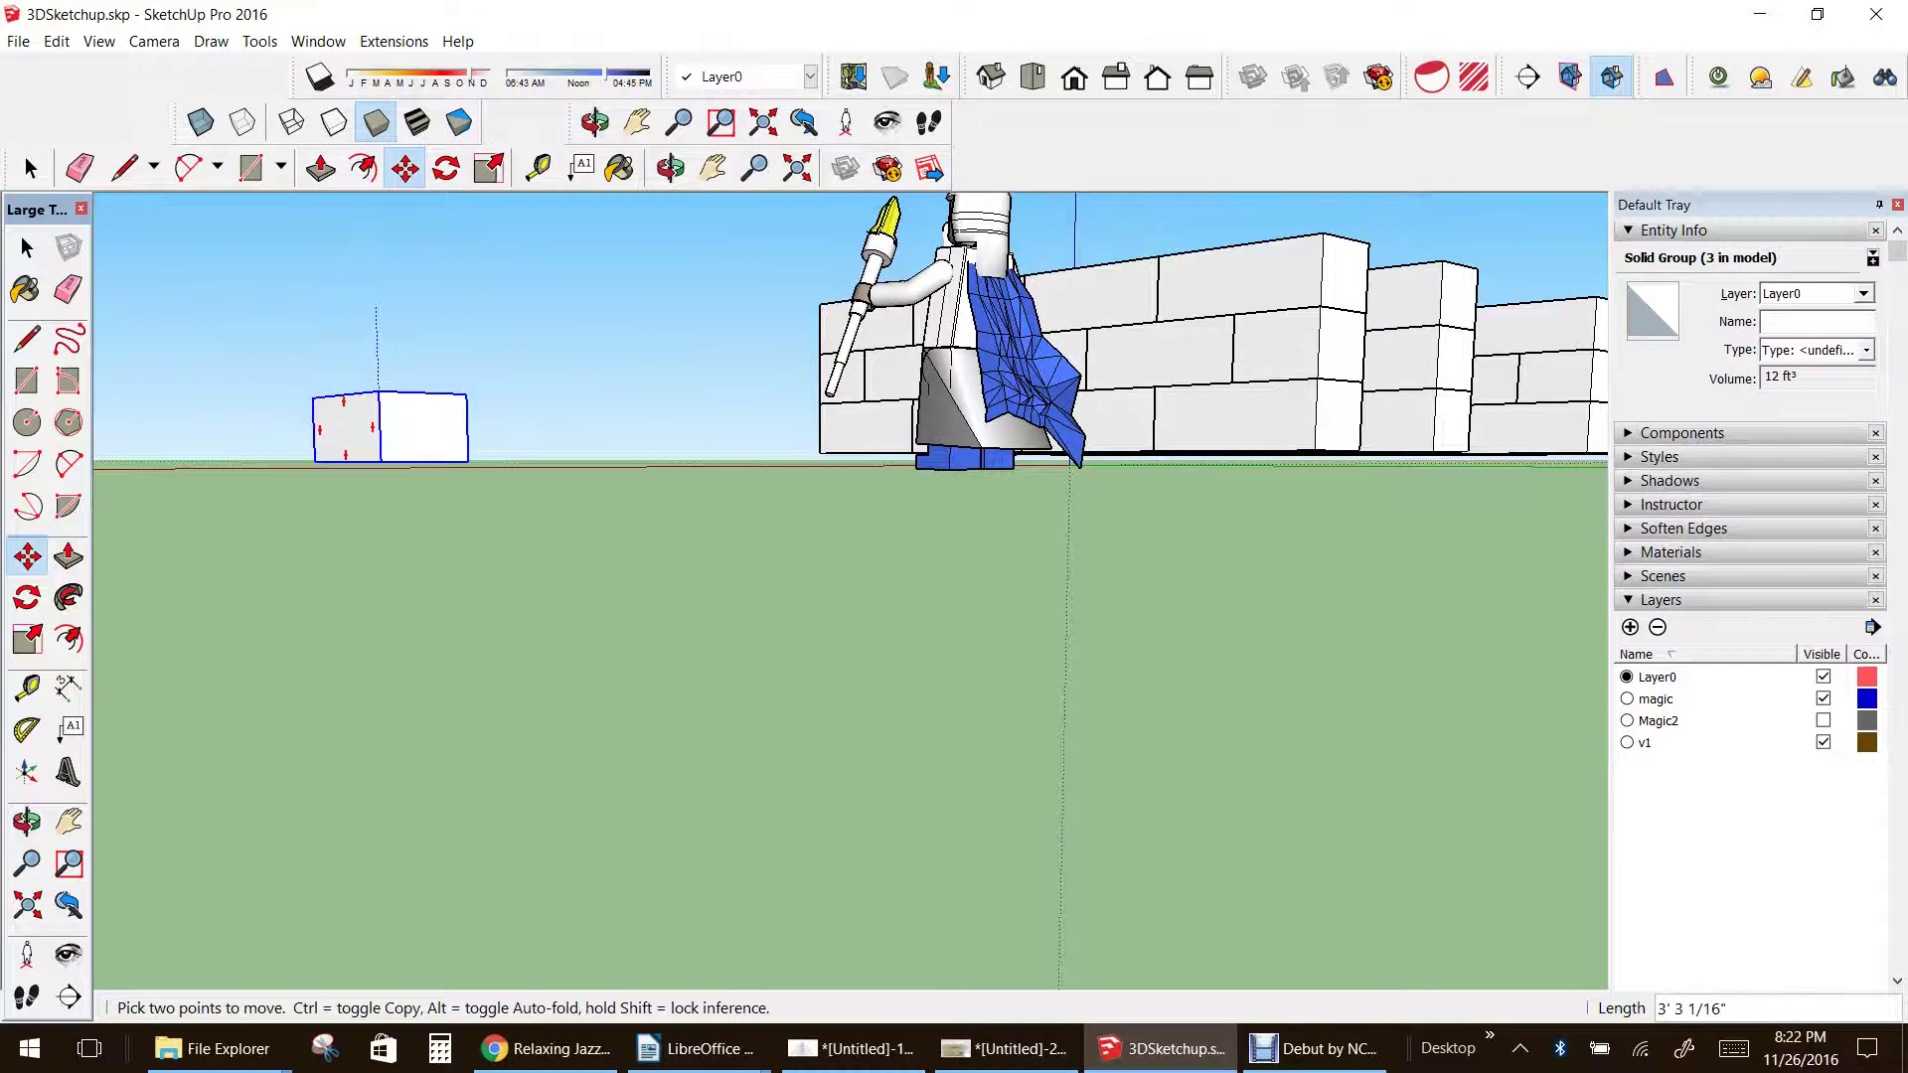
# - Rotate the separate block on the open ground by 90 degrees about a ground point beside it
pyautogui.click(26, 823)
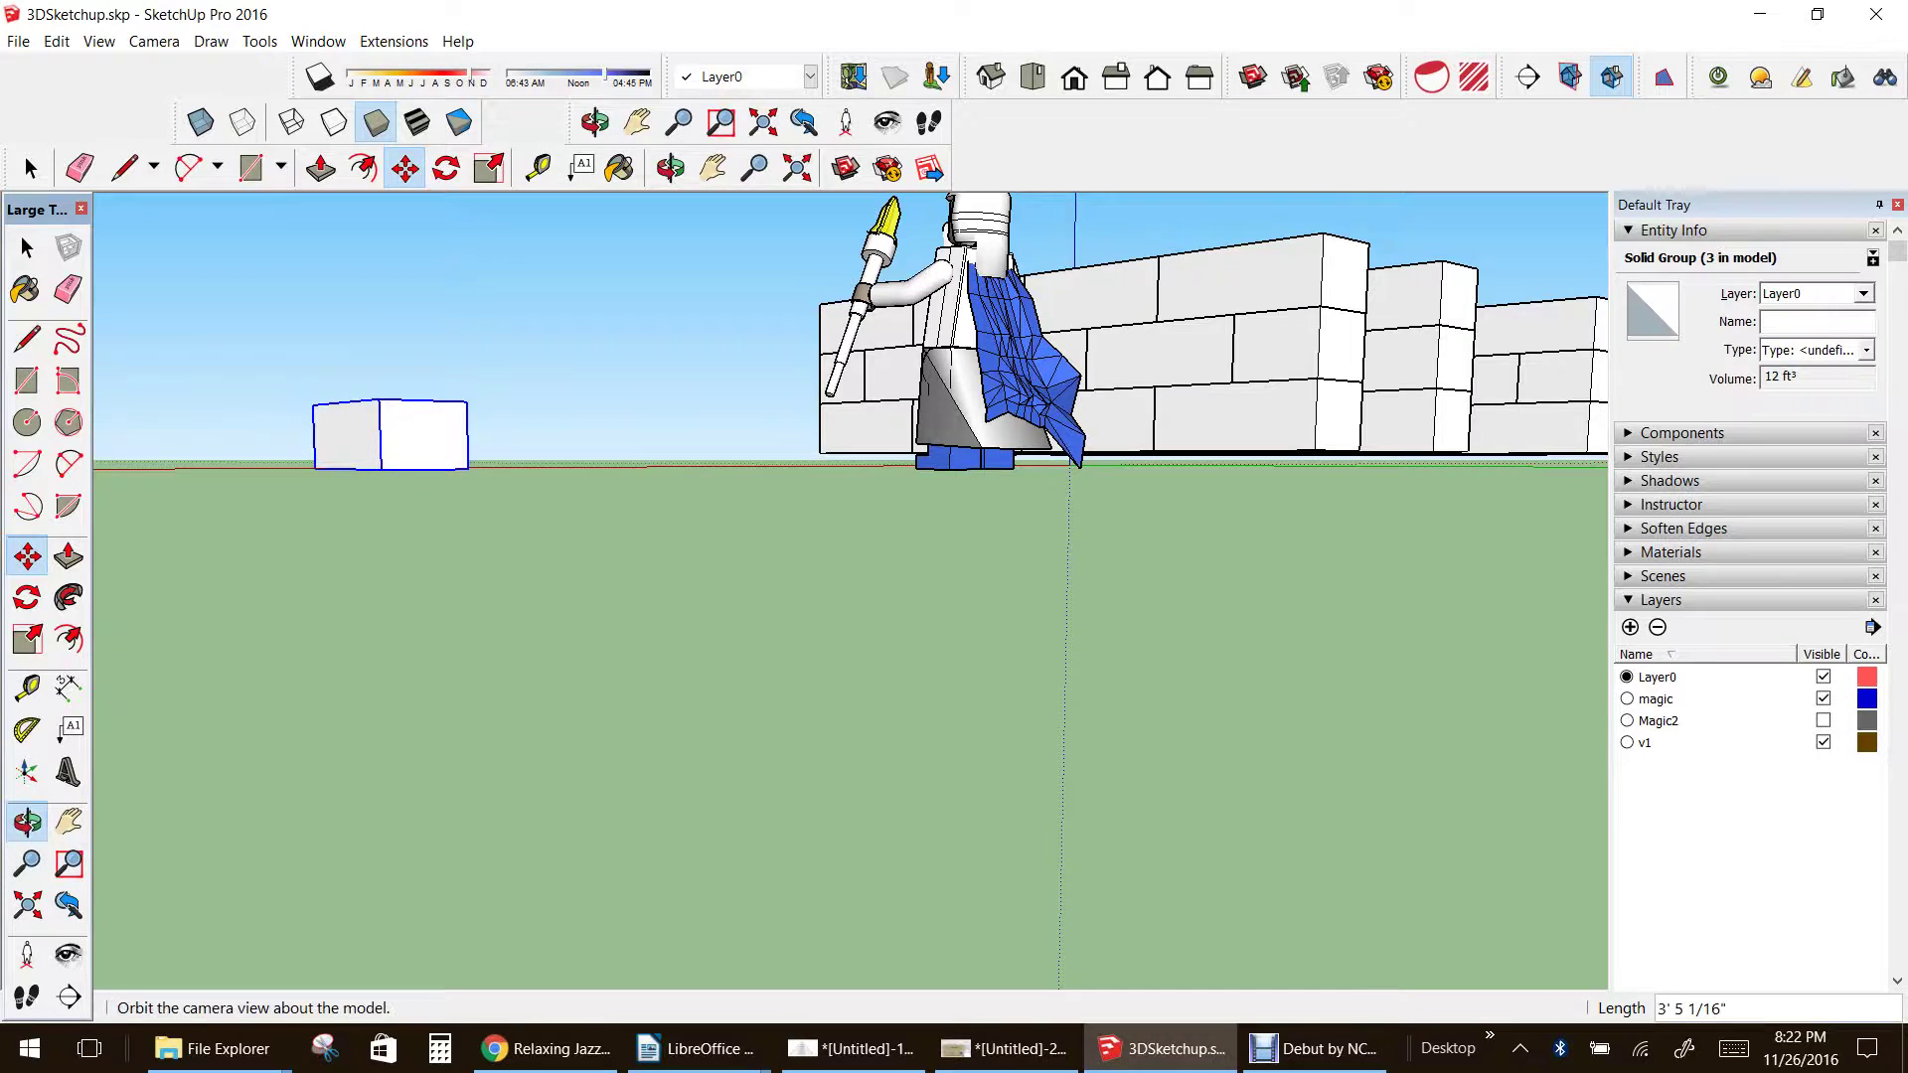
pyautogui.moveTo(556, 526); pyautogui.dragTo(924, 690)
pyautogui.scroll(-3, 924, 690)
pyautogui.moveTo(755, 701); pyautogui.dragTo(879, 905)
pyautogui.scroll(5, 879, 904)
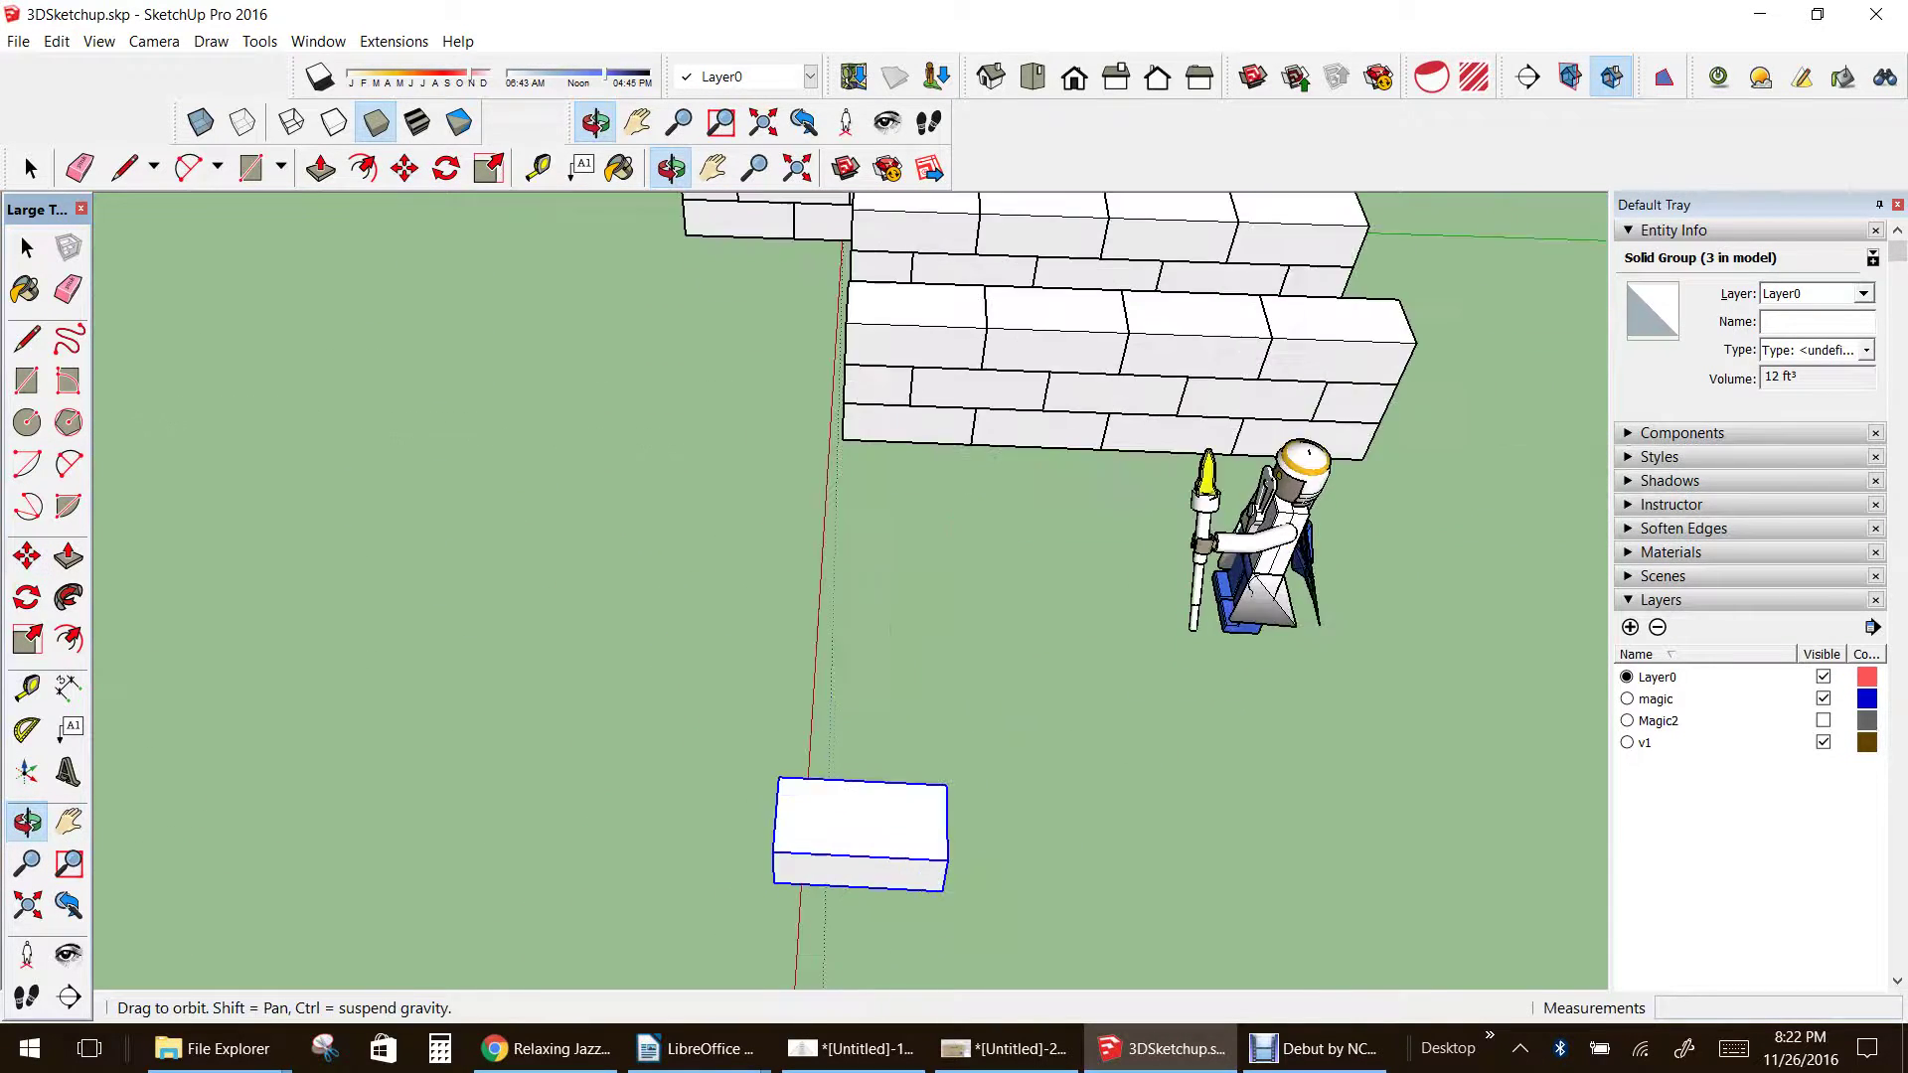
pyautogui.scroll(-1, 855, 805)
pyautogui.scroll(-2, 843, 771)
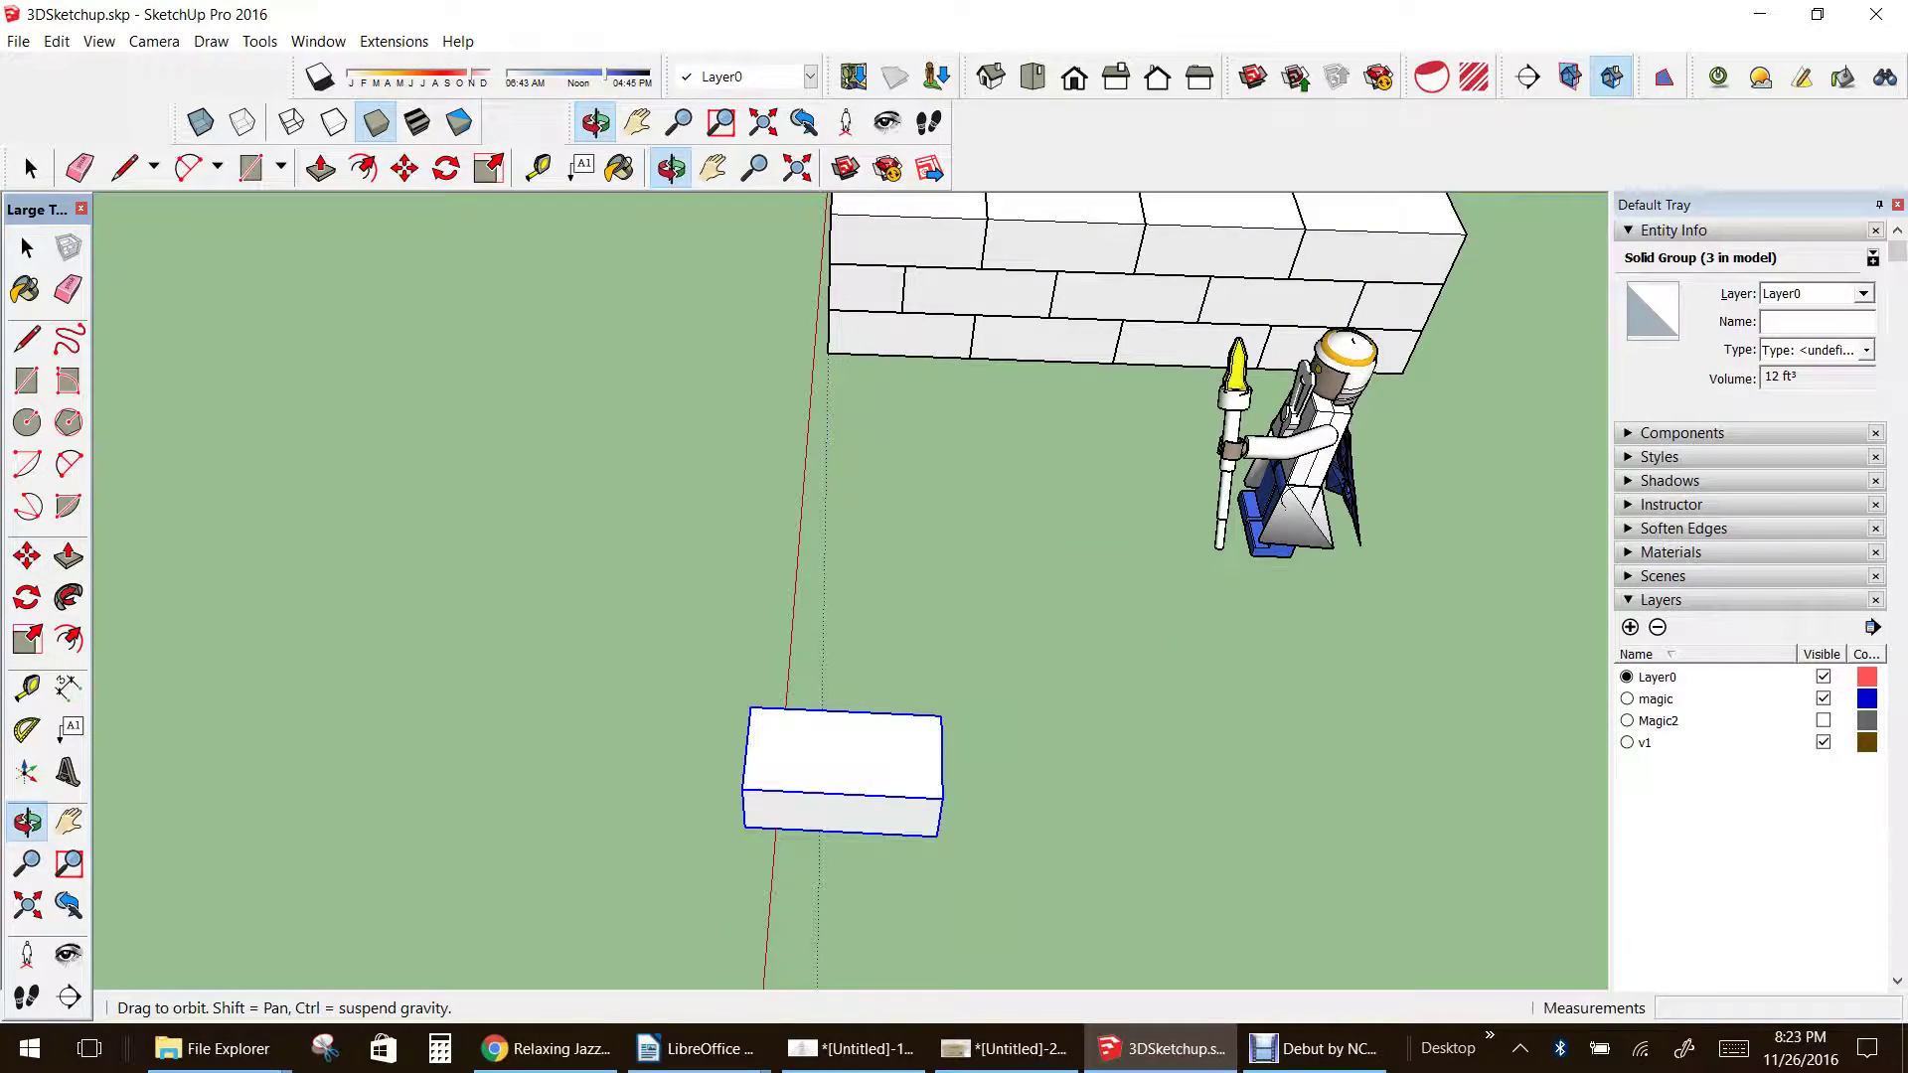
pyautogui.scroll(-5, 845, 775)
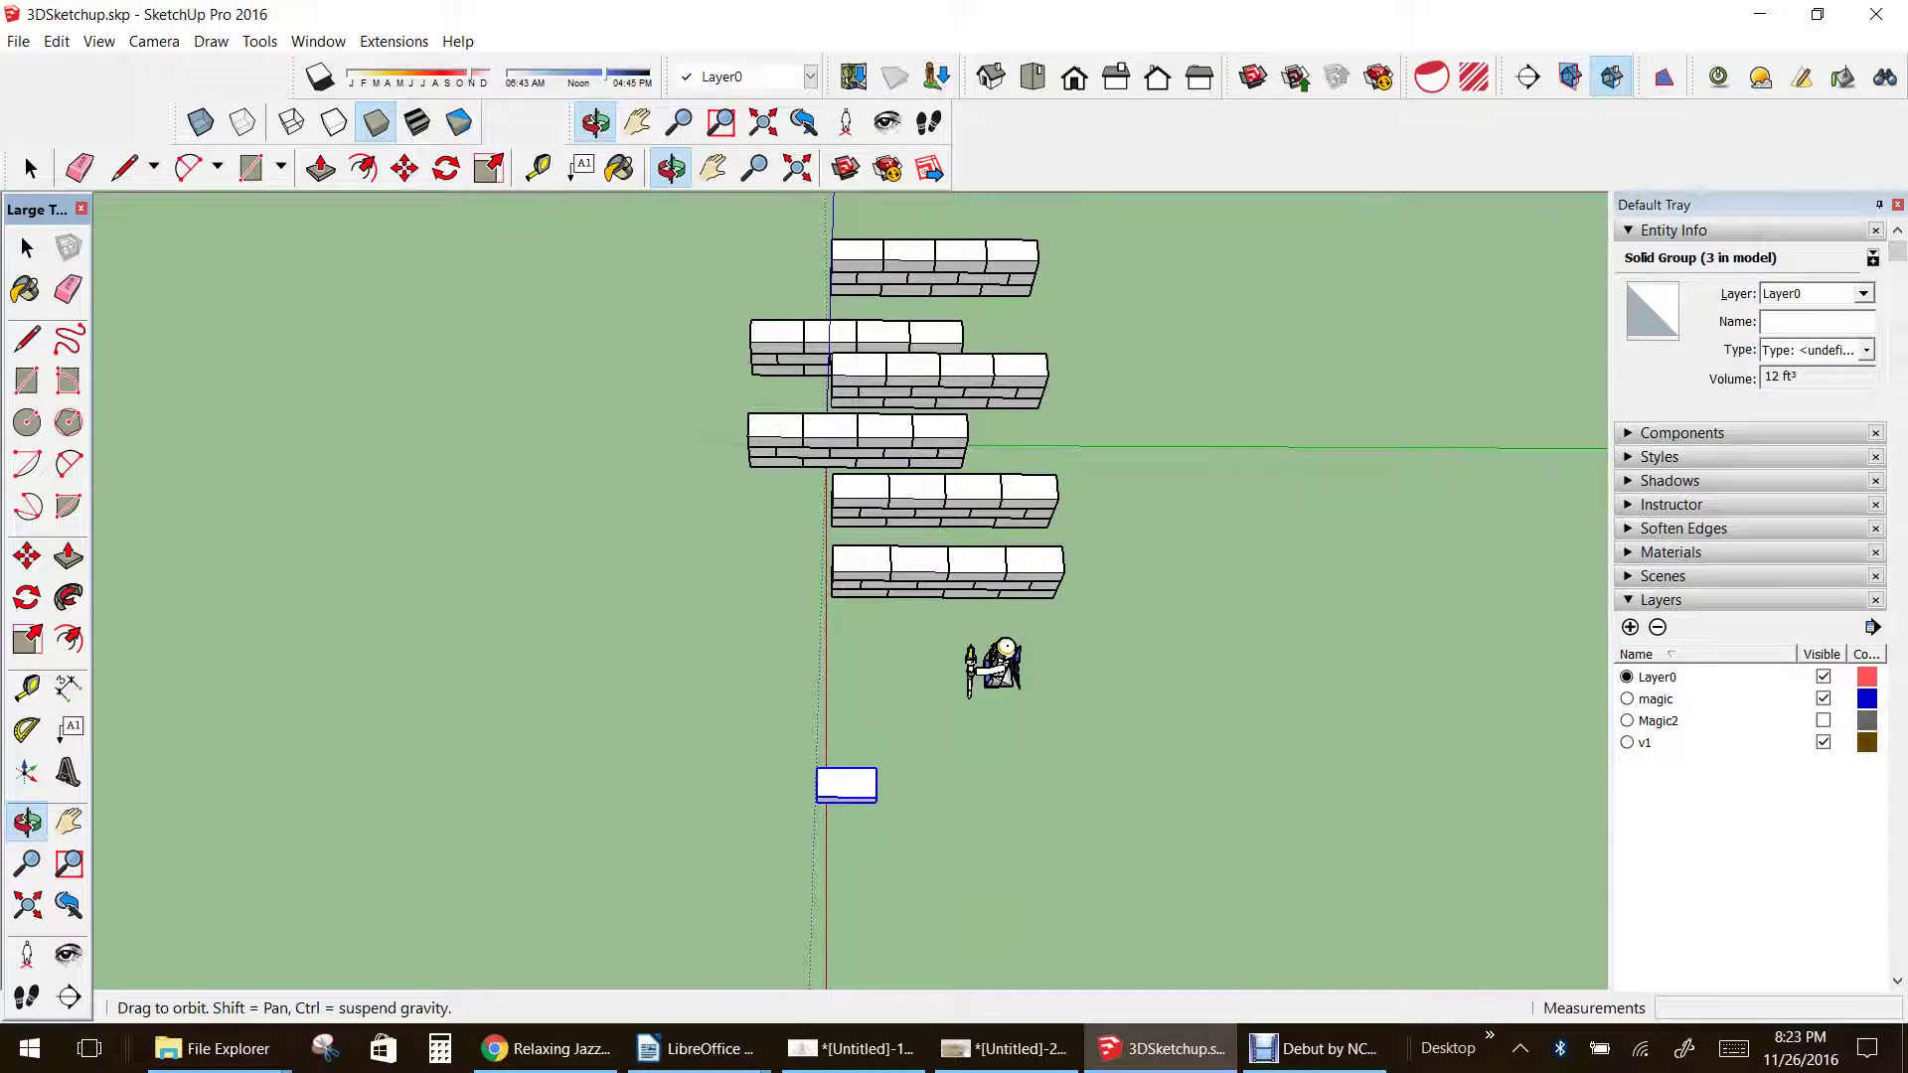
pyautogui.scroll(4, 866, 816)
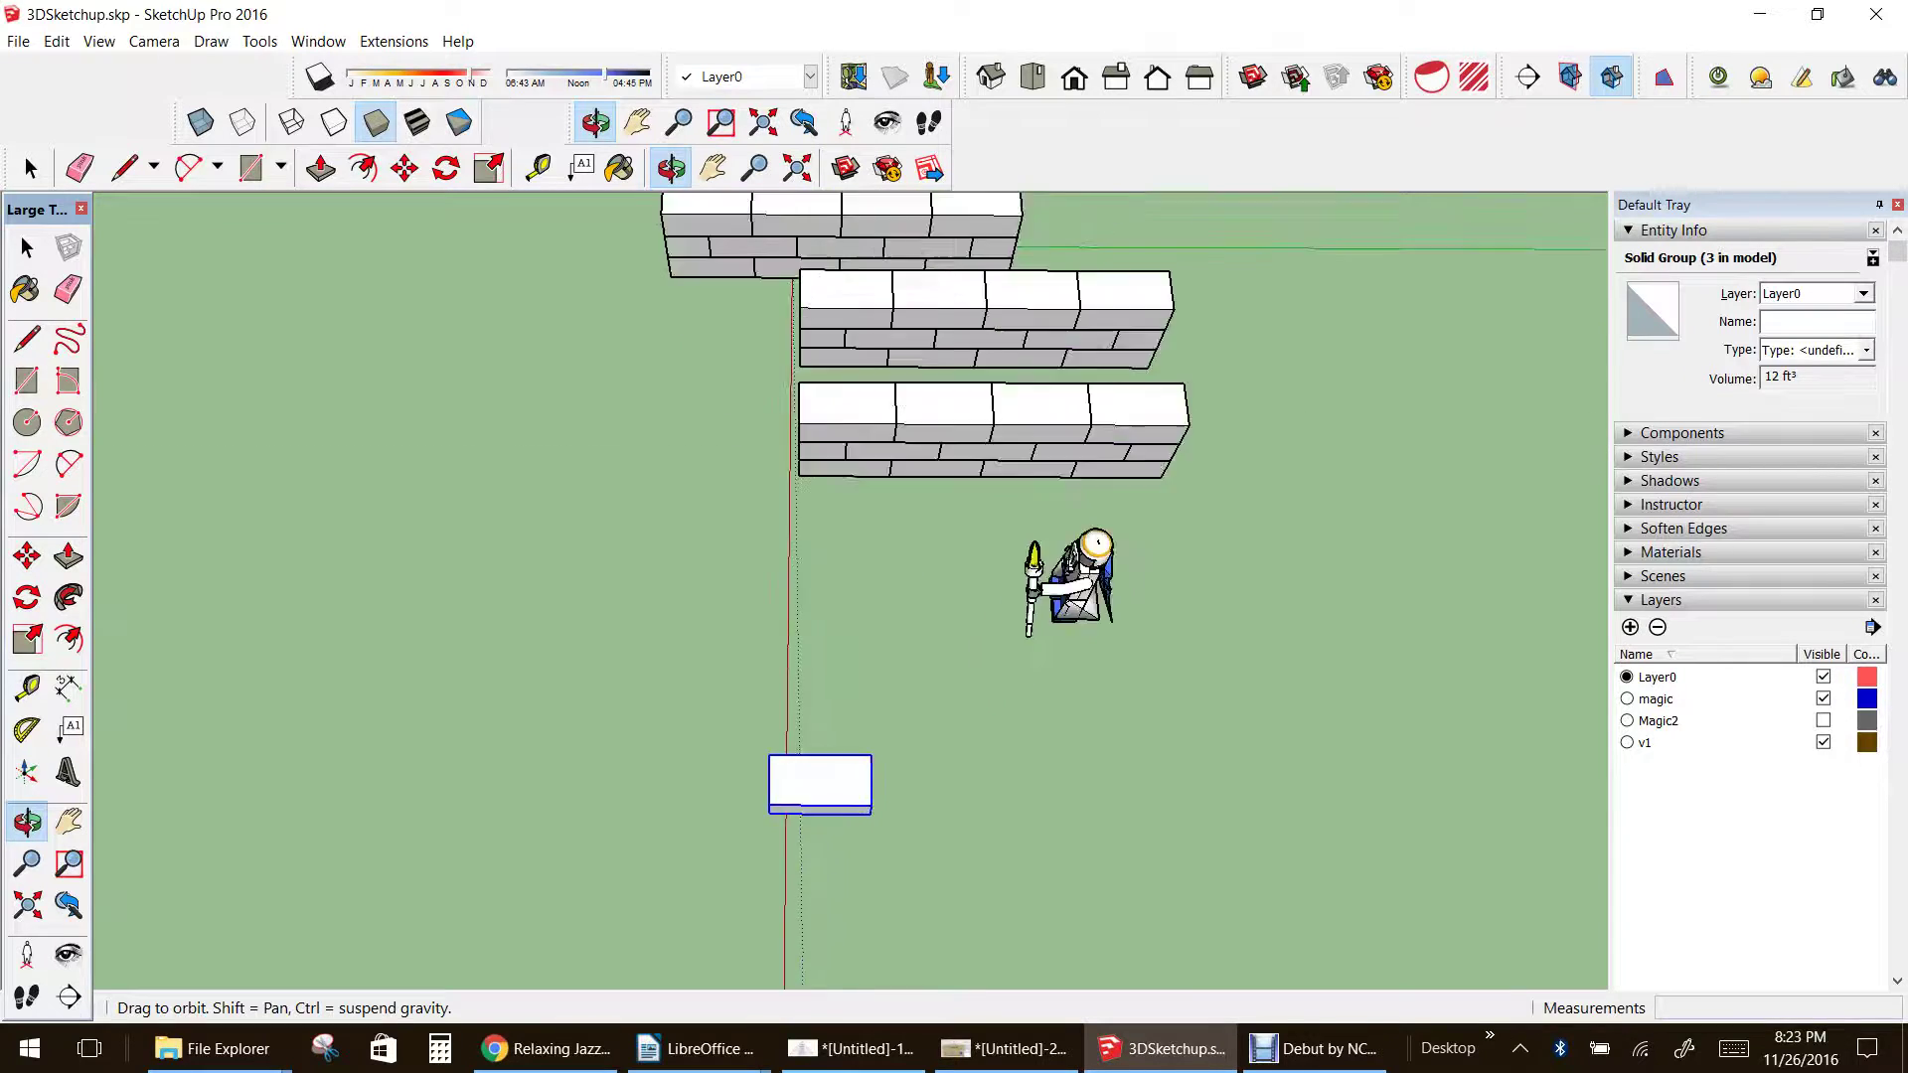
pyautogui.press('q')
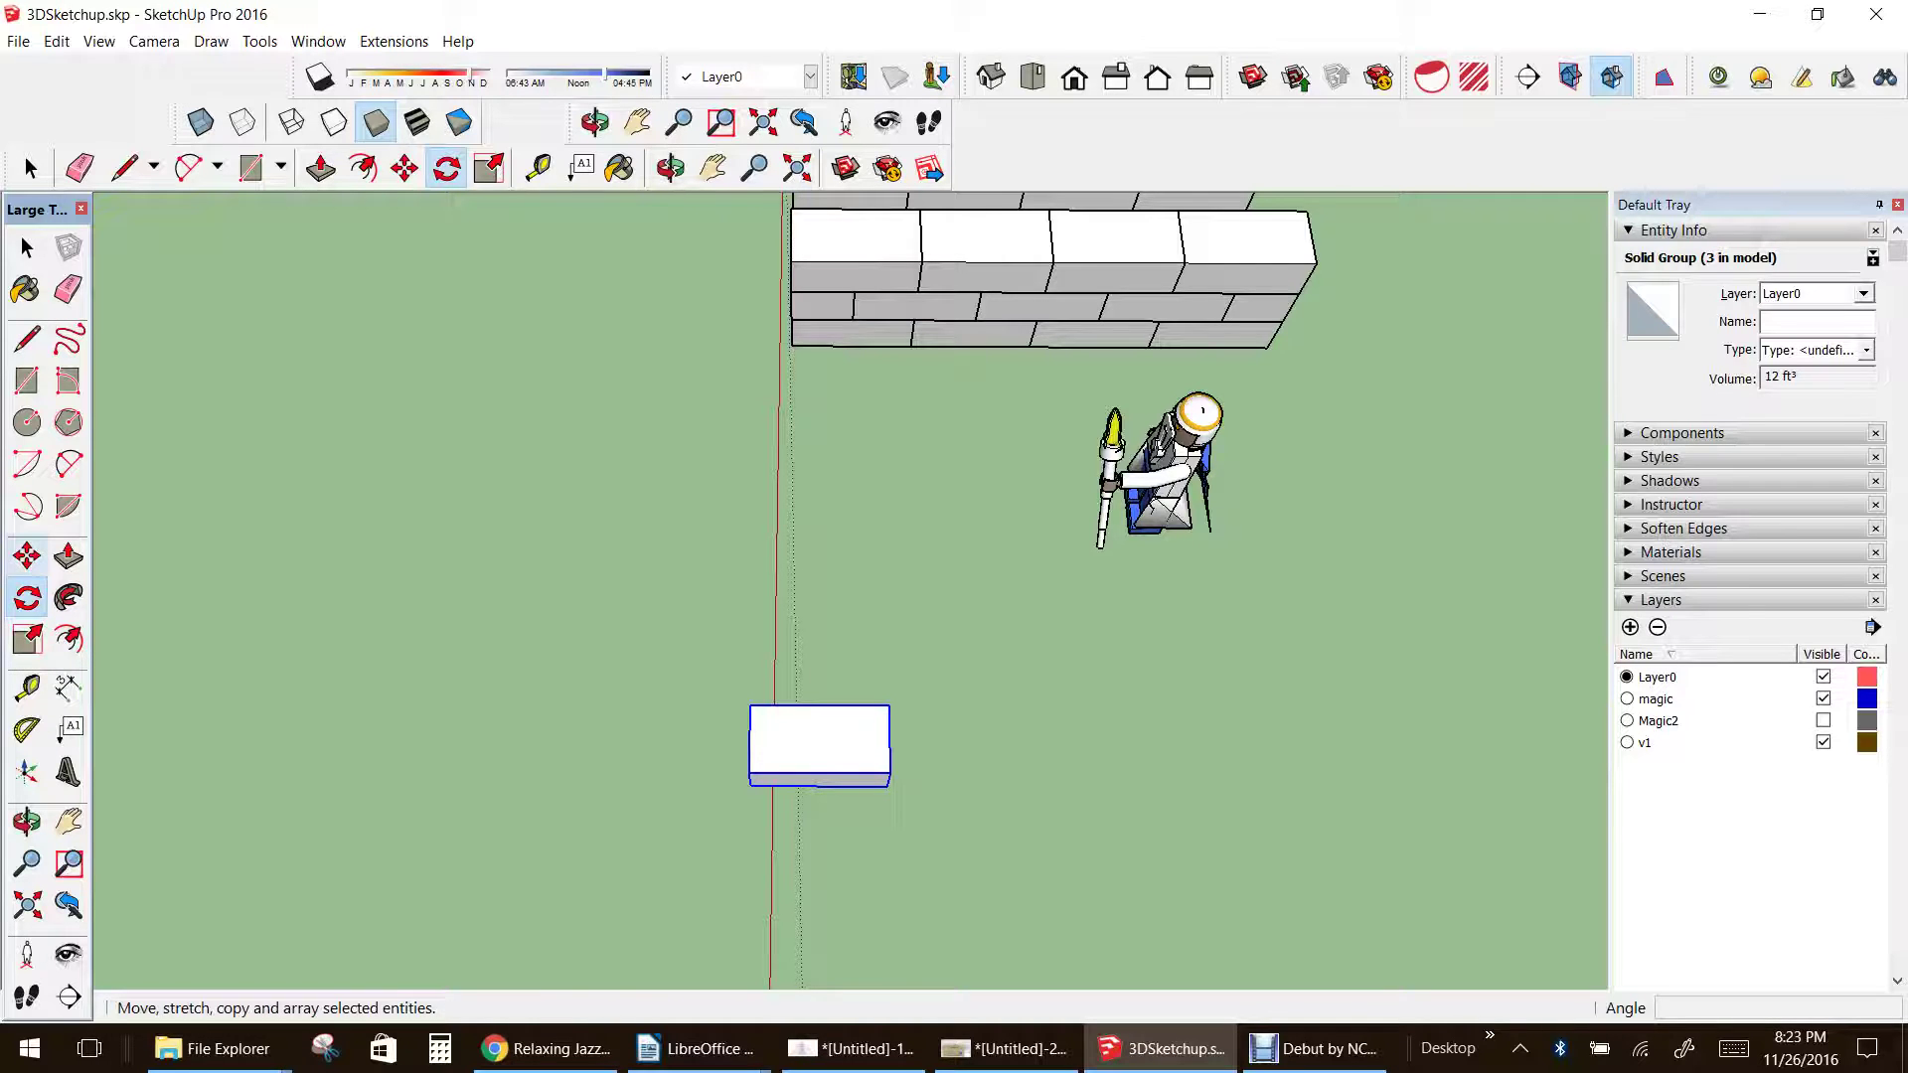
pyautogui.click(27, 248)
pyautogui.click(27, 596)
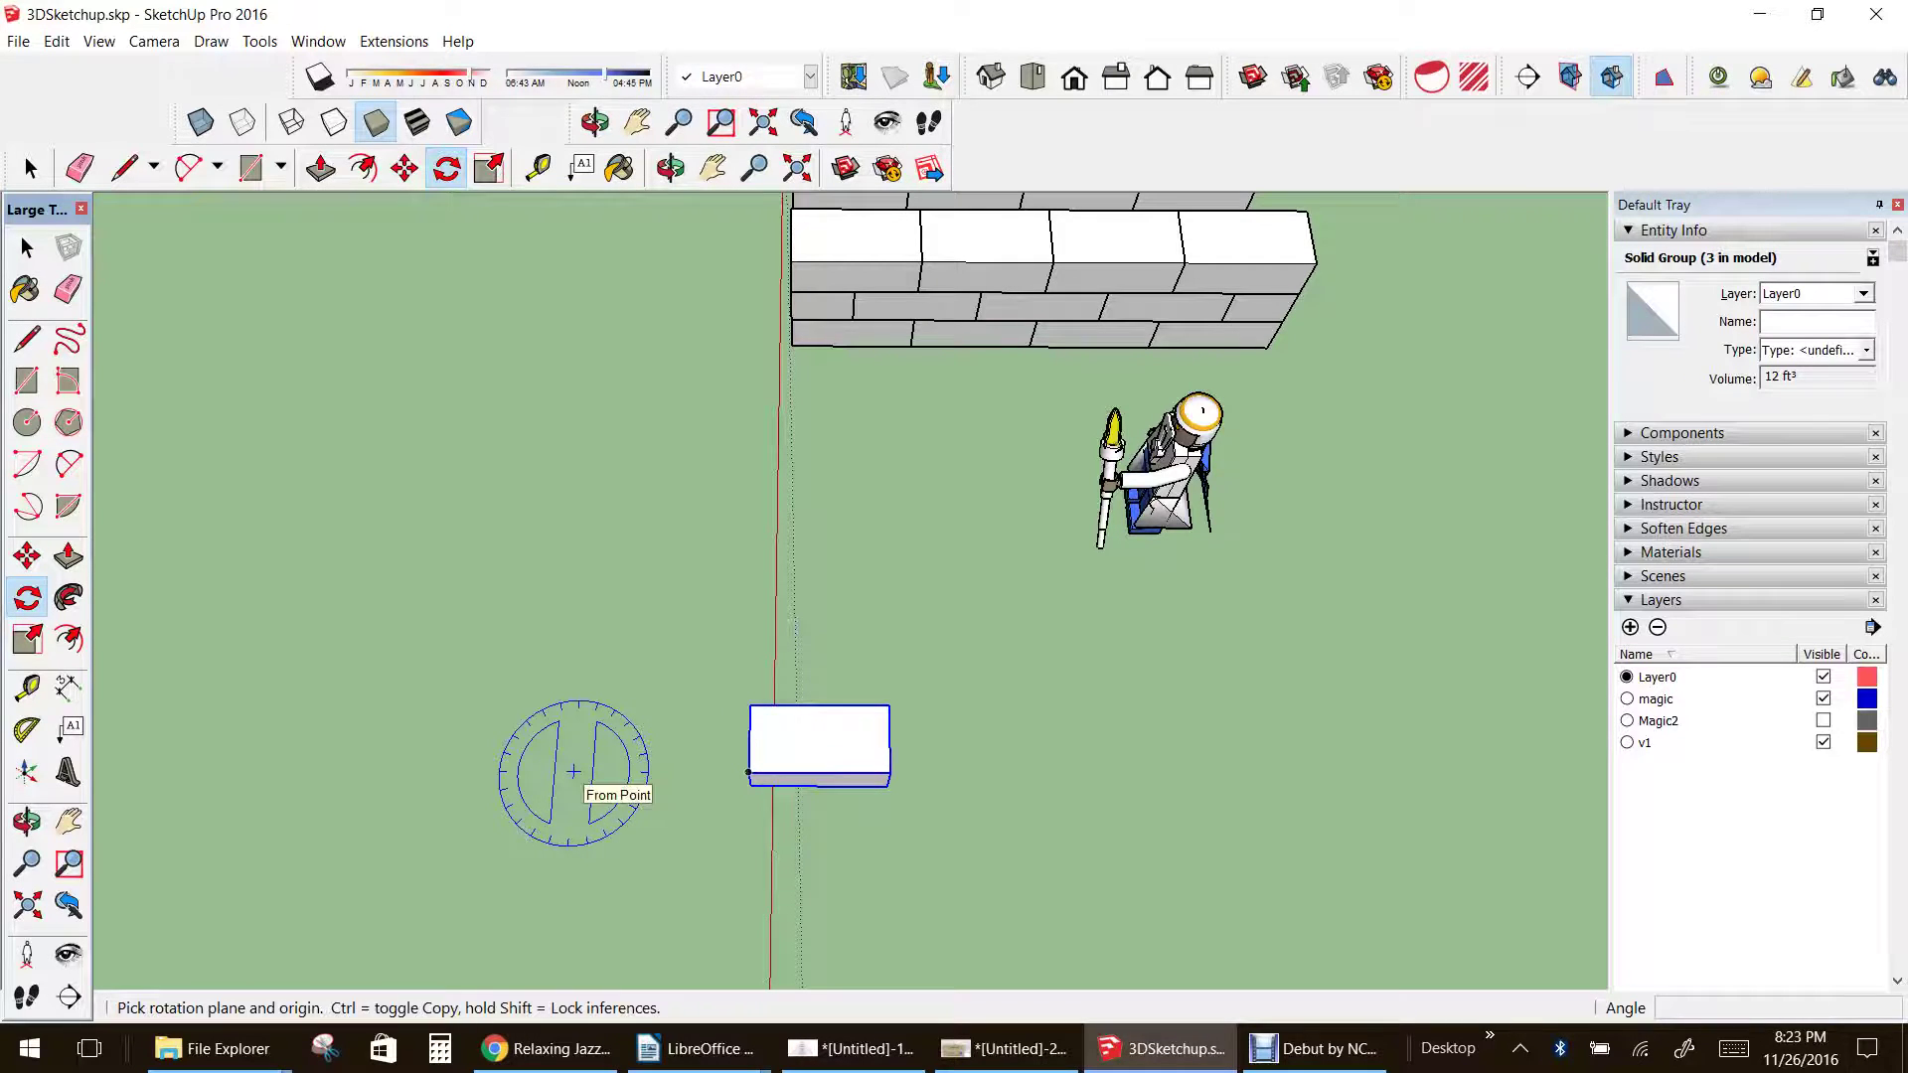
pyautogui.click(573, 771)
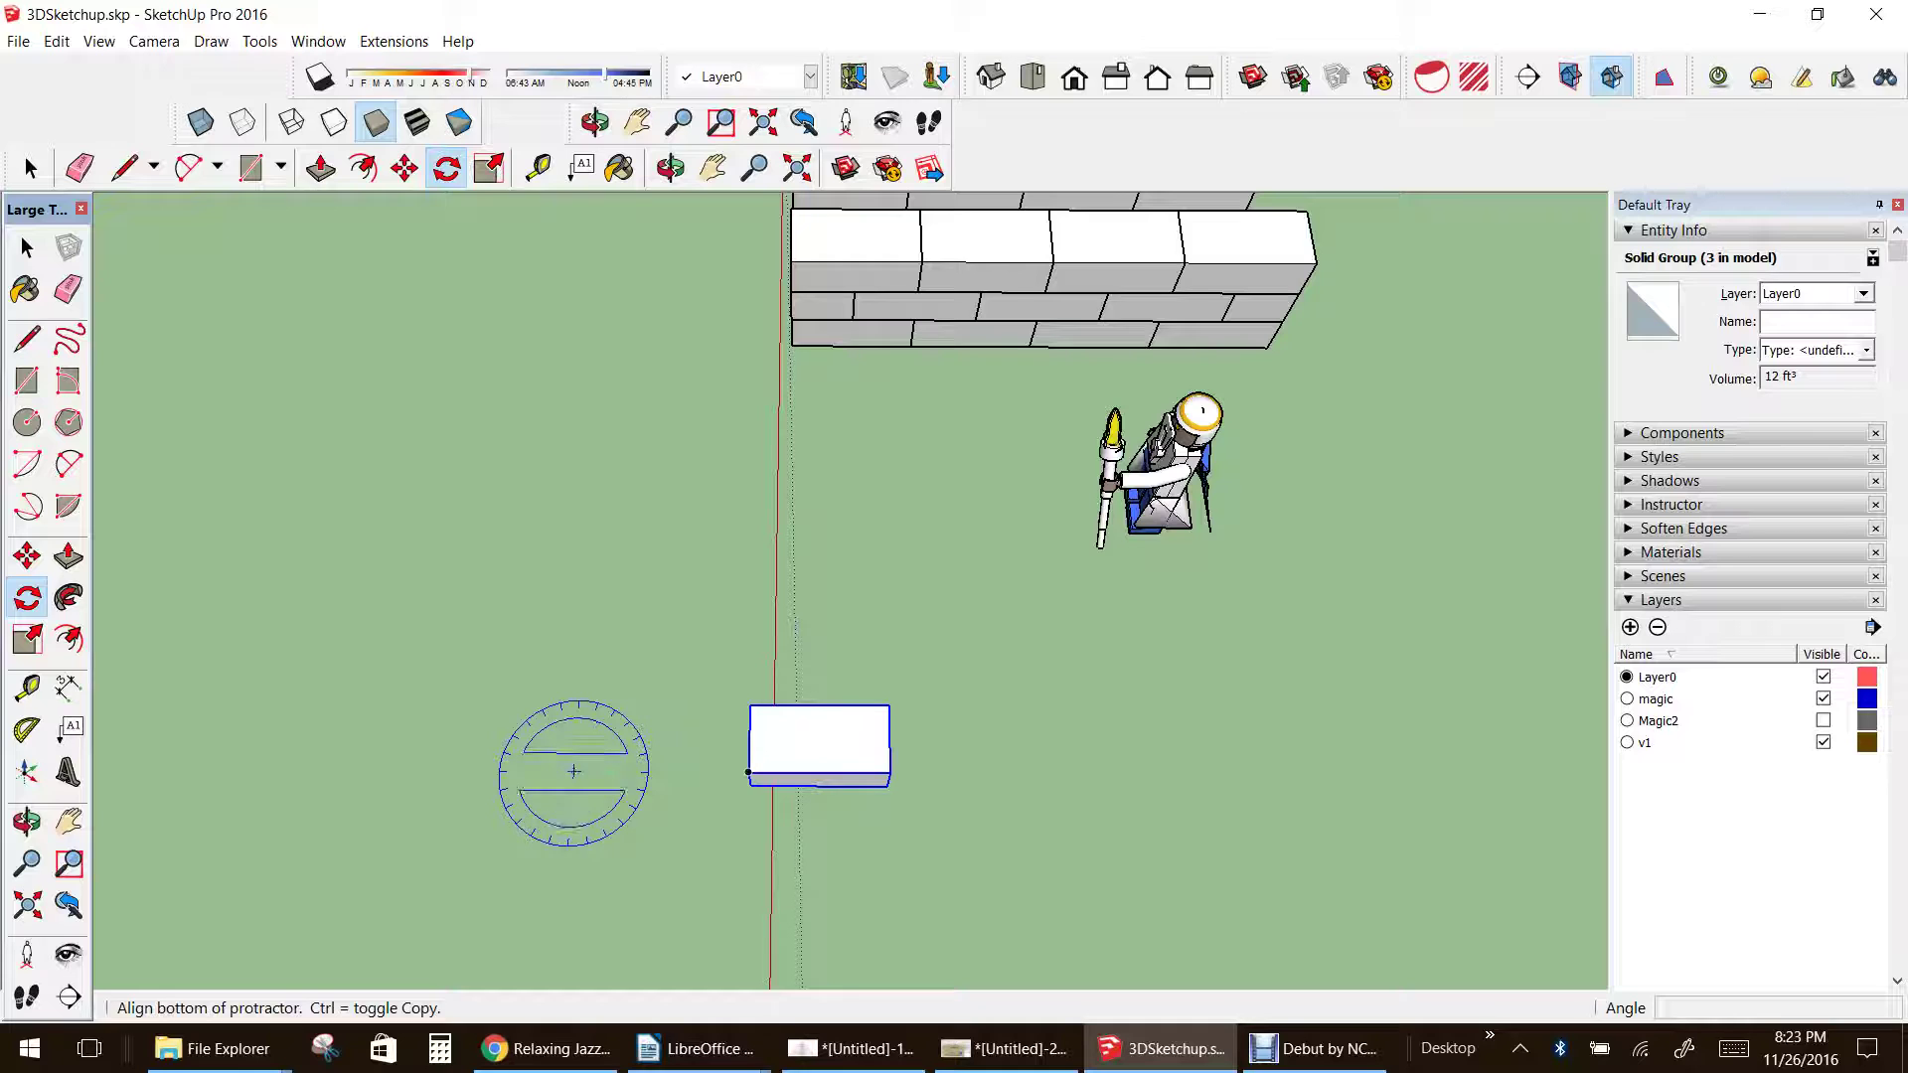
pyautogui.click(748, 772)
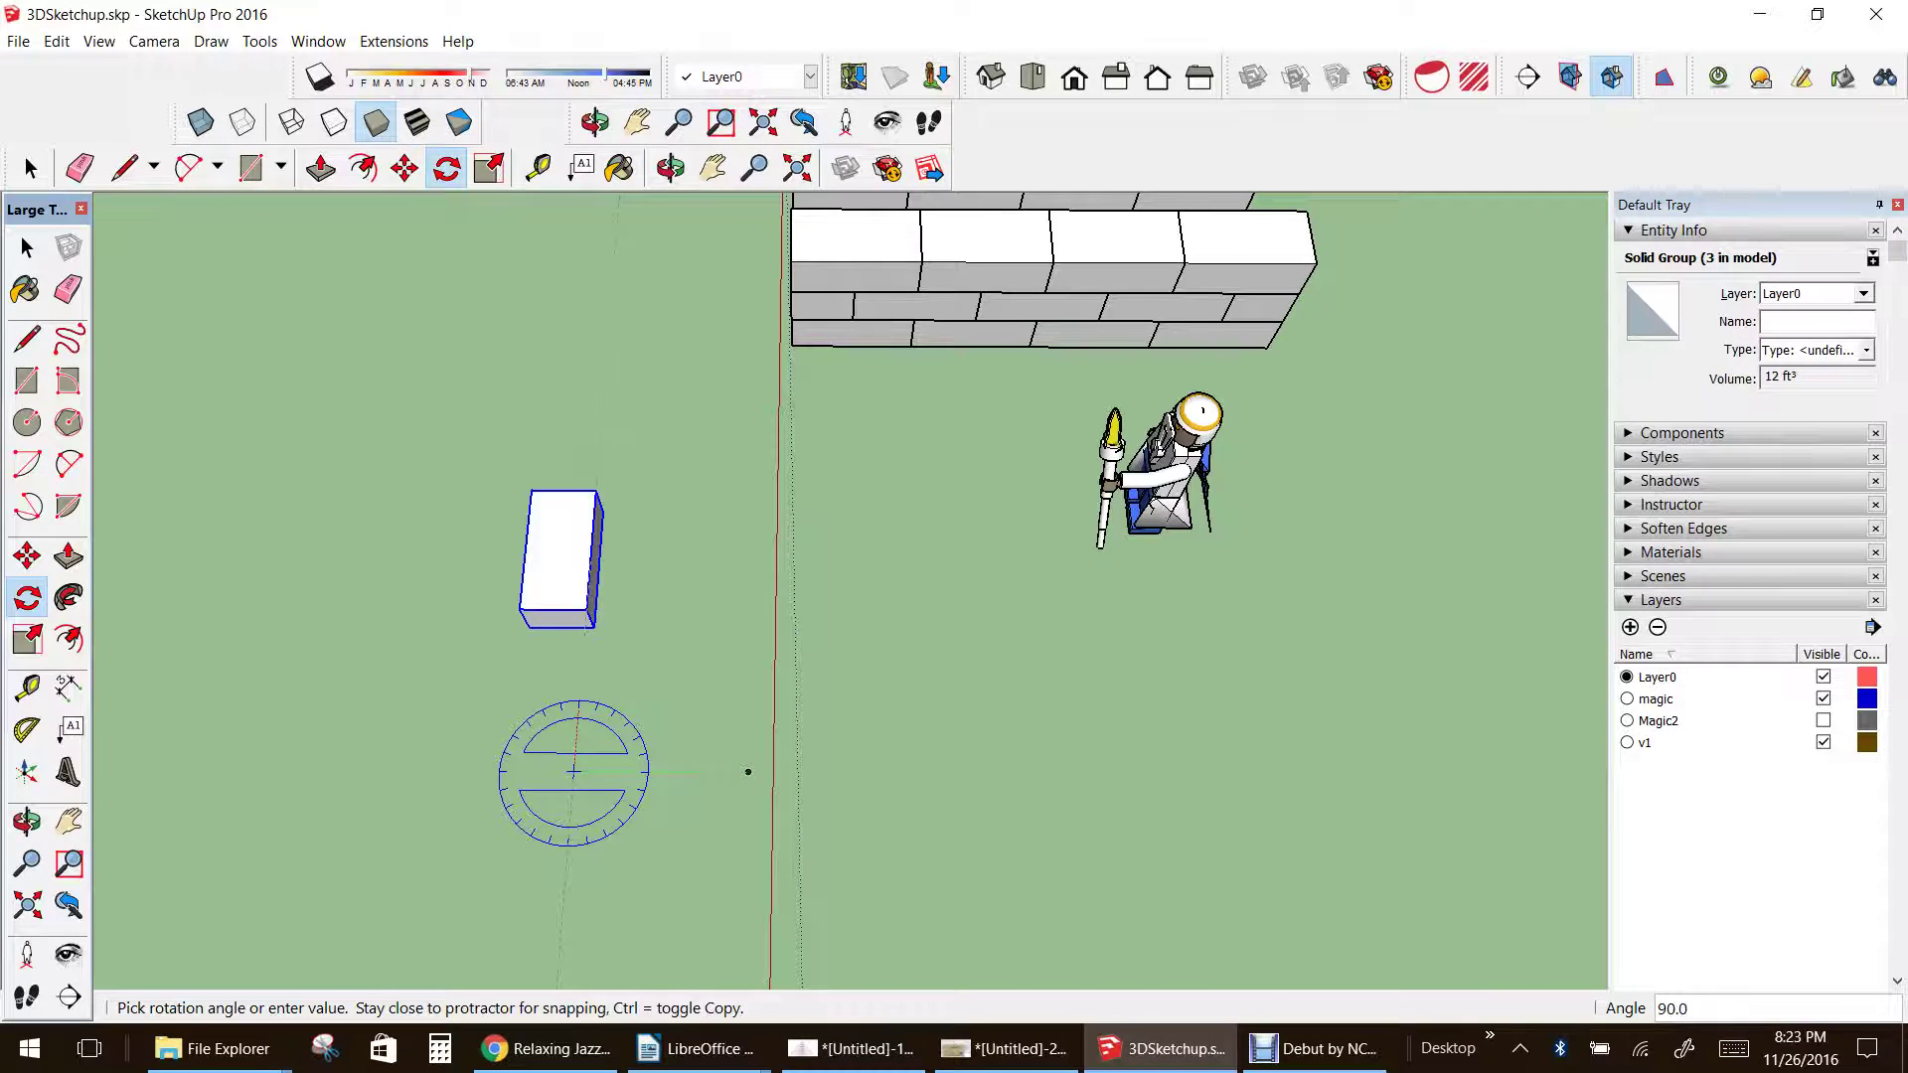
pyautogui.click(748, 771)
# - Examine the rotated block from several angles and distances in relation to the walls
pyautogui.scroll(-3, 675, 696)
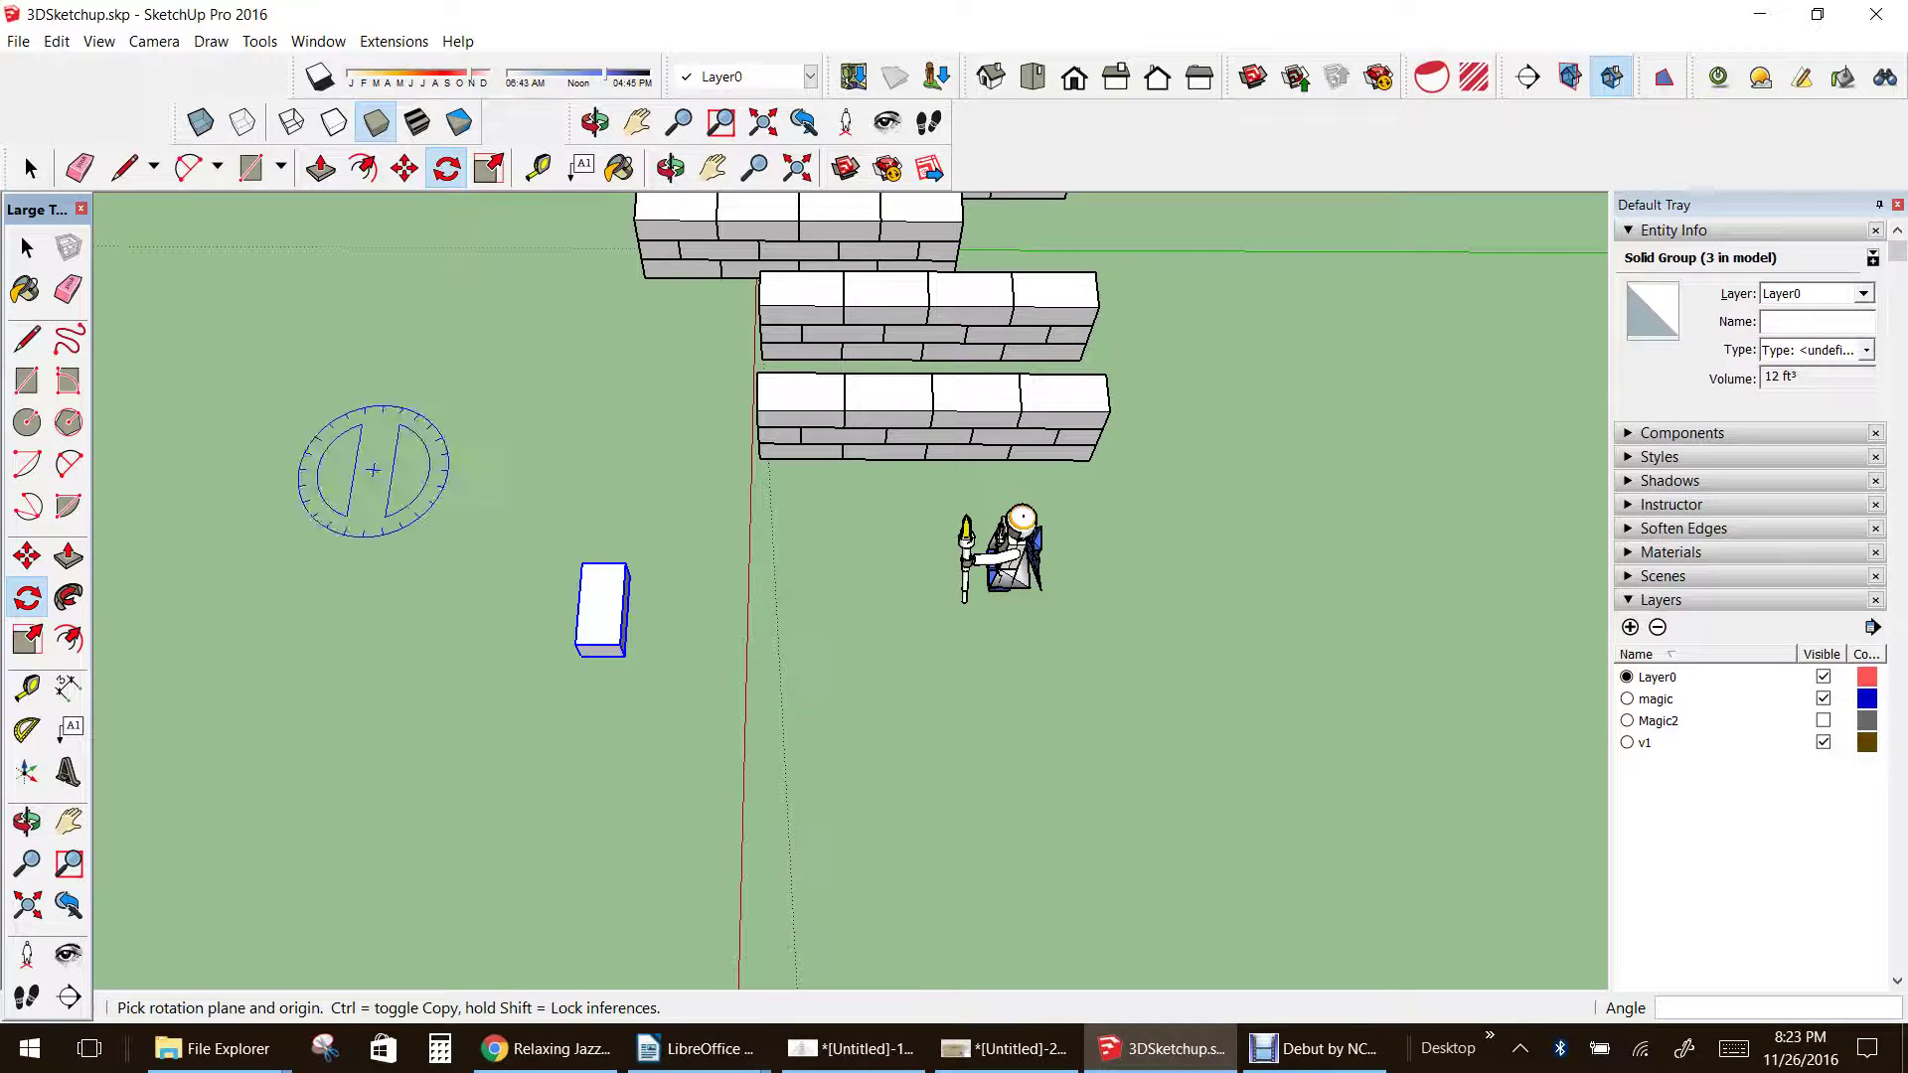
pyautogui.click(26, 821)
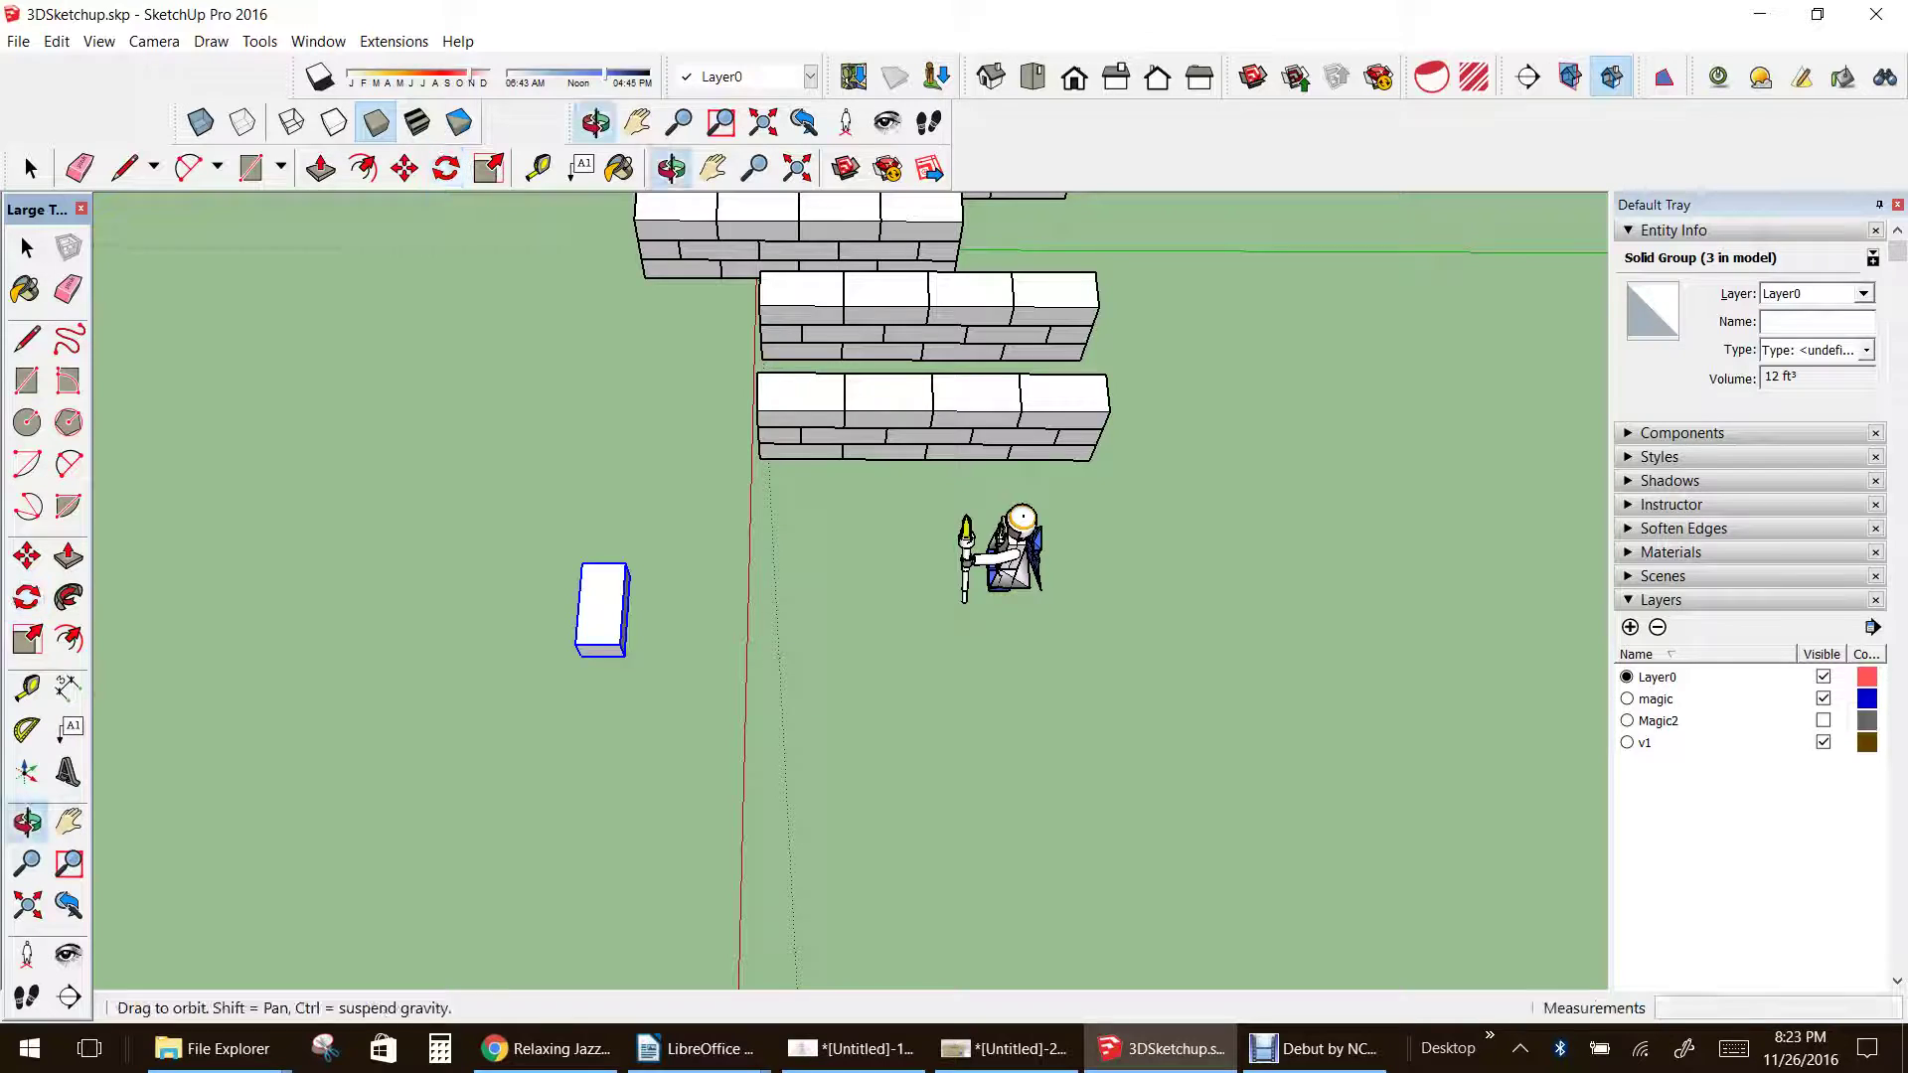
pyautogui.moveTo(477, 557); pyautogui.dragTo(268, 442)
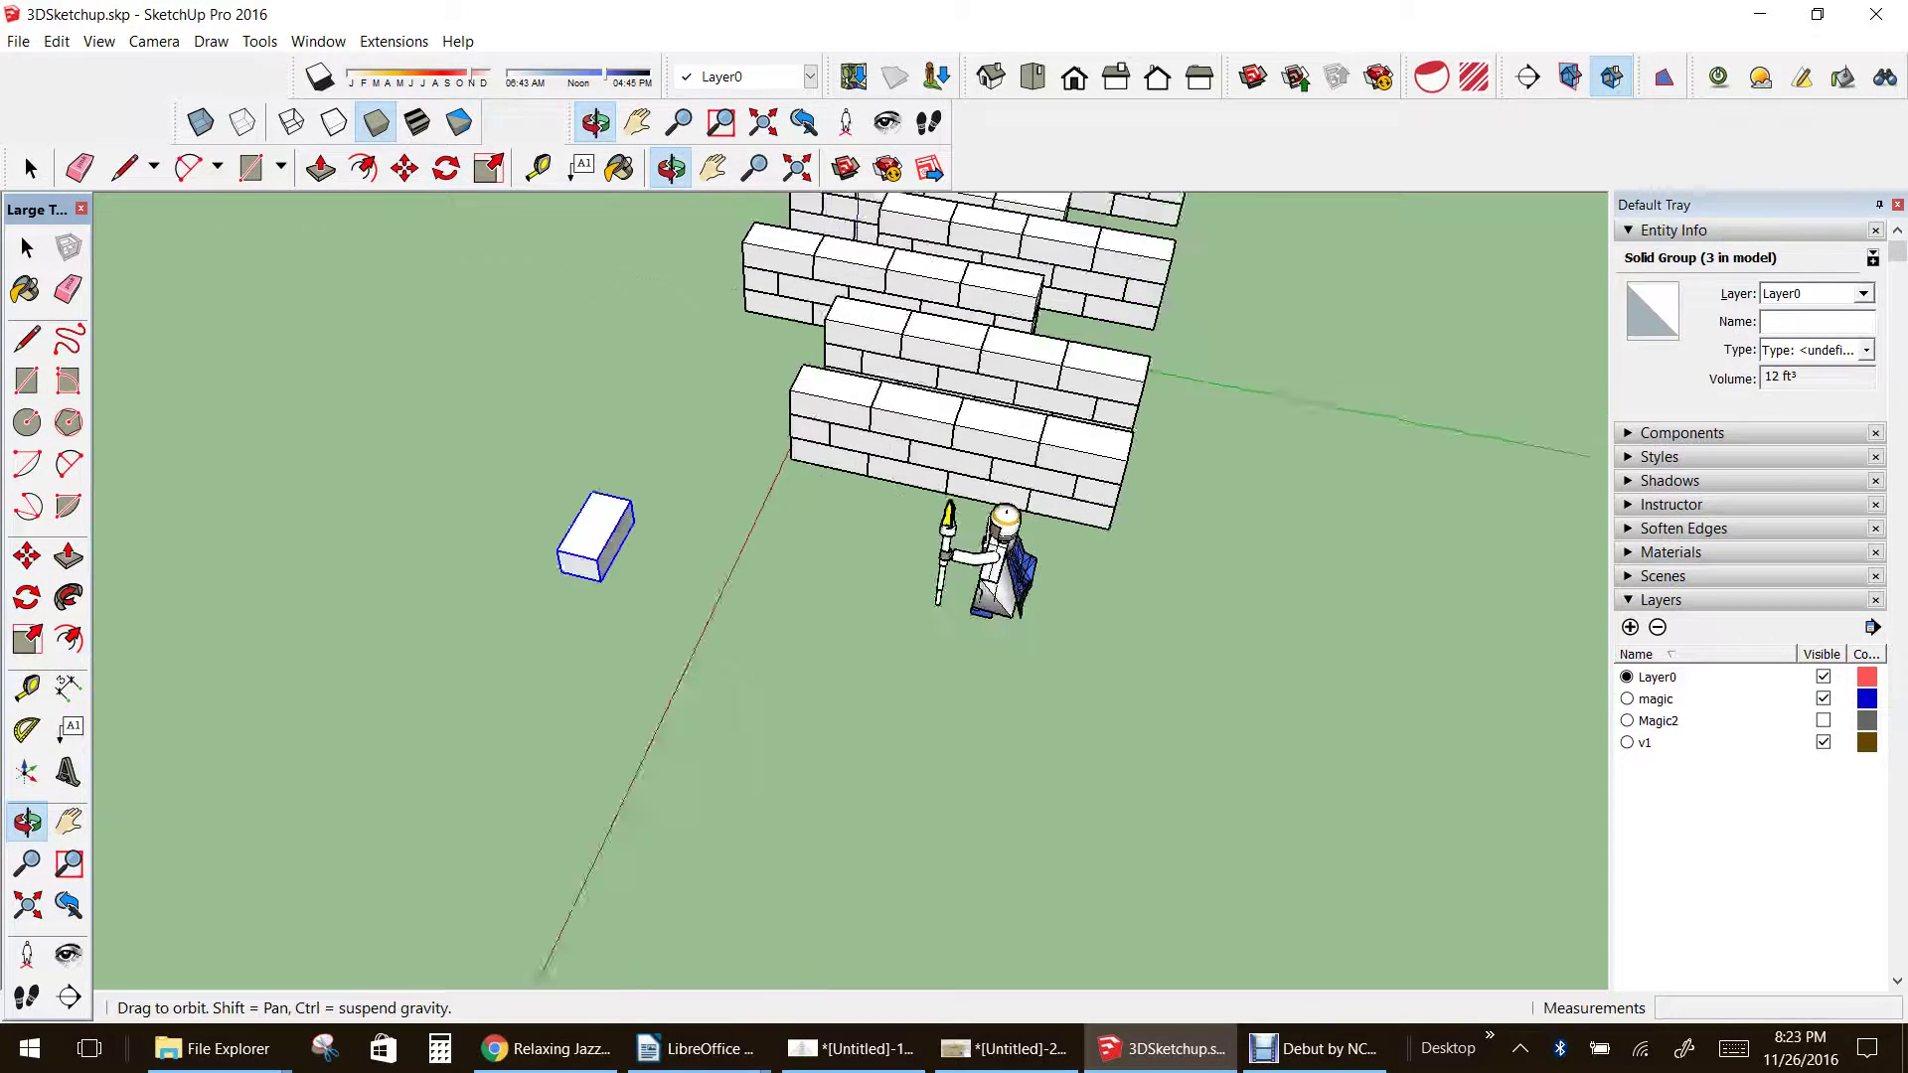
pyautogui.moveTo(635, 556); pyautogui.dragTo(417, 541)
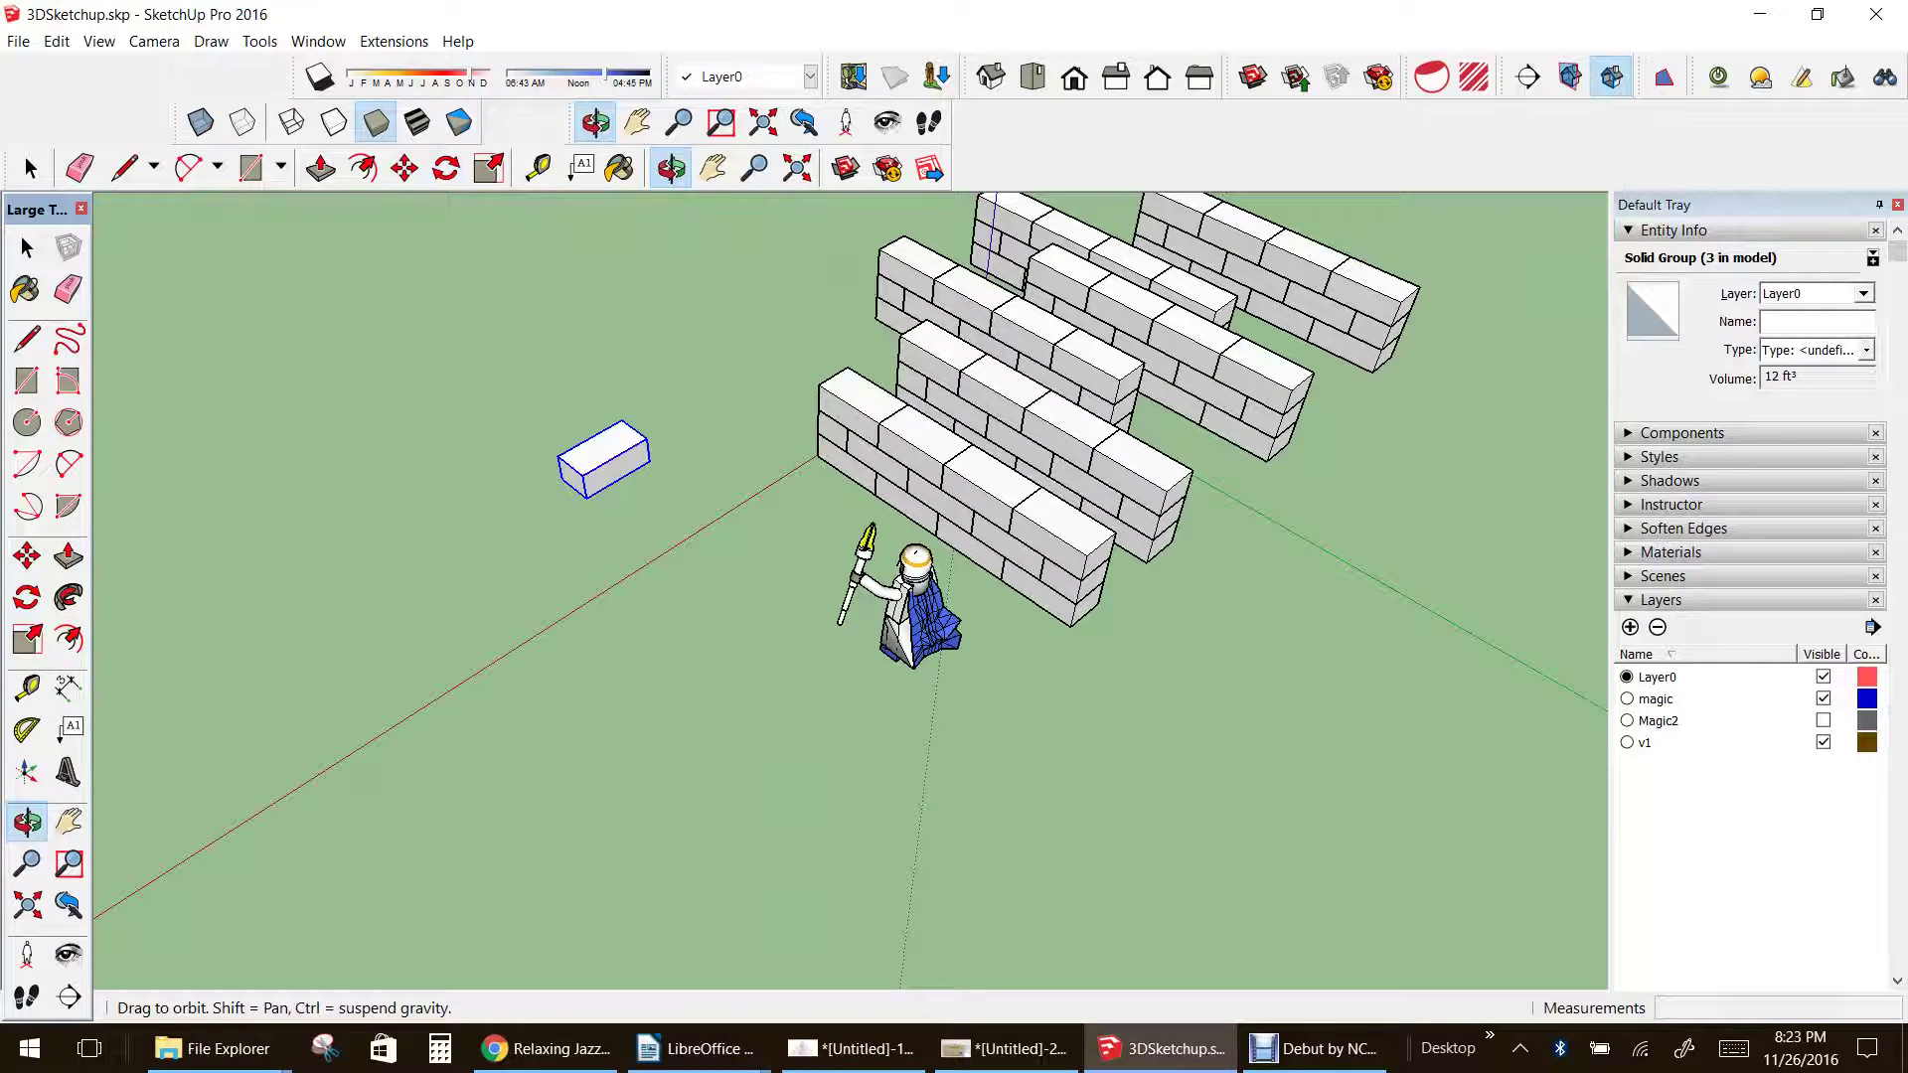
pyautogui.click(27, 597)
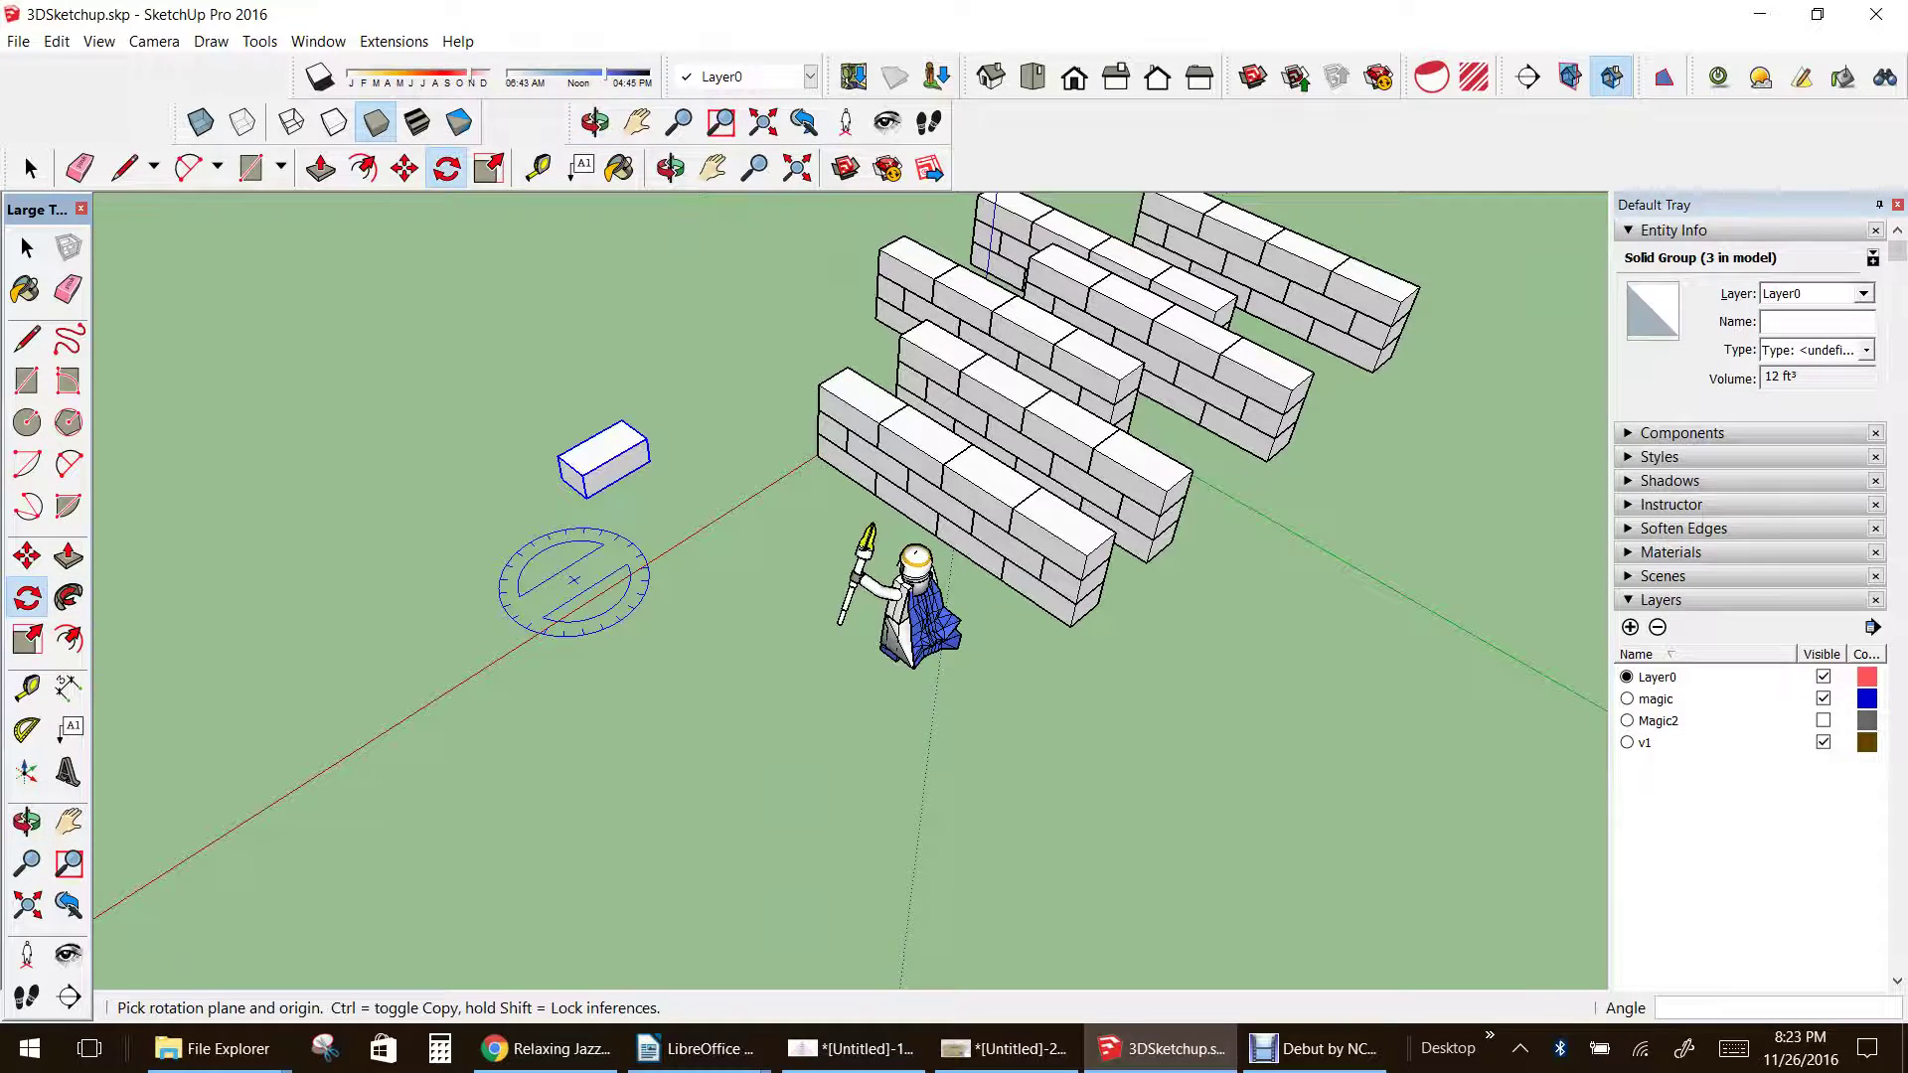
pyautogui.scroll(5, 594, 553)
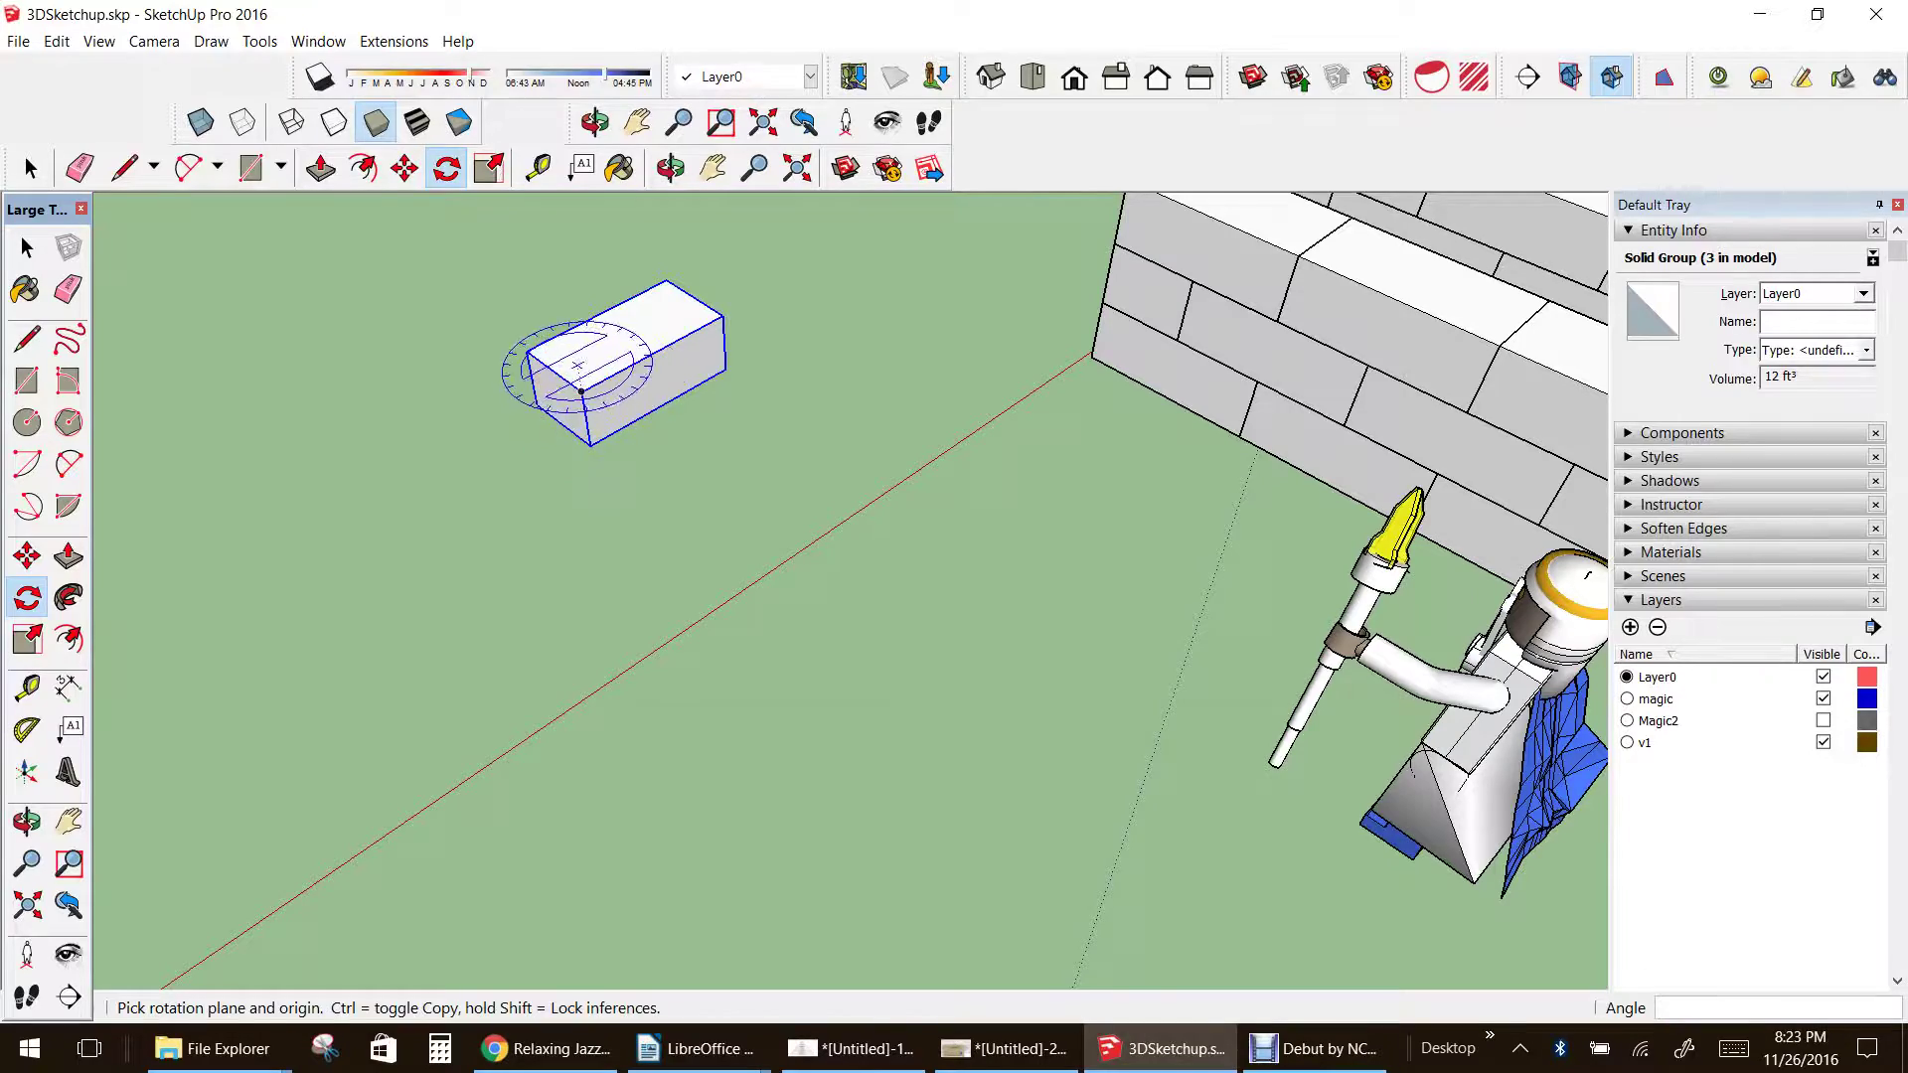
pyautogui.scroll(-5, 581, 391)
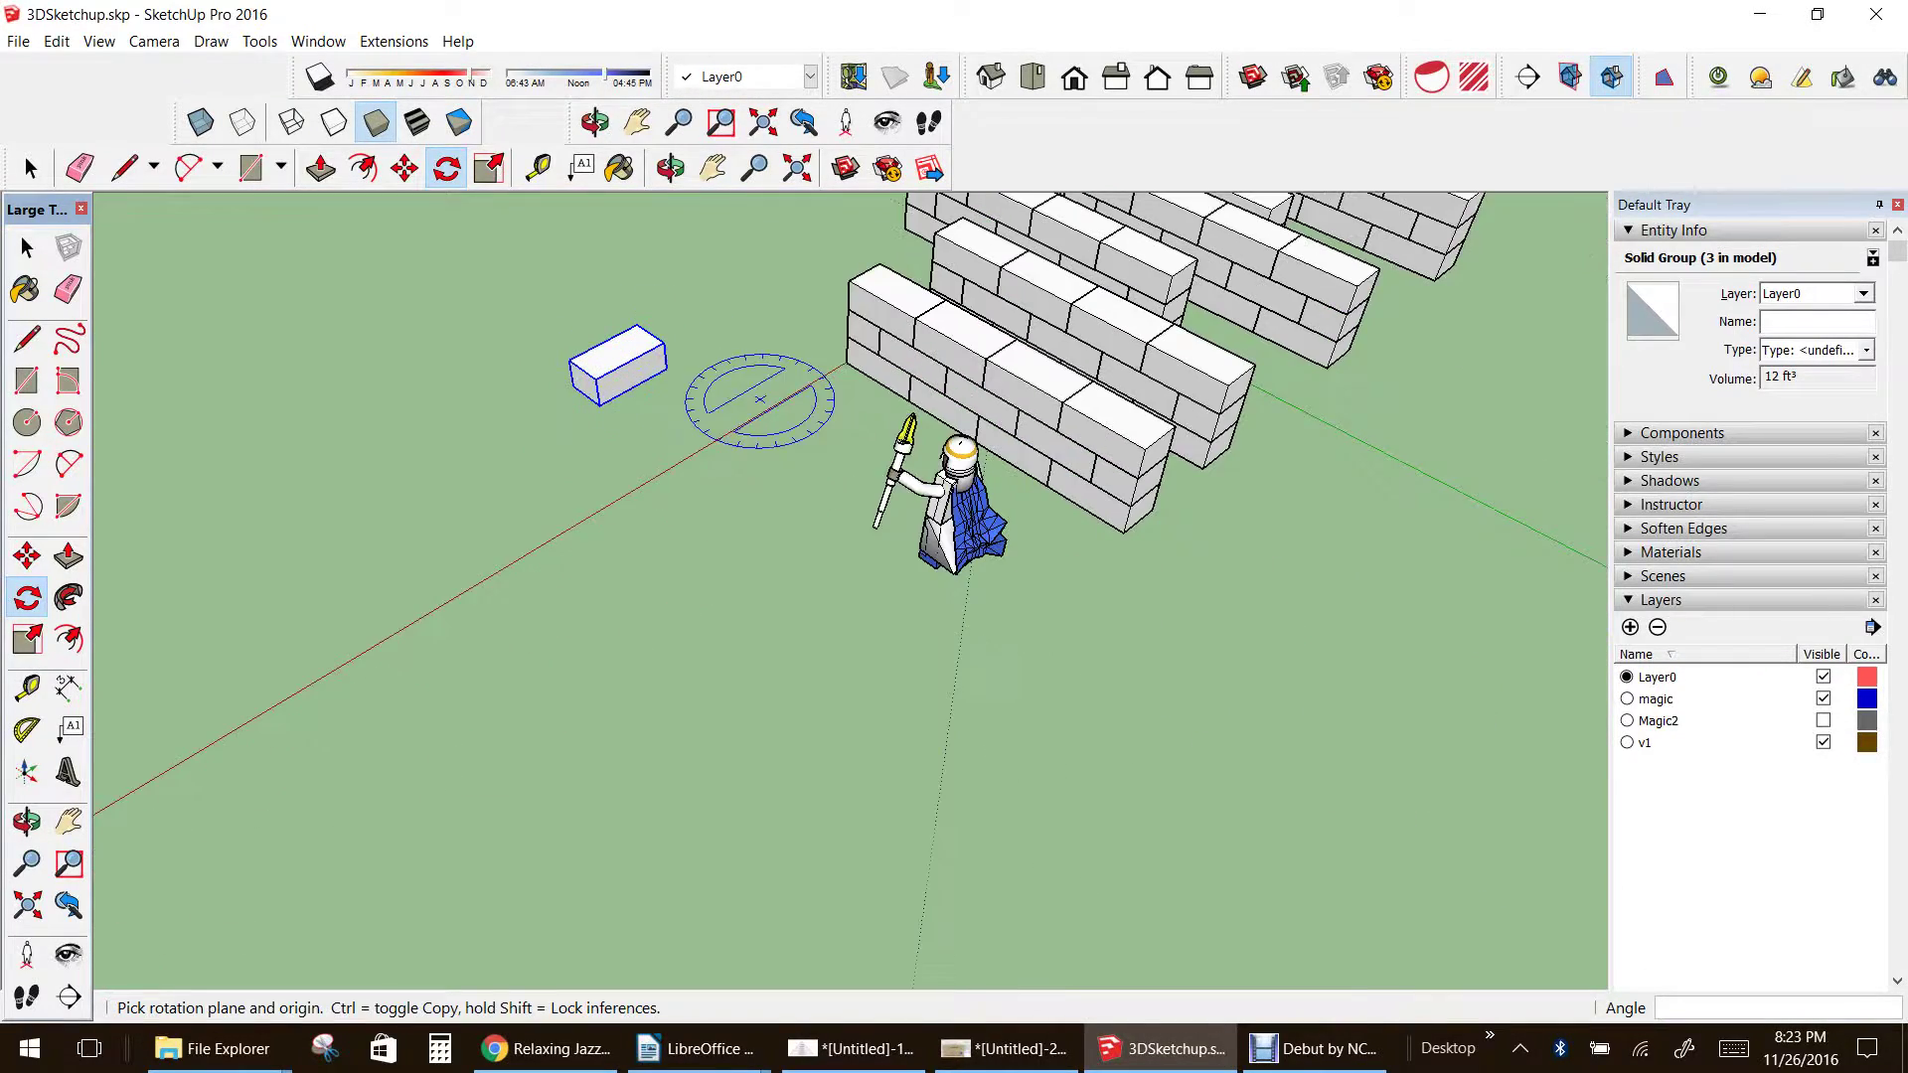
# - Move the complete three-course wall nearest the figure sideways along the green axis onto open ground beyond the other walls' ends
pyautogui.press('h')
pyautogui.moveTo(953, 437); pyautogui.dragTo(488, 616)
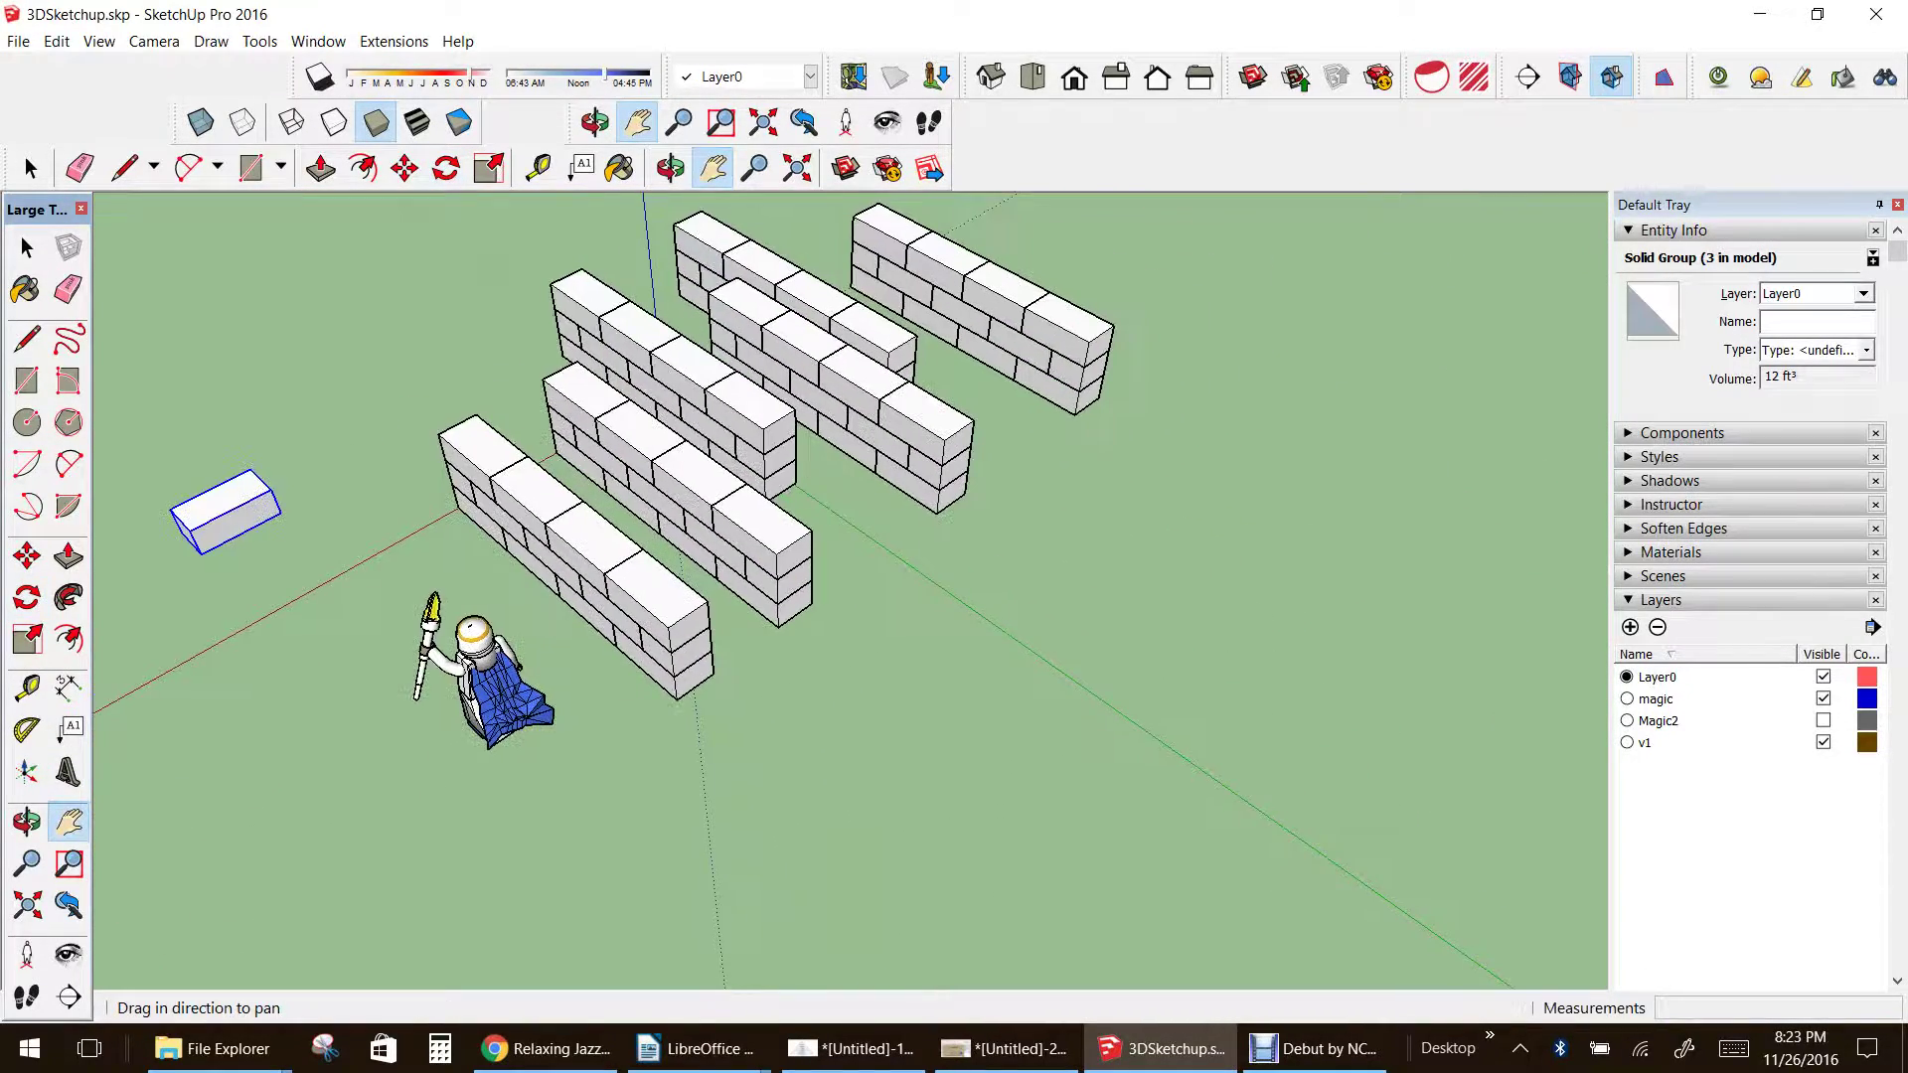
pyautogui.click(27, 822)
pyautogui.moveTo(337, 487); pyautogui.dragTo(704, 638)
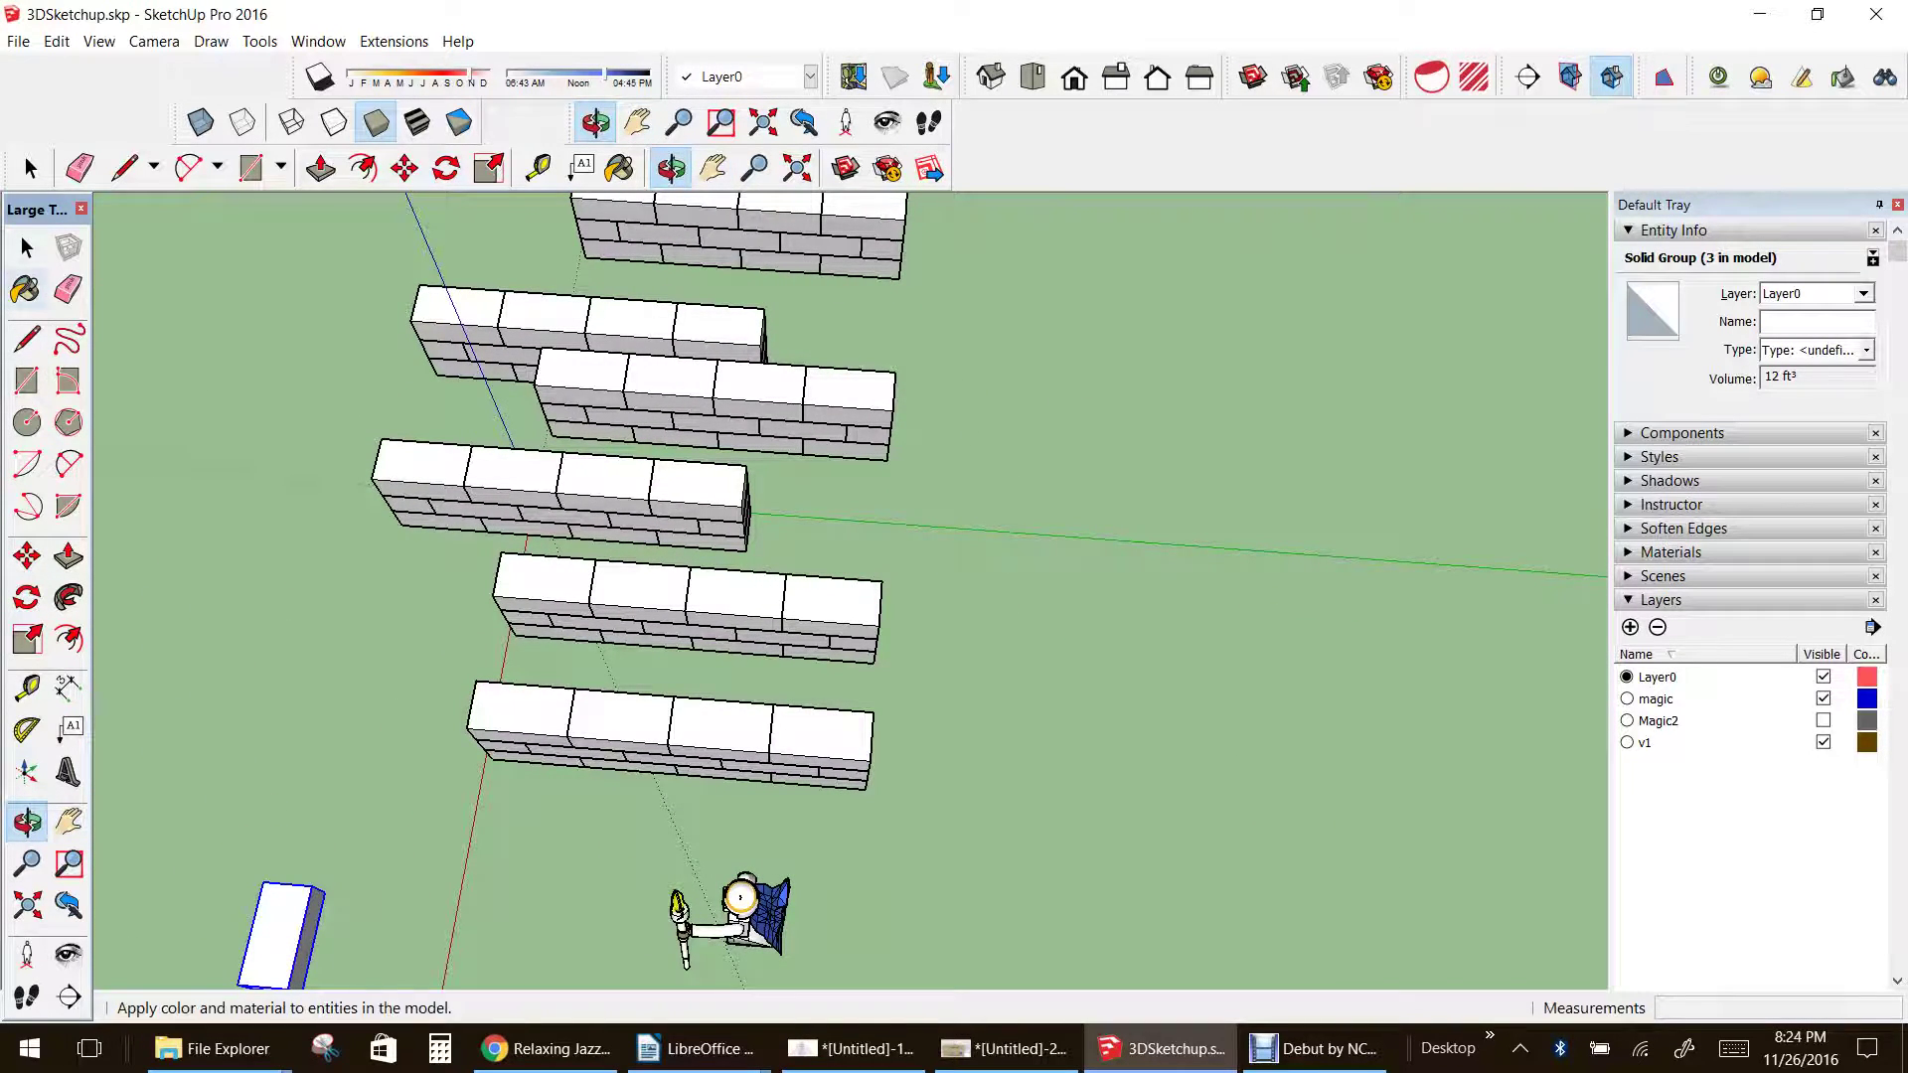
pyautogui.click(27, 247)
pyautogui.moveTo(836, 780); pyautogui.dragTo(931, 802)
pyautogui.click(26, 557)
pyautogui.moveTo(603, 809); pyautogui.dragTo(1235, 670)
# - Rotate the moved wall by 90 degrees on the ground plane about a point at its near bottom end corner
pyautogui.click(26, 598)
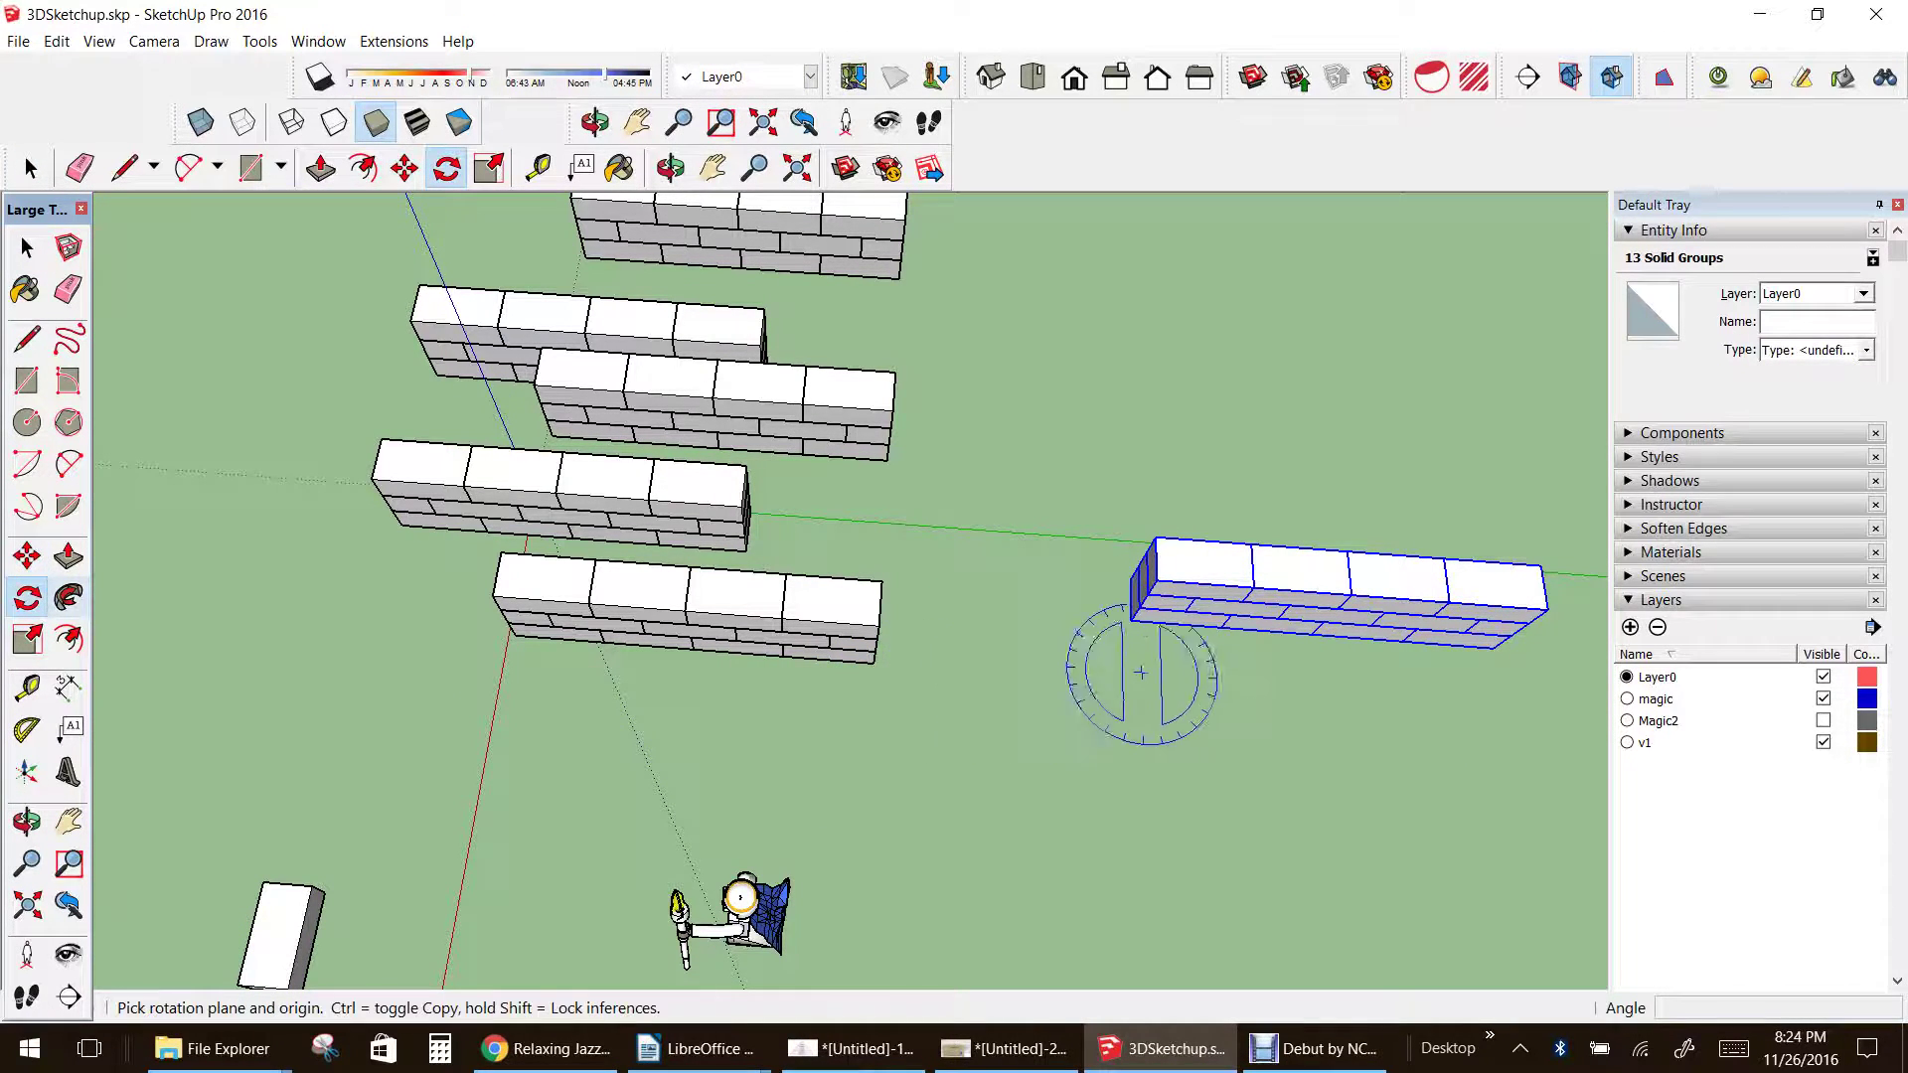
pyautogui.click(1122, 632)
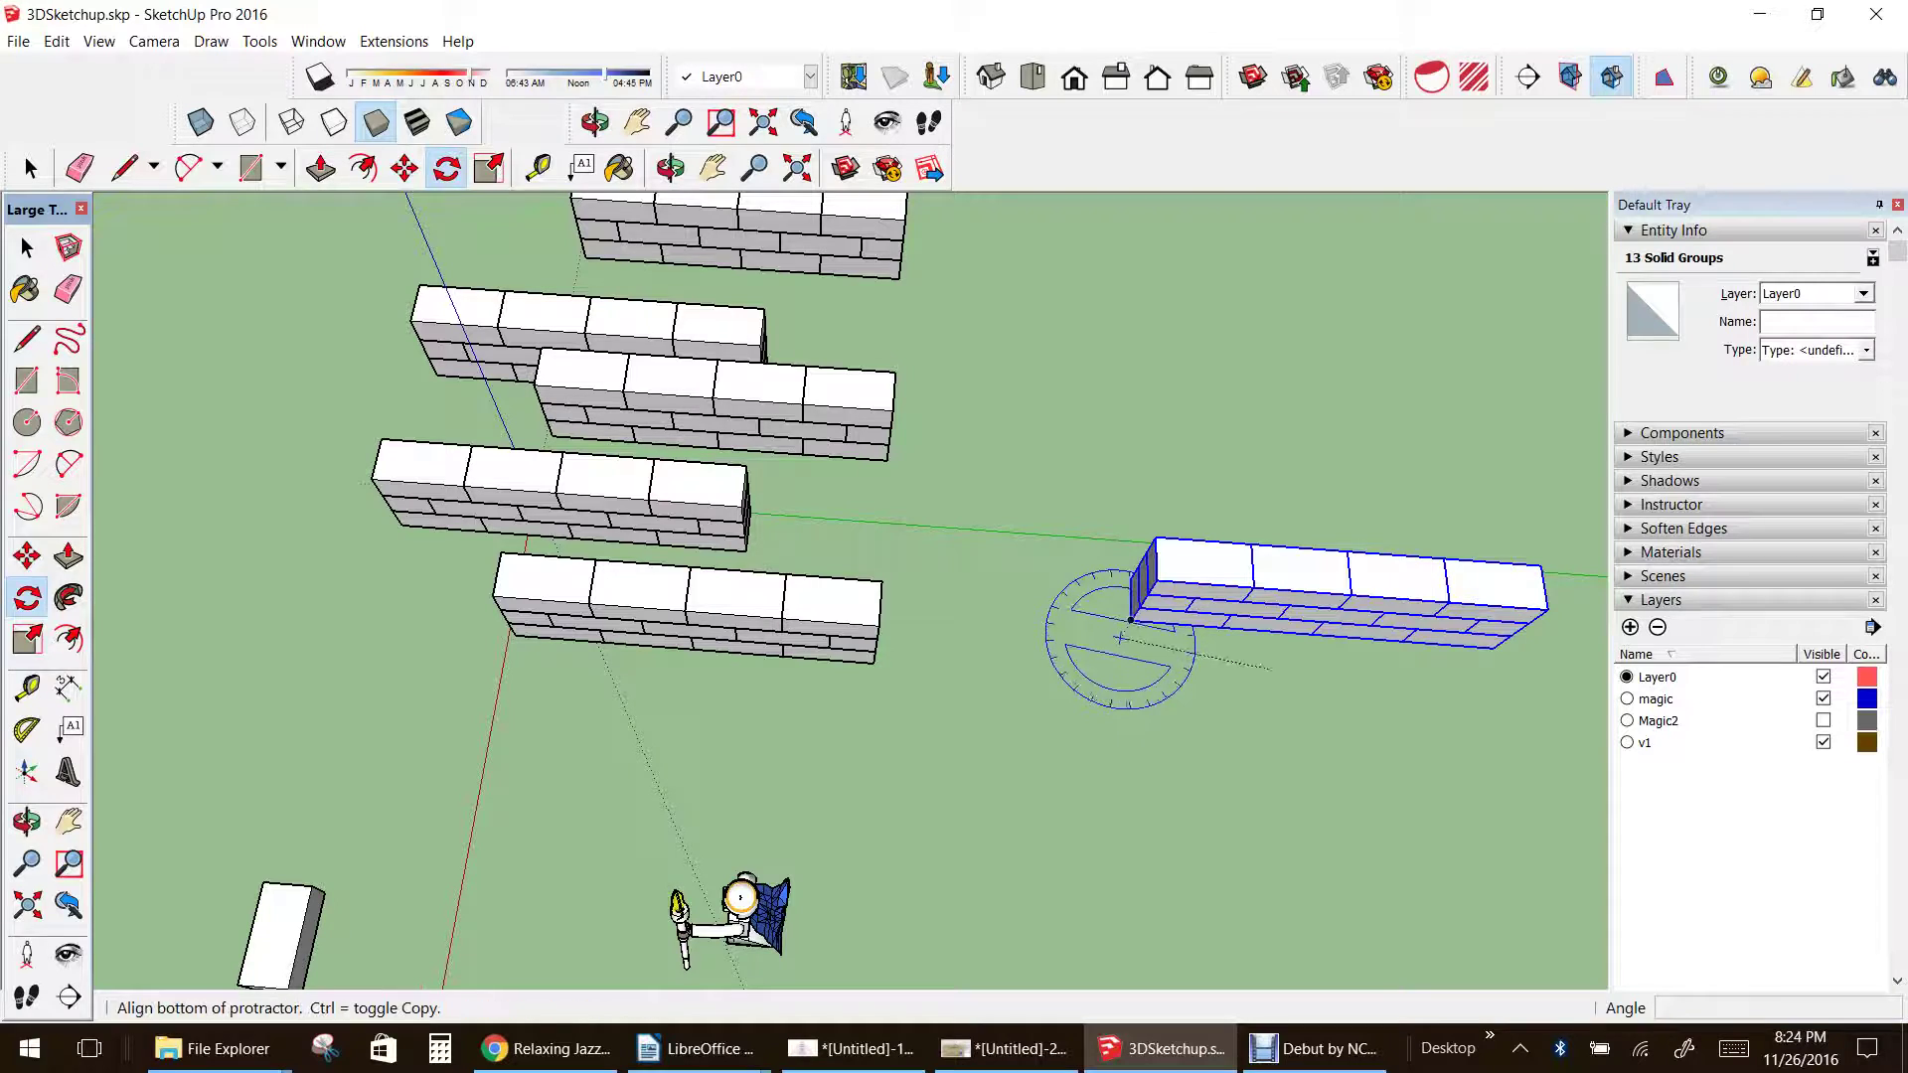
pyautogui.click(1351, 641)
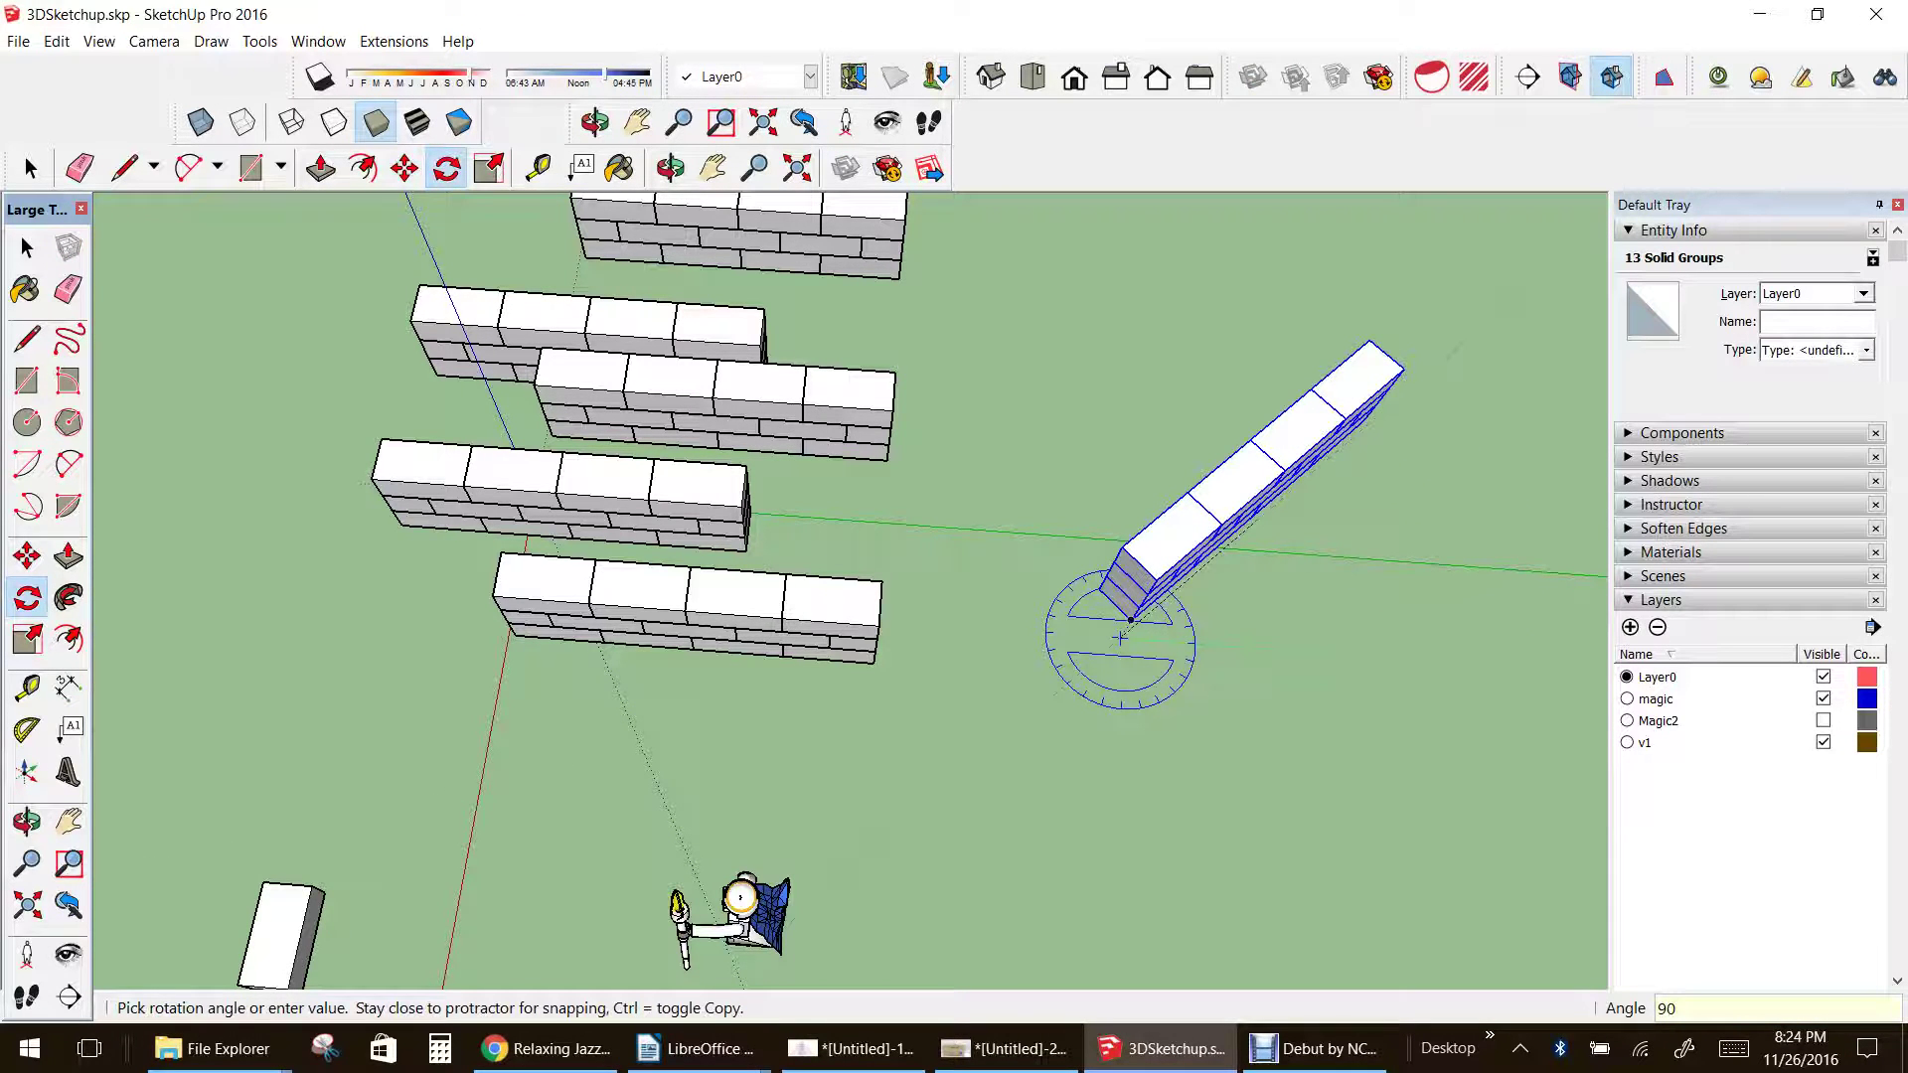
pyautogui.press('Return')
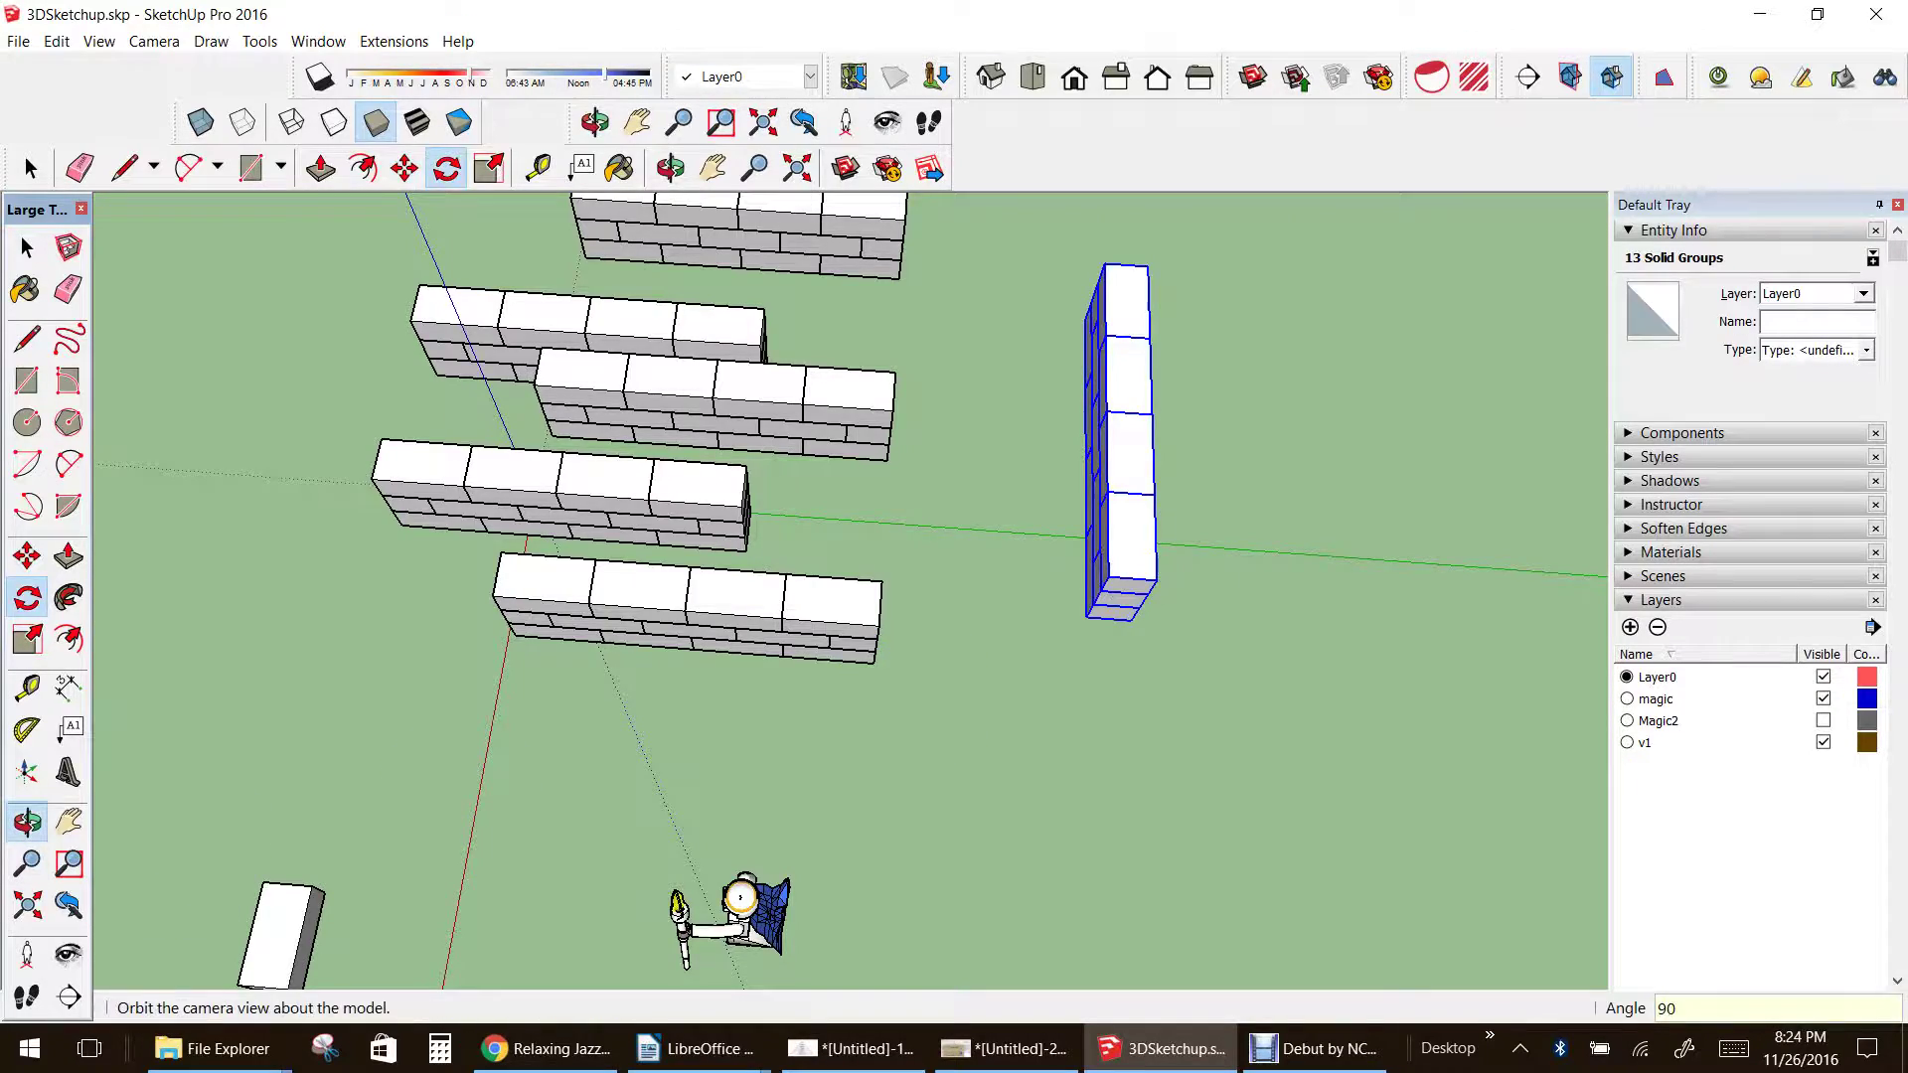
# - Rotate the two adjacent staggered walls behind the origin together by 90 degrees about a ground point beyond their ends, aligning them with the red axis
pyautogui.click(27, 823)
pyautogui.moveTo(715, 715); pyautogui.dragTo(546, 596)
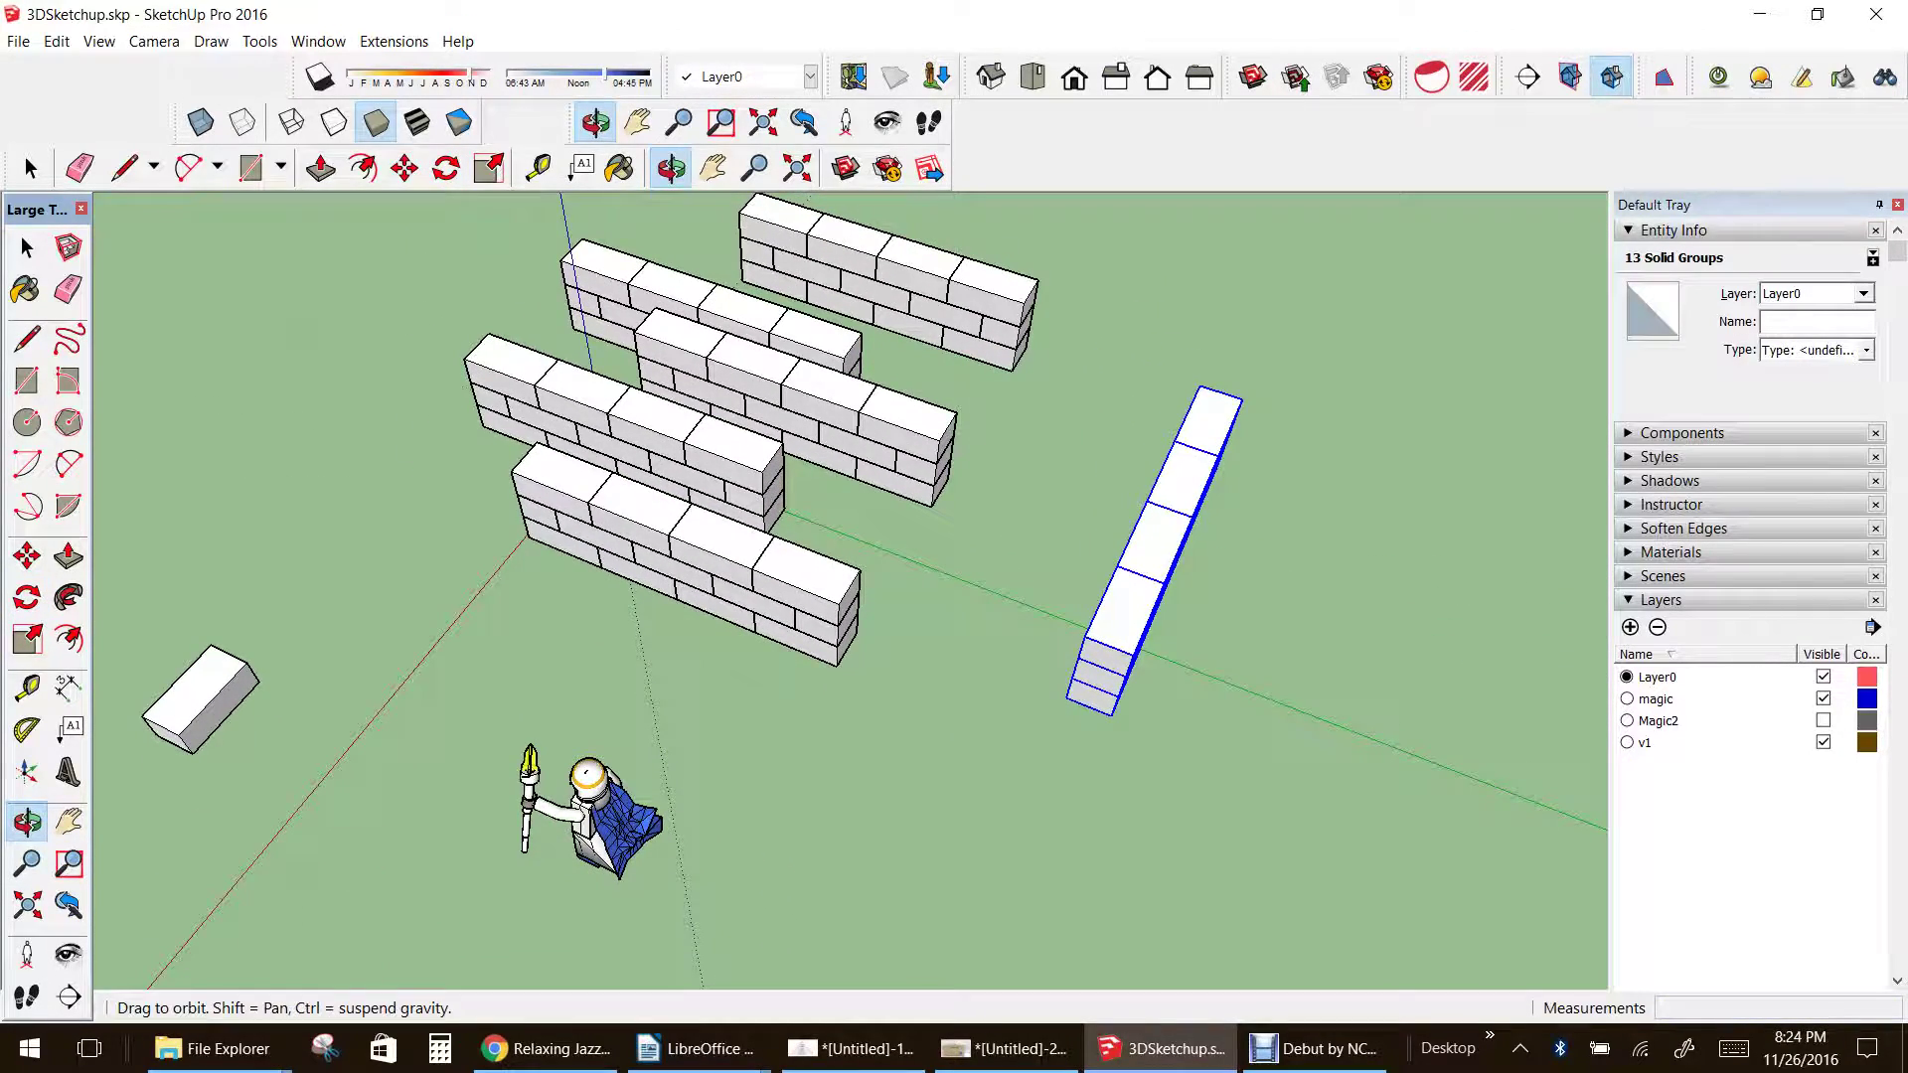
pyautogui.moveTo(774, 427); pyautogui.dragTo(936, 568)
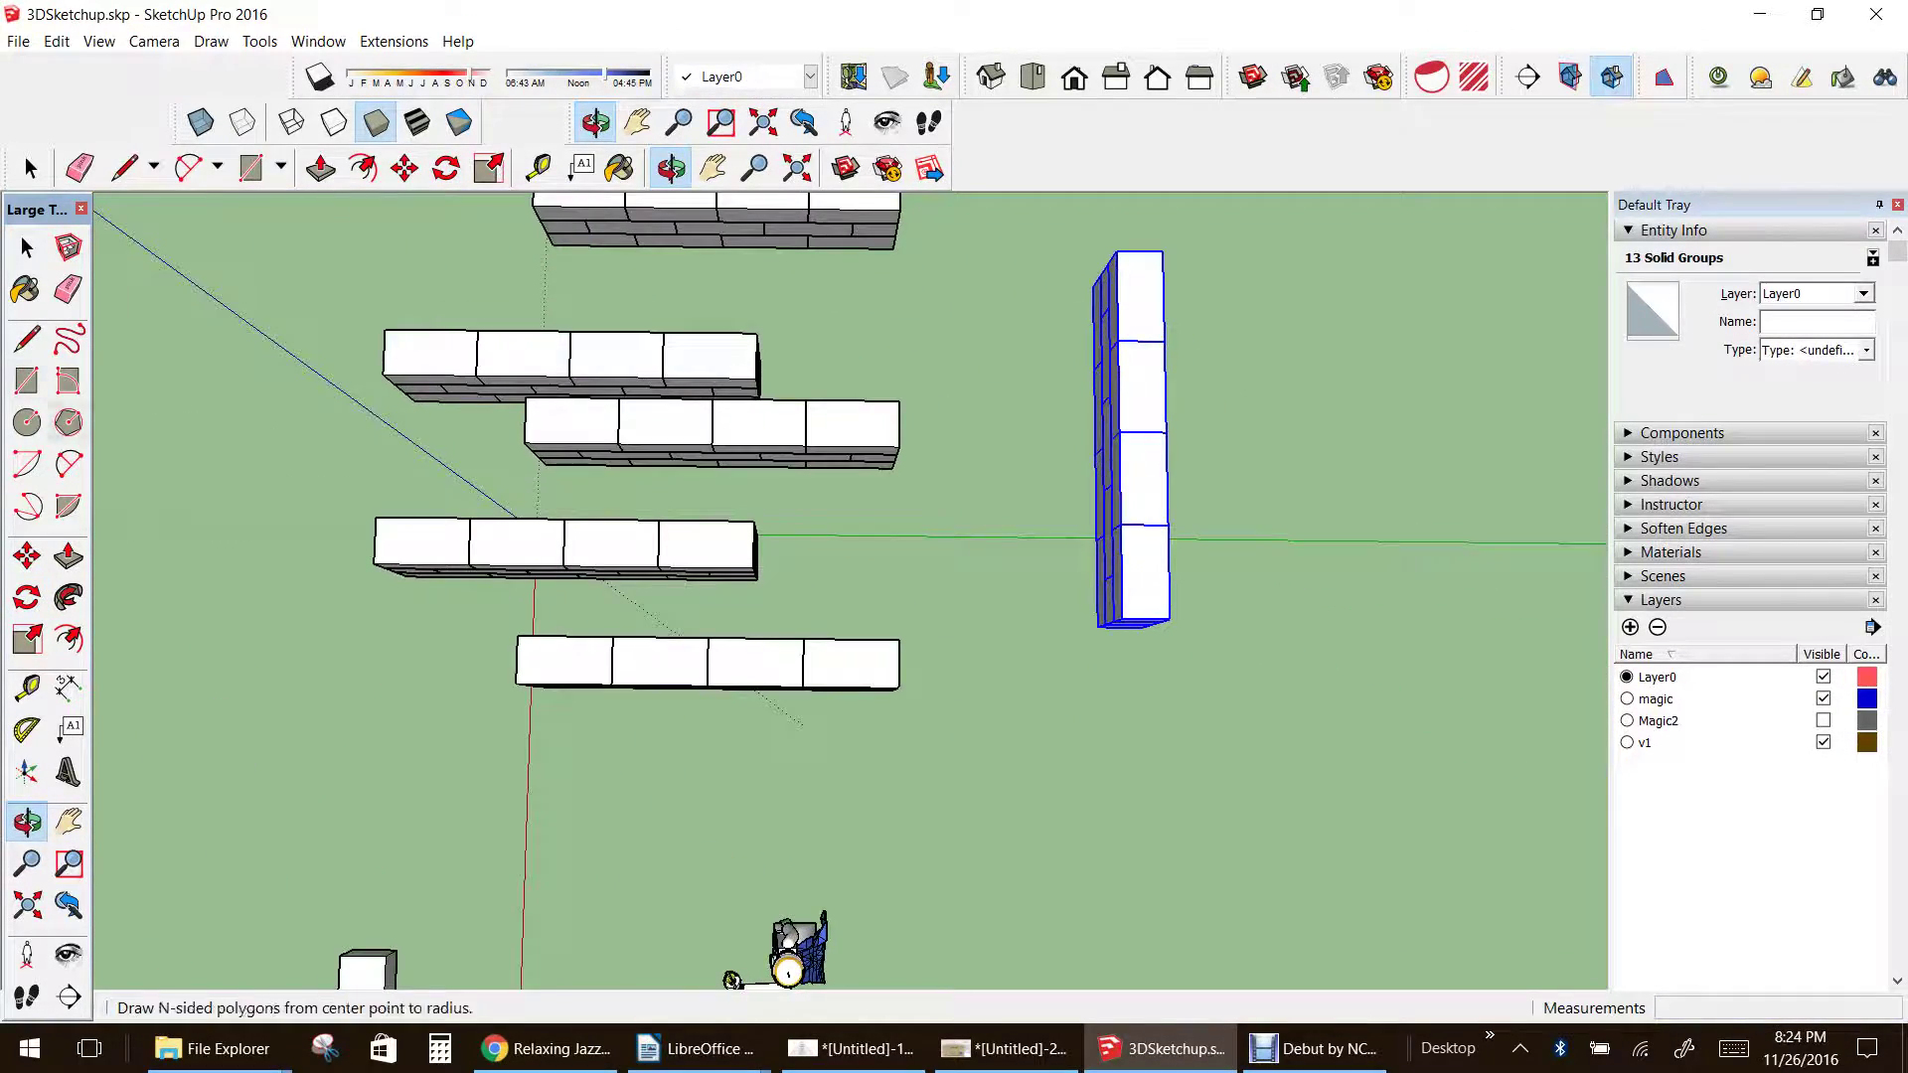
pyautogui.click(26, 249)
pyautogui.moveTo(330, 311); pyautogui.dragTo(964, 475)
pyautogui.scroll(-2, 983, 513)
pyautogui.click(27, 596)
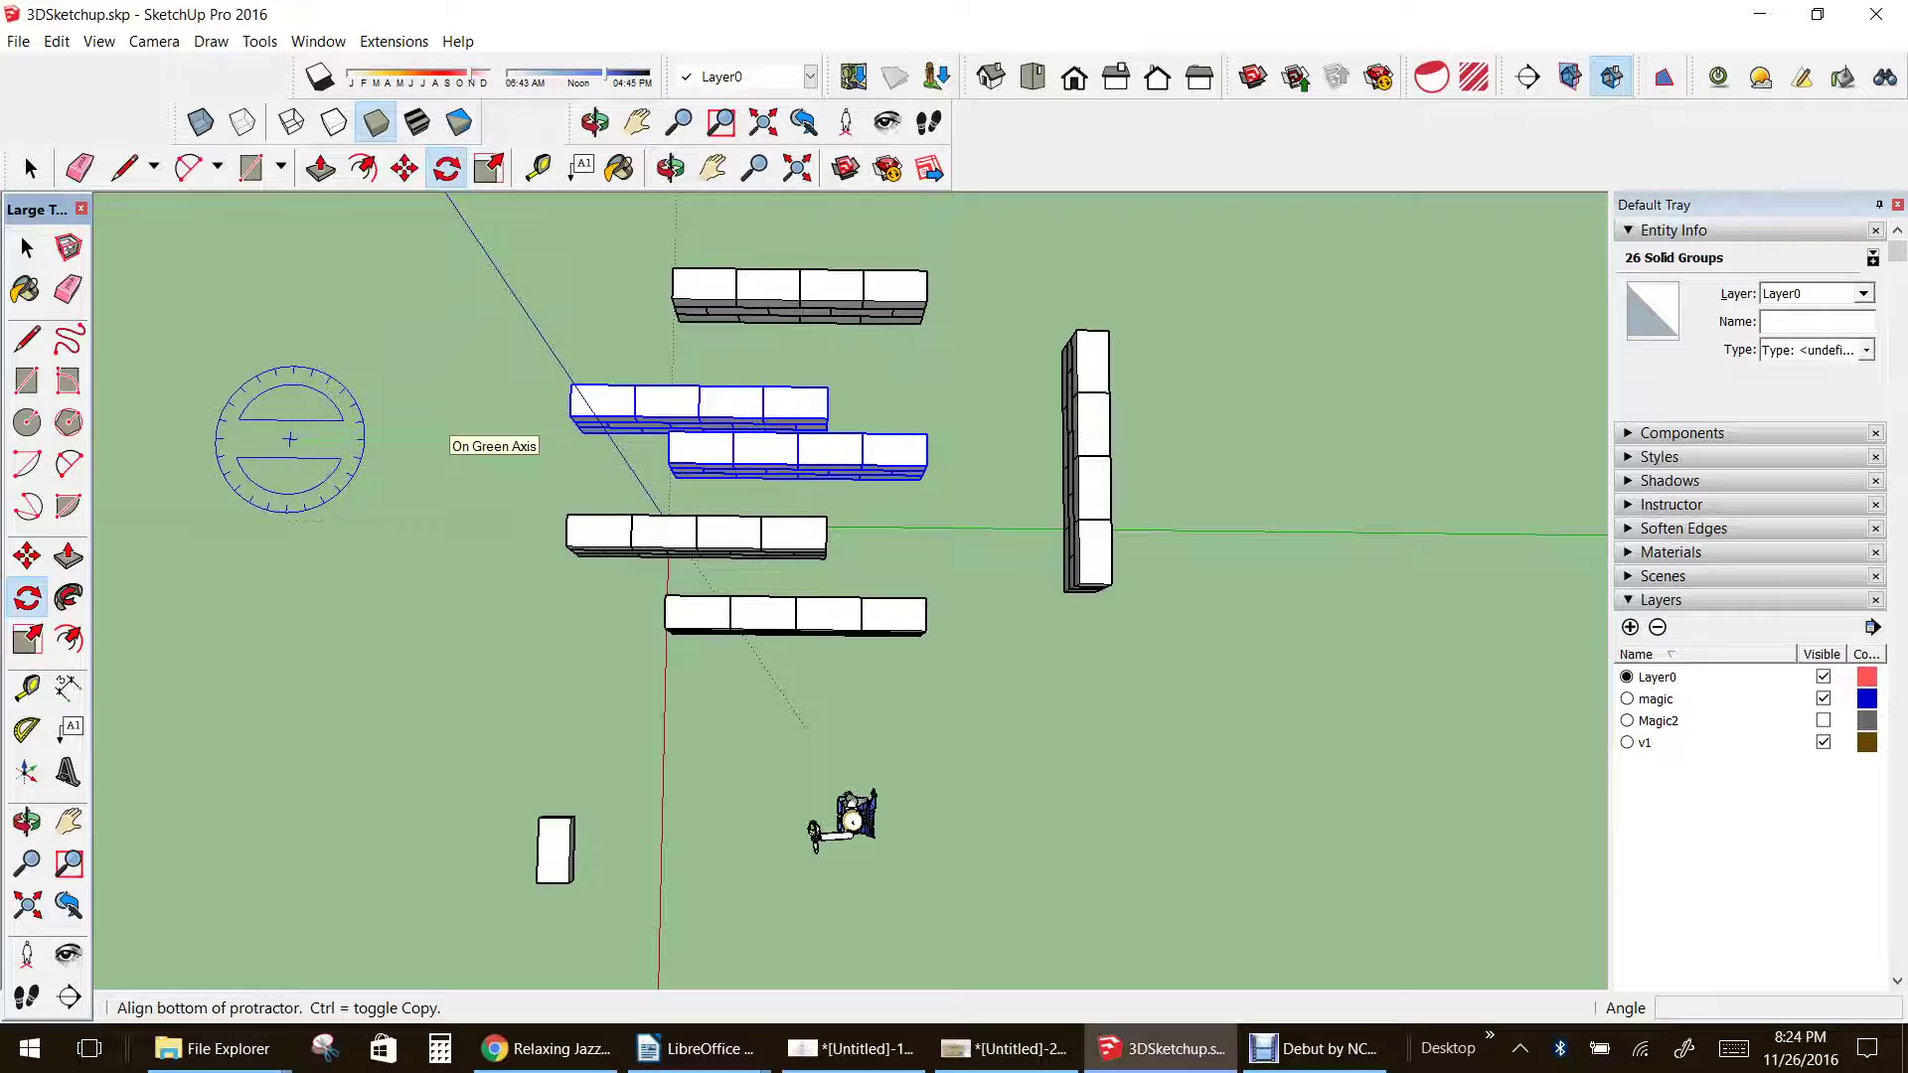
pyautogui.click(440, 439)
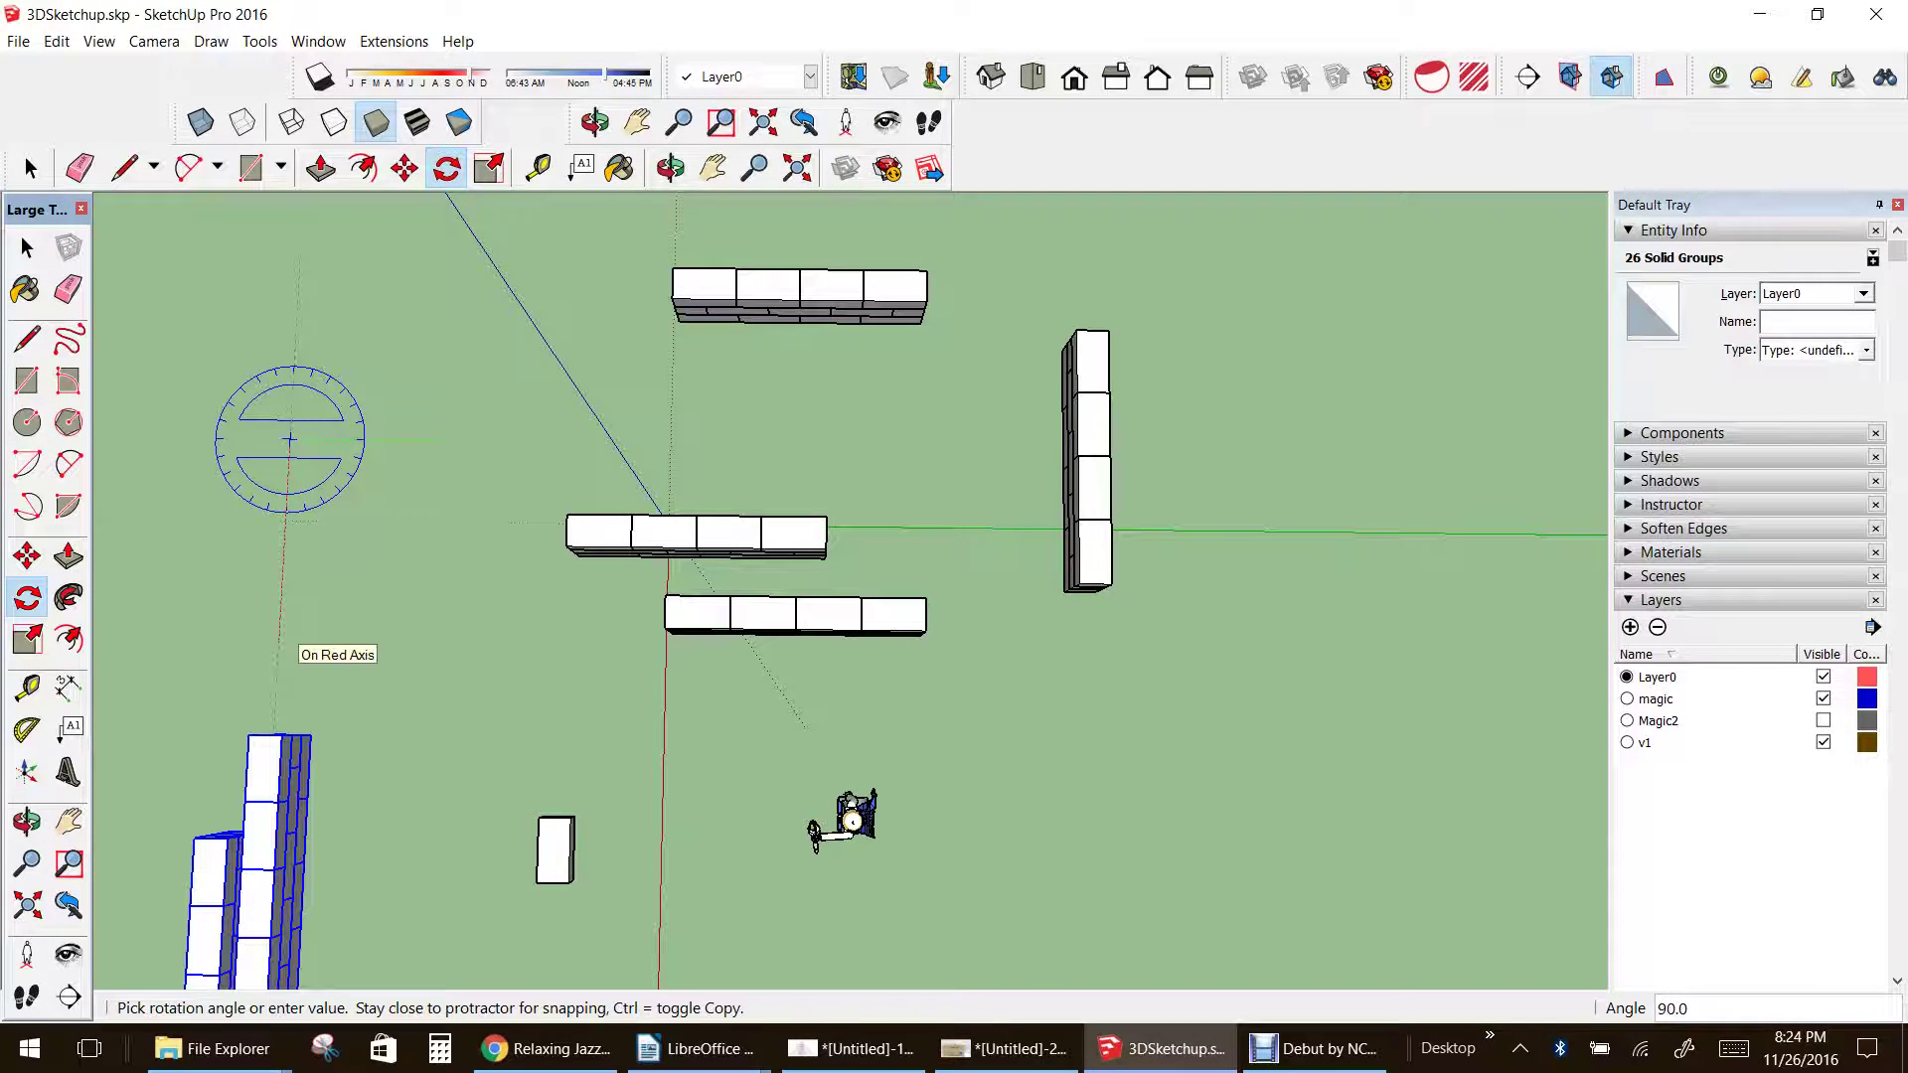
pyautogui.click(281, 646)
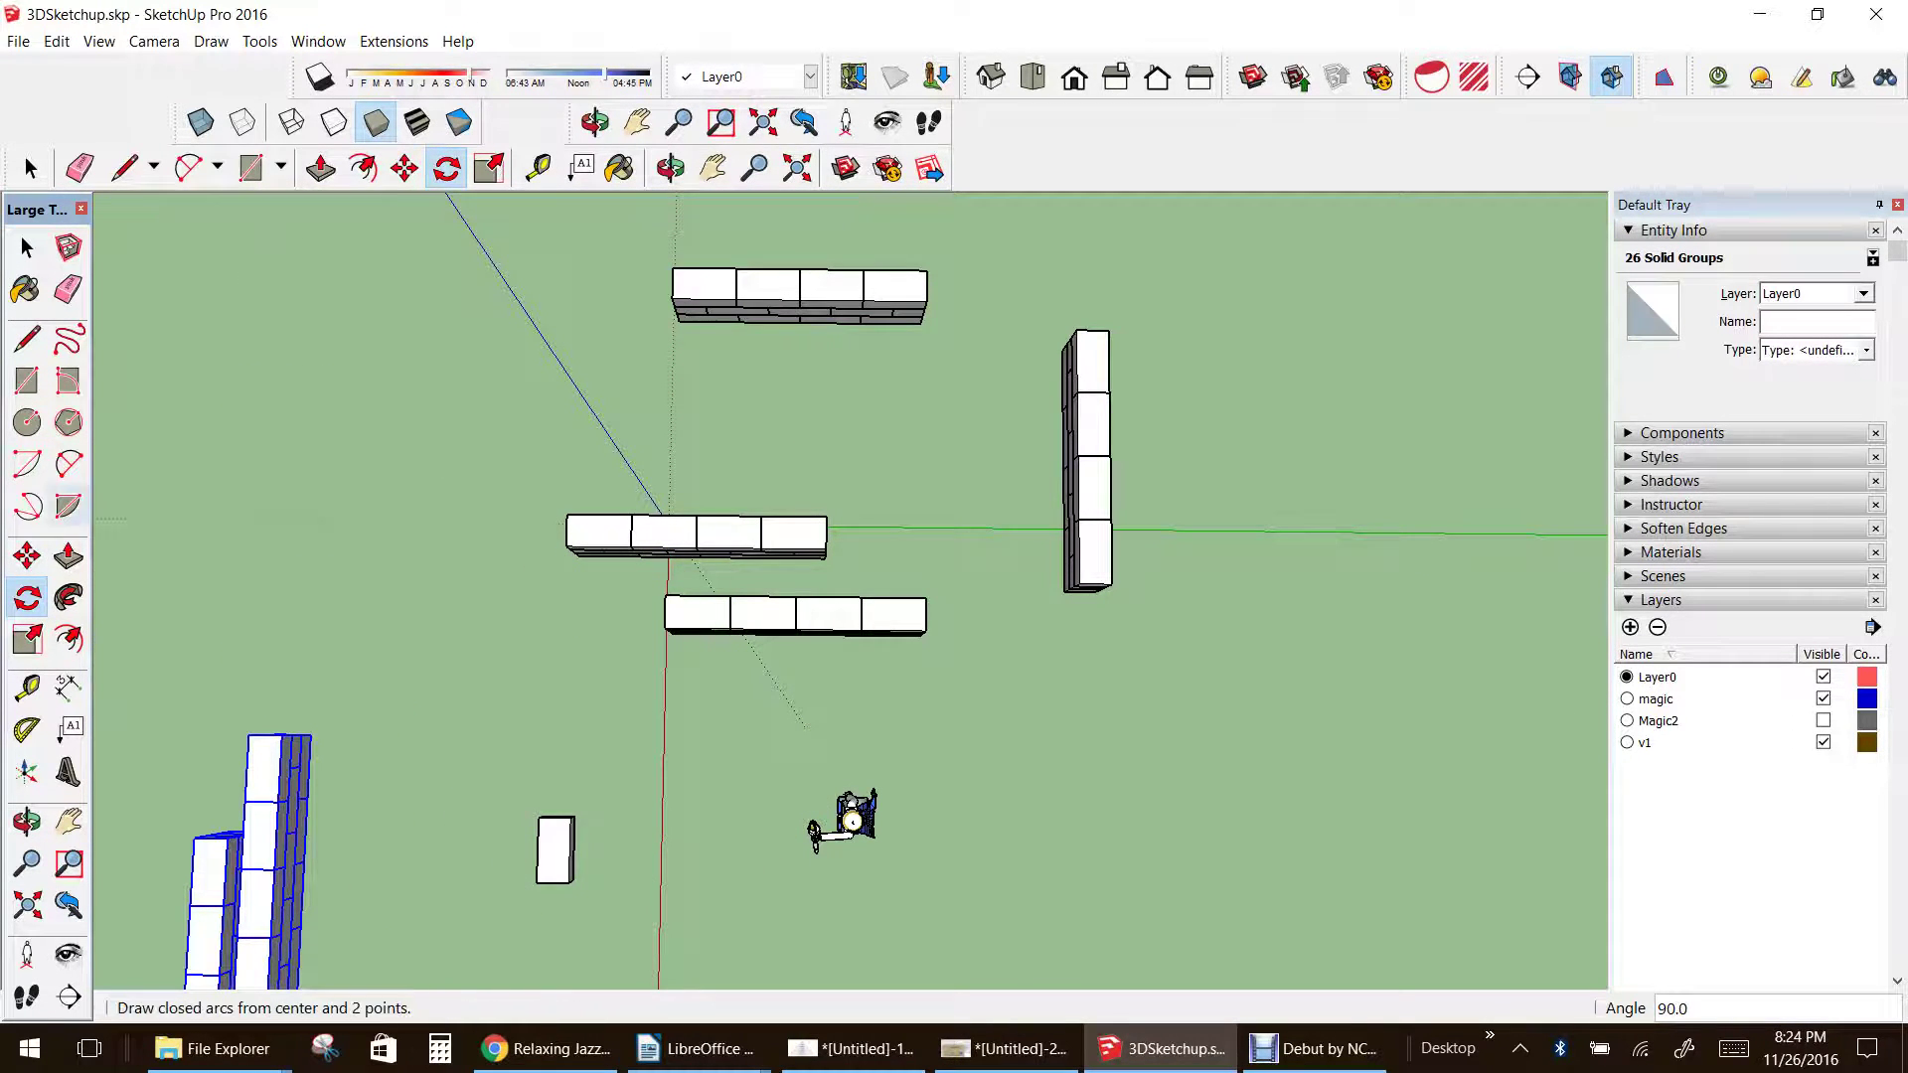
# - Select all blocks of the rotated wall closer to the red axis with a selection window, leaving the adjoining wall out
pyautogui.scroll(-3, 371, 498)
pyautogui.scroll(2, 212, 852)
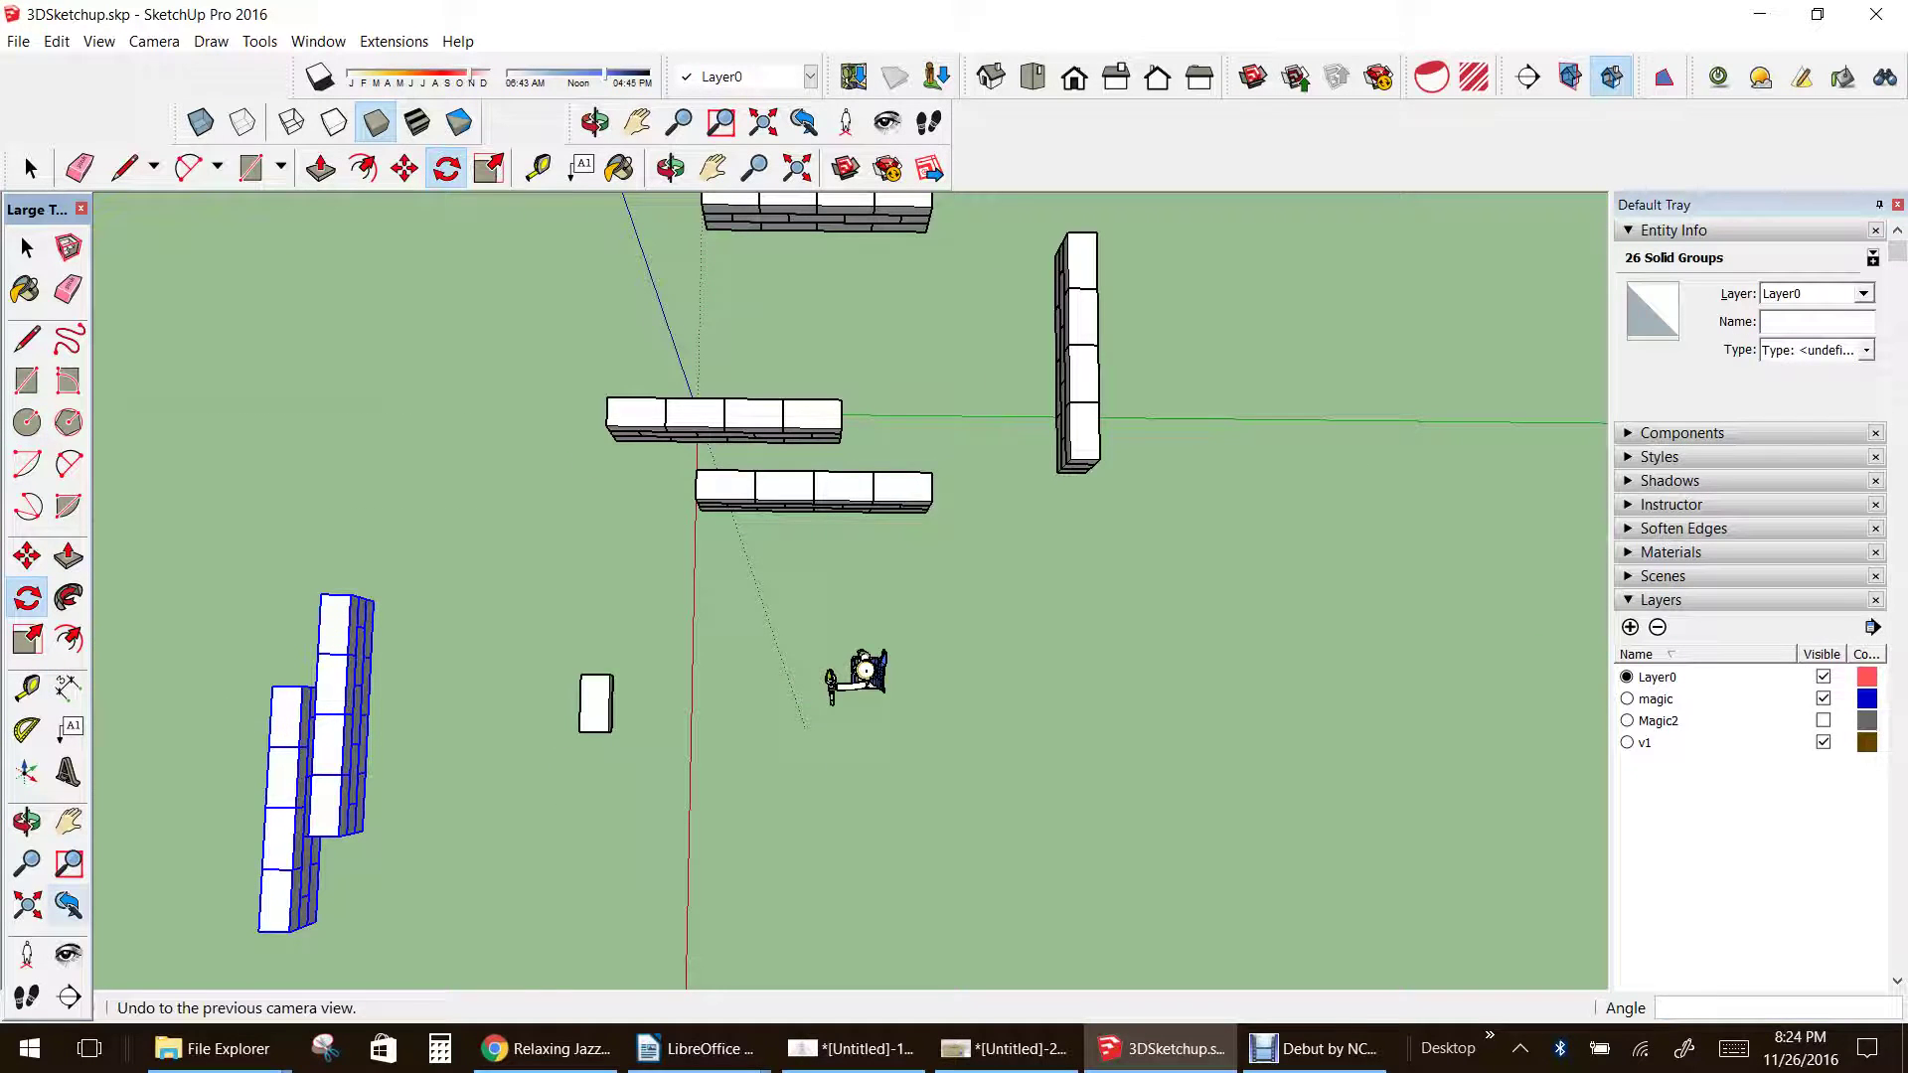
pyautogui.click(69, 820)
pyautogui.moveTo(354, 707); pyautogui.dragTo(517, 582)
pyautogui.scroll(2, 516, 582)
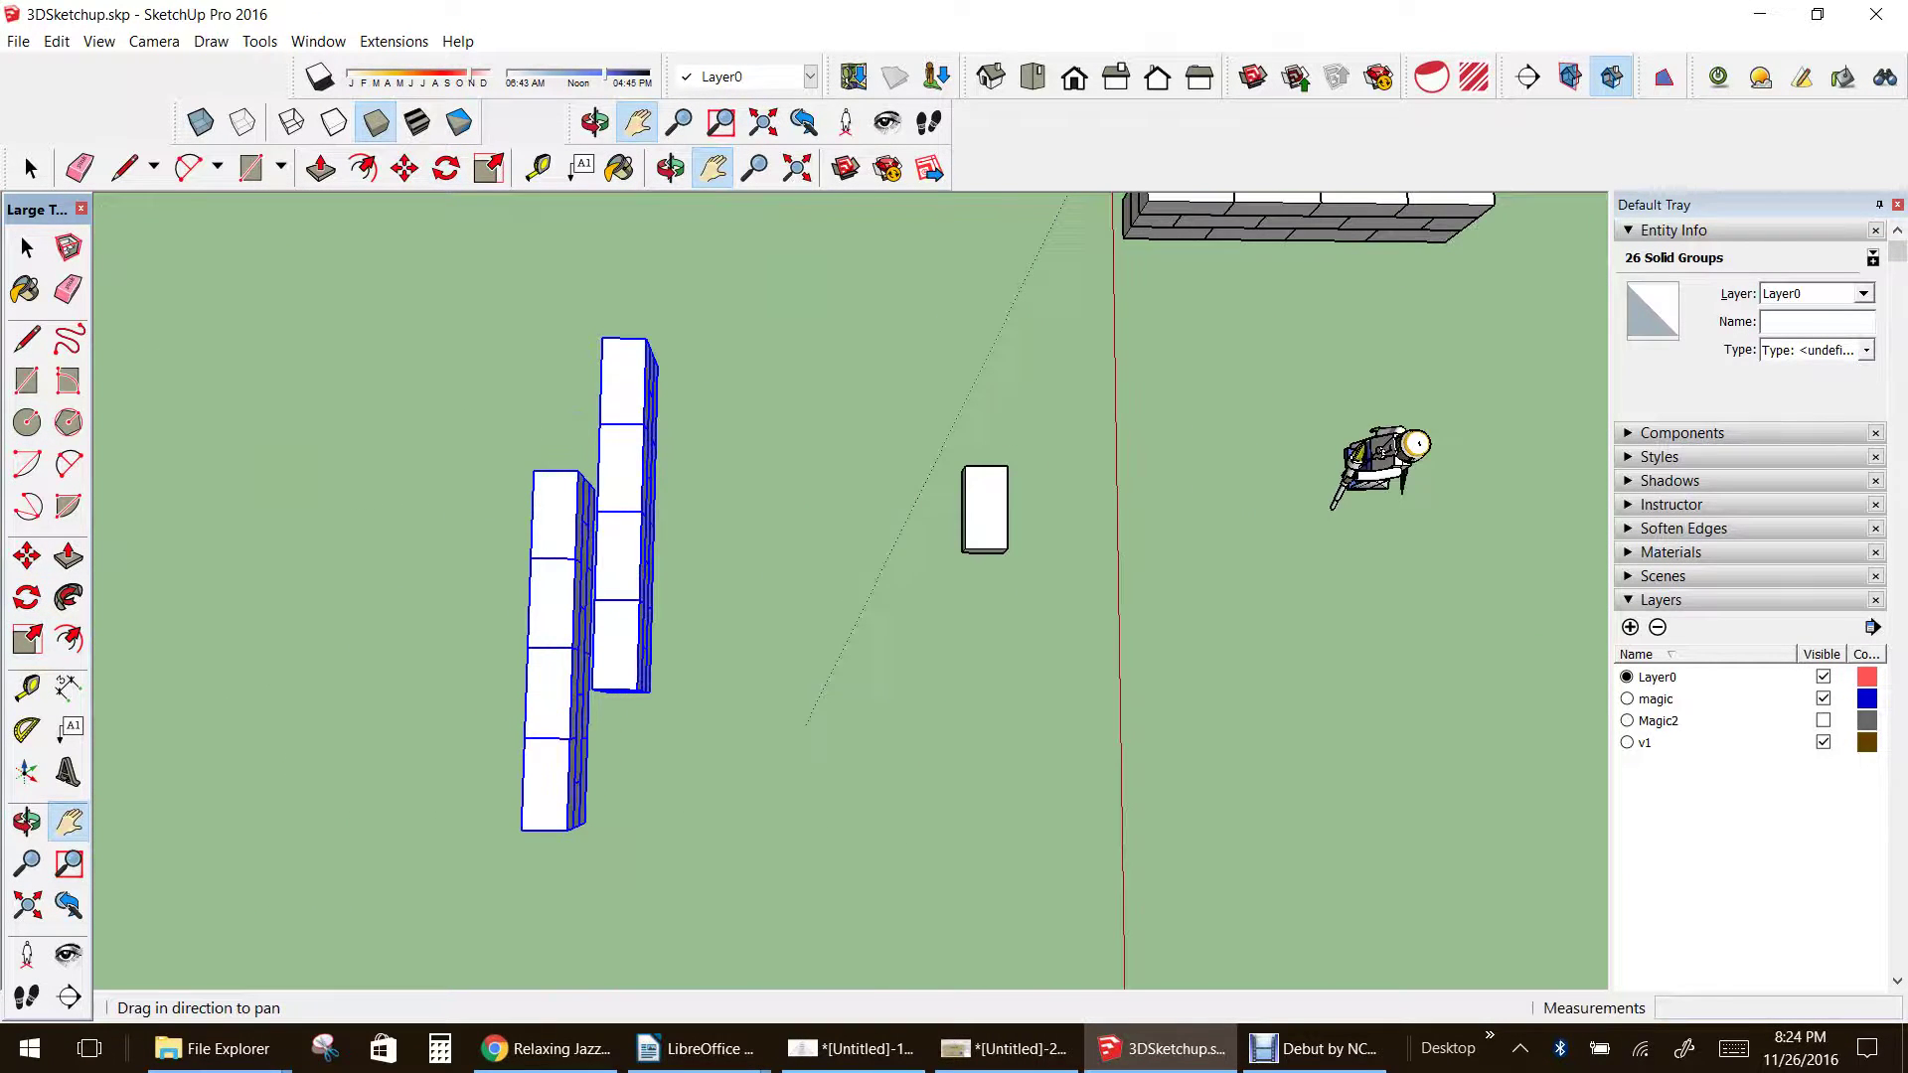
pyautogui.click(27, 248)
pyautogui.click(559, 453)
pyautogui.scroll(1, 569, 474)
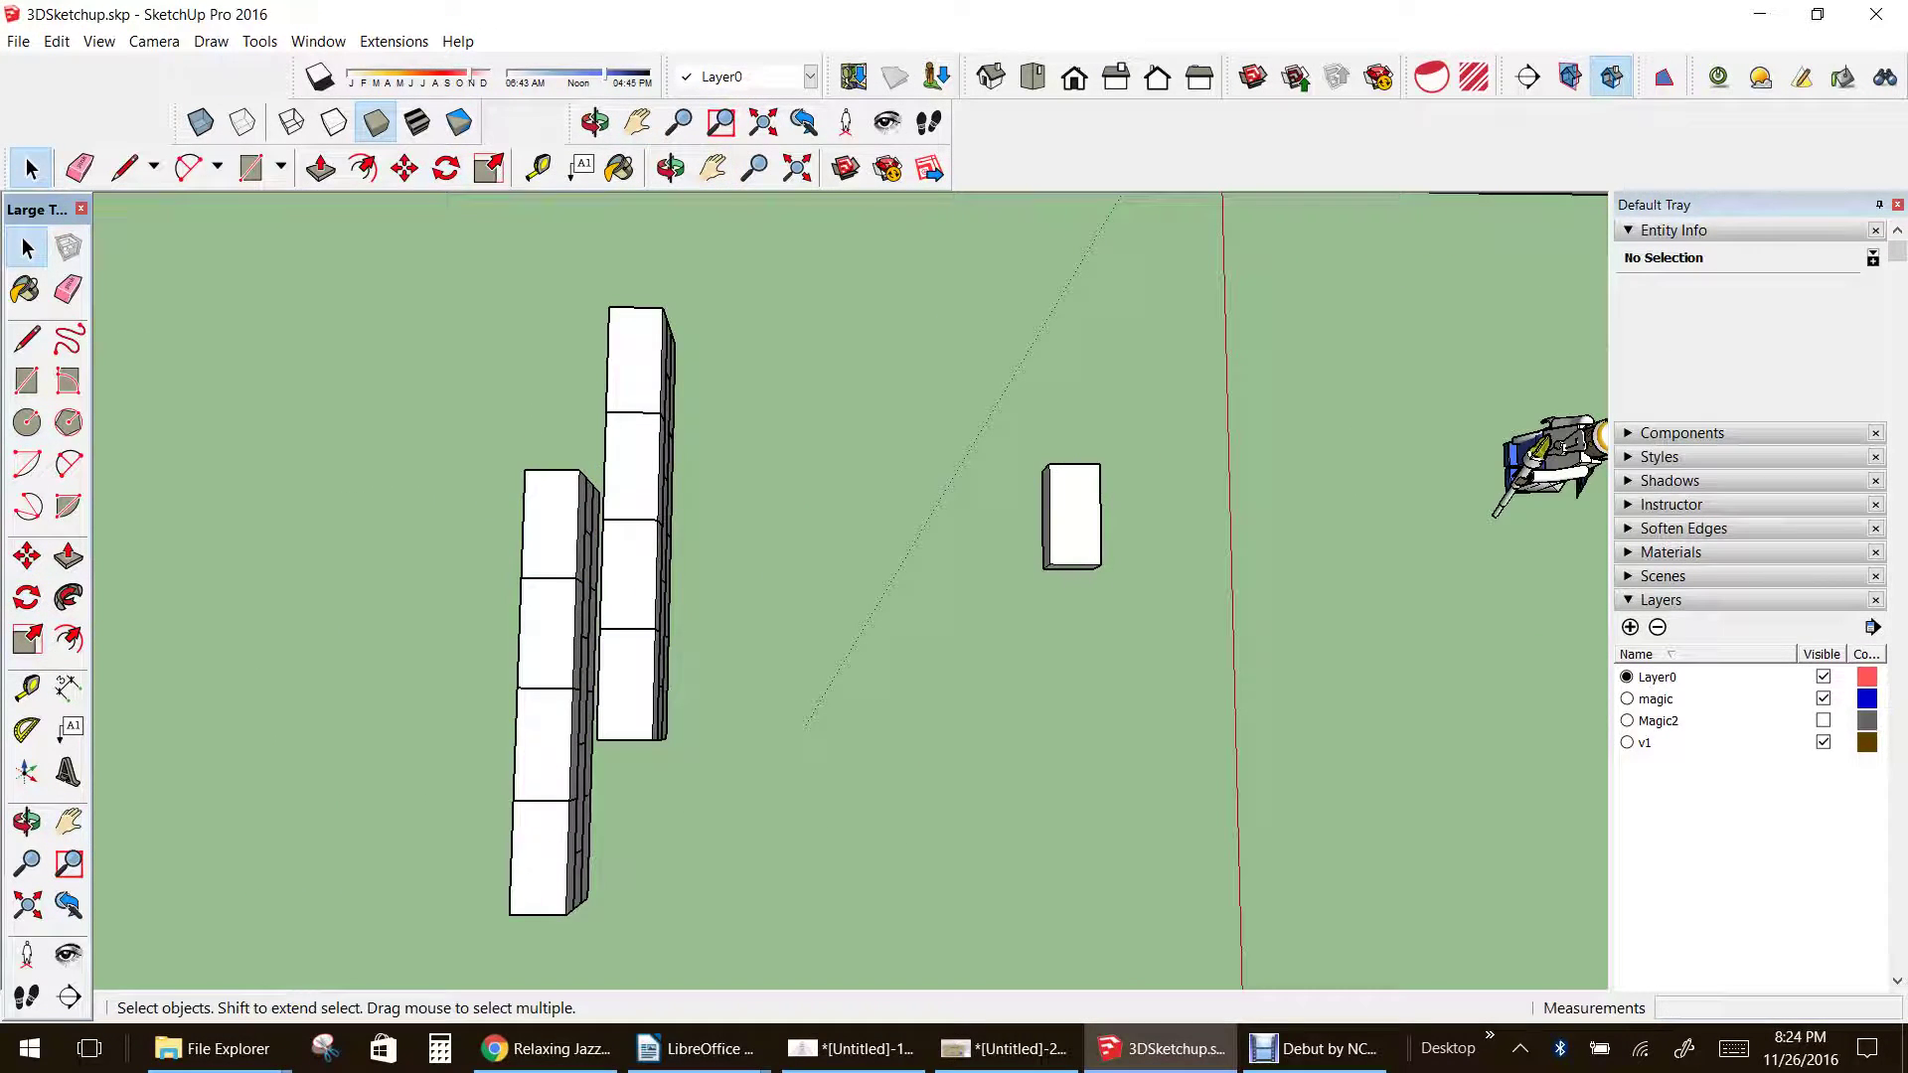
pyautogui.moveTo(680, 490); pyautogui.dragTo(745, 775)
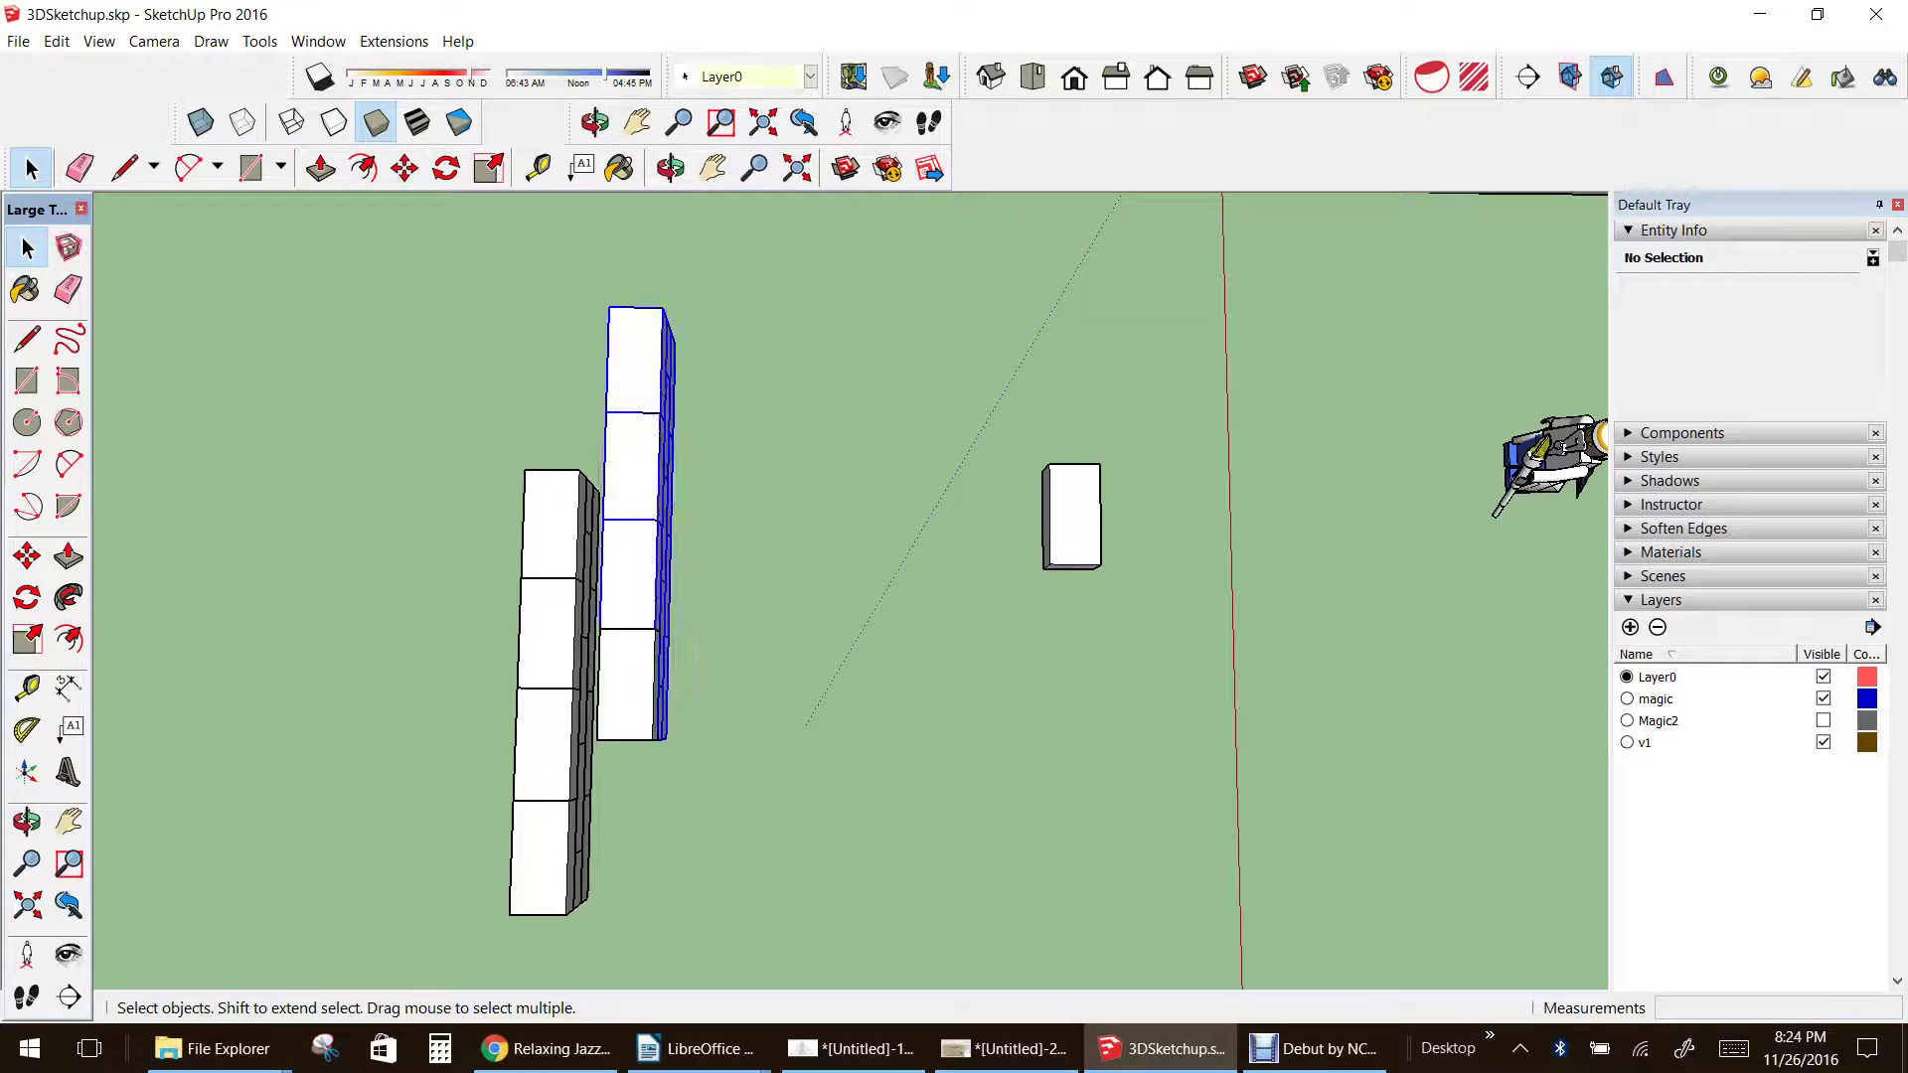
pyautogui.moveTo(584, 286); pyautogui.dragTo(758, 766)
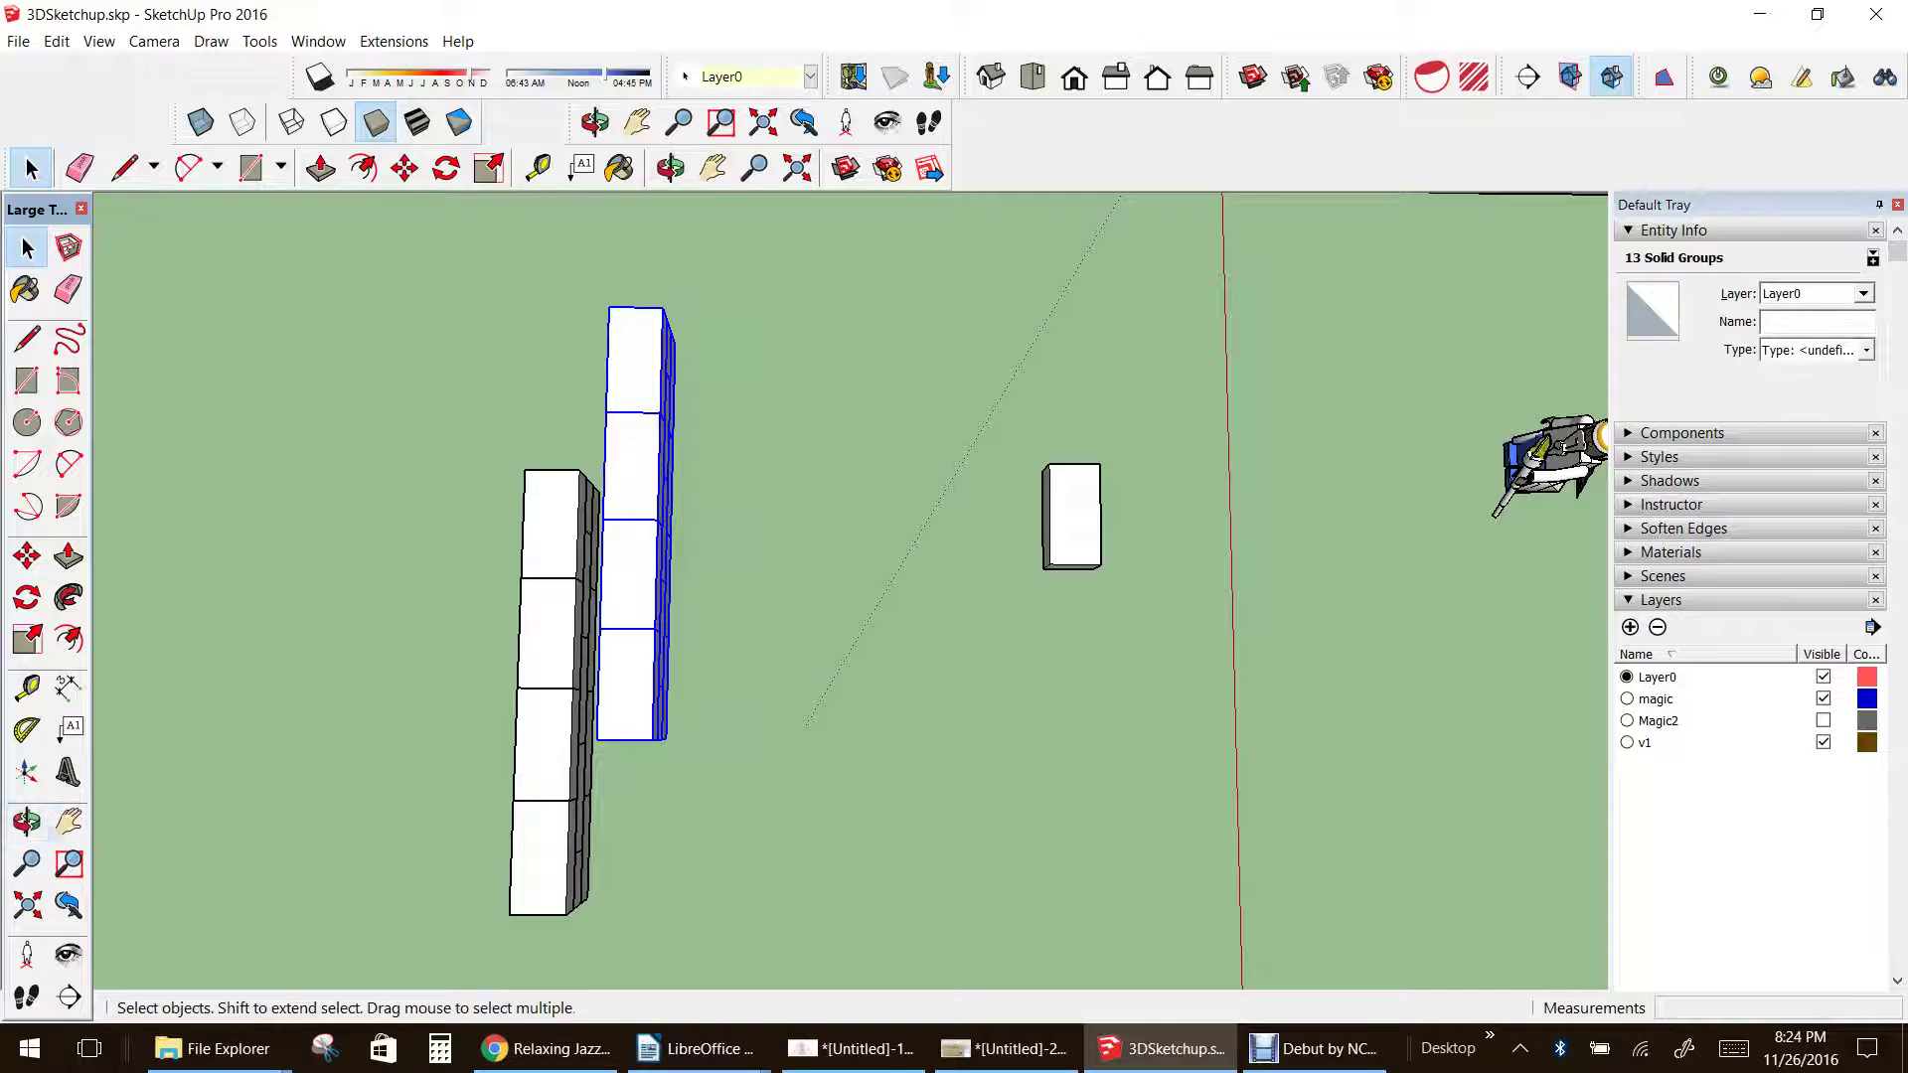
pyautogui.moveTo(753, 414); pyautogui.dragTo(753, 413)
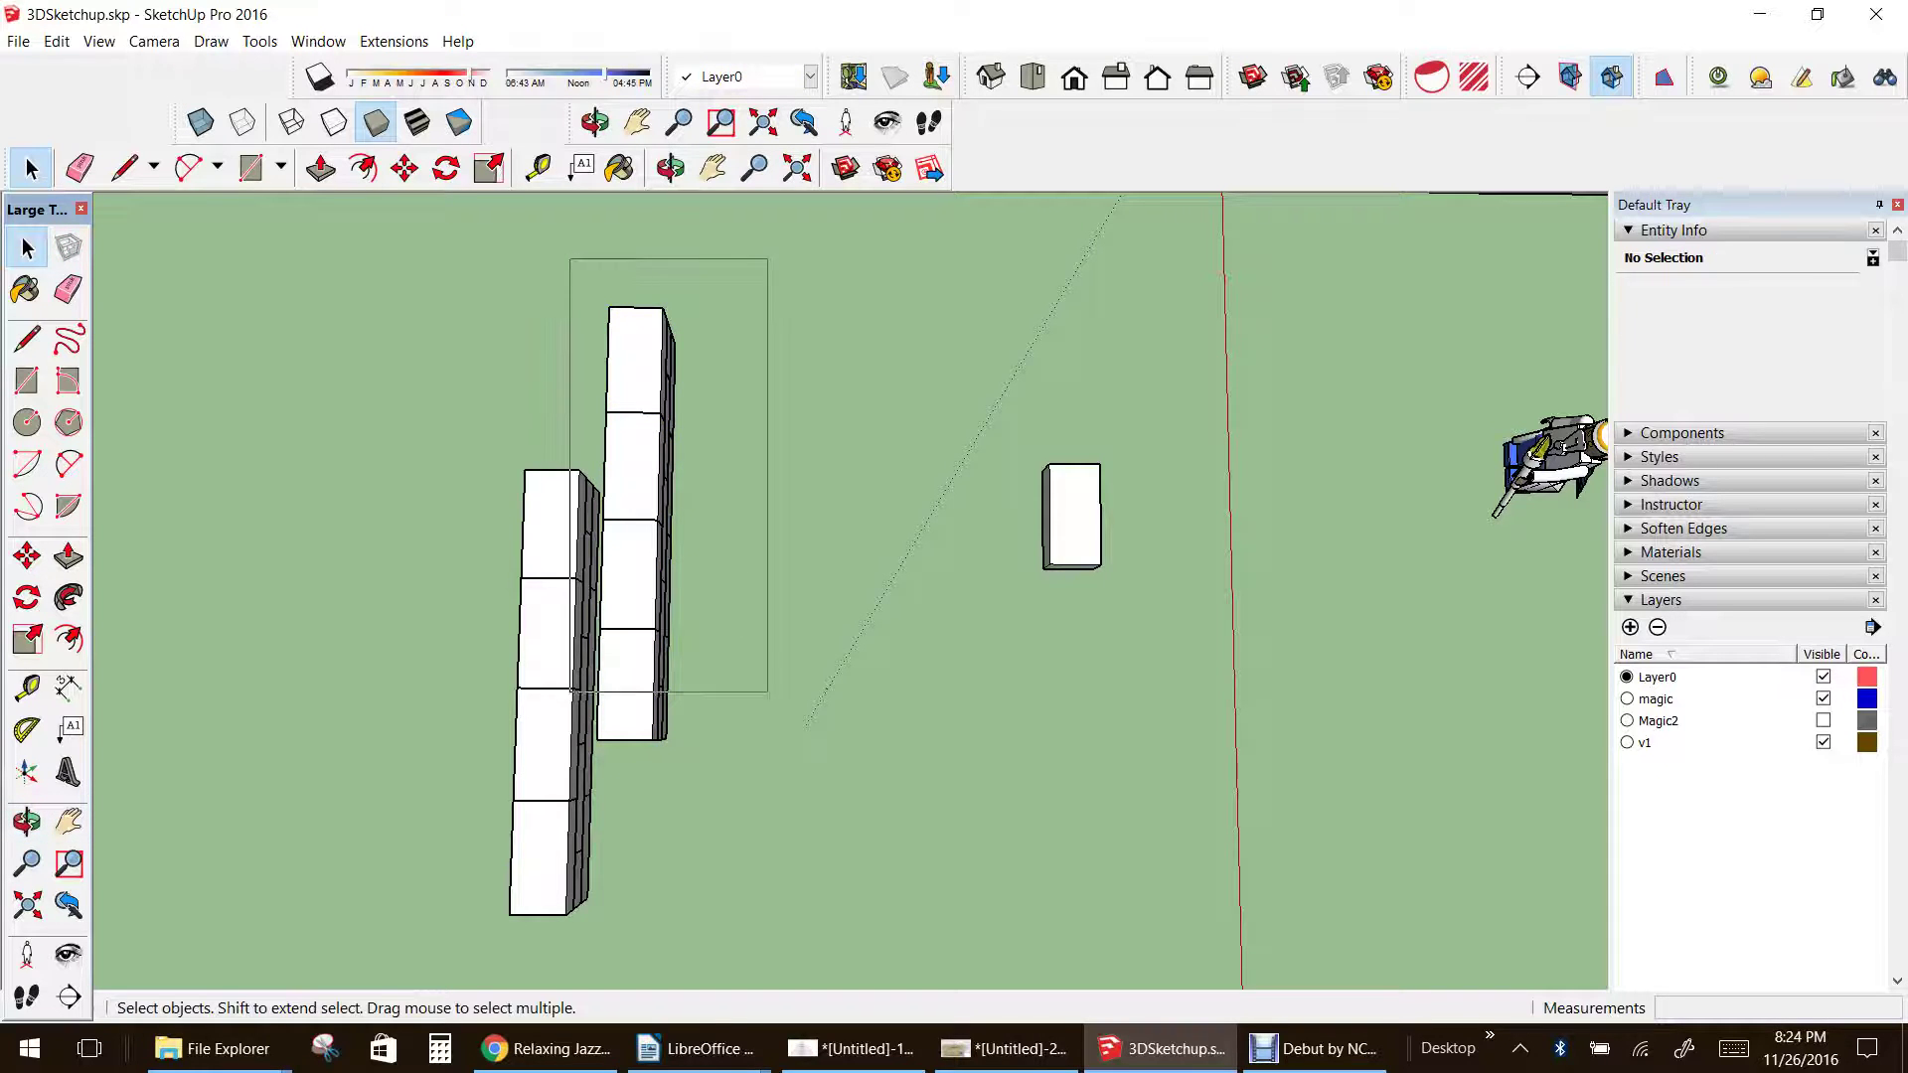
pyautogui.moveTo(767, 692); pyautogui.dragTo(801, 790)
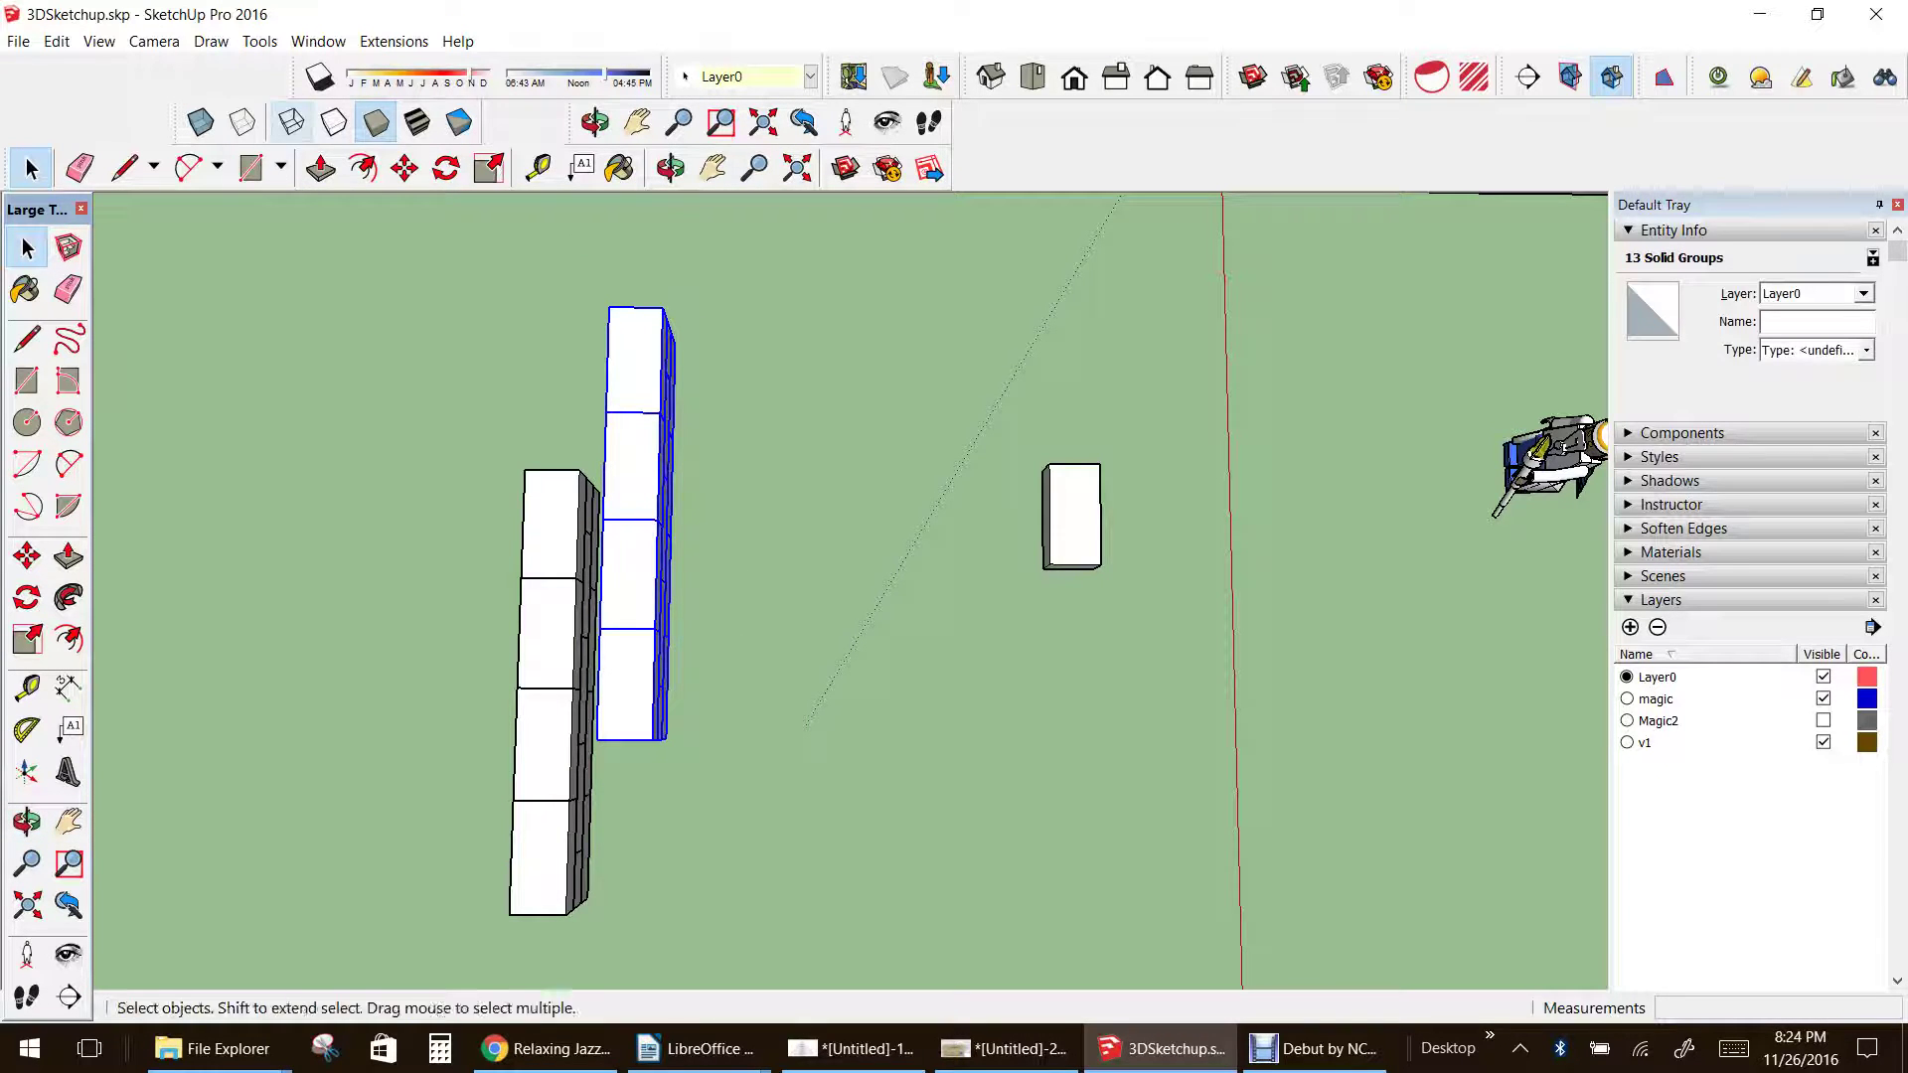
# - Examine the two adjoining rotated walls in wireframe display from a lower angle, and restore the solid-colored faces
pyautogui.click(291, 122)
pyautogui.click(26, 822)
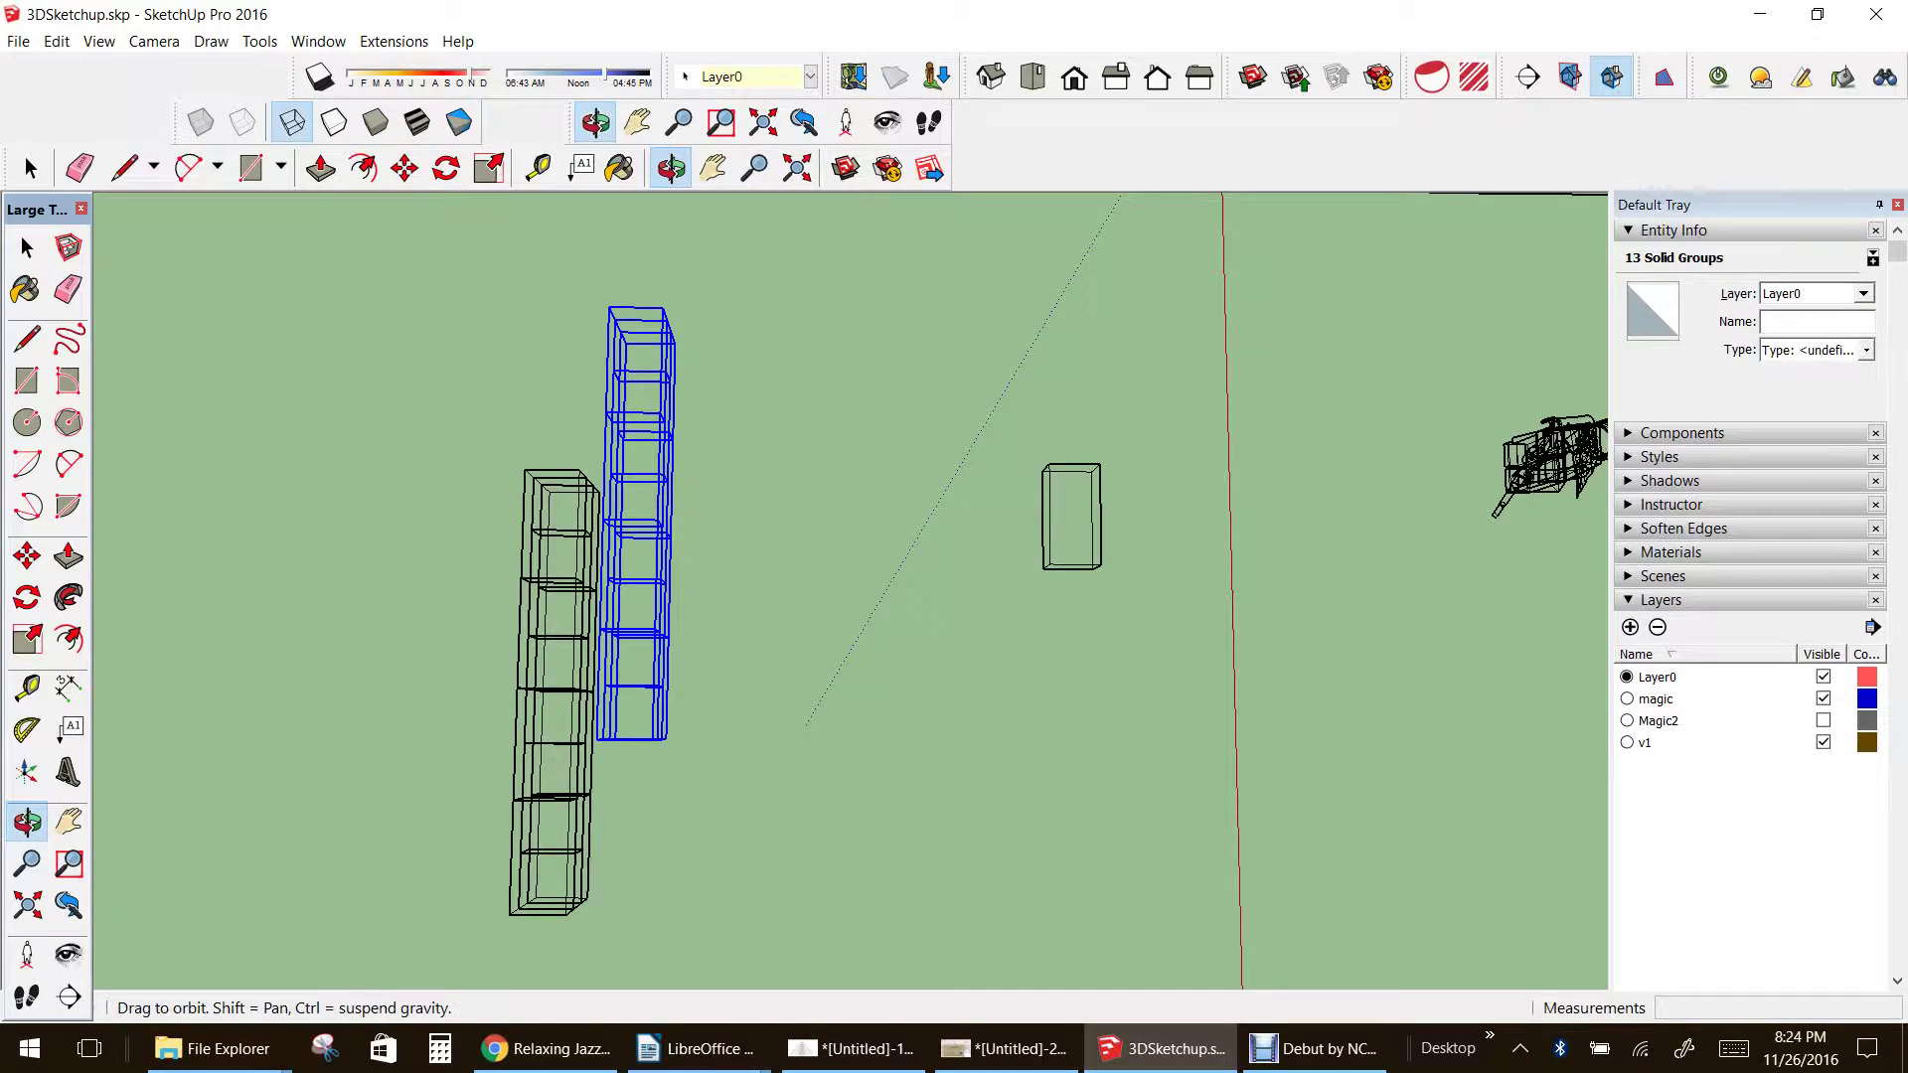
pyautogui.moveTo(815, 556); pyautogui.dragTo(765, 373, button='middle')
pyautogui.moveTo(850, 592); pyautogui.dragTo(853, 600, button='middle')
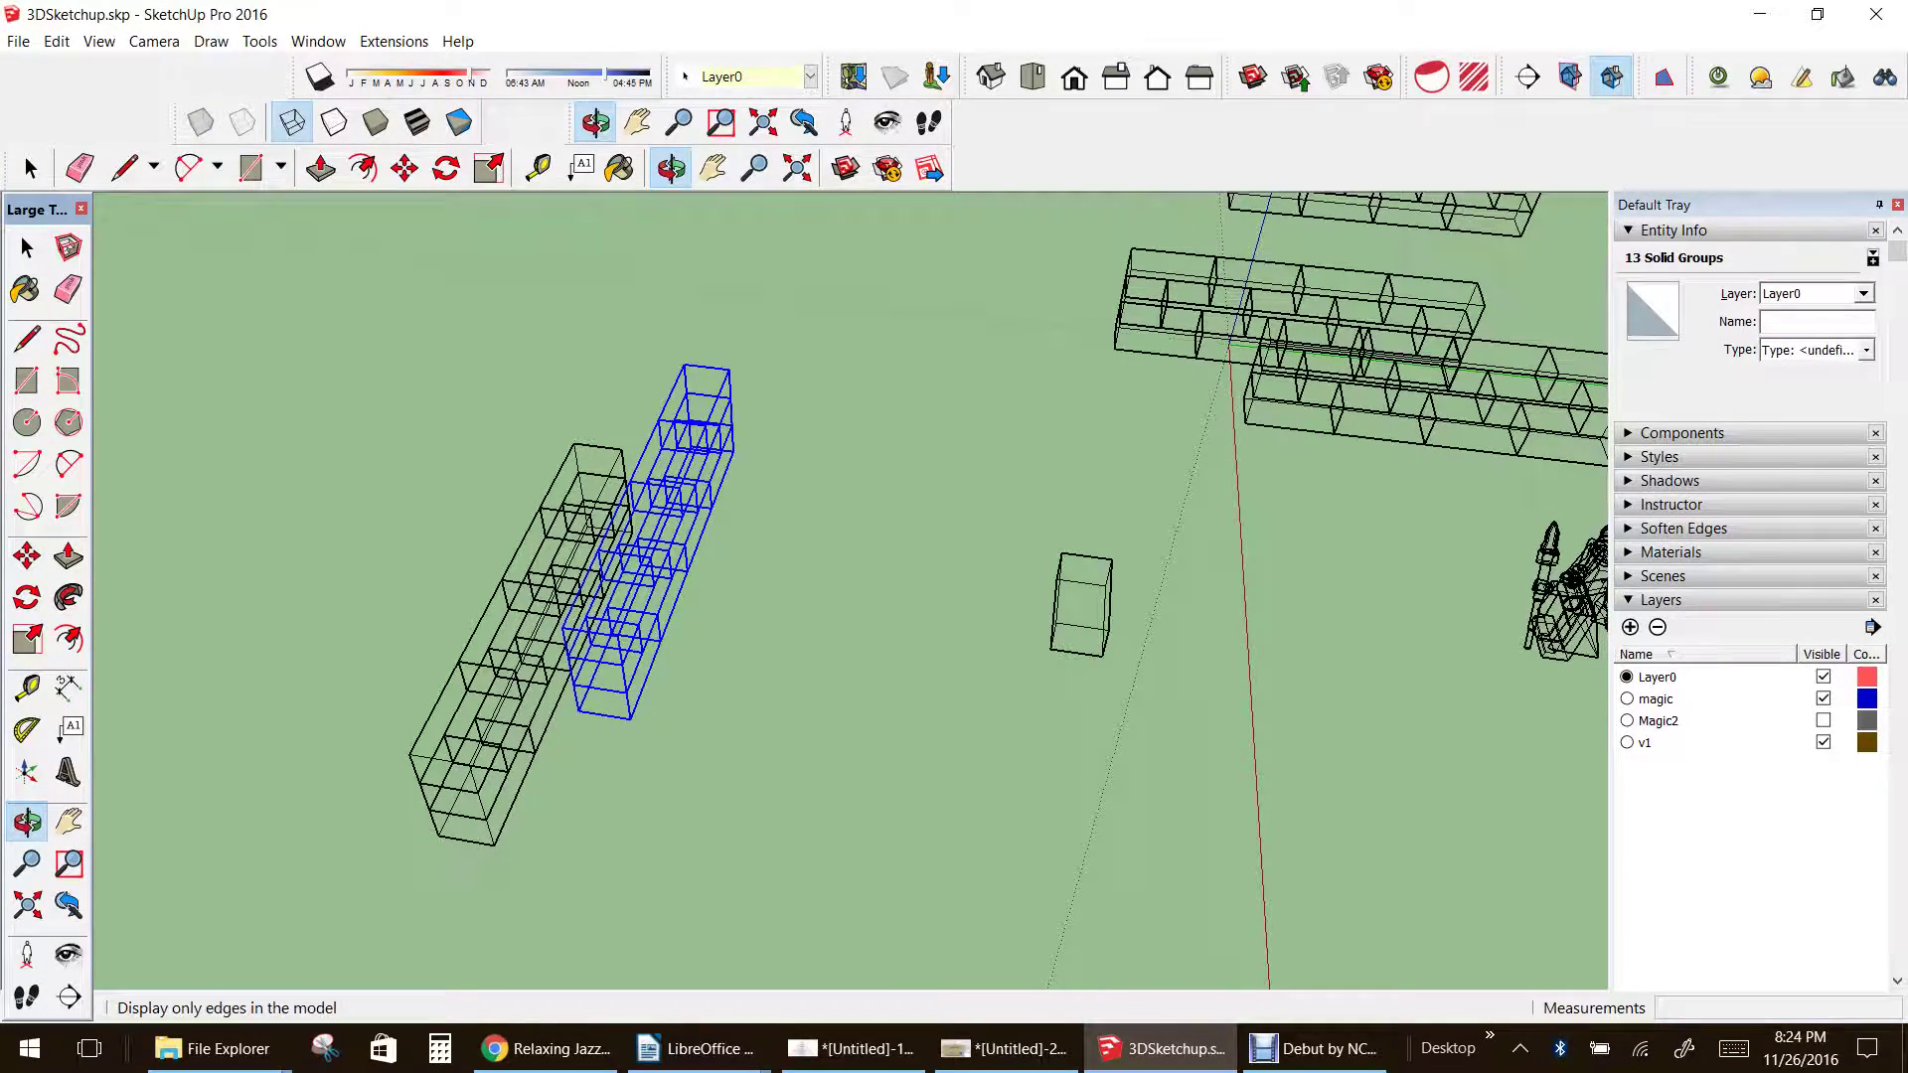
pyautogui.click(376, 121)
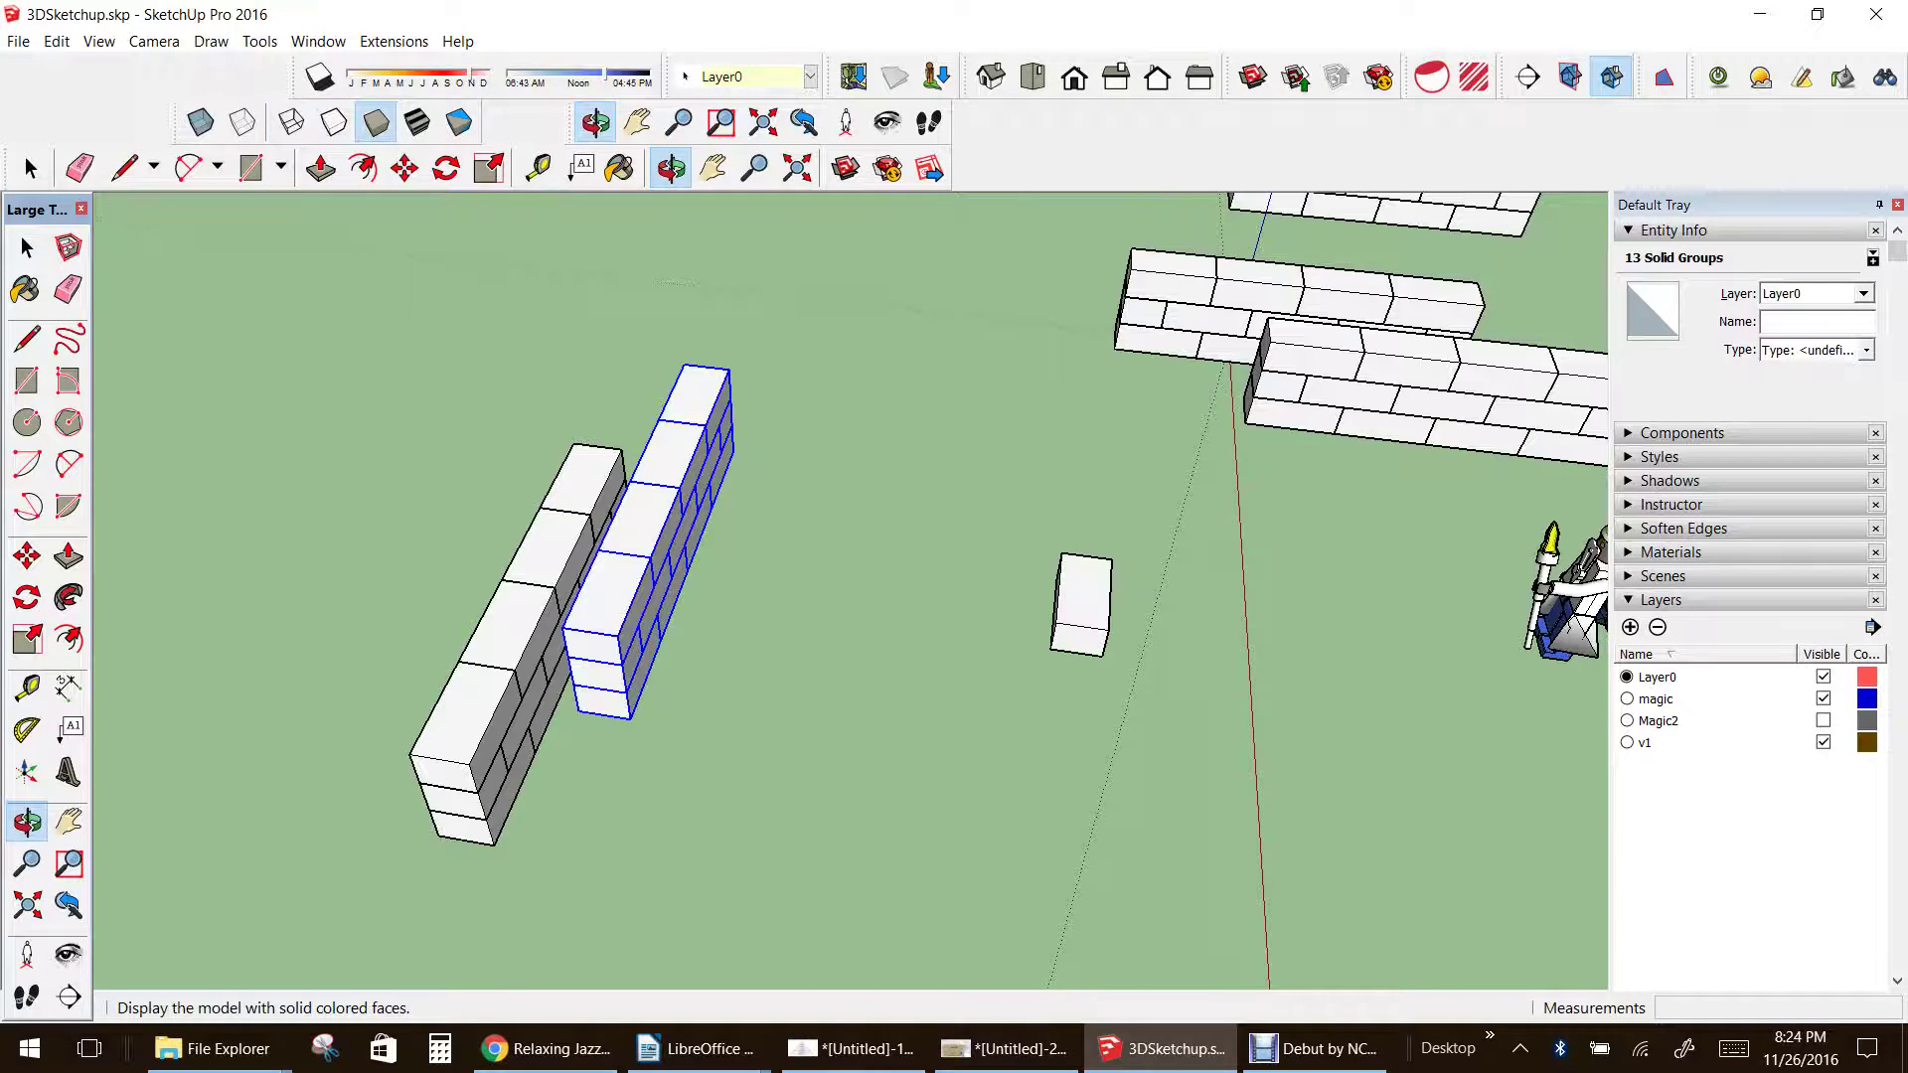
# - Move the selected wall by its bottom end corner to the free end of the wall behind the origin, forming an L-shaped corner
pyautogui.moveTo(795, 596); pyautogui.dragTo(756, 556)
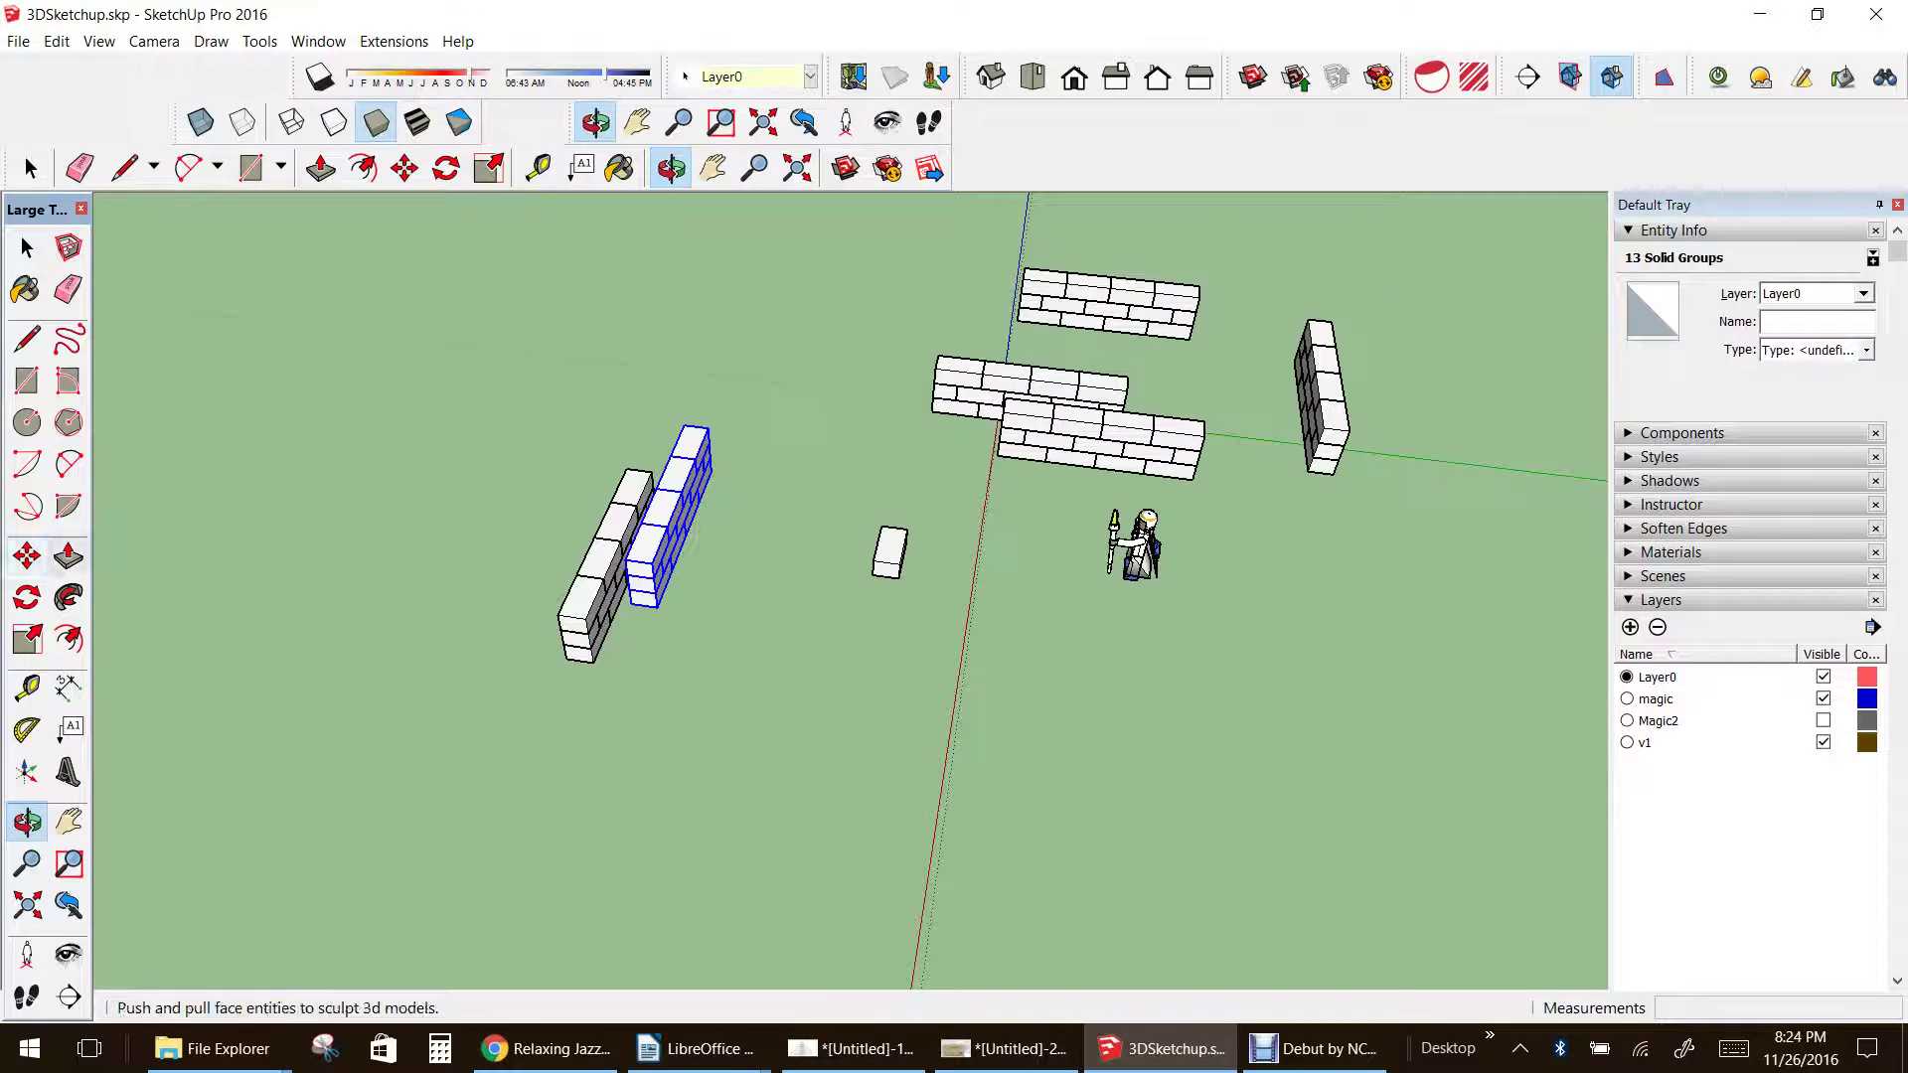
pyautogui.click(26, 556)
pyautogui.click(656, 605)
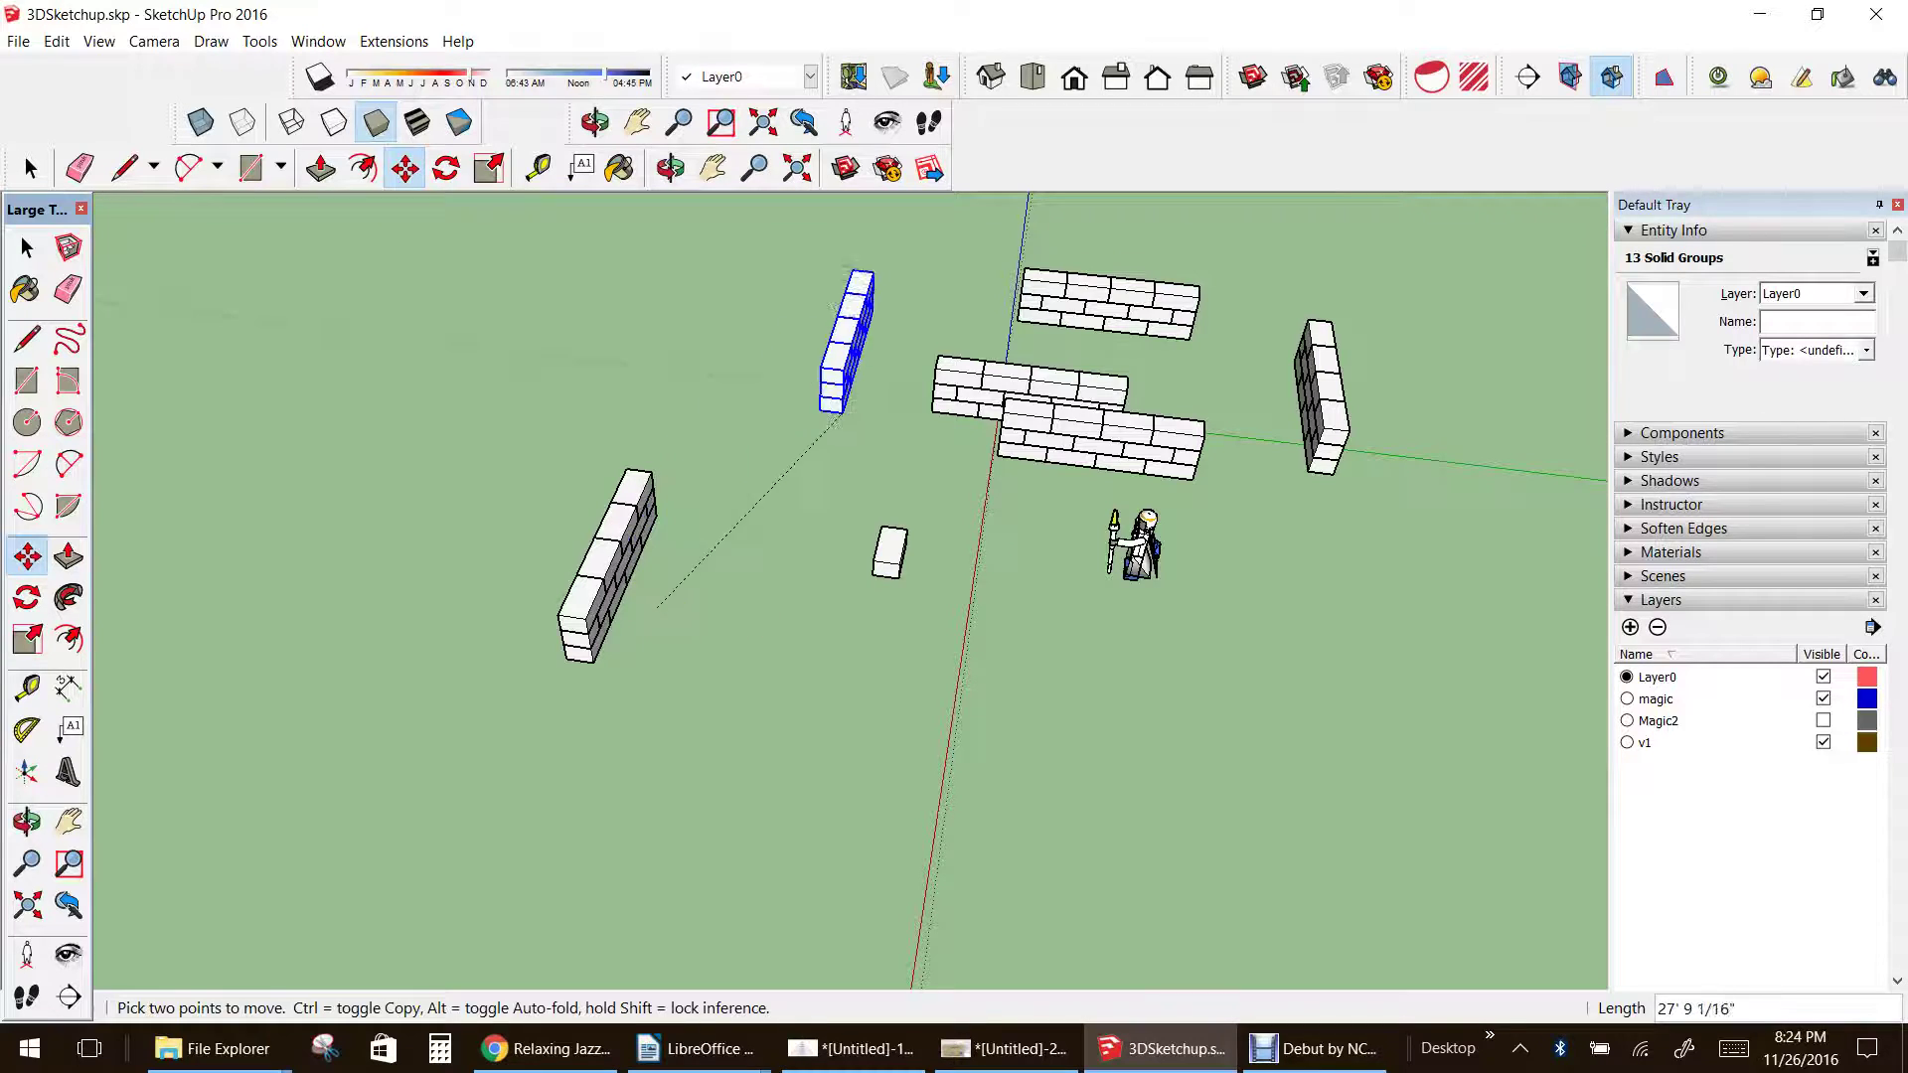
pyautogui.click(911, 407)
pyautogui.scroll(2, 1093, 328)
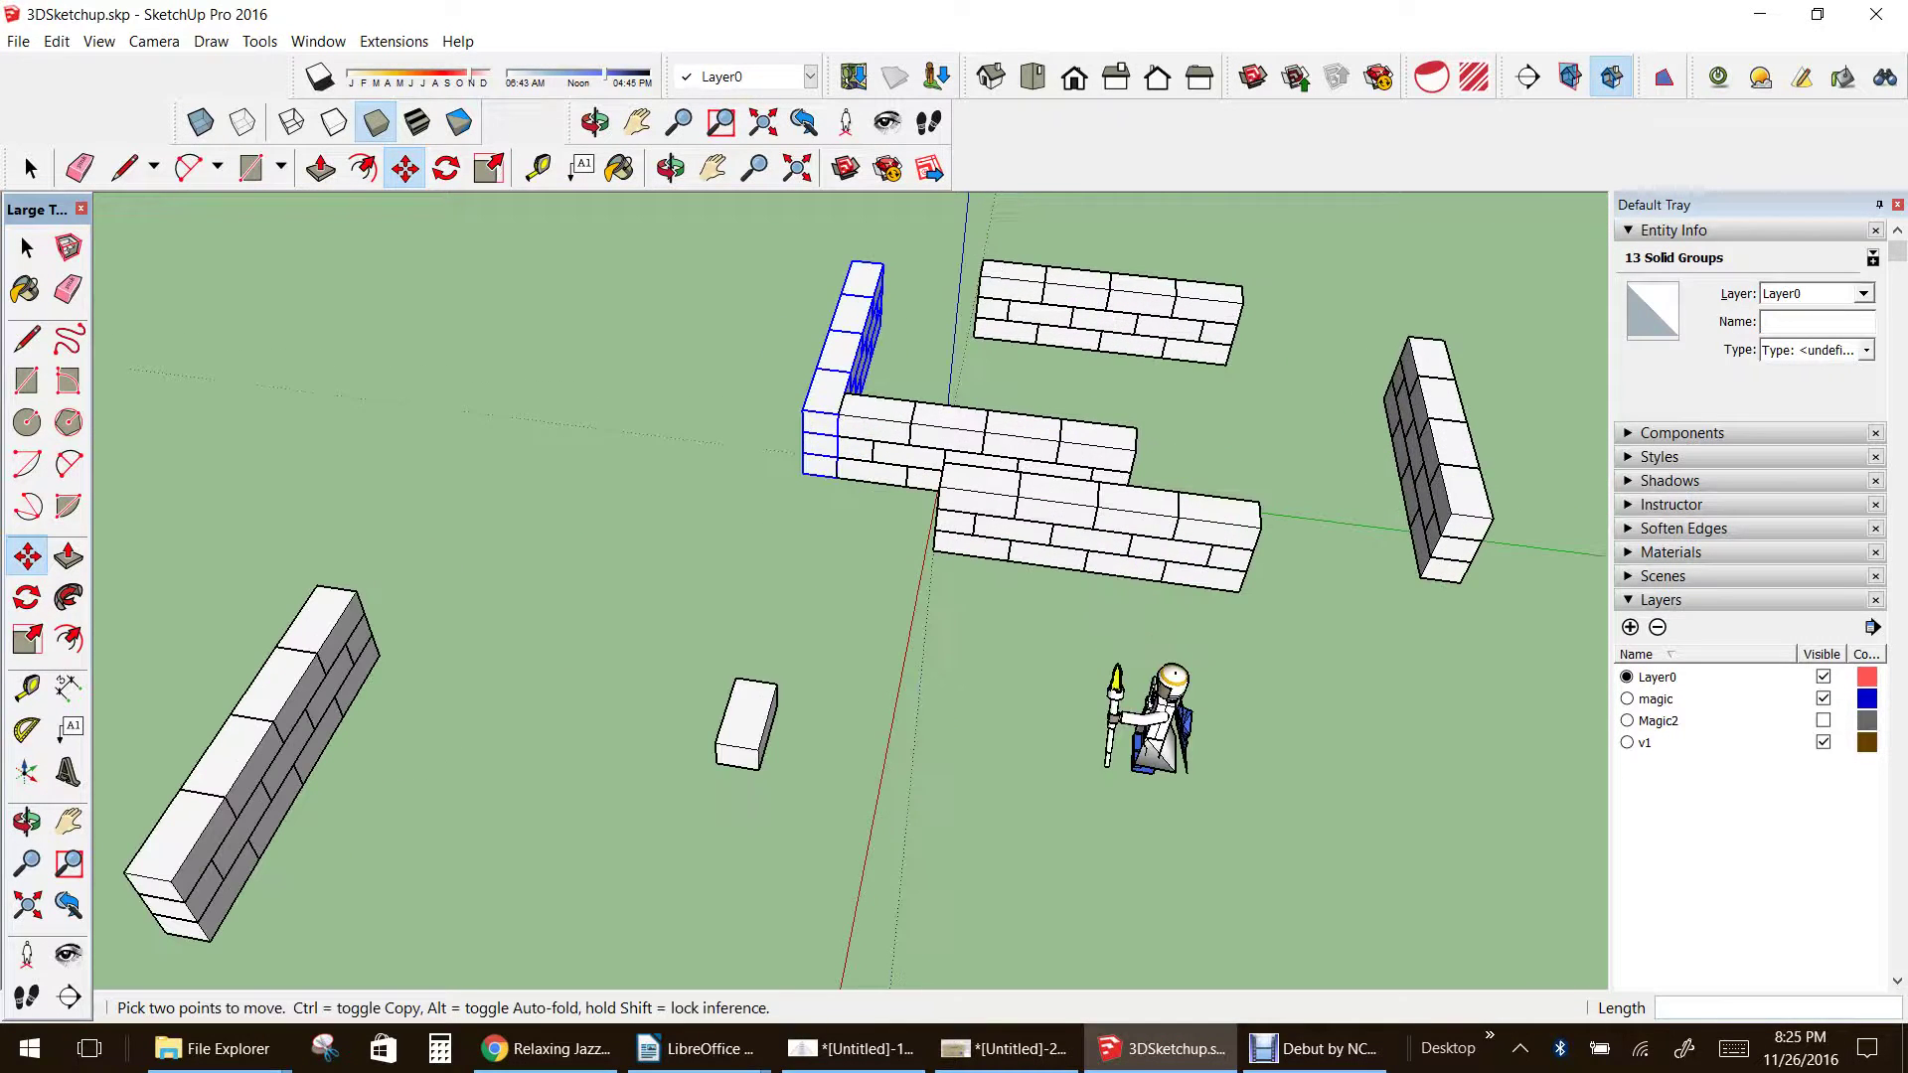
# - Move the detached parallel wall by its top end corner onto the far end corner of the L, adding a third side
pyautogui.click(68, 821)
pyautogui.moveTo(894, 447); pyautogui.dragTo(586, 675)
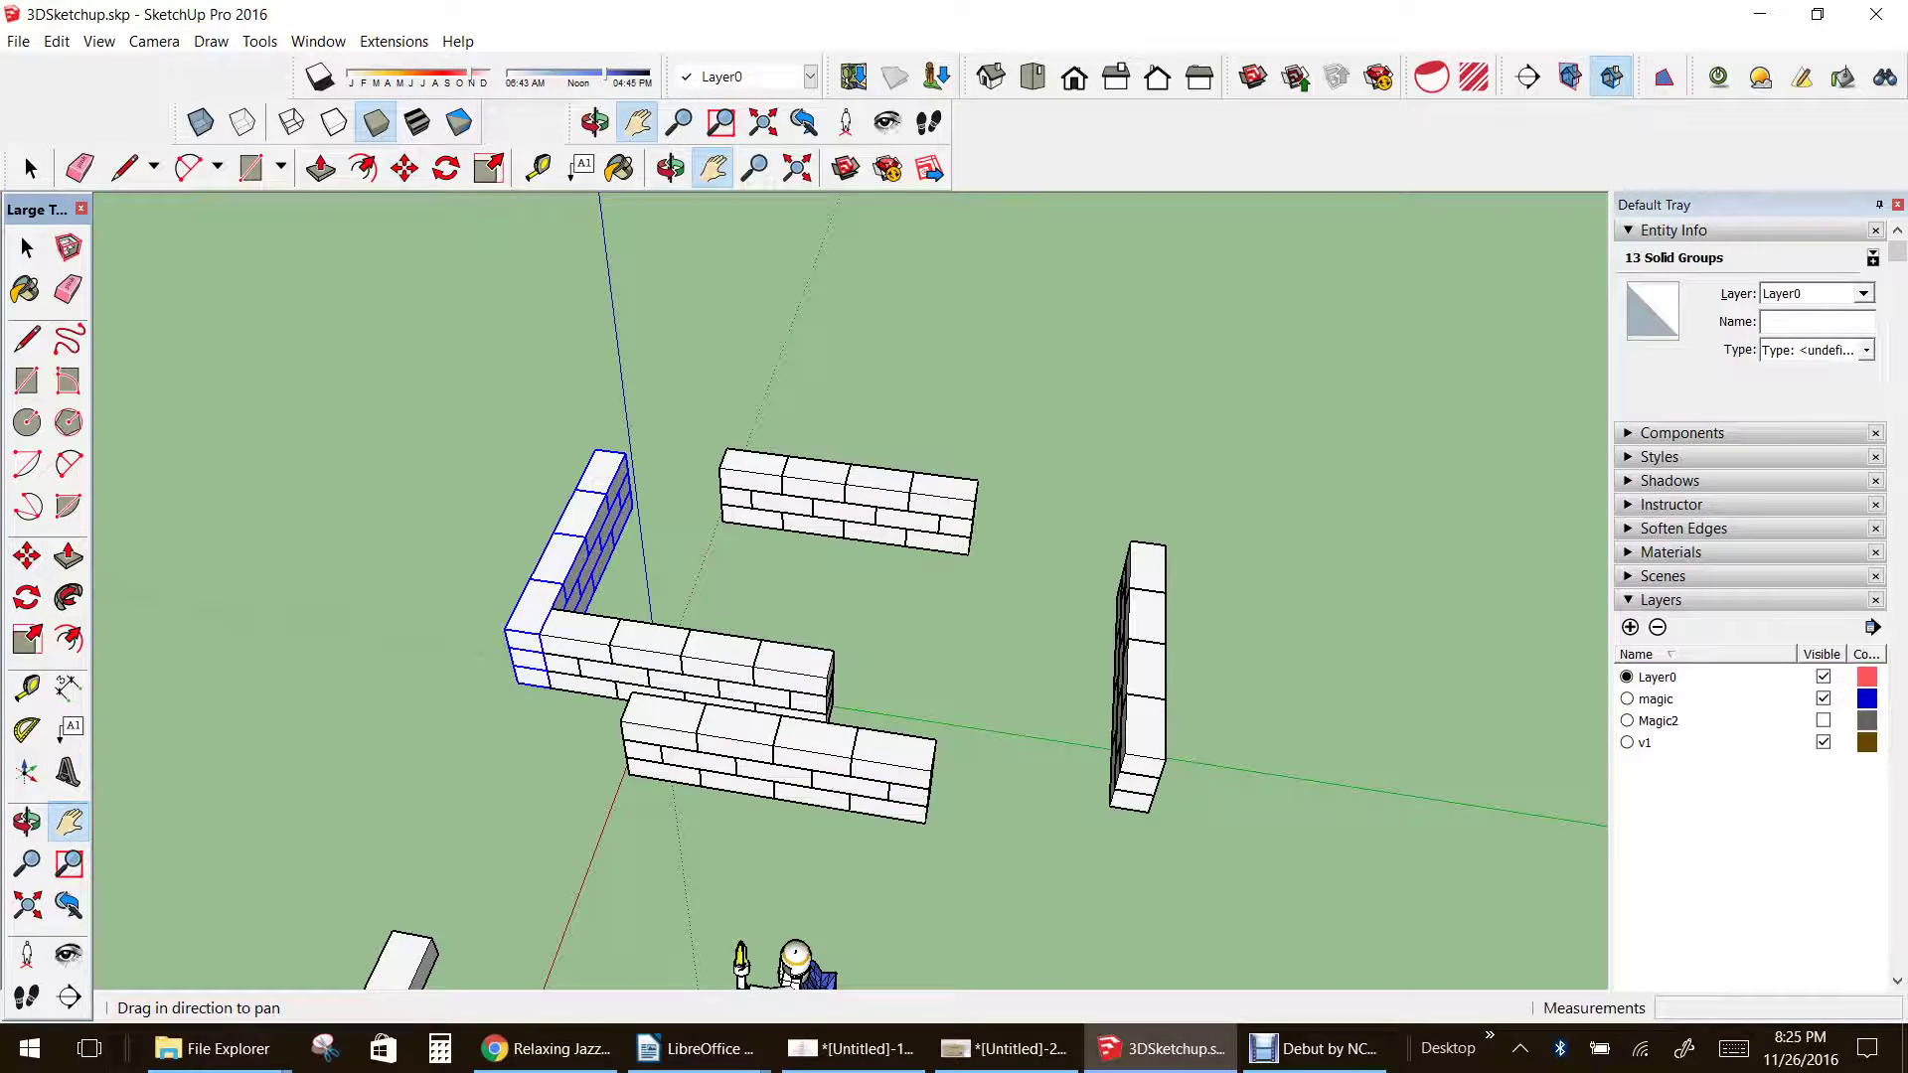
pyautogui.click(27, 822)
pyautogui.moveTo(1063, 477); pyautogui.dragTo(860, 551)
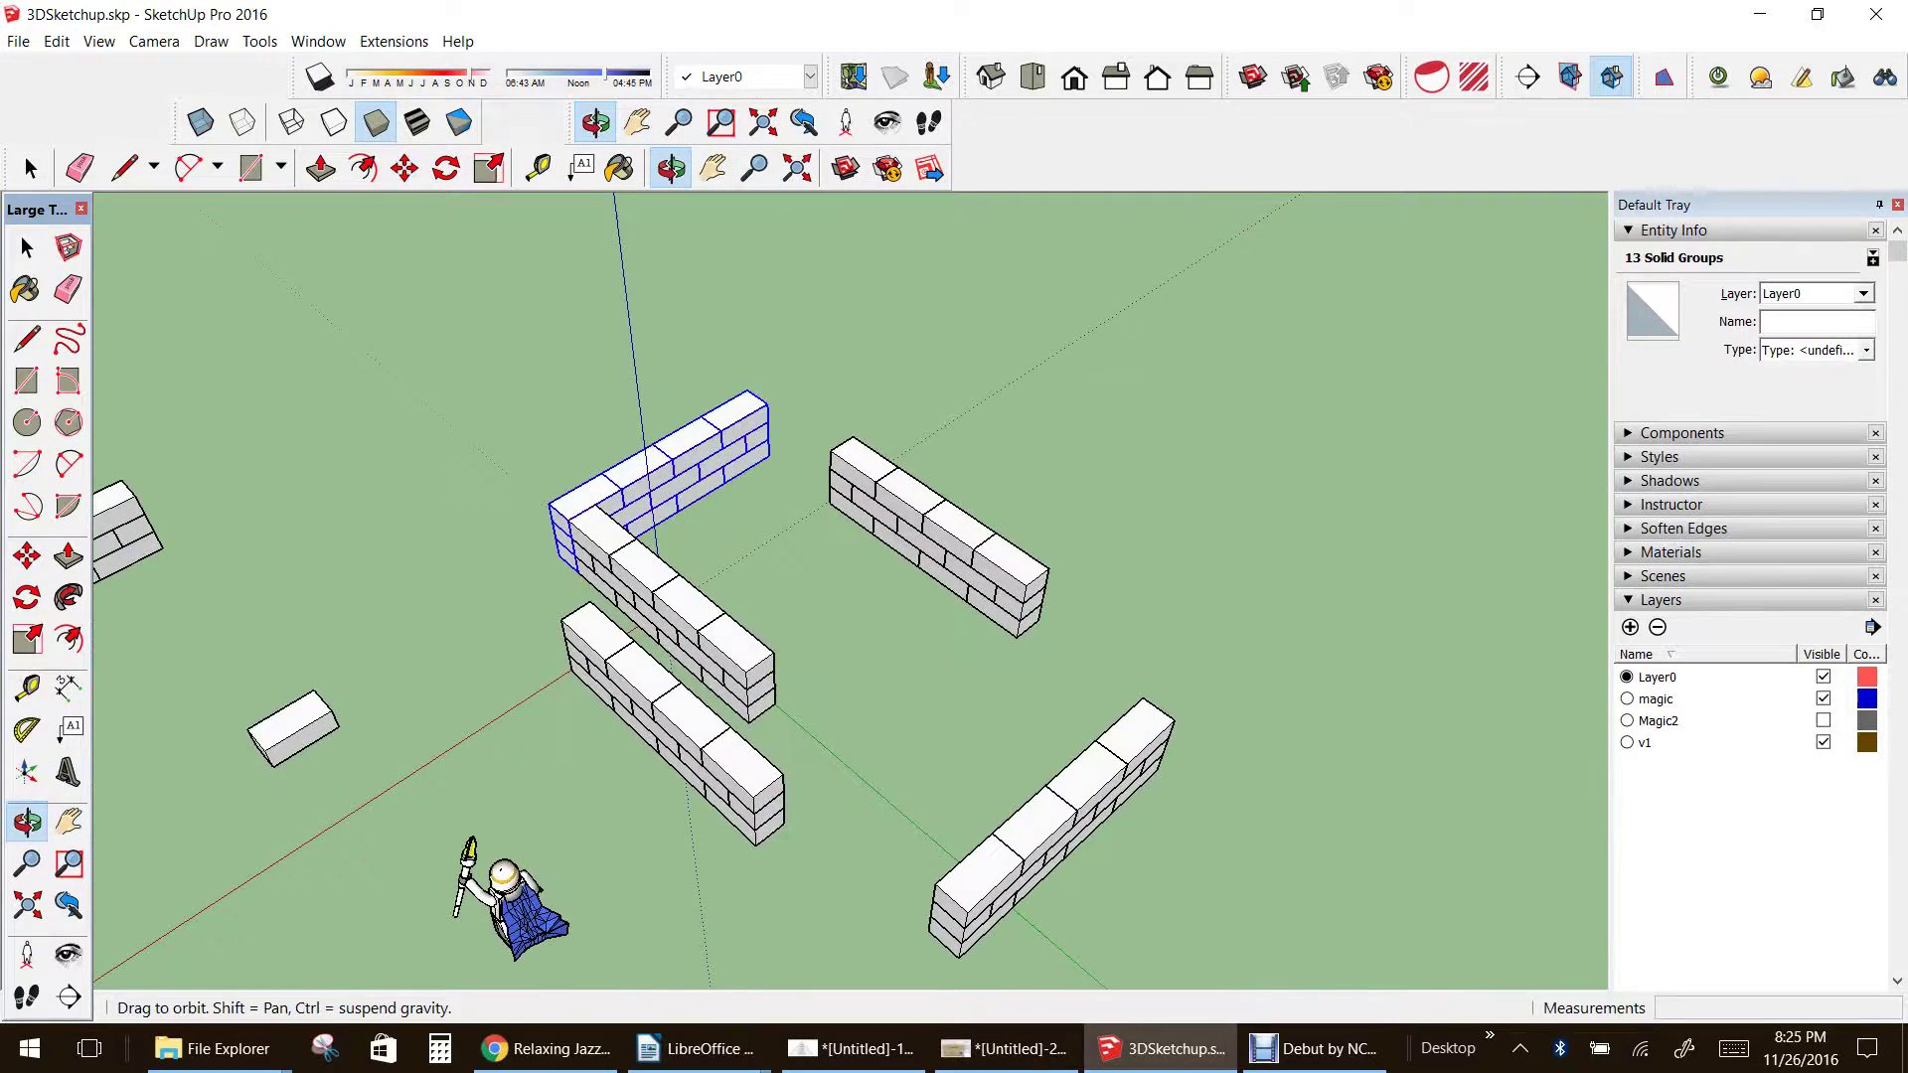
pyautogui.scroll(3, 855, 555)
pyautogui.click(26, 247)
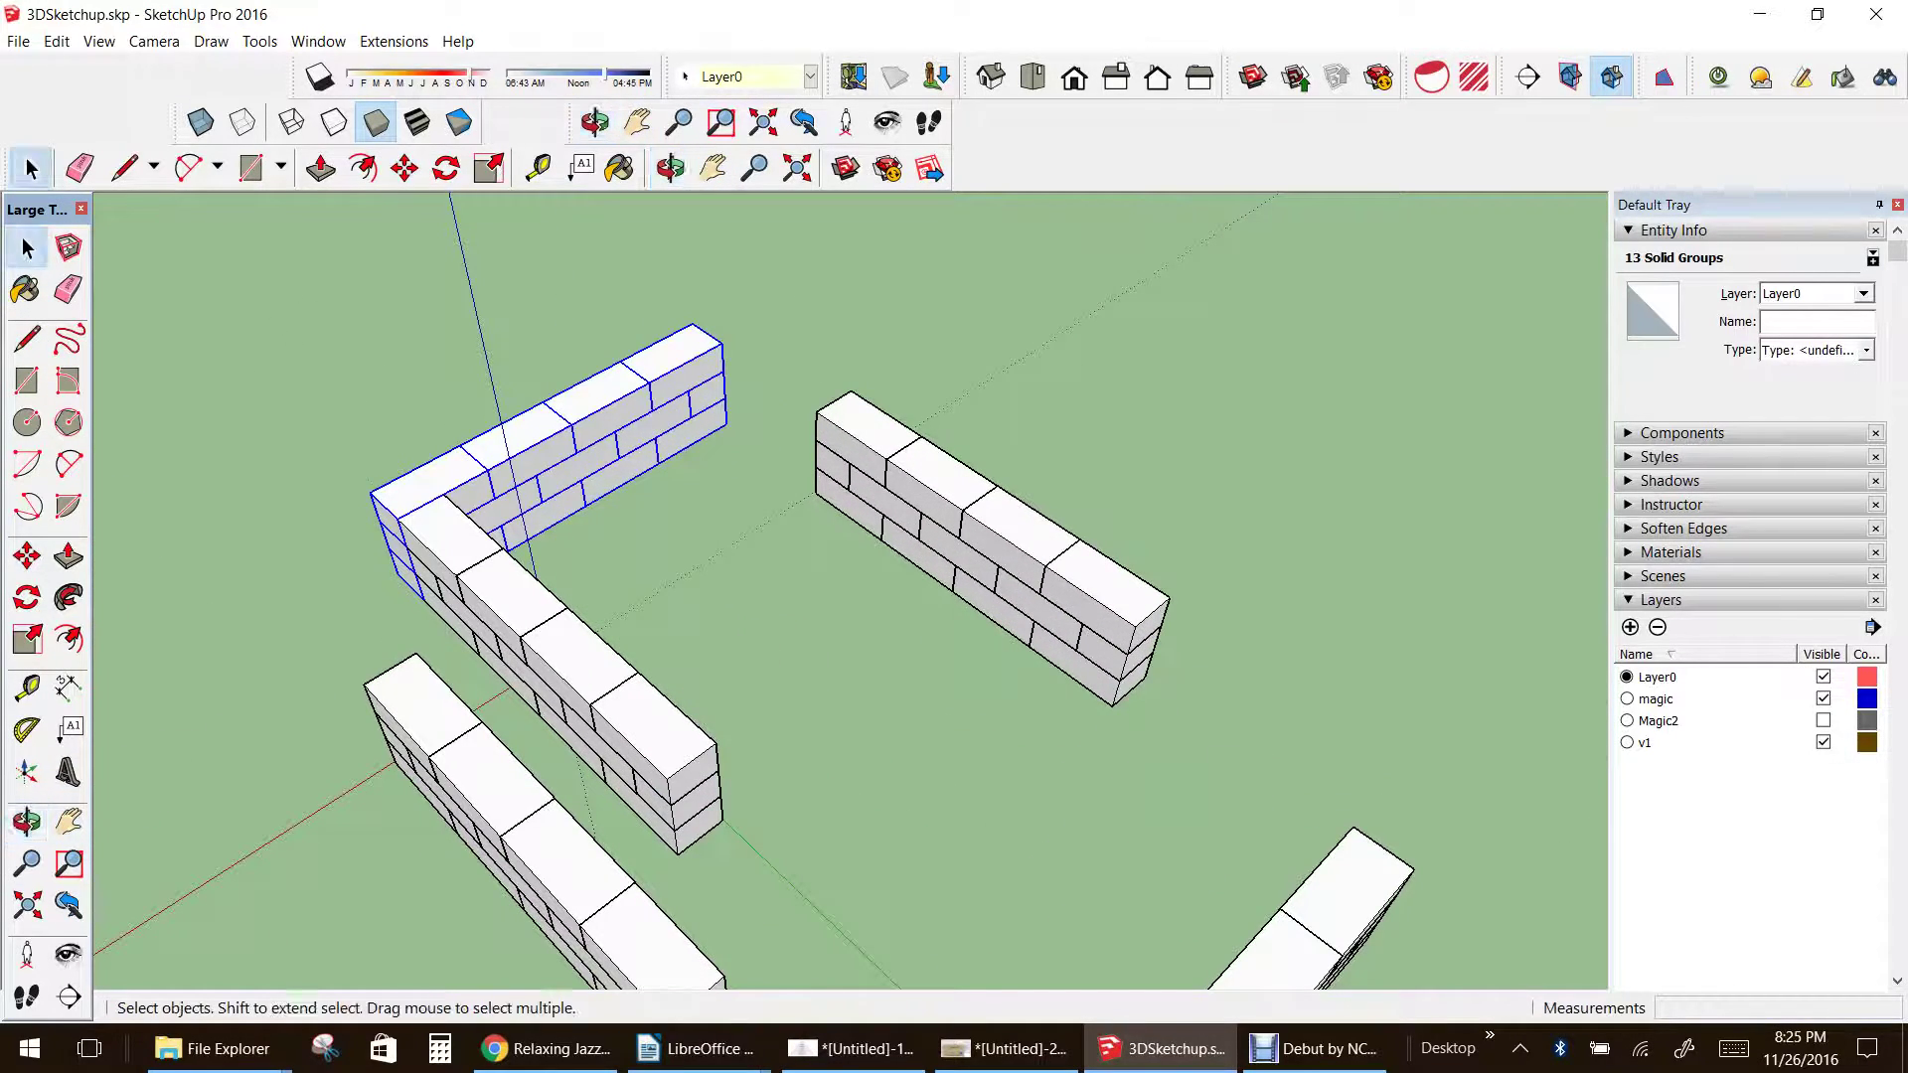
pyautogui.moveTo(1085, 563); pyautogui.dragTo(1234, 753)
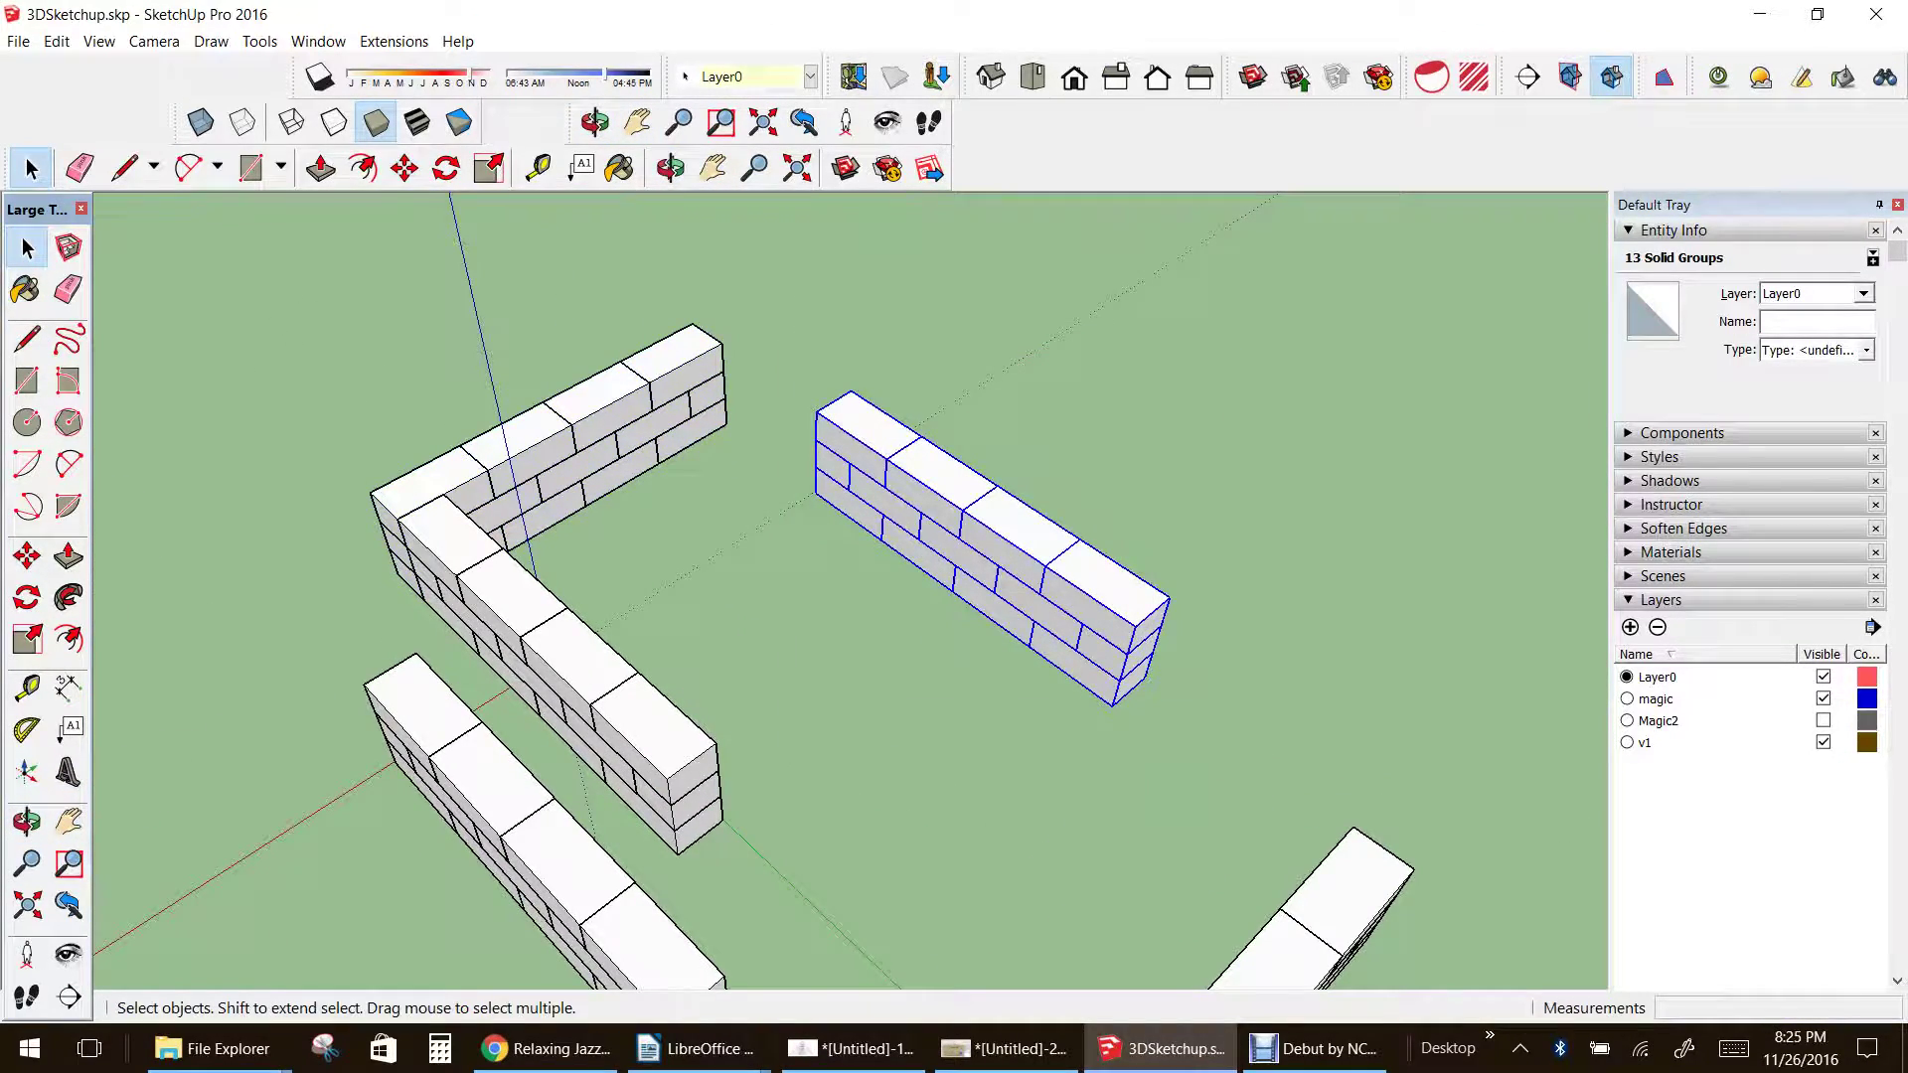
pyautogui.click(27, 556)
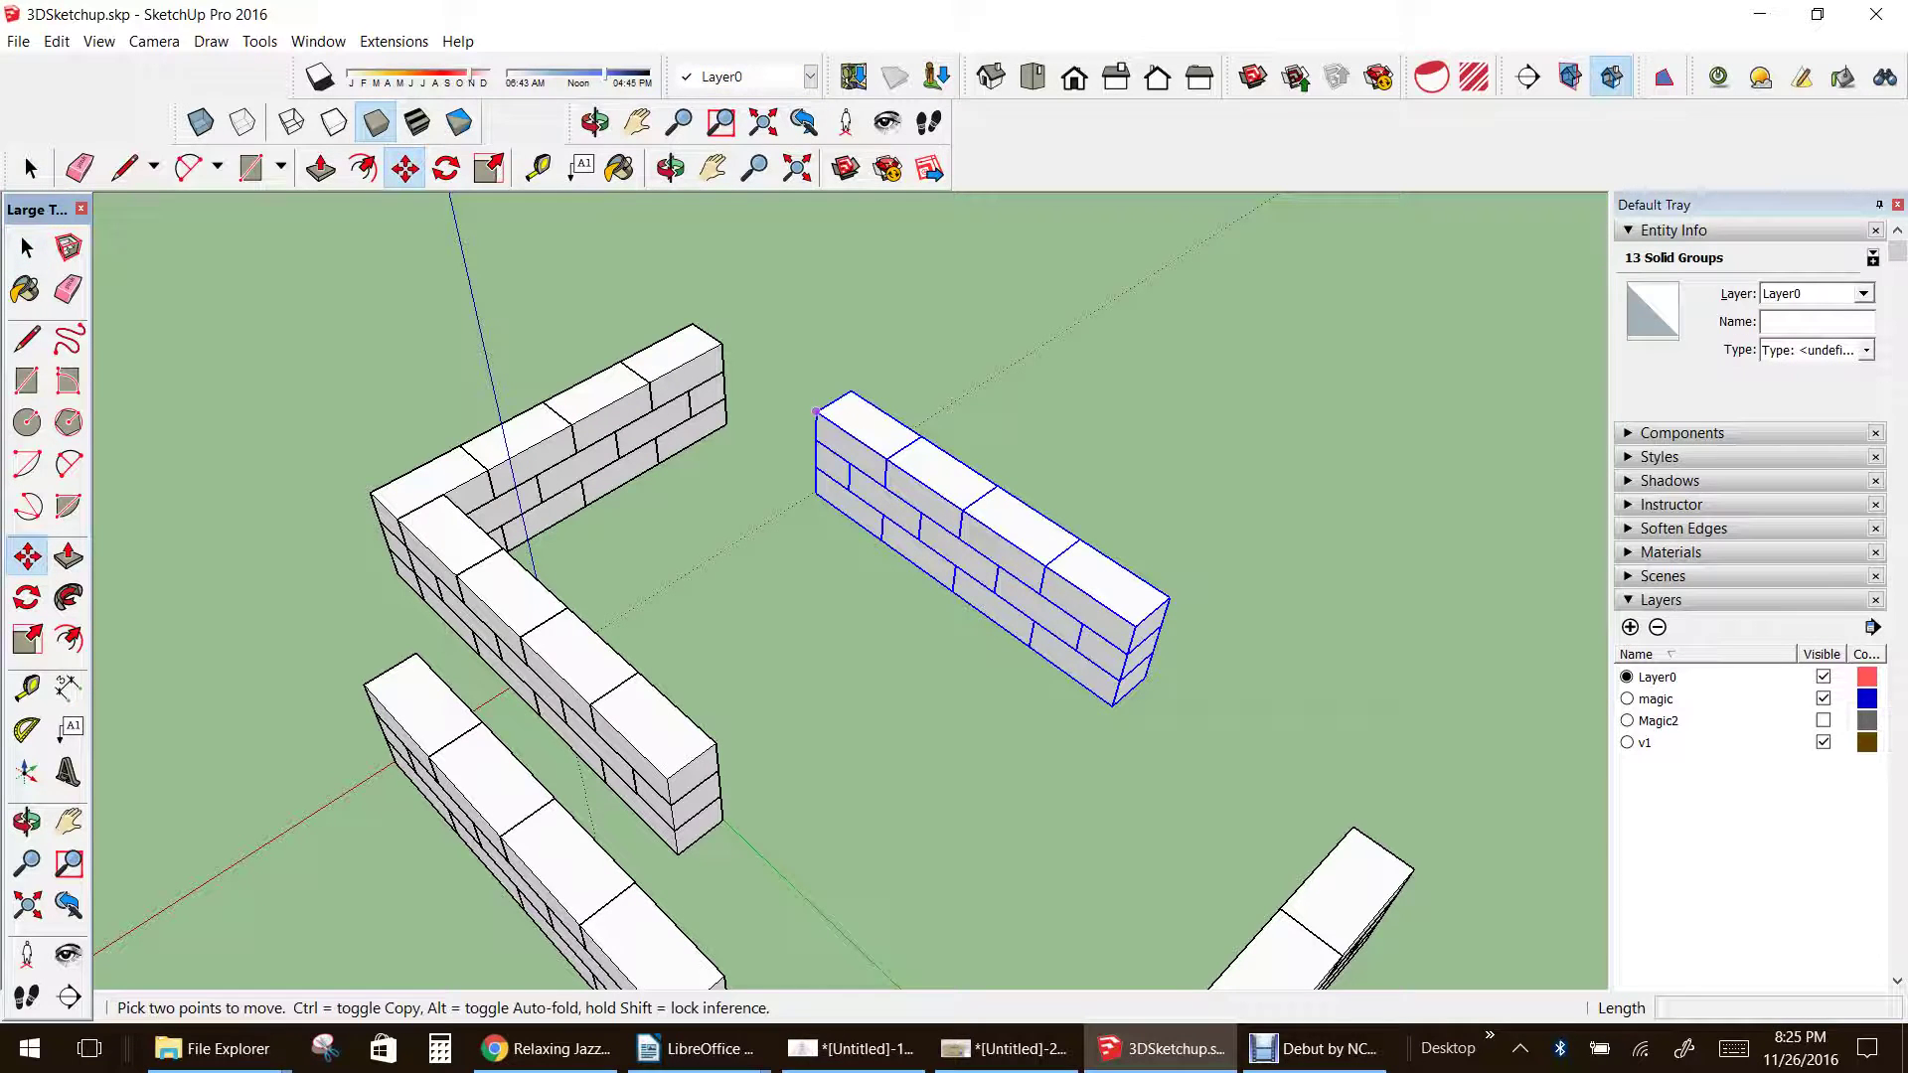
pyautogui.click(815, 410)
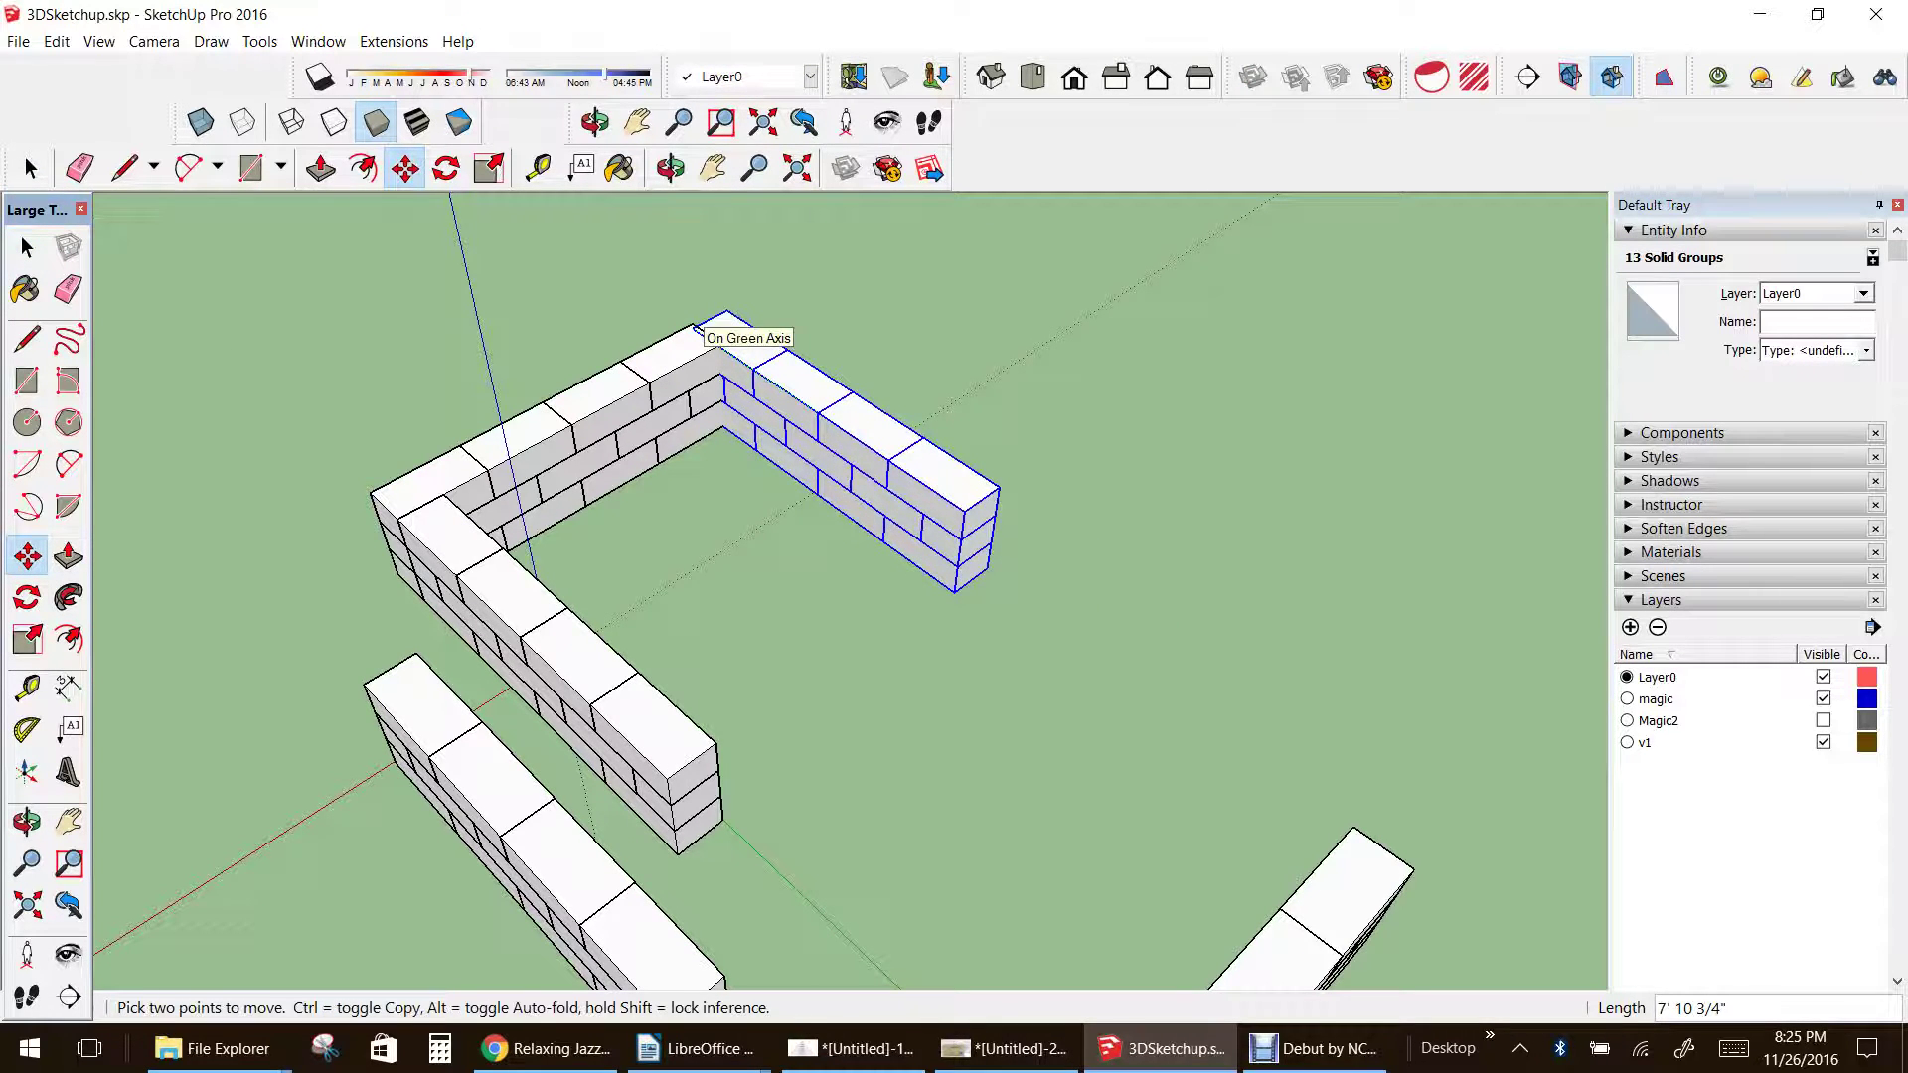
pyautogui.scroll(3, 693, 323)
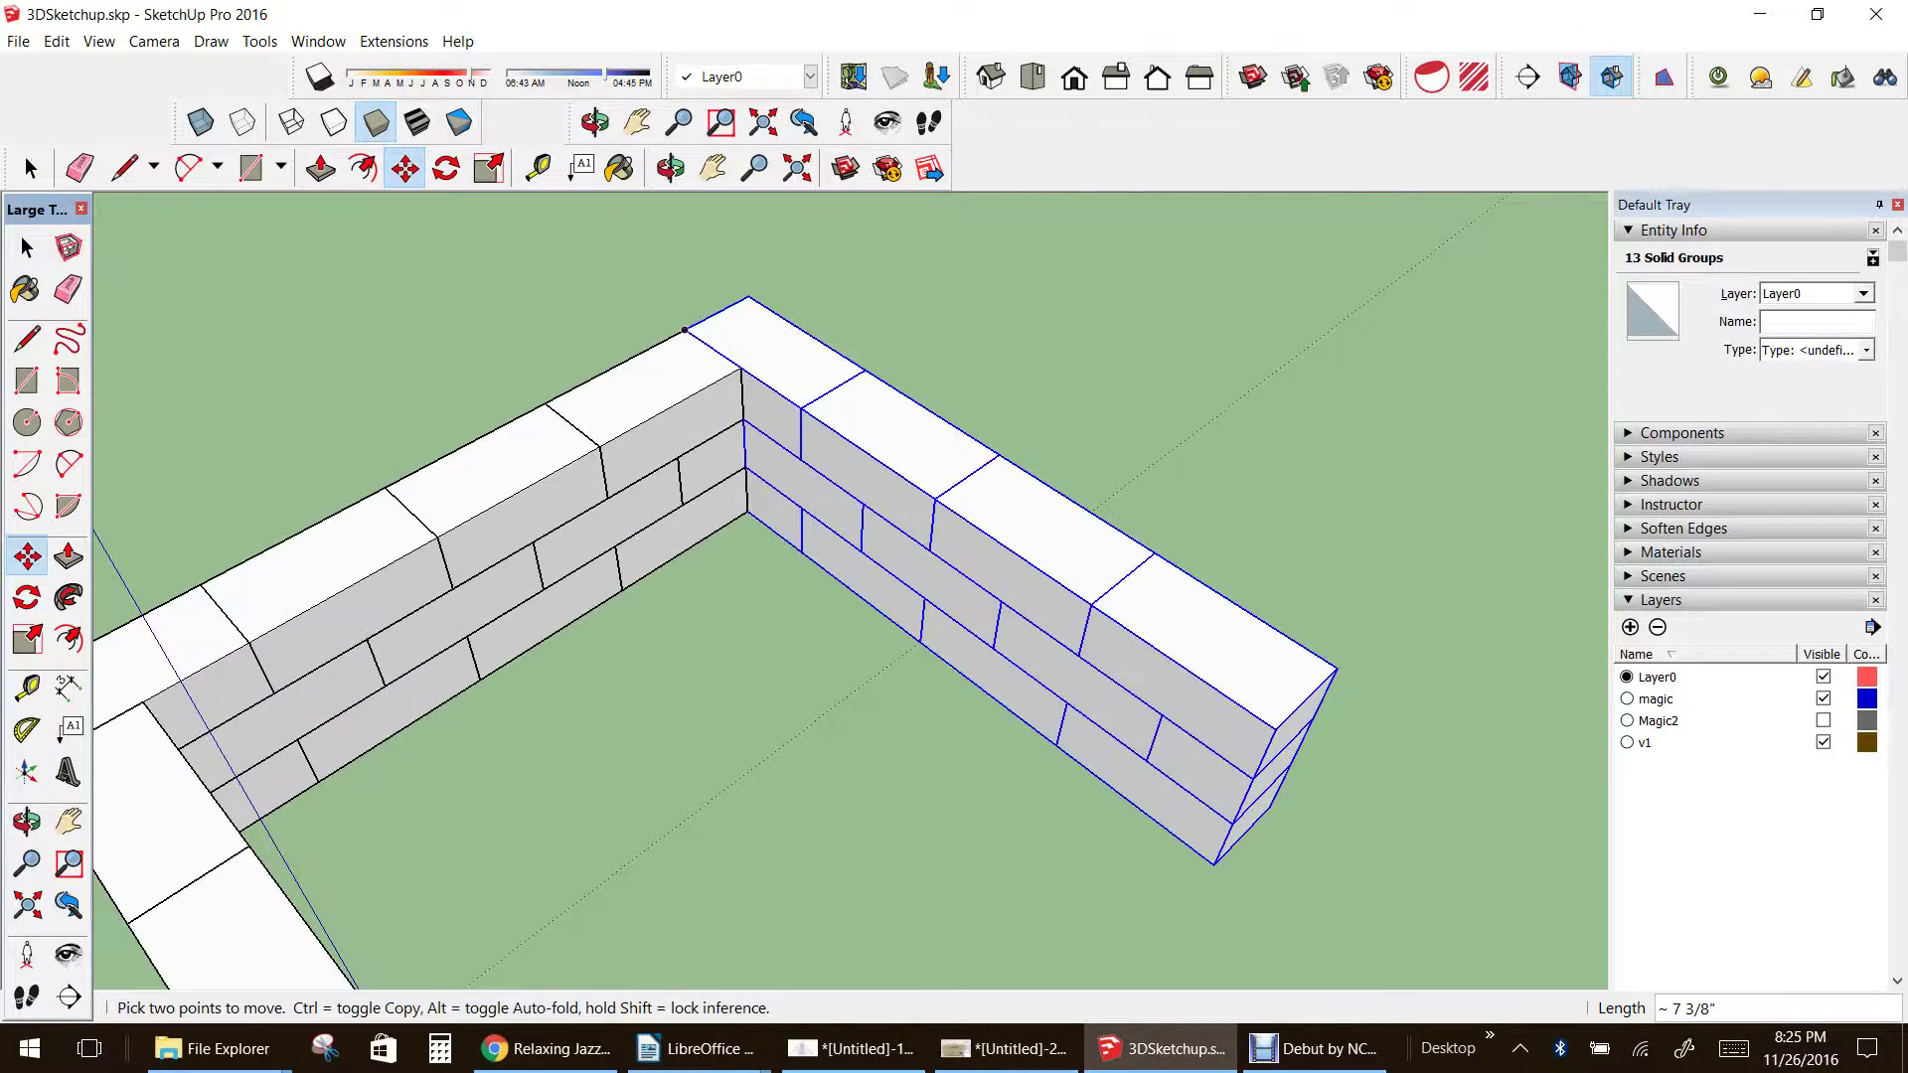
pyautogui.click(686, 329)
# - Move the separate wall crossing the green axis by its top back corner onto the third side's end corner, closing the square
pyautogui.scroll(-5, 686, 328)
pyautogui.press('space')
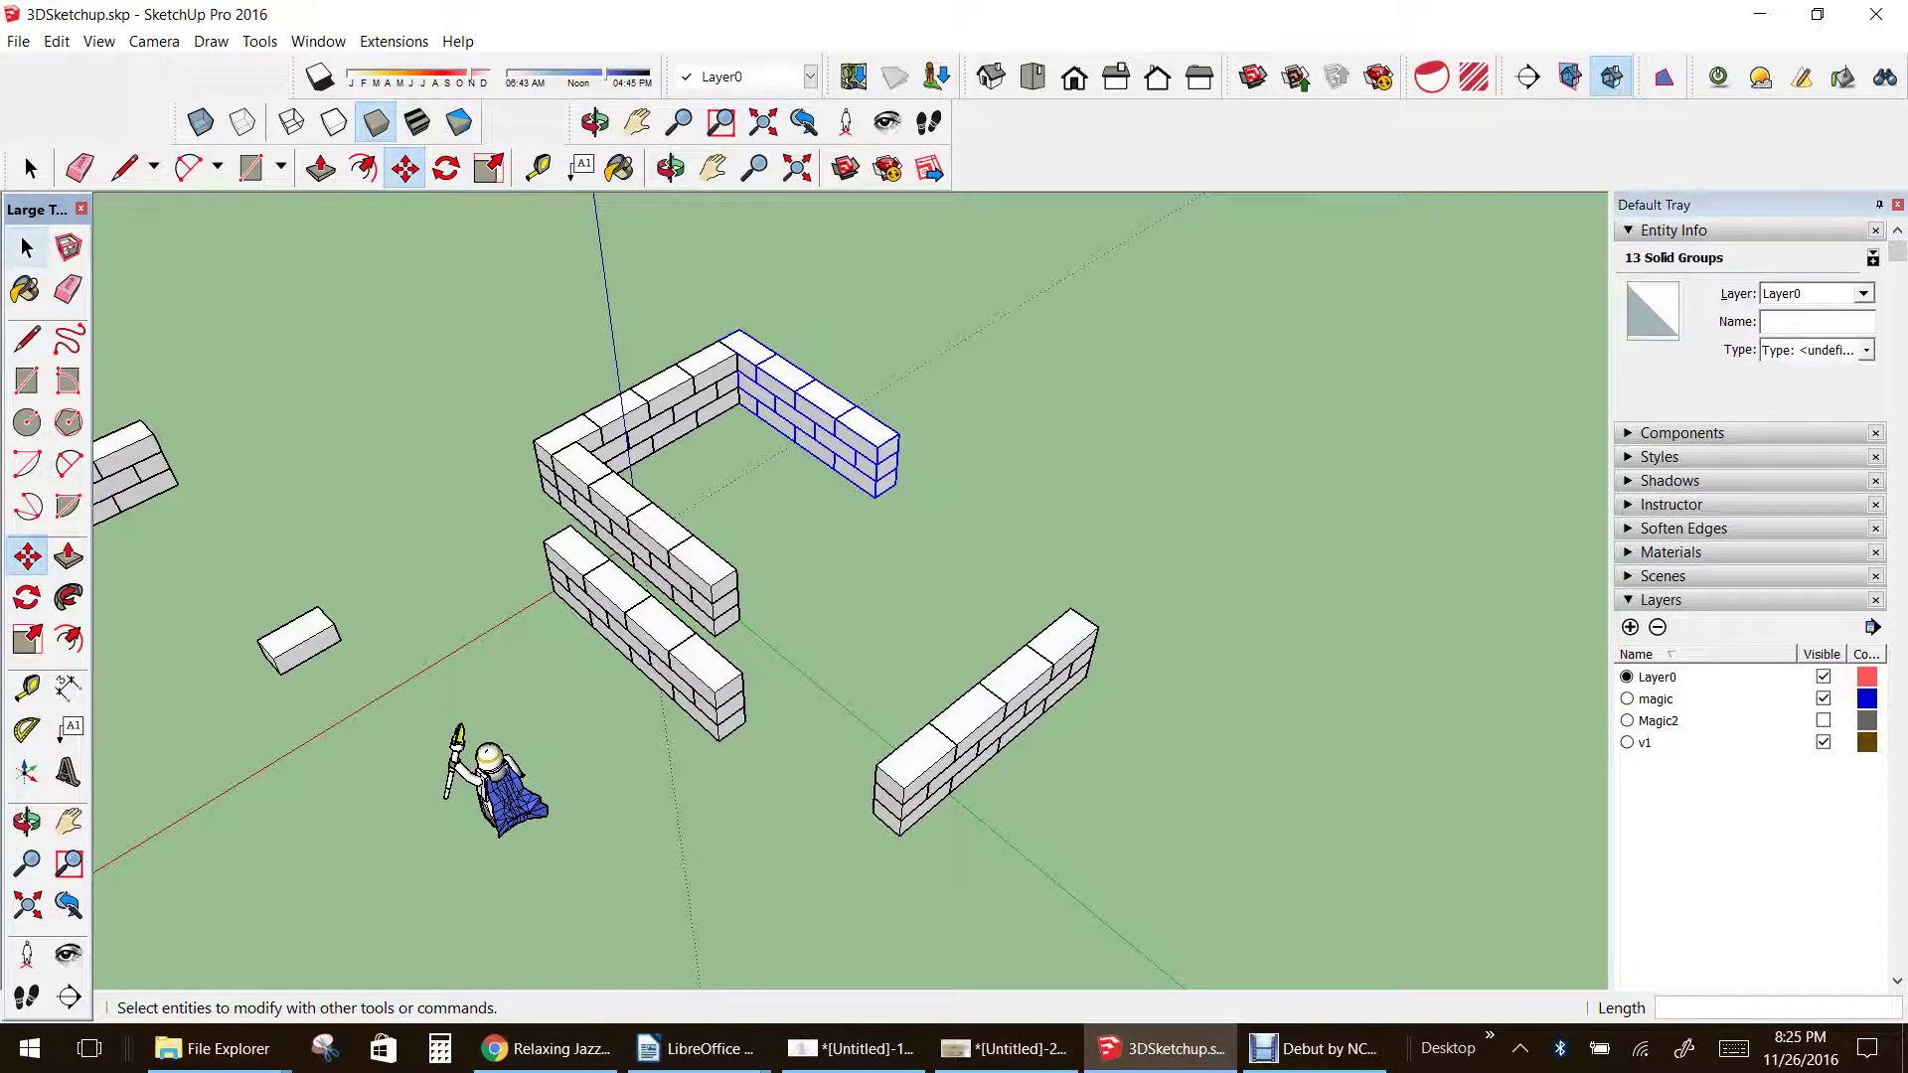
pyautogui.moveTo(1031, 712); pyautogui.dragTo(1214, 929)
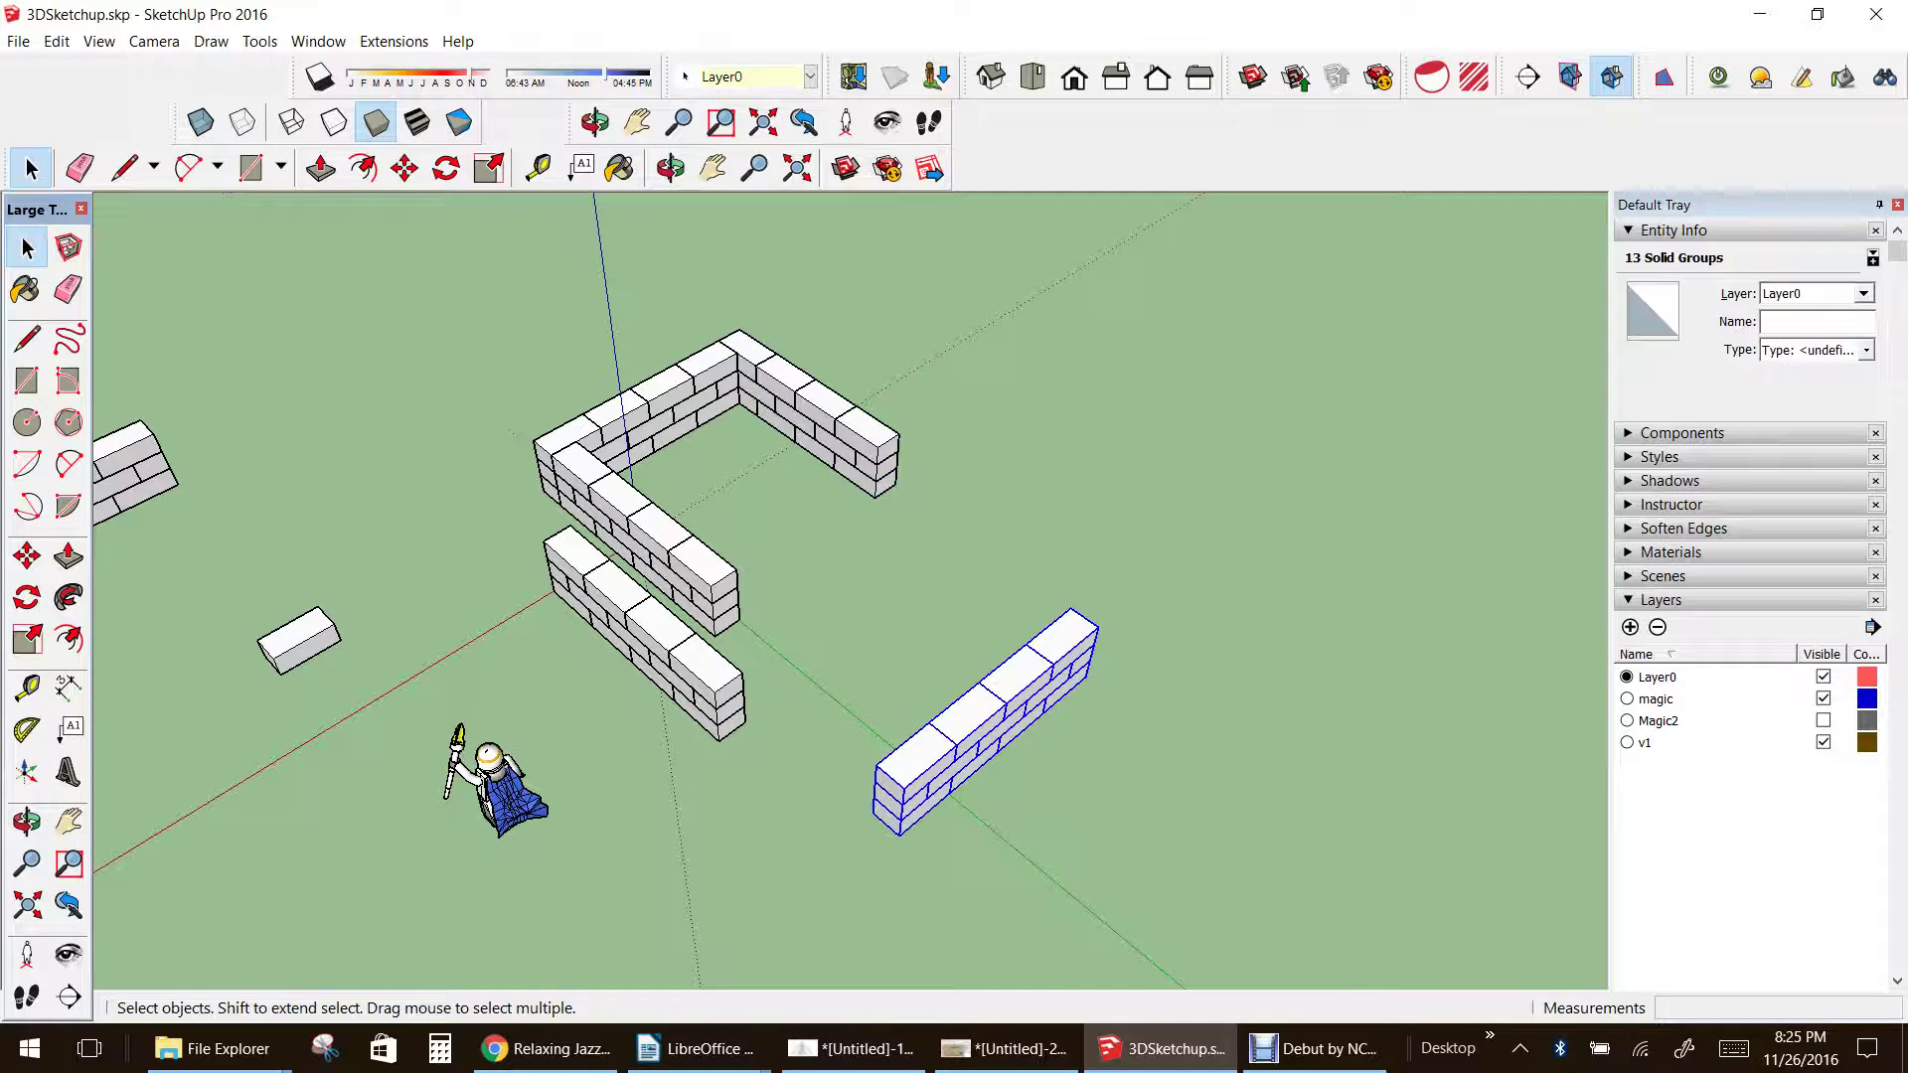
pyautogui.press('m')
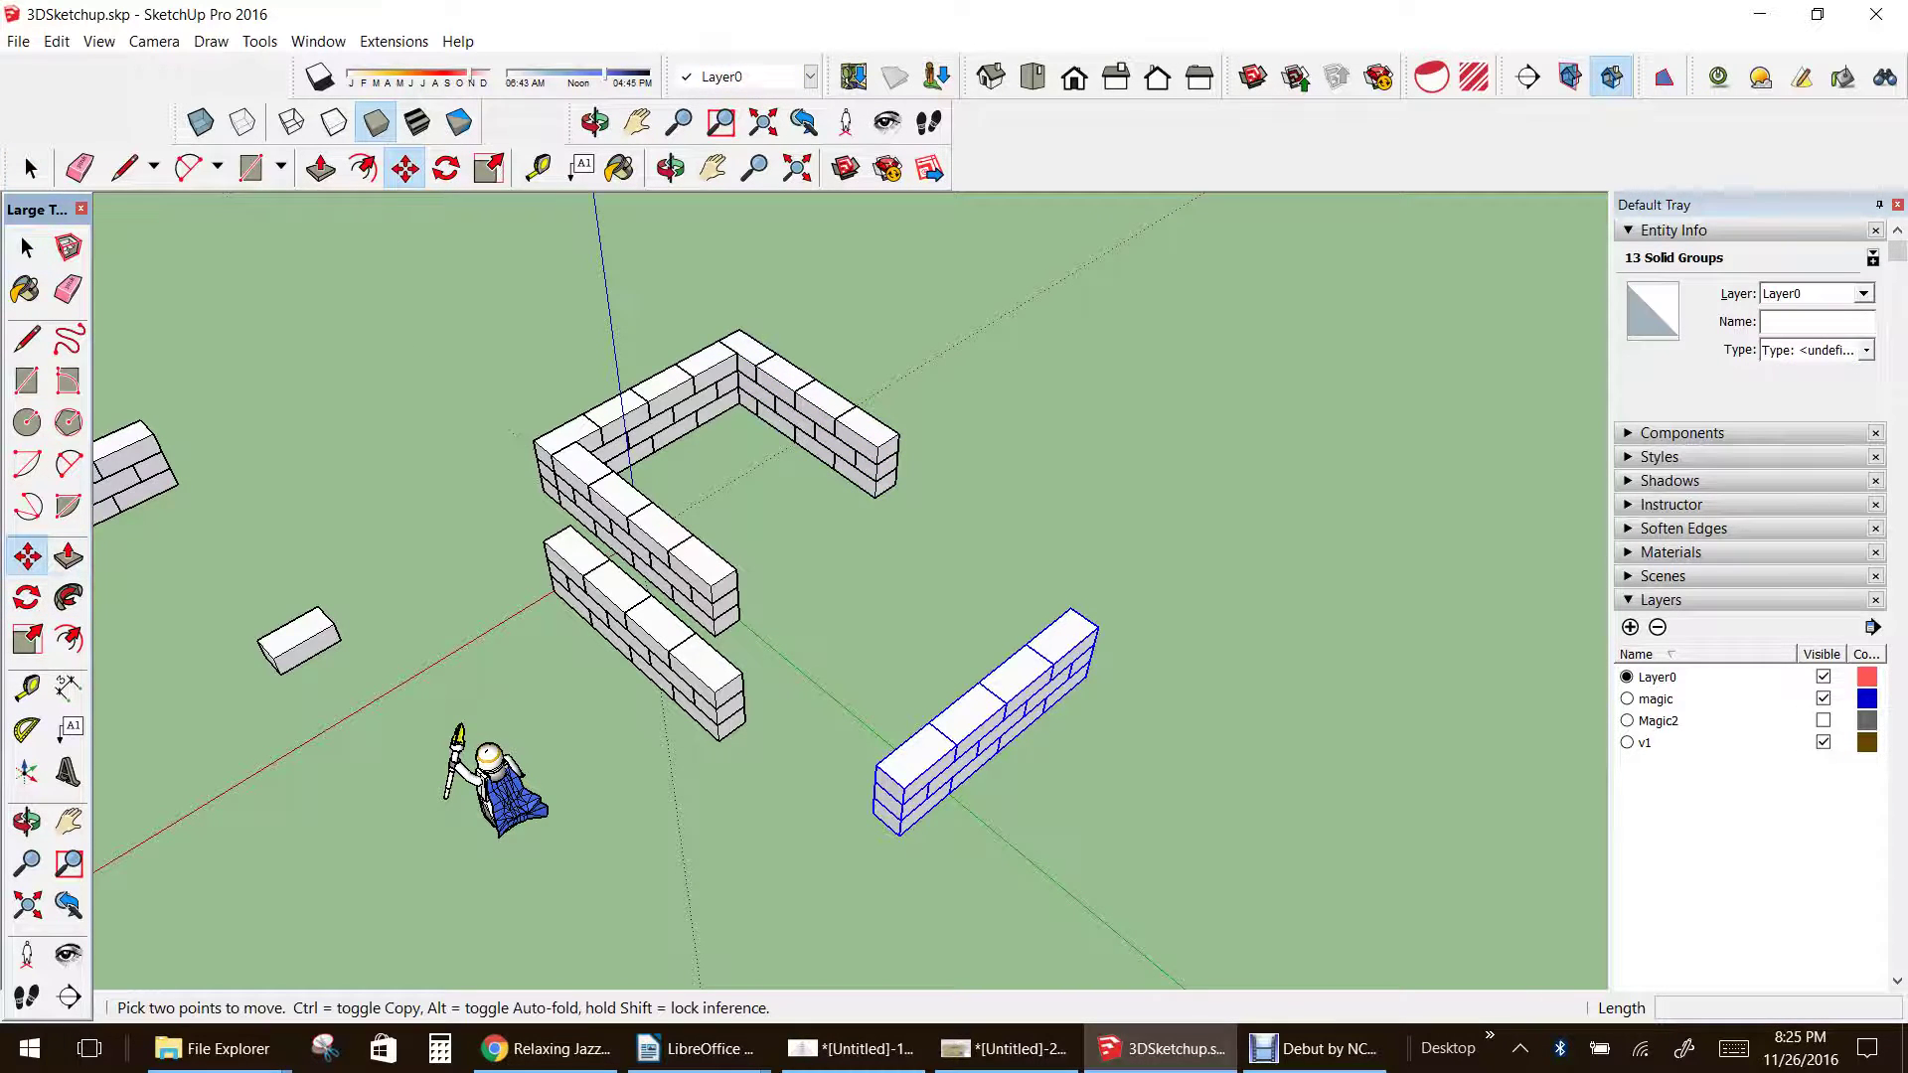
pyautogui.scroll(4, 1064, 612)
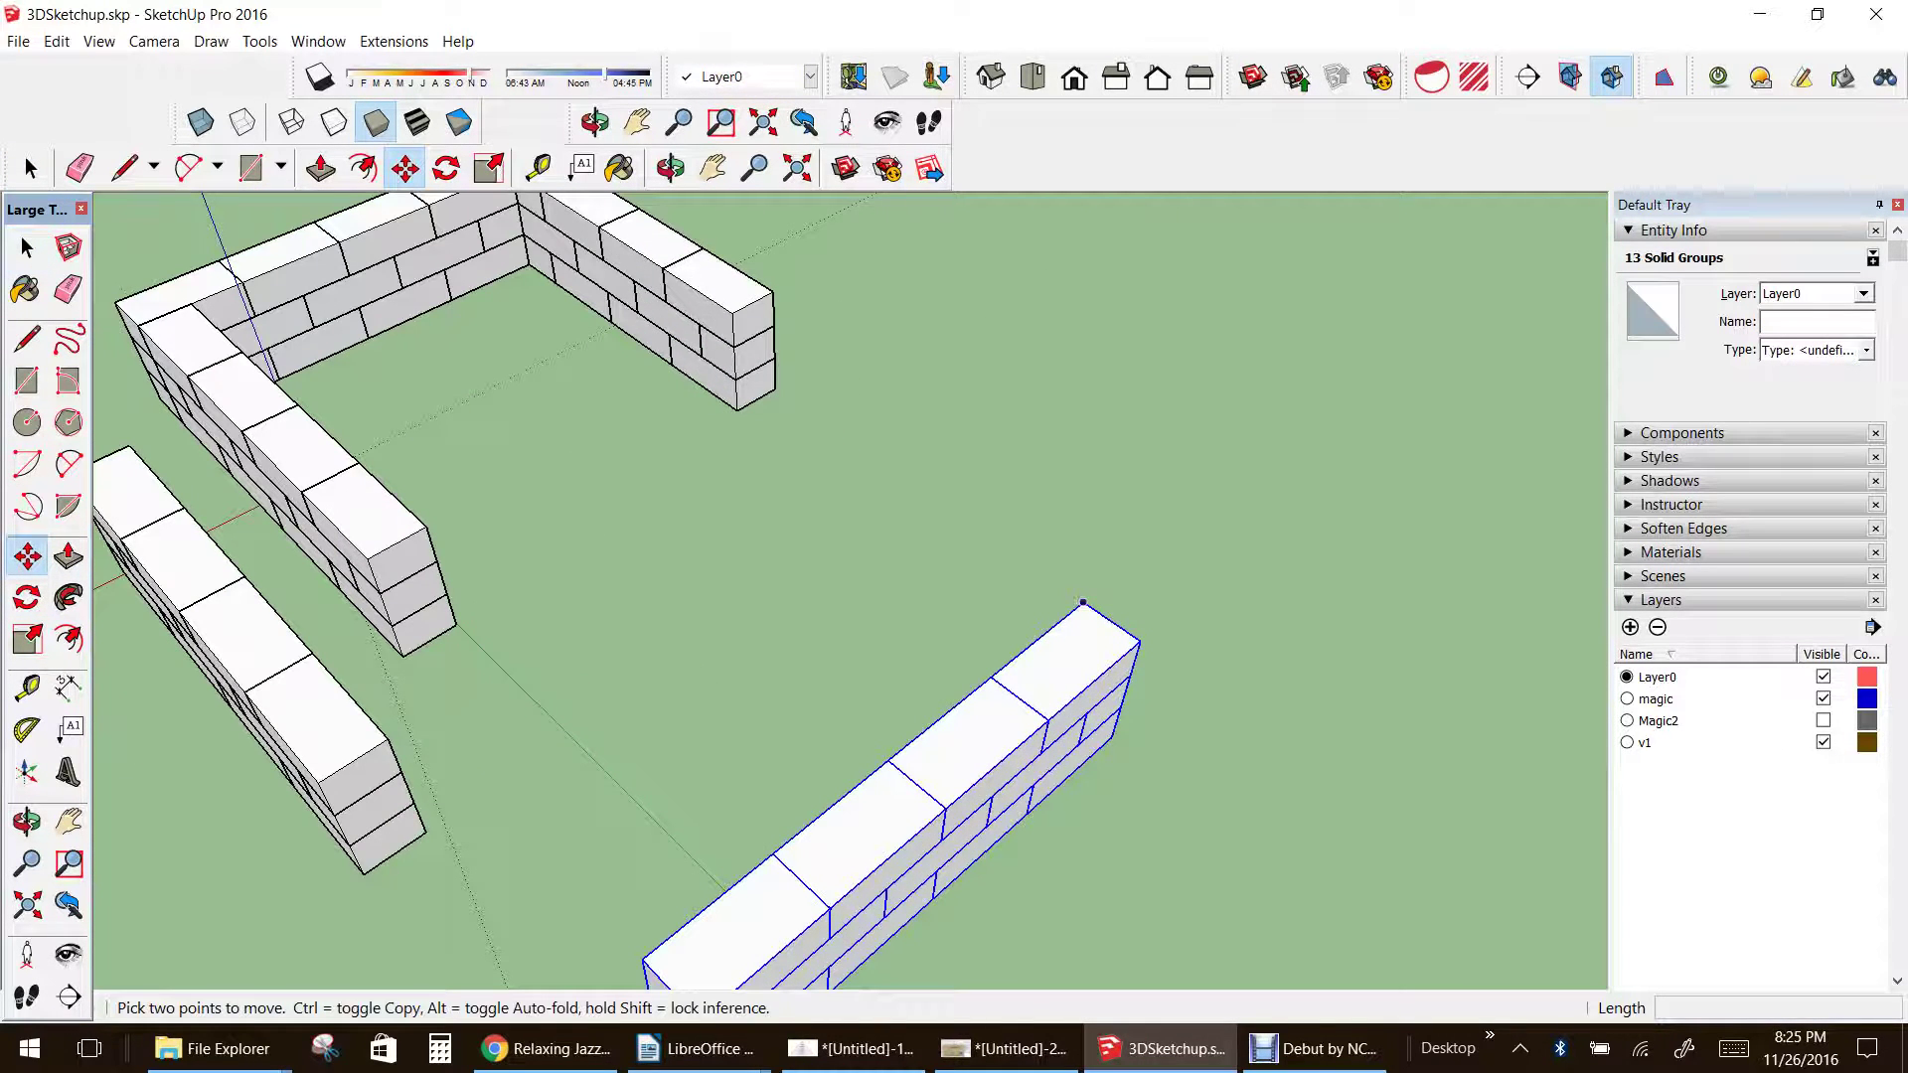
pyautogui.click(1083, 602)
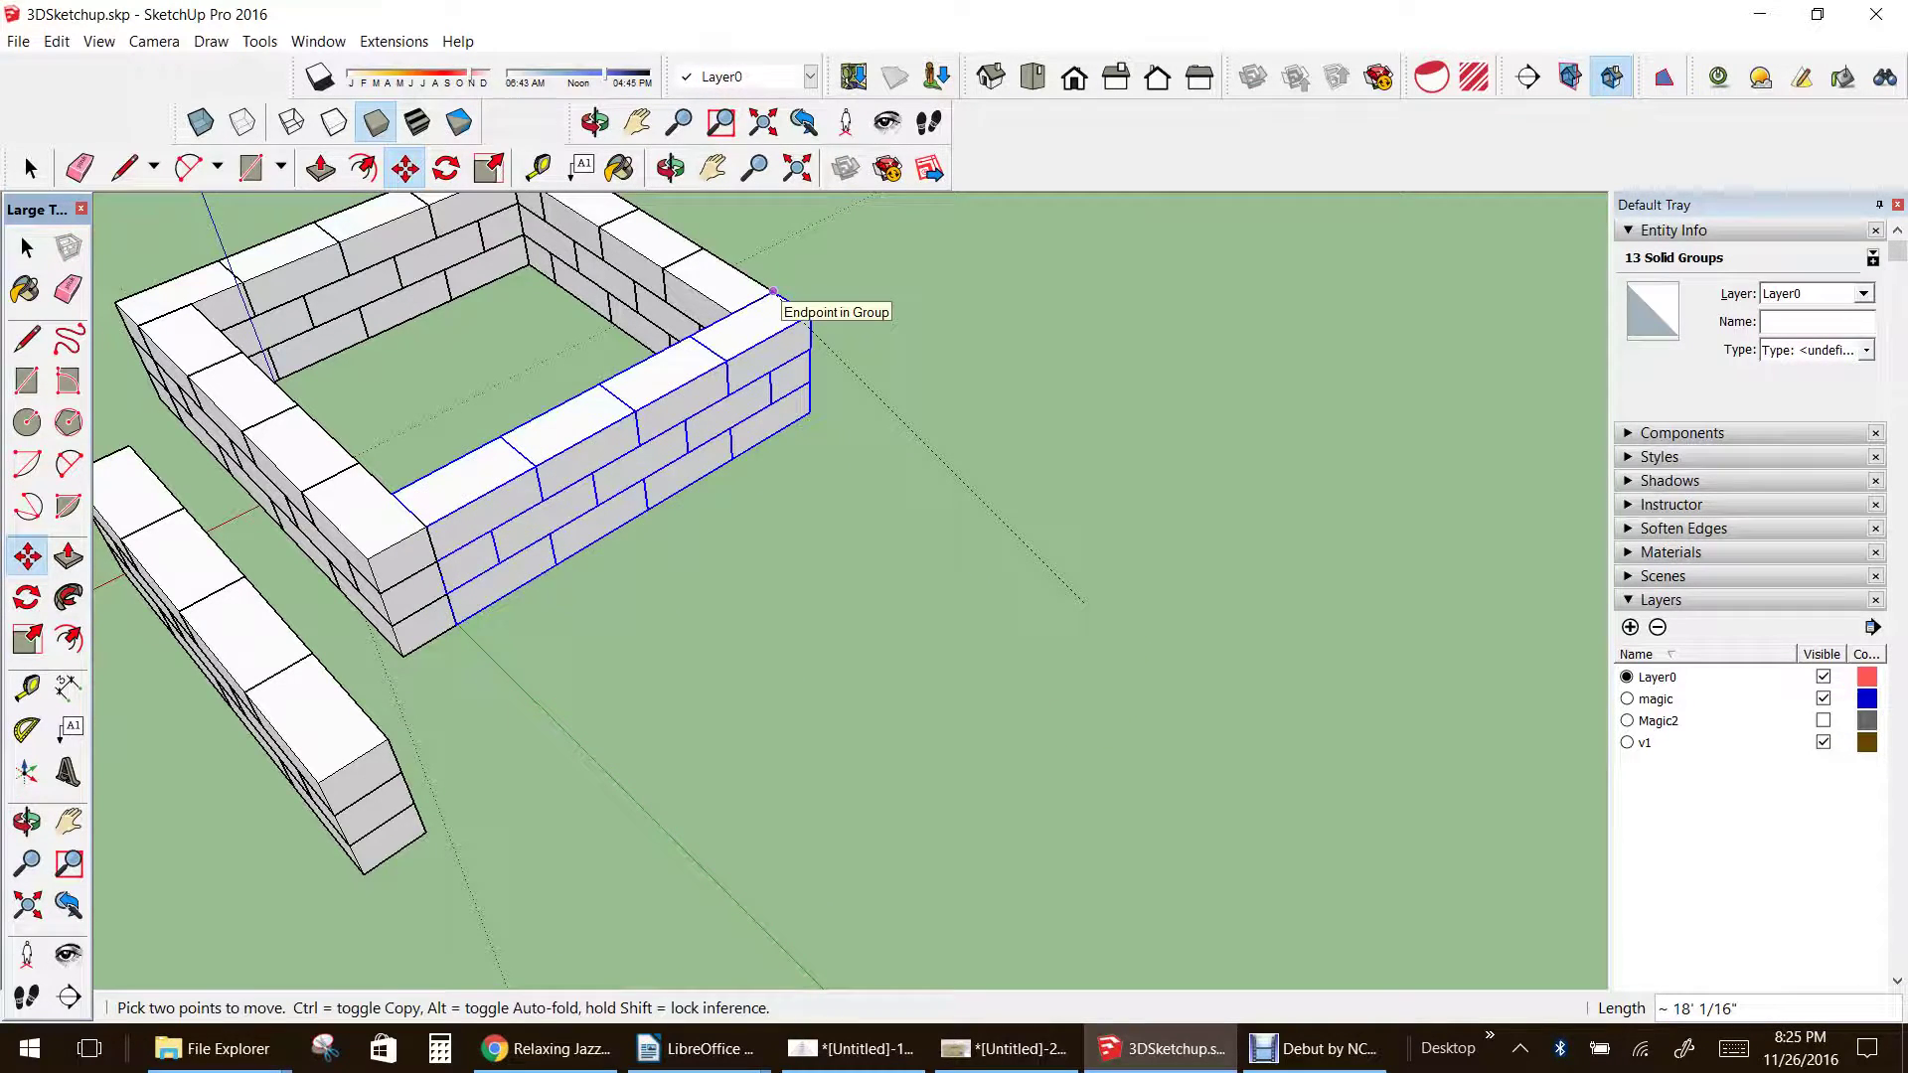
pyautogui.click(773, 291)
# - Move the spare wall in front of the square along the red axis past the figure, about 22' 6" away
pyautogui.scroll(-4, 773, 291)
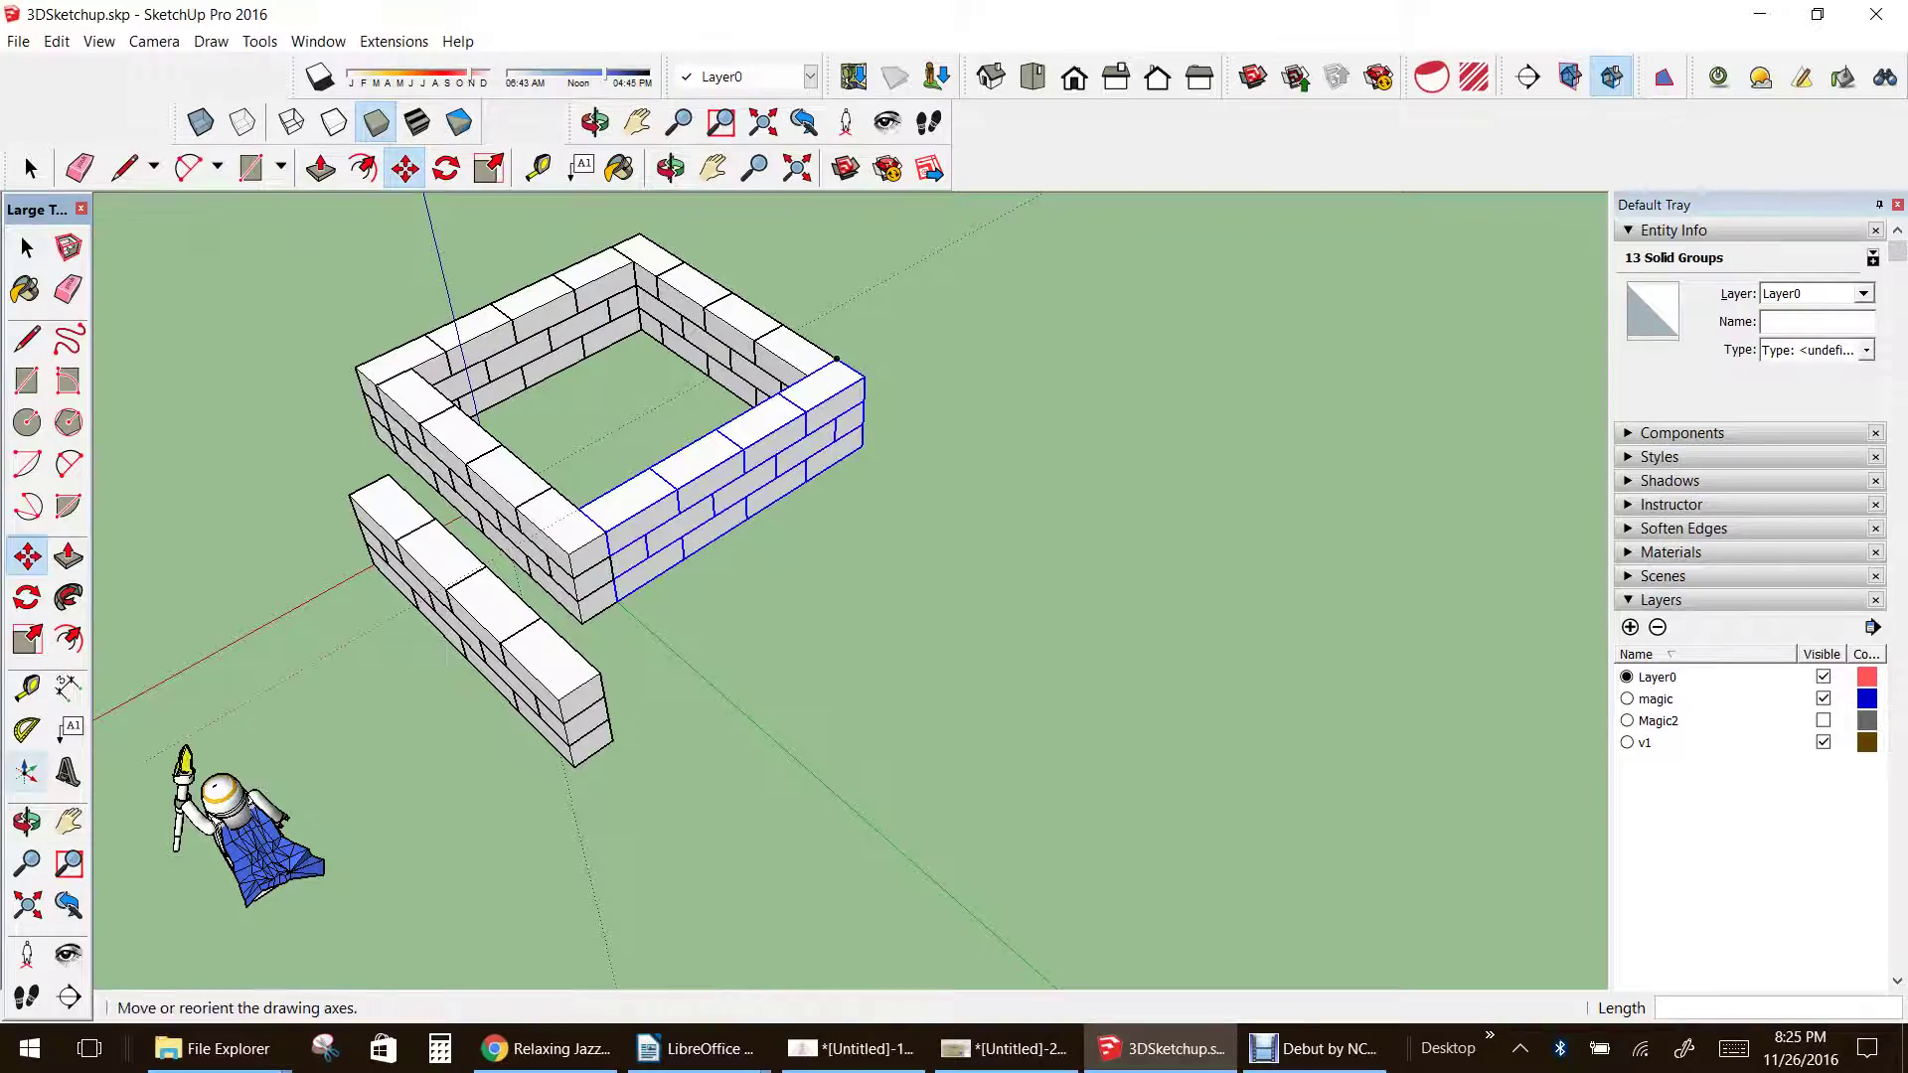
pyautogui.click(26, 822)
pyautogui.moveTo(239, 636)
pyautogui.mouseDown()
pyautogui.moveTo(716, 656)
pyautogui.moveTo(879, 631)
pyautogui.mouseUp()
pyautogui.click(30, 168)
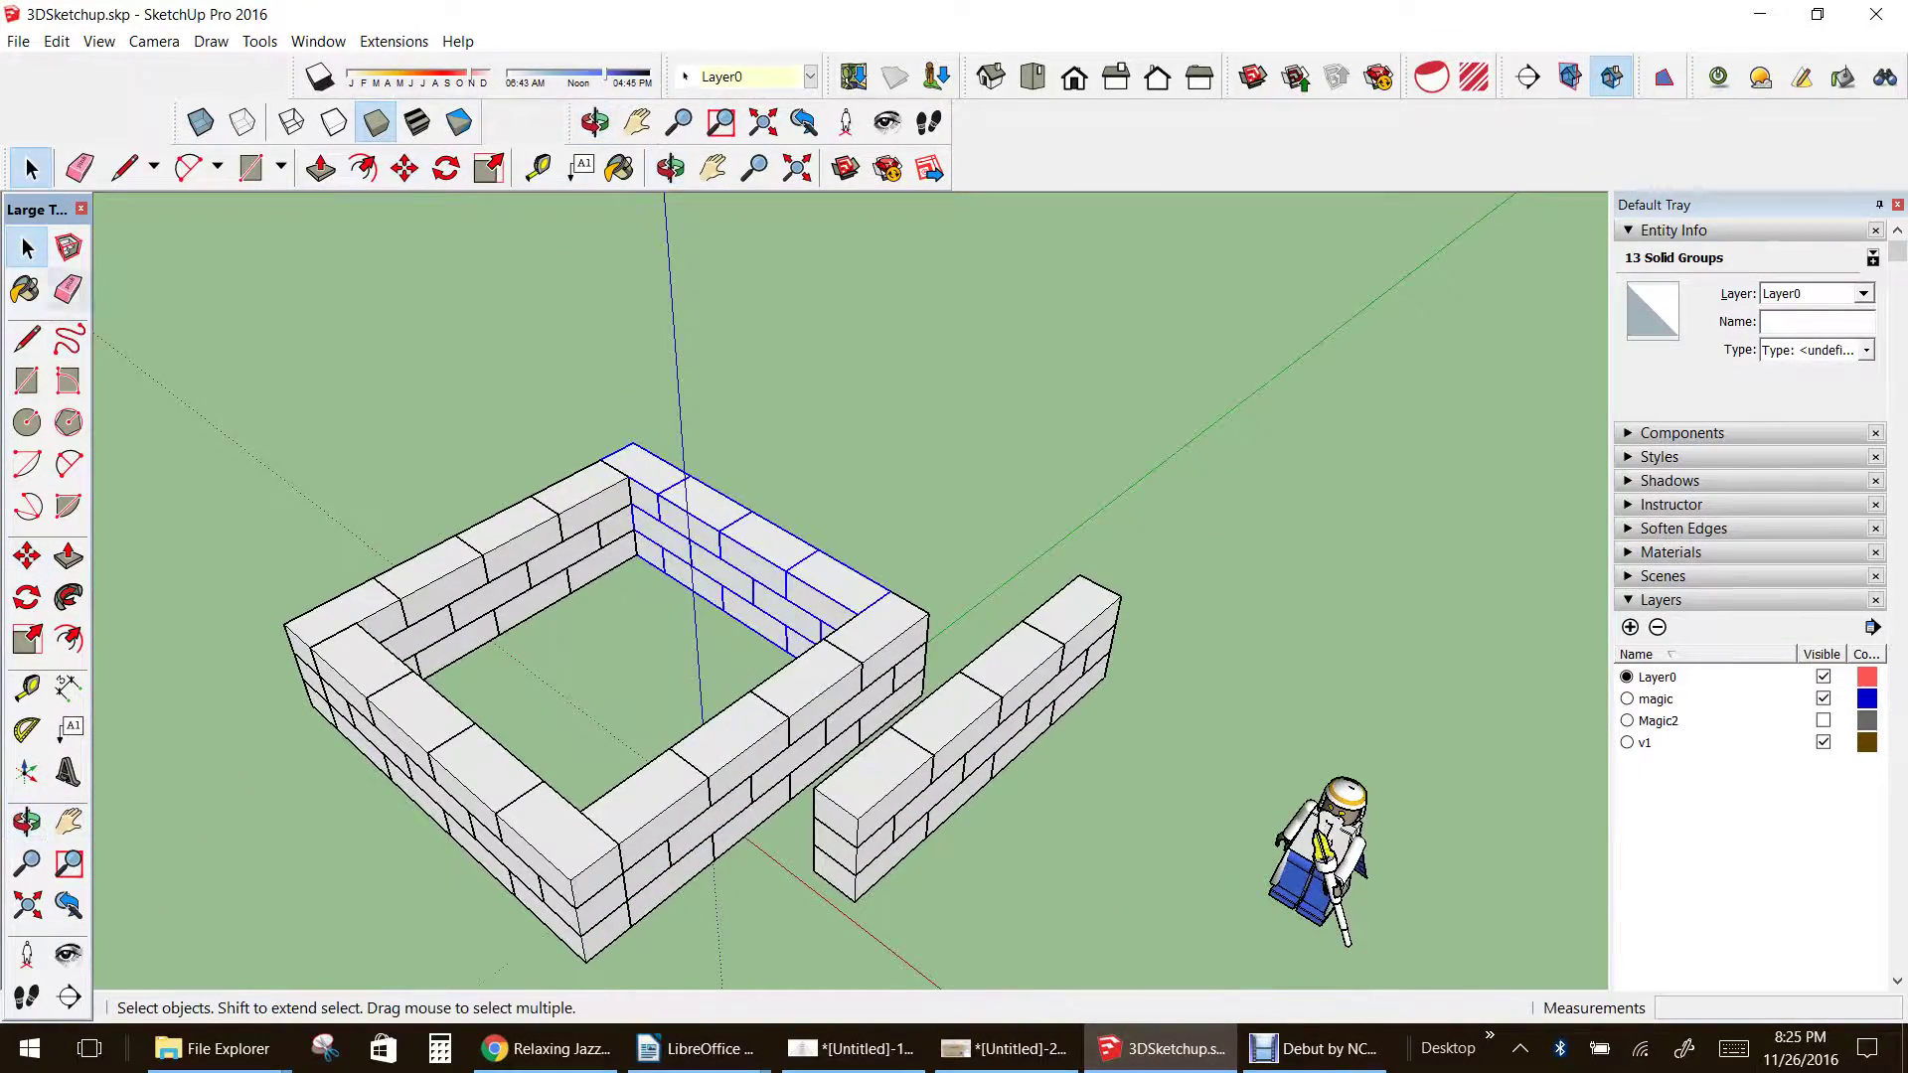
pyautogui.scroll(-3, 794, 675)
pyautogui.click(27, 822)
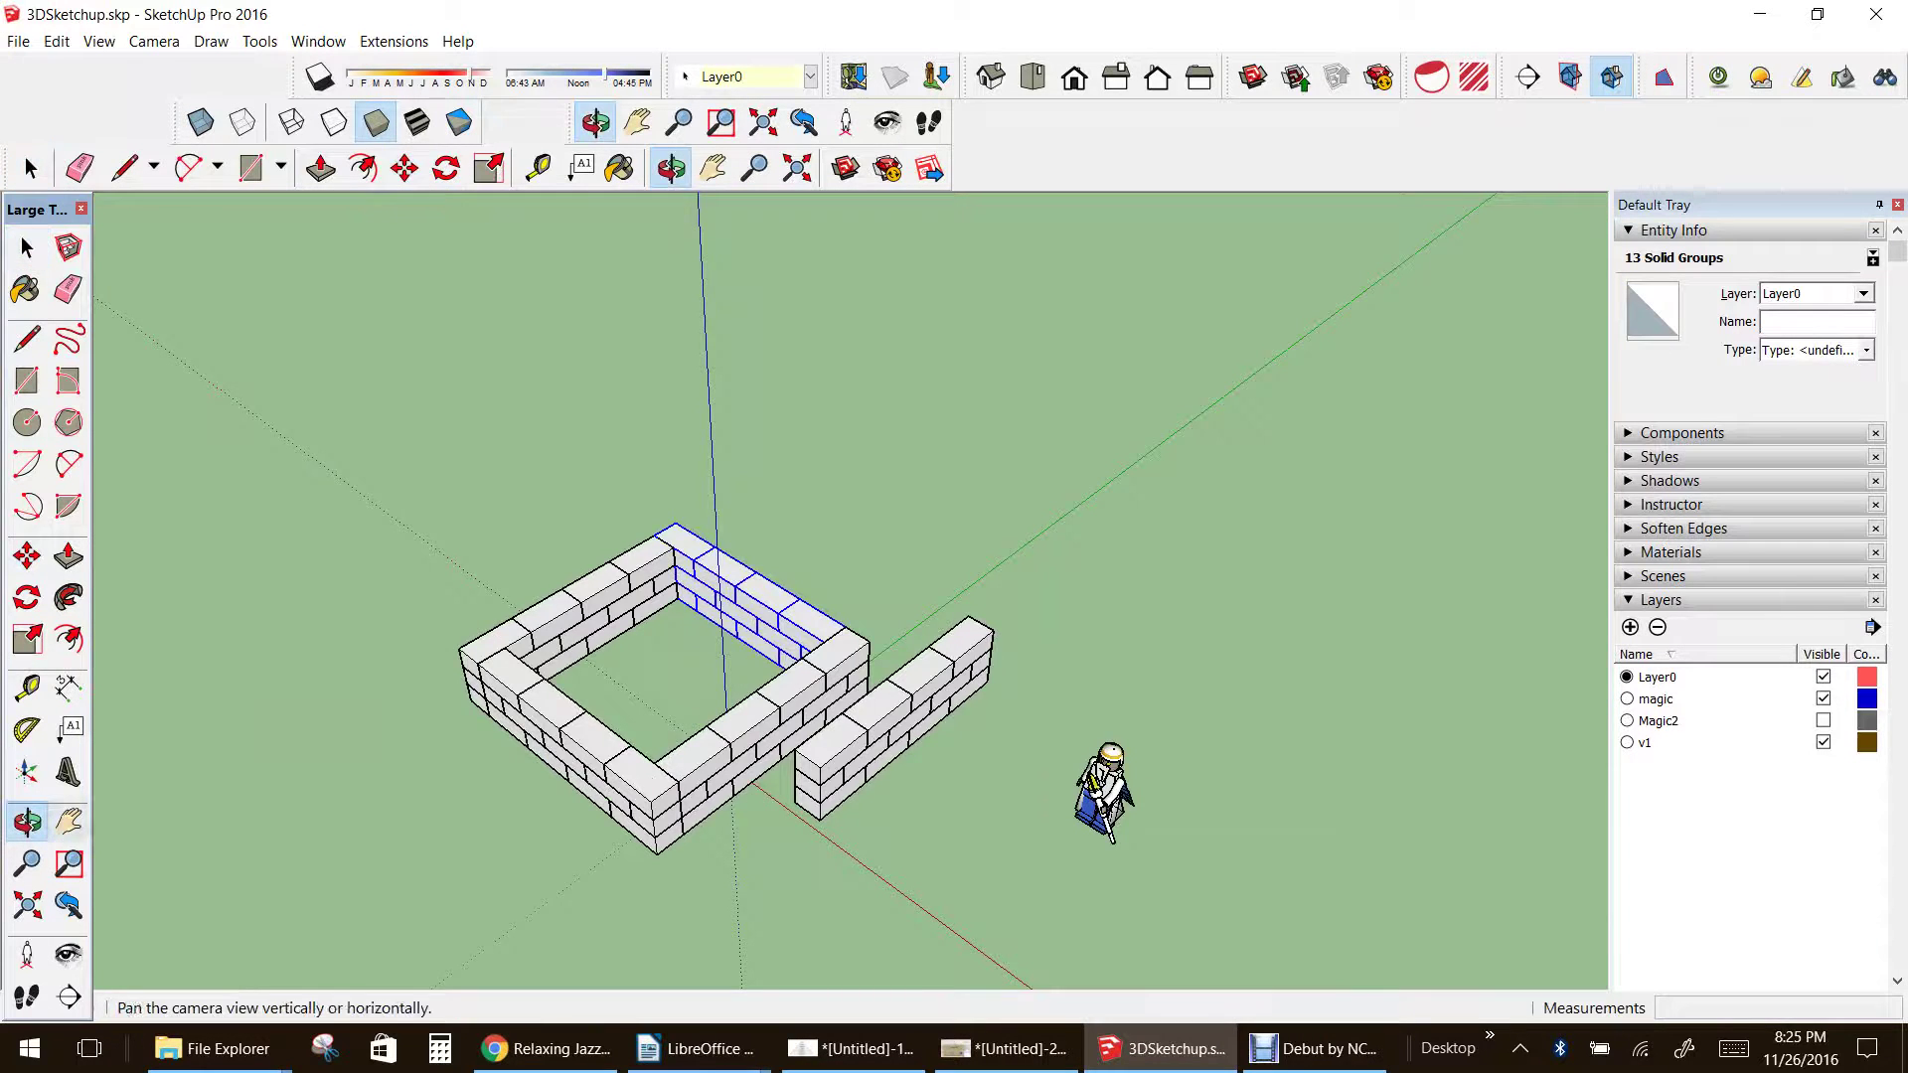
pyautogui.moveTo(328, 715); pyautogui.dragTo(557, 745)
pyautogui.scroll(3, 944, 795)
pyautogui.moveTo(795, 775); pyautogui.dragTo(866, 771)
pyautogui.click(27, 247)
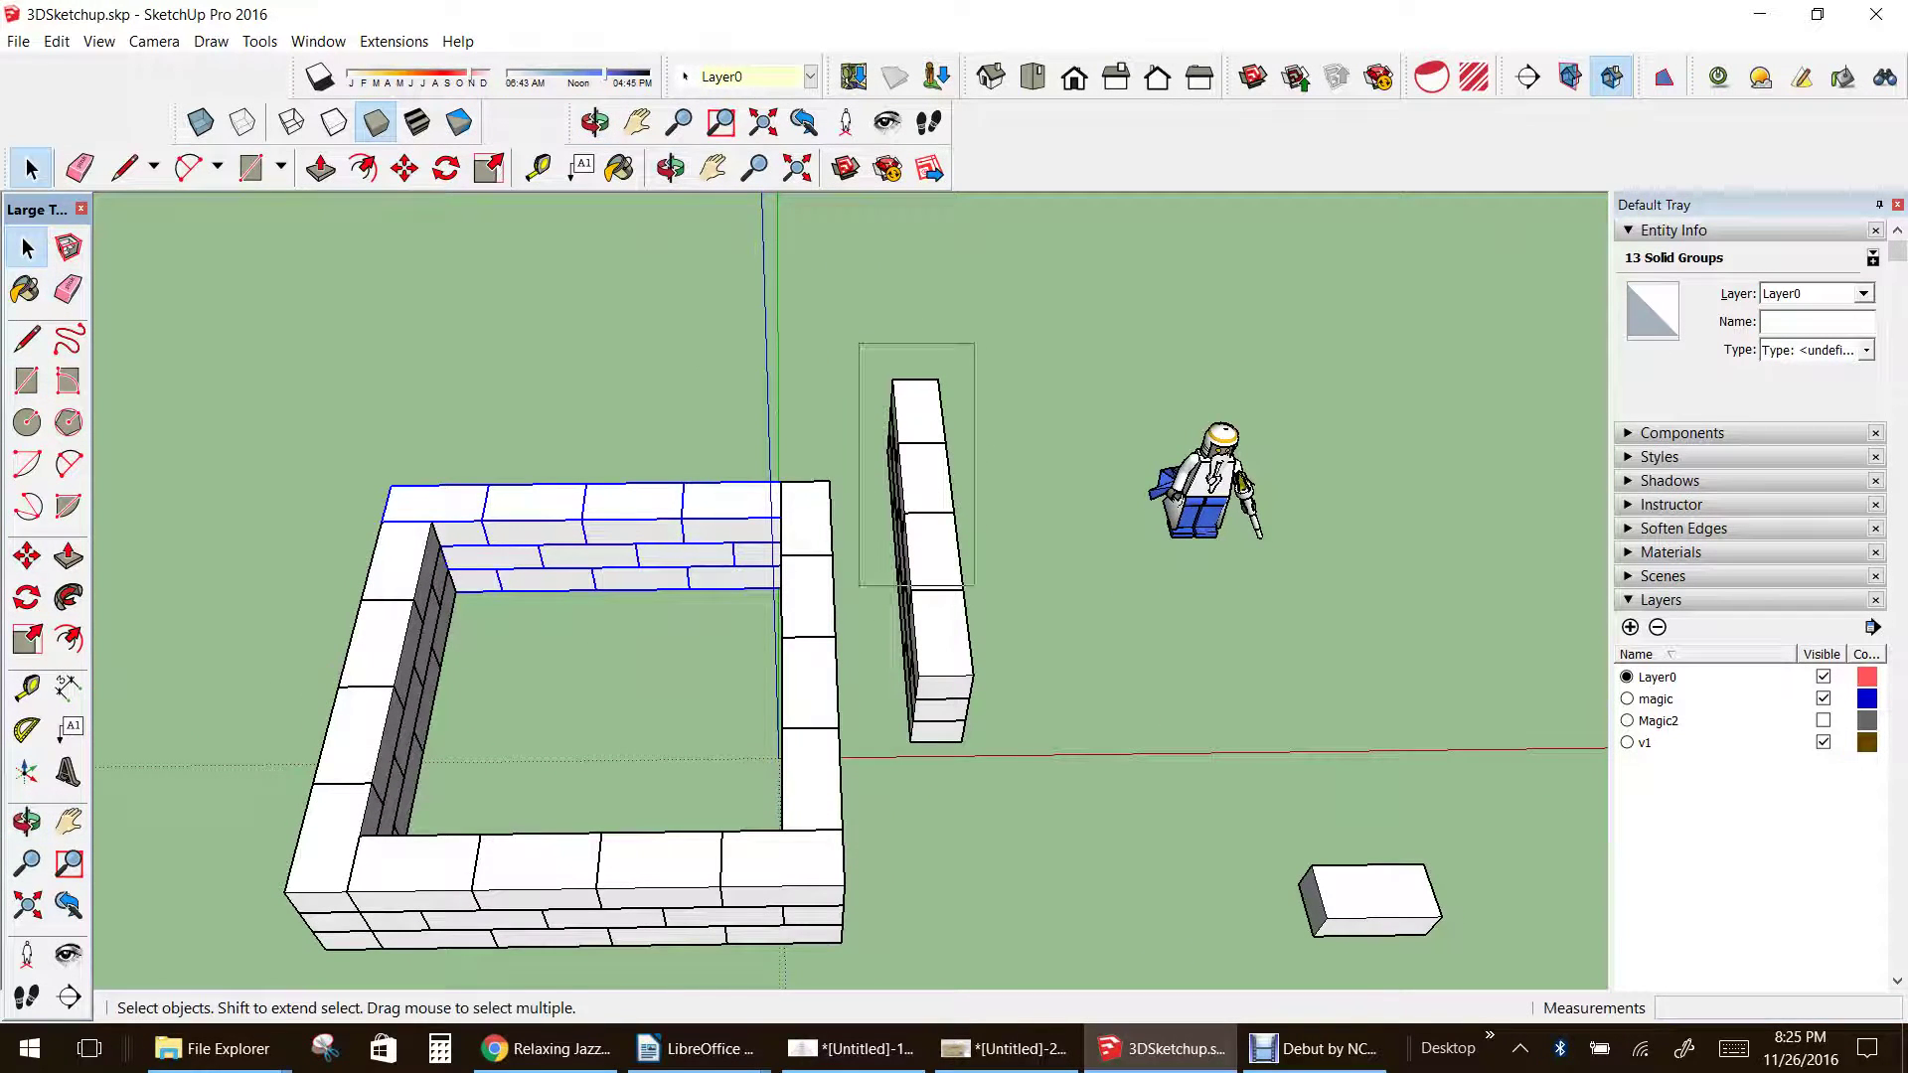
pyautogui.moveTo(973, 585); pyautogui.dragTo(1030, 804)
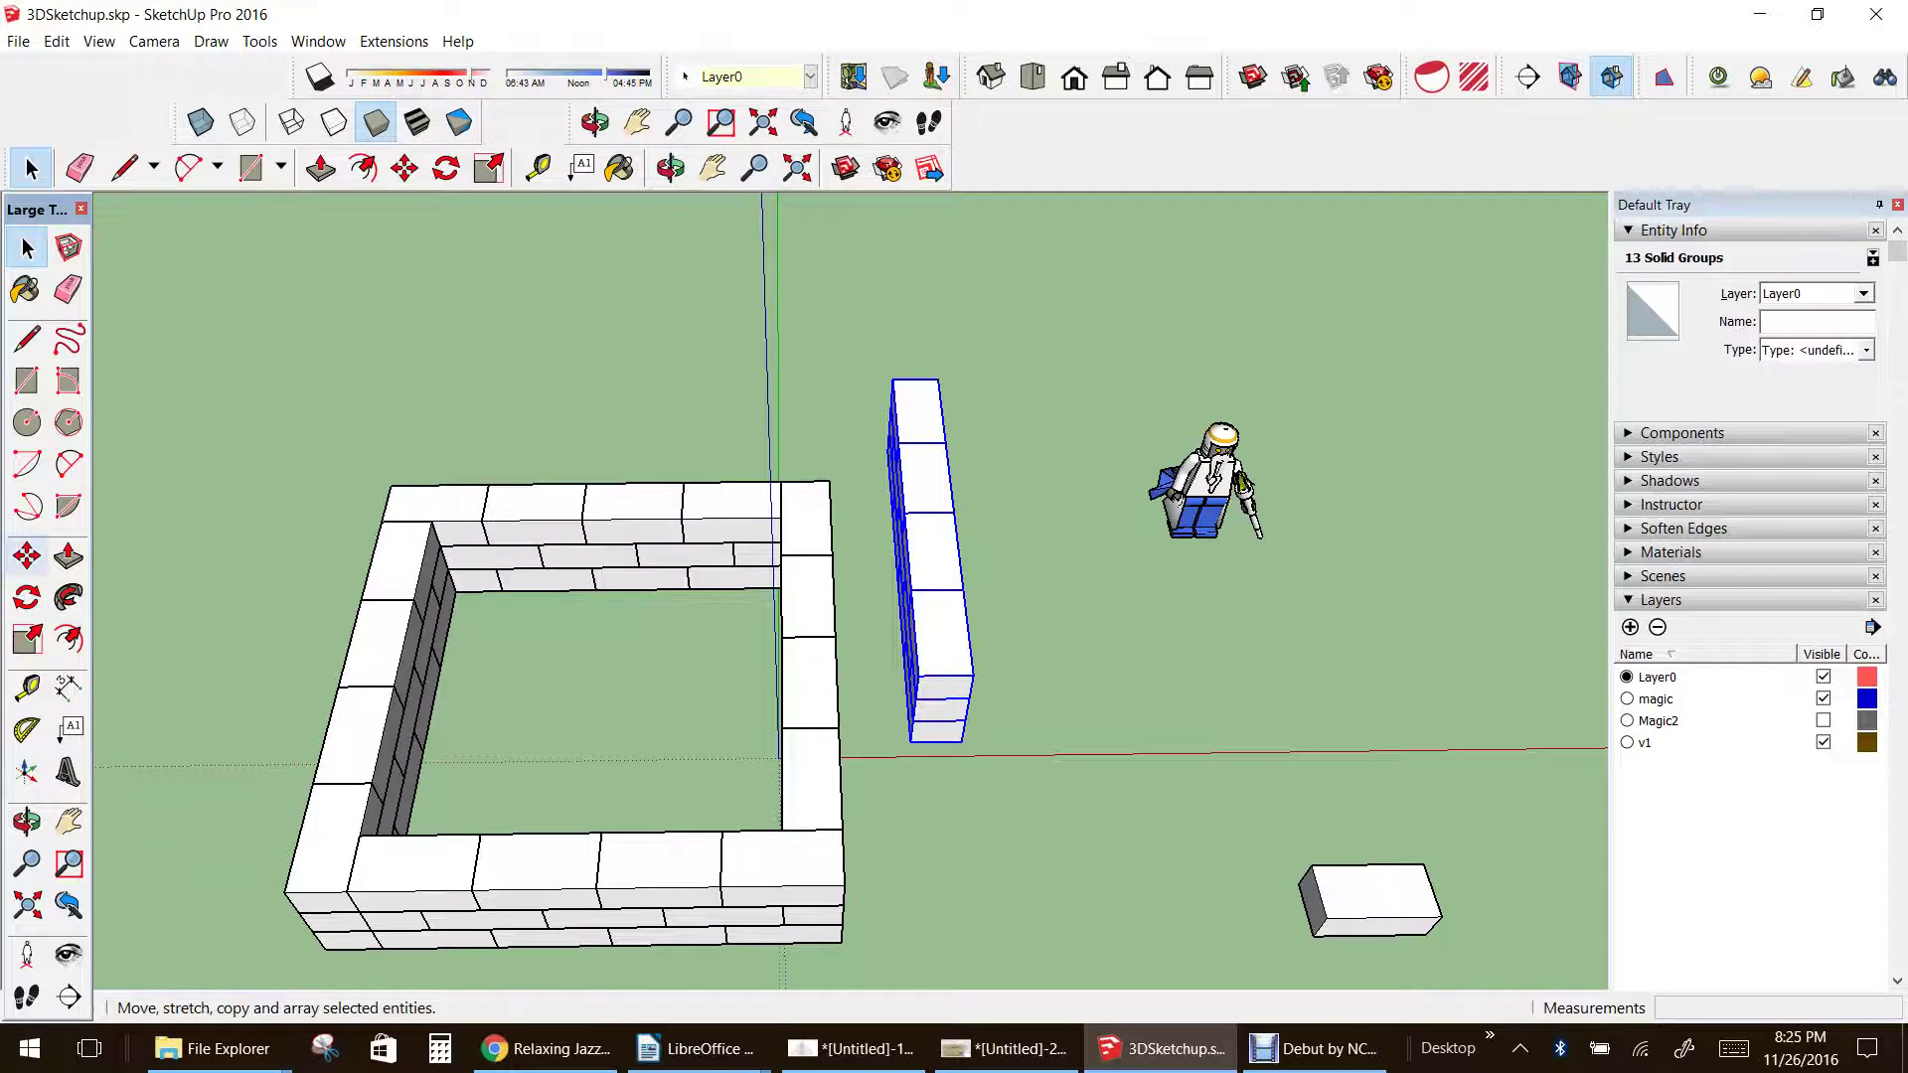
pyautogui.click(27, 557)
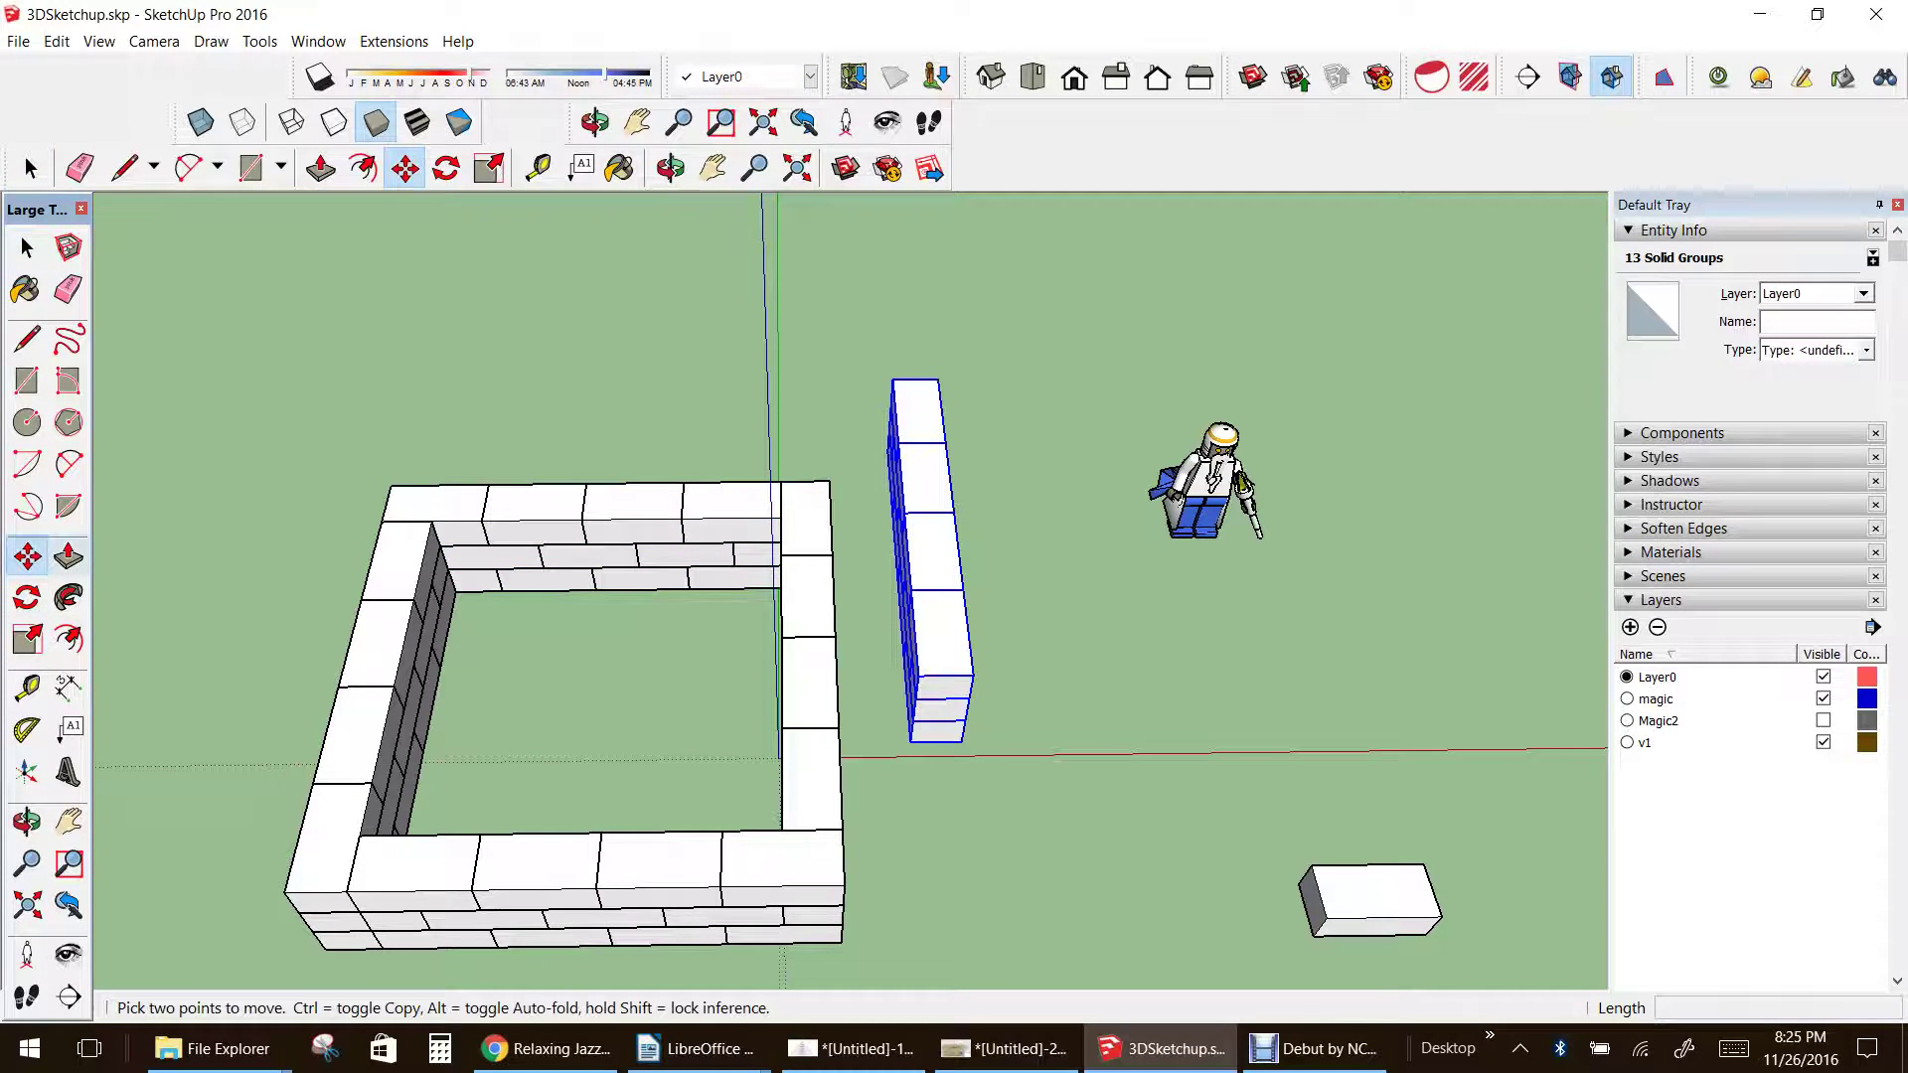
pyautogui.click(911, 740)
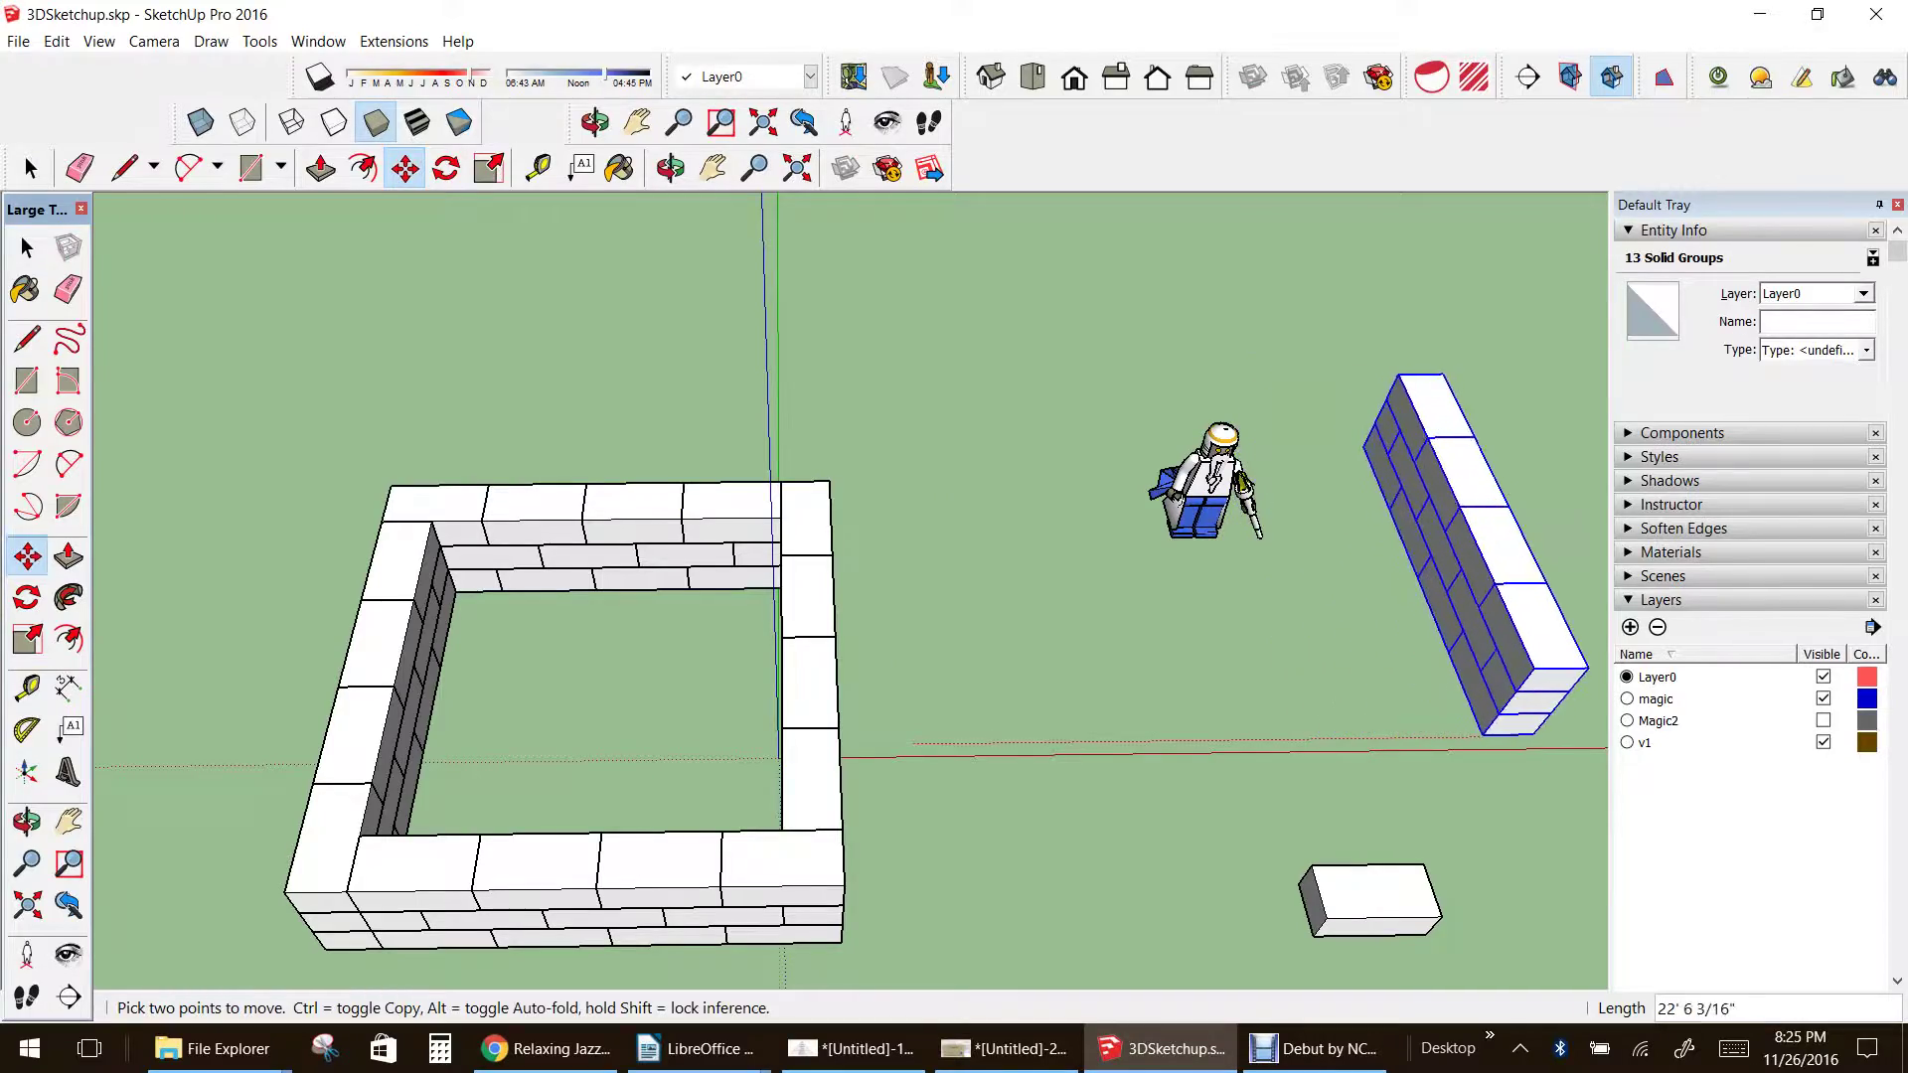
pyautogui.click(1506, 724)
# - Copy the whole three-course square enclosure straight up by 4' 6", stacking the copy on the original's top corner
pyautogui.click(27, 821)
pyautogui.moveTo(993, 675); pyautogui.dragTo(318, 527)
pyautogui.scroll(2, 745, 487)
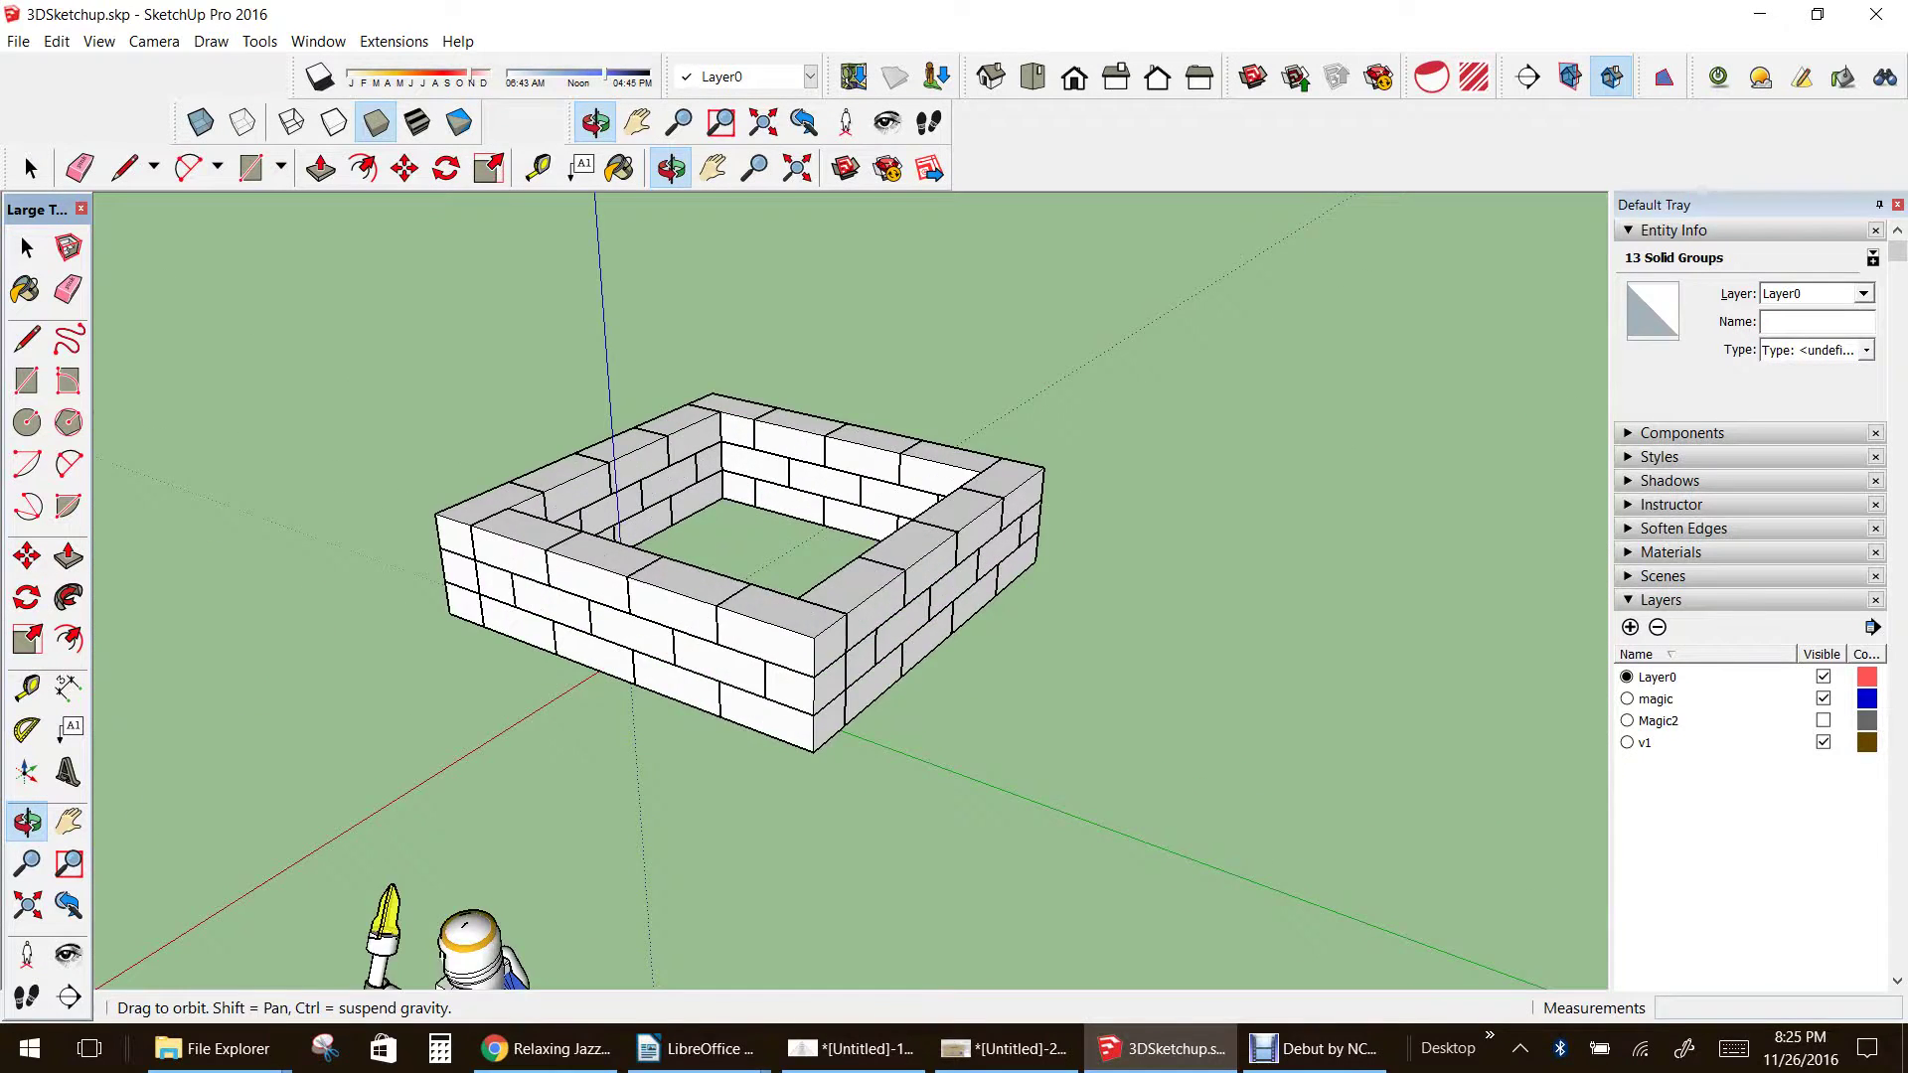
pyautogui.moveTo(775, 557)
pyautogui.mouseDown()
pyautogui.moveTo(735, 487)
pyautogui.moveTo(696, 477)
pyautogui.mouseUp()
pyautogui.scroll(2, 740, 502)
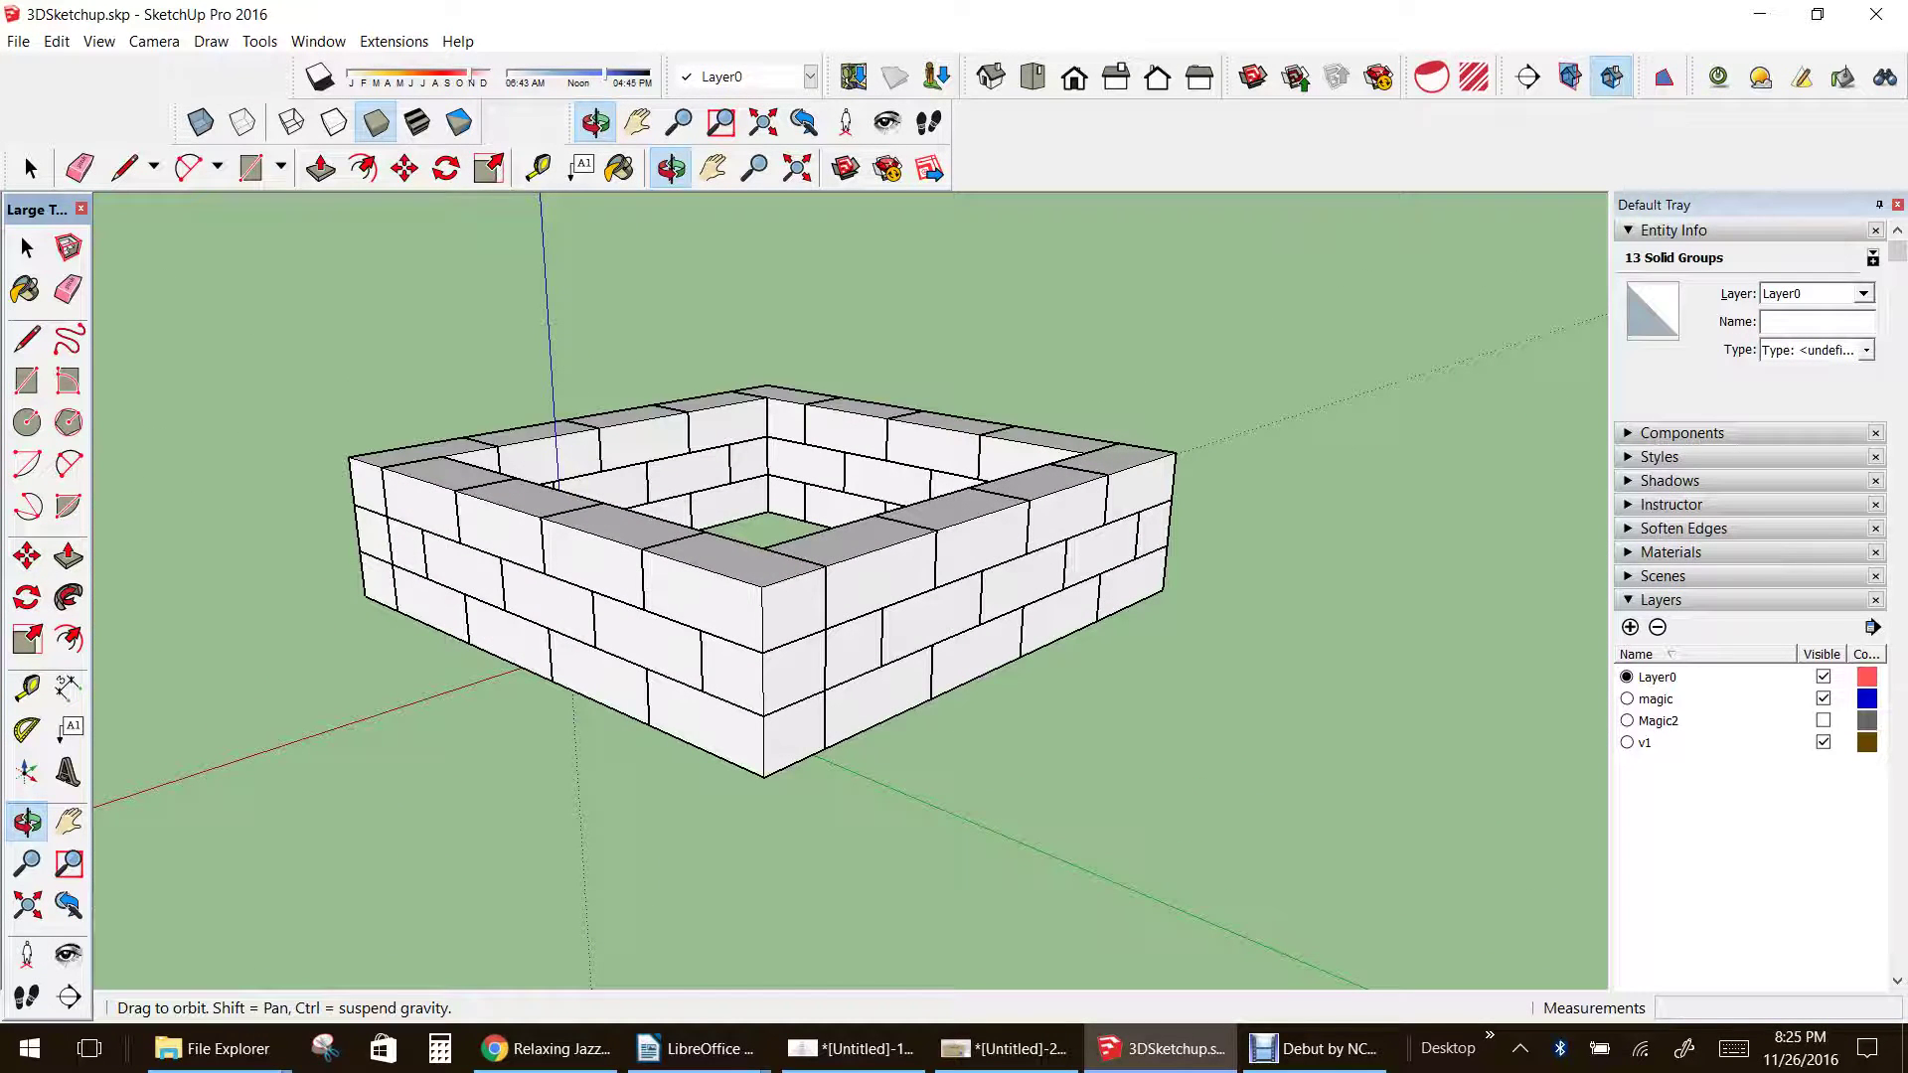
pyautogui.click(27, 248)
pyautogui.scroll(-2, 705, 674)
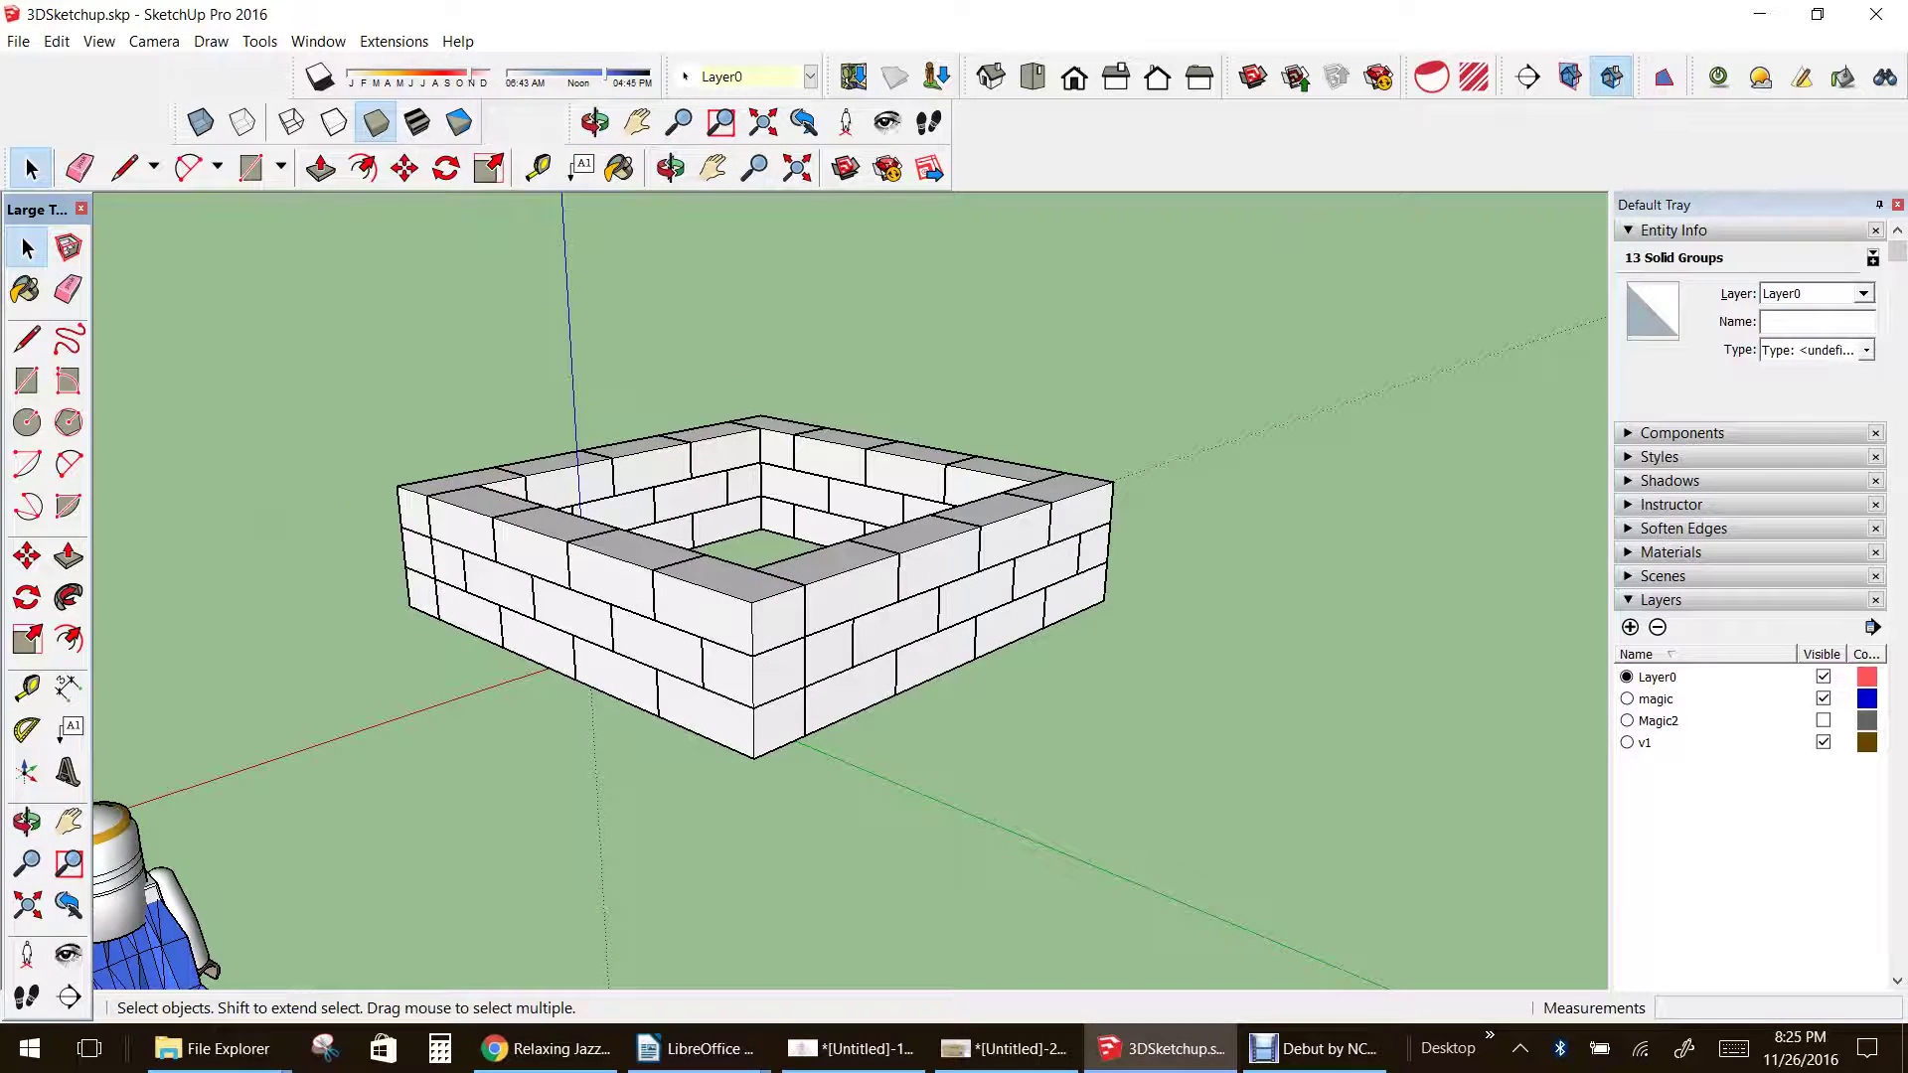
pyautogui.moveTo(574, 506); pyautogui.dragTo(1222, 809)
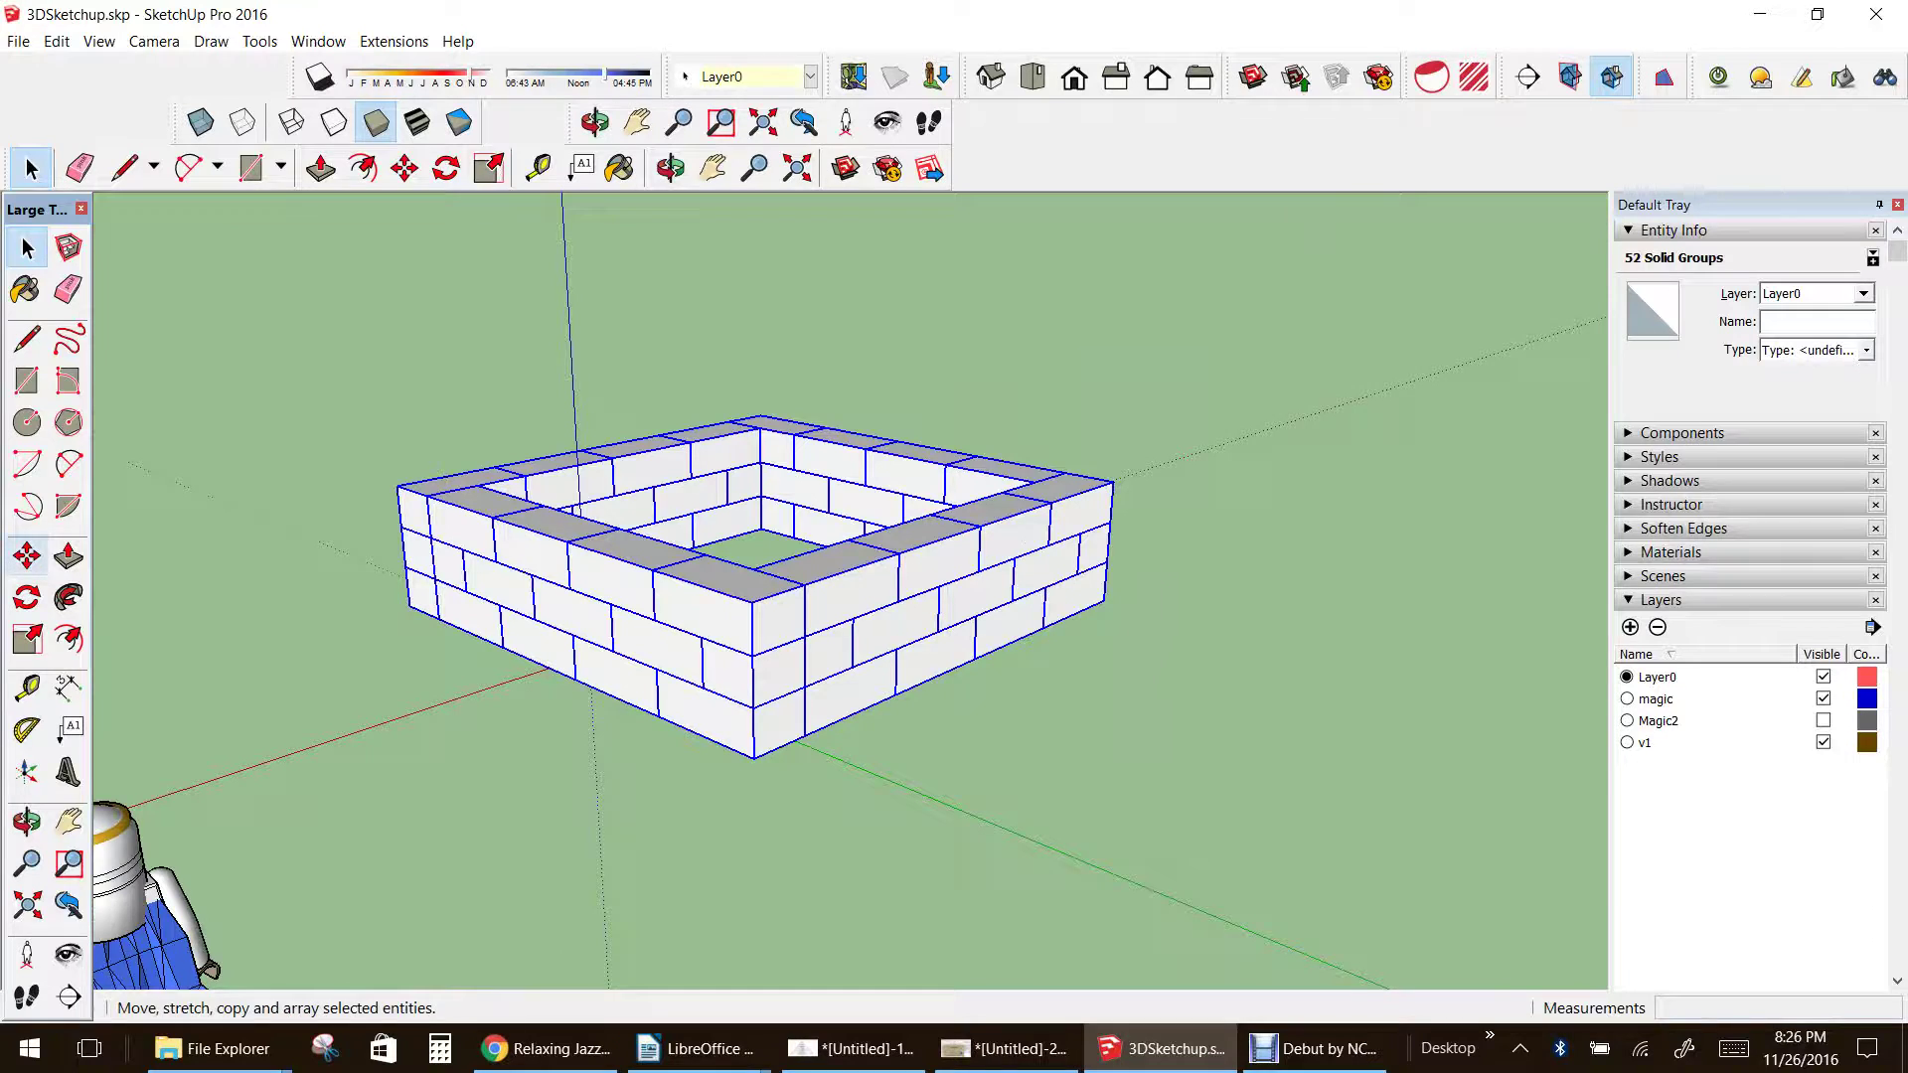
pyautogui.click(26, 555)
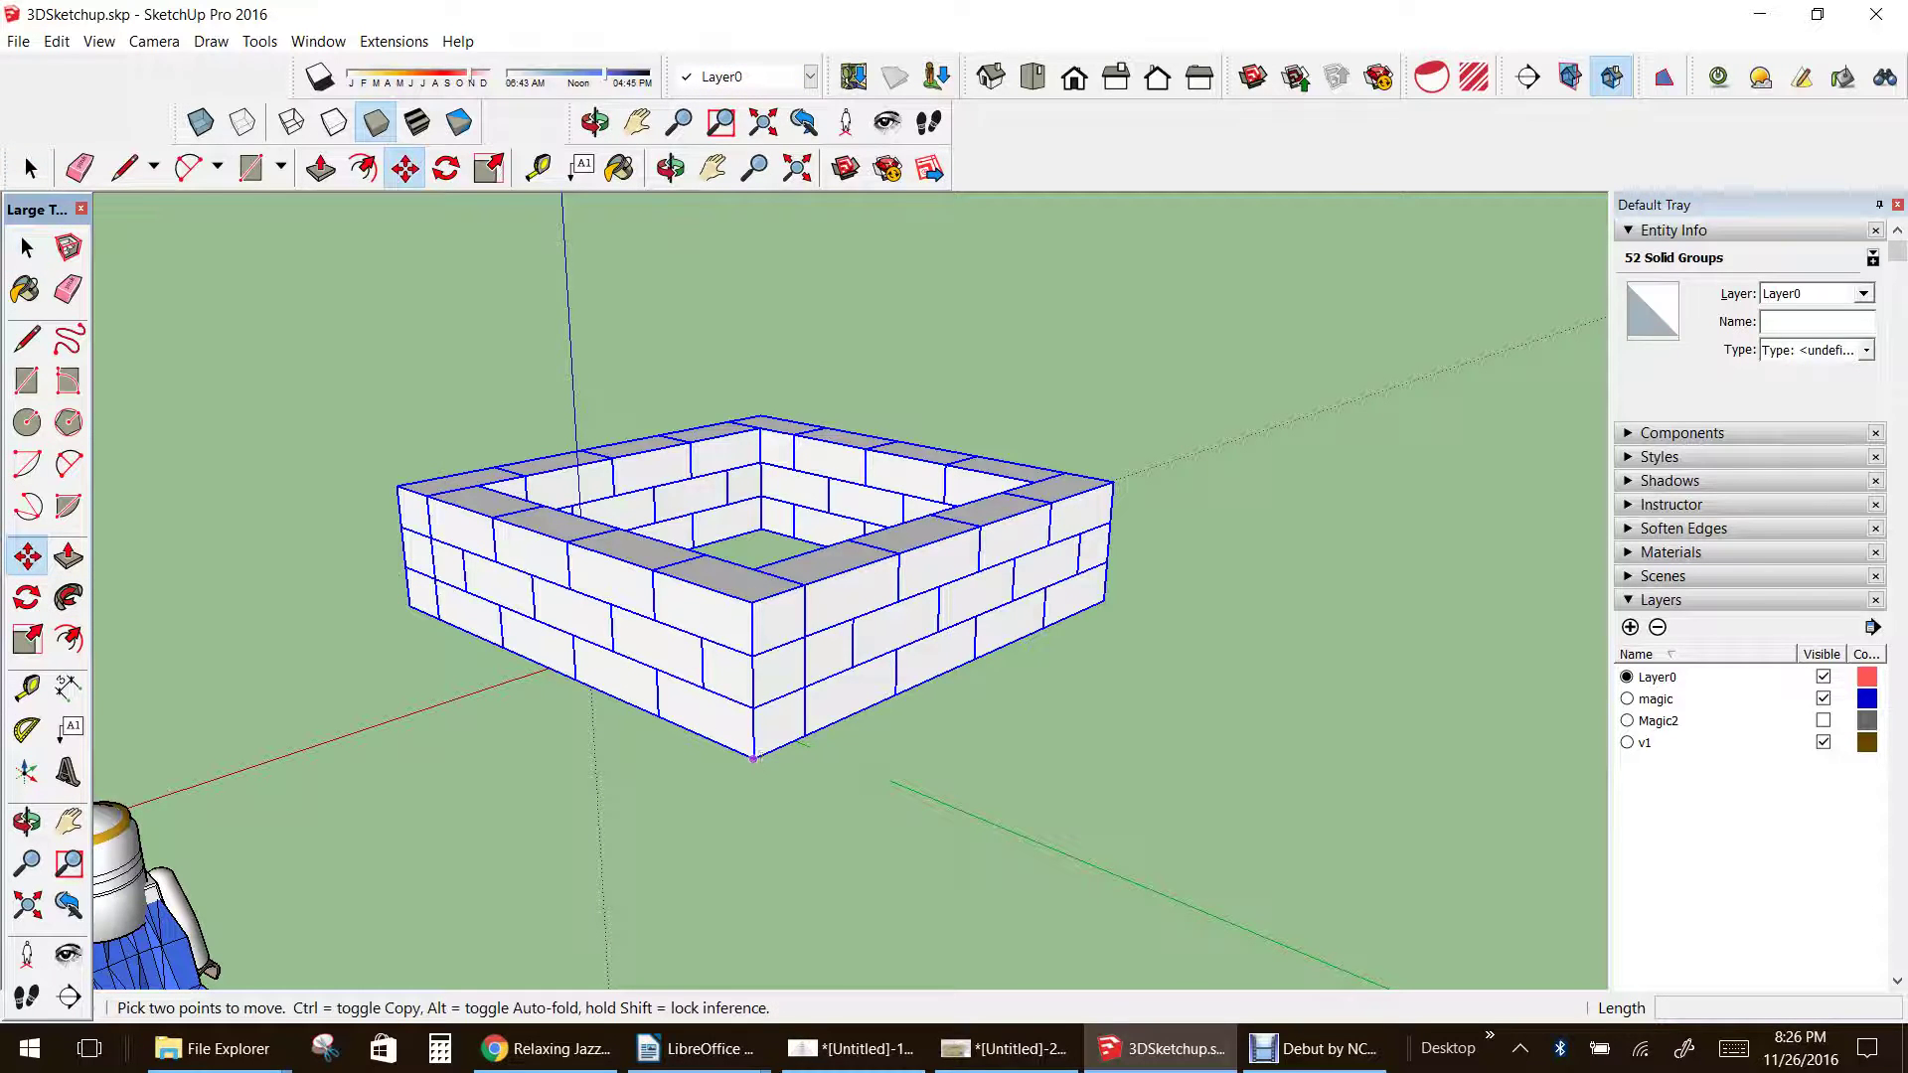
pyautogui.click(752, 758)
pyautogui.press('ctrl')
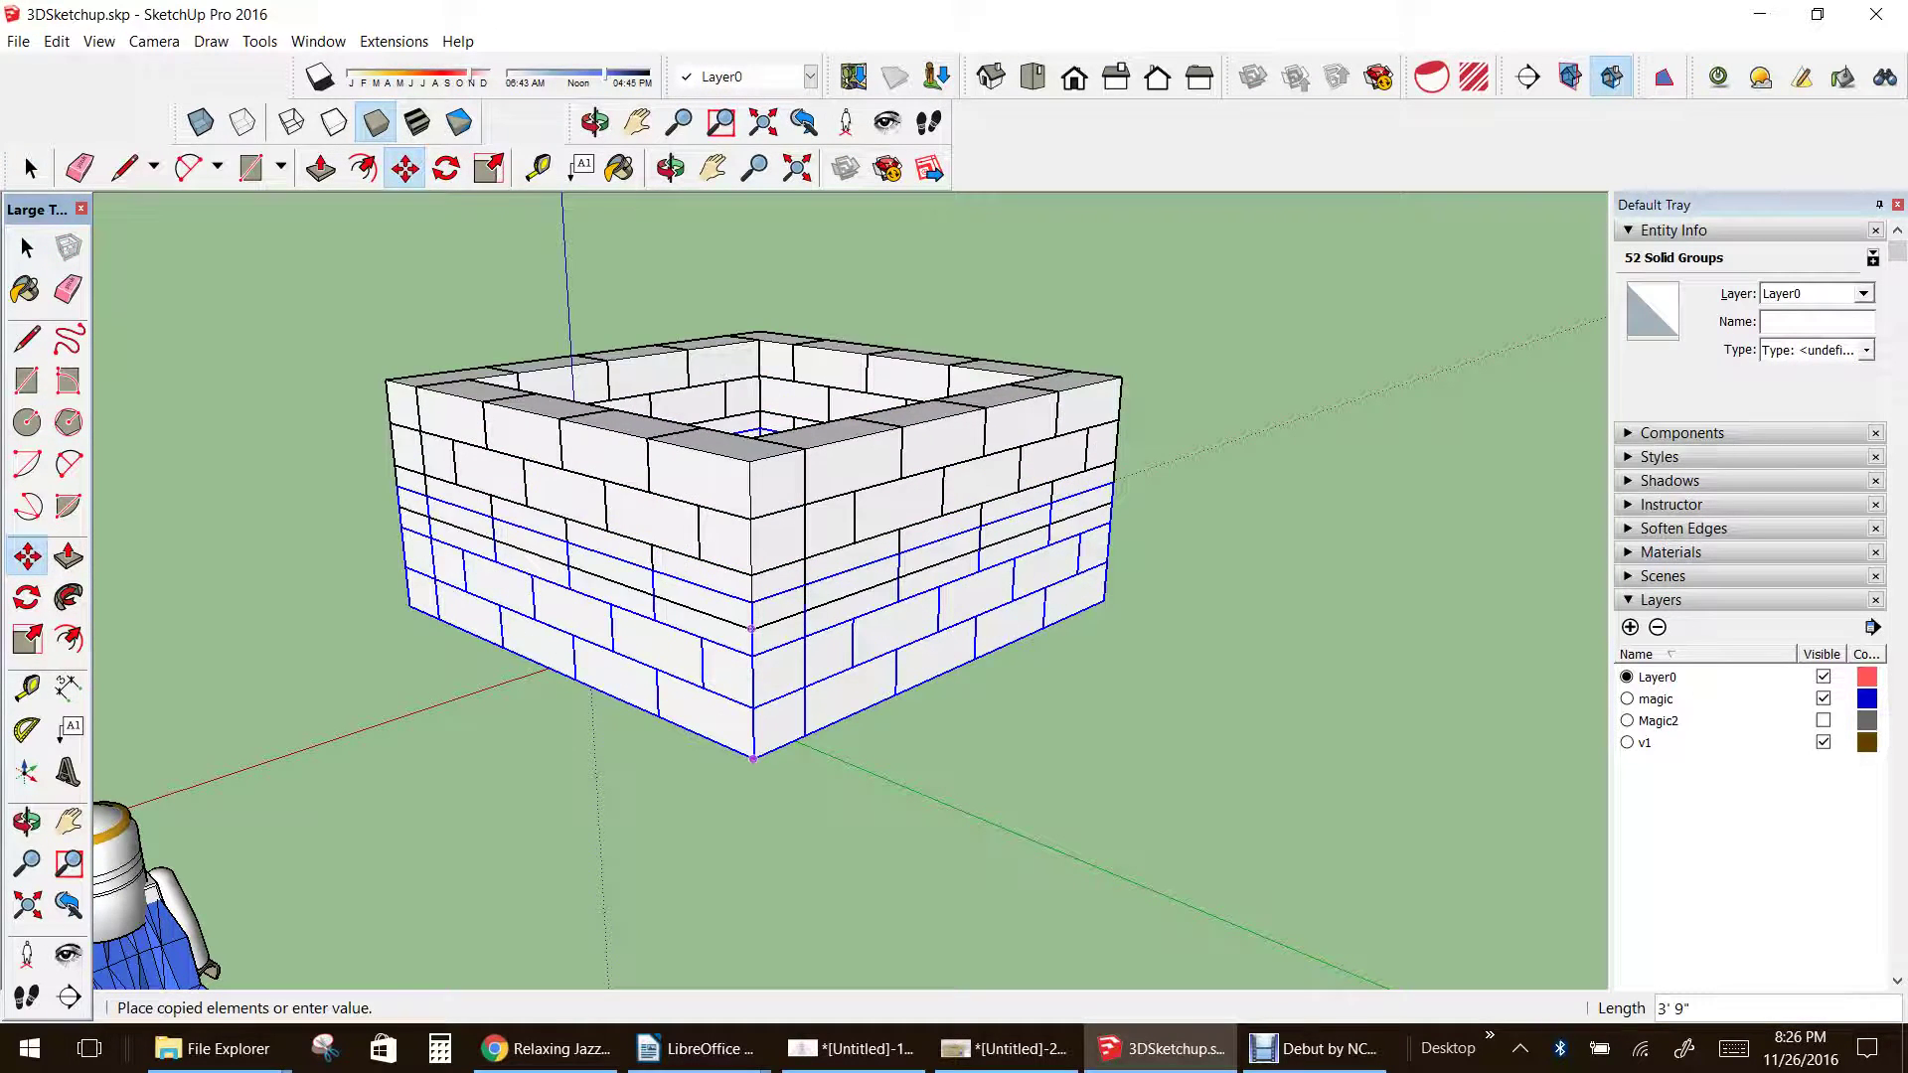
pyautogui.click(751, 603)
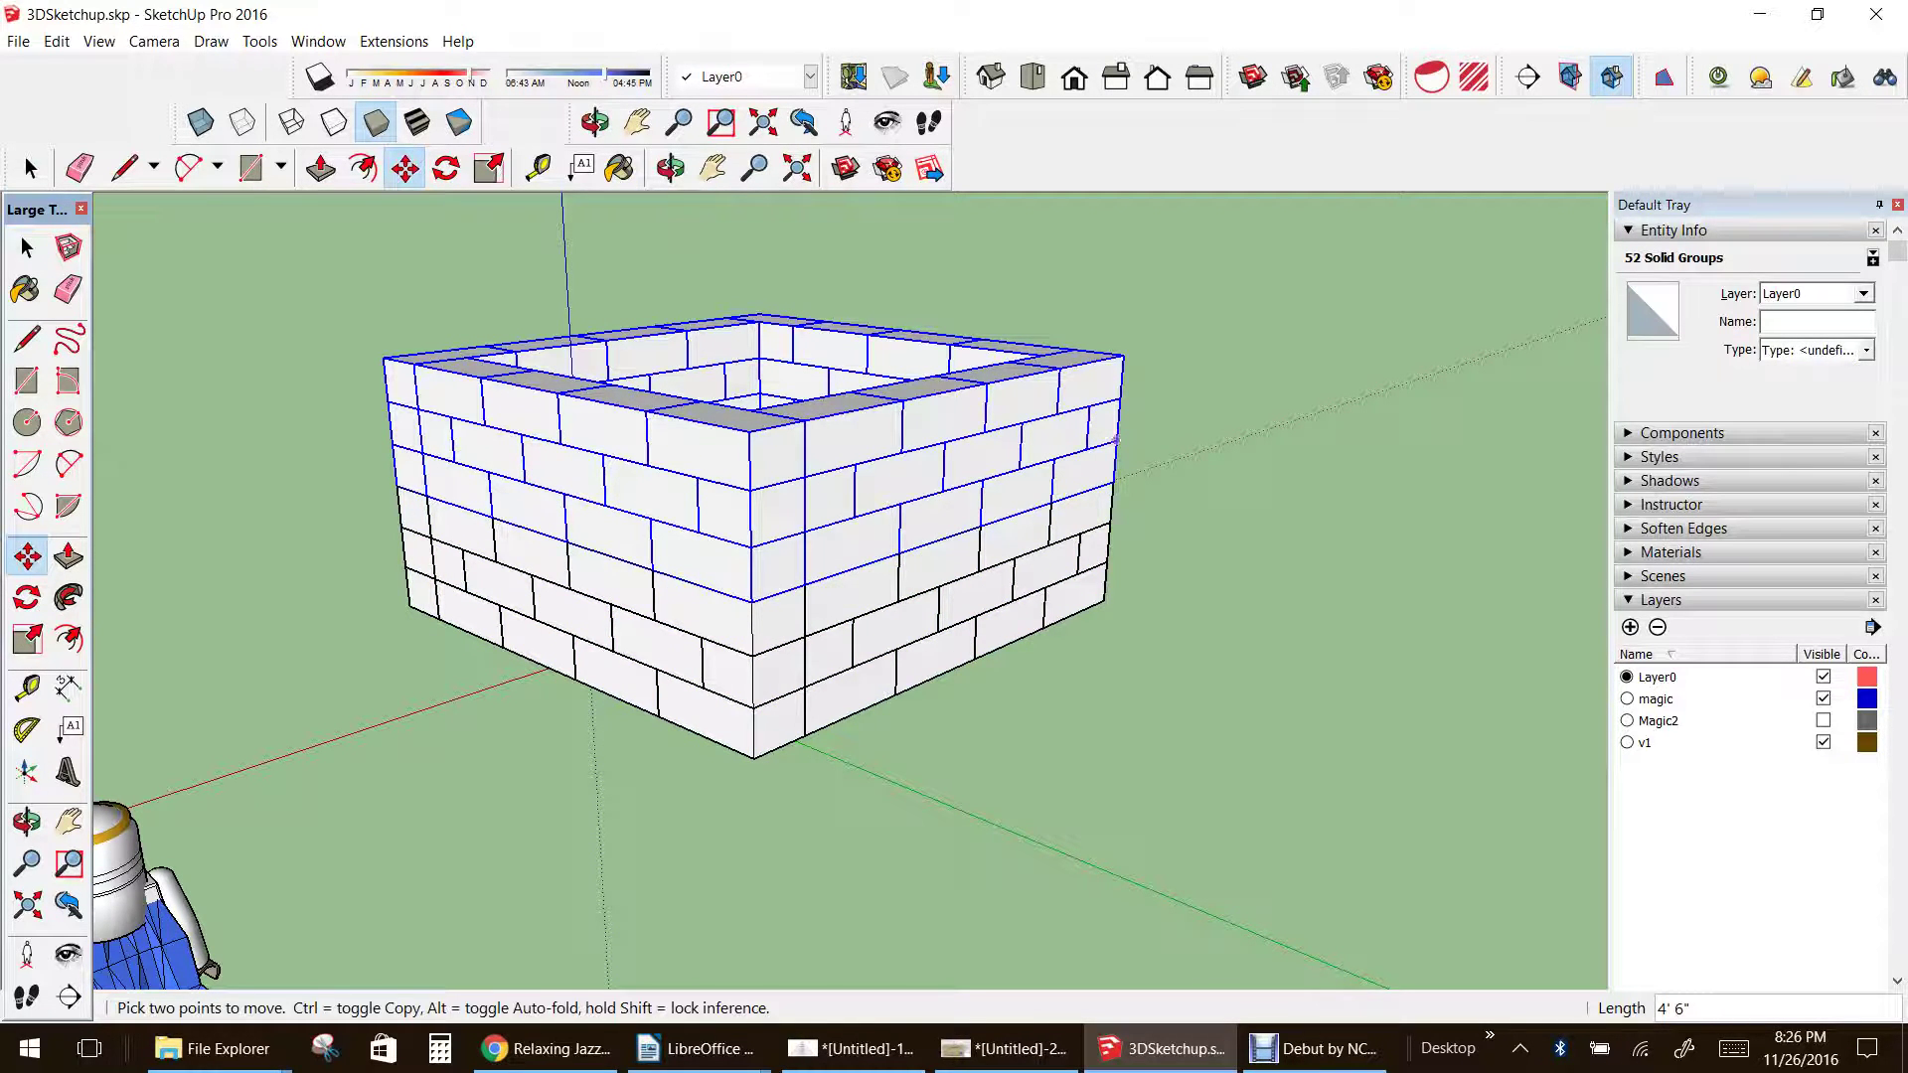
# - Try to copy the upper three courses onto the top corner of the stacked enclosure
pyautogui.click(777, 584)
pyautogui.press('ctrl')
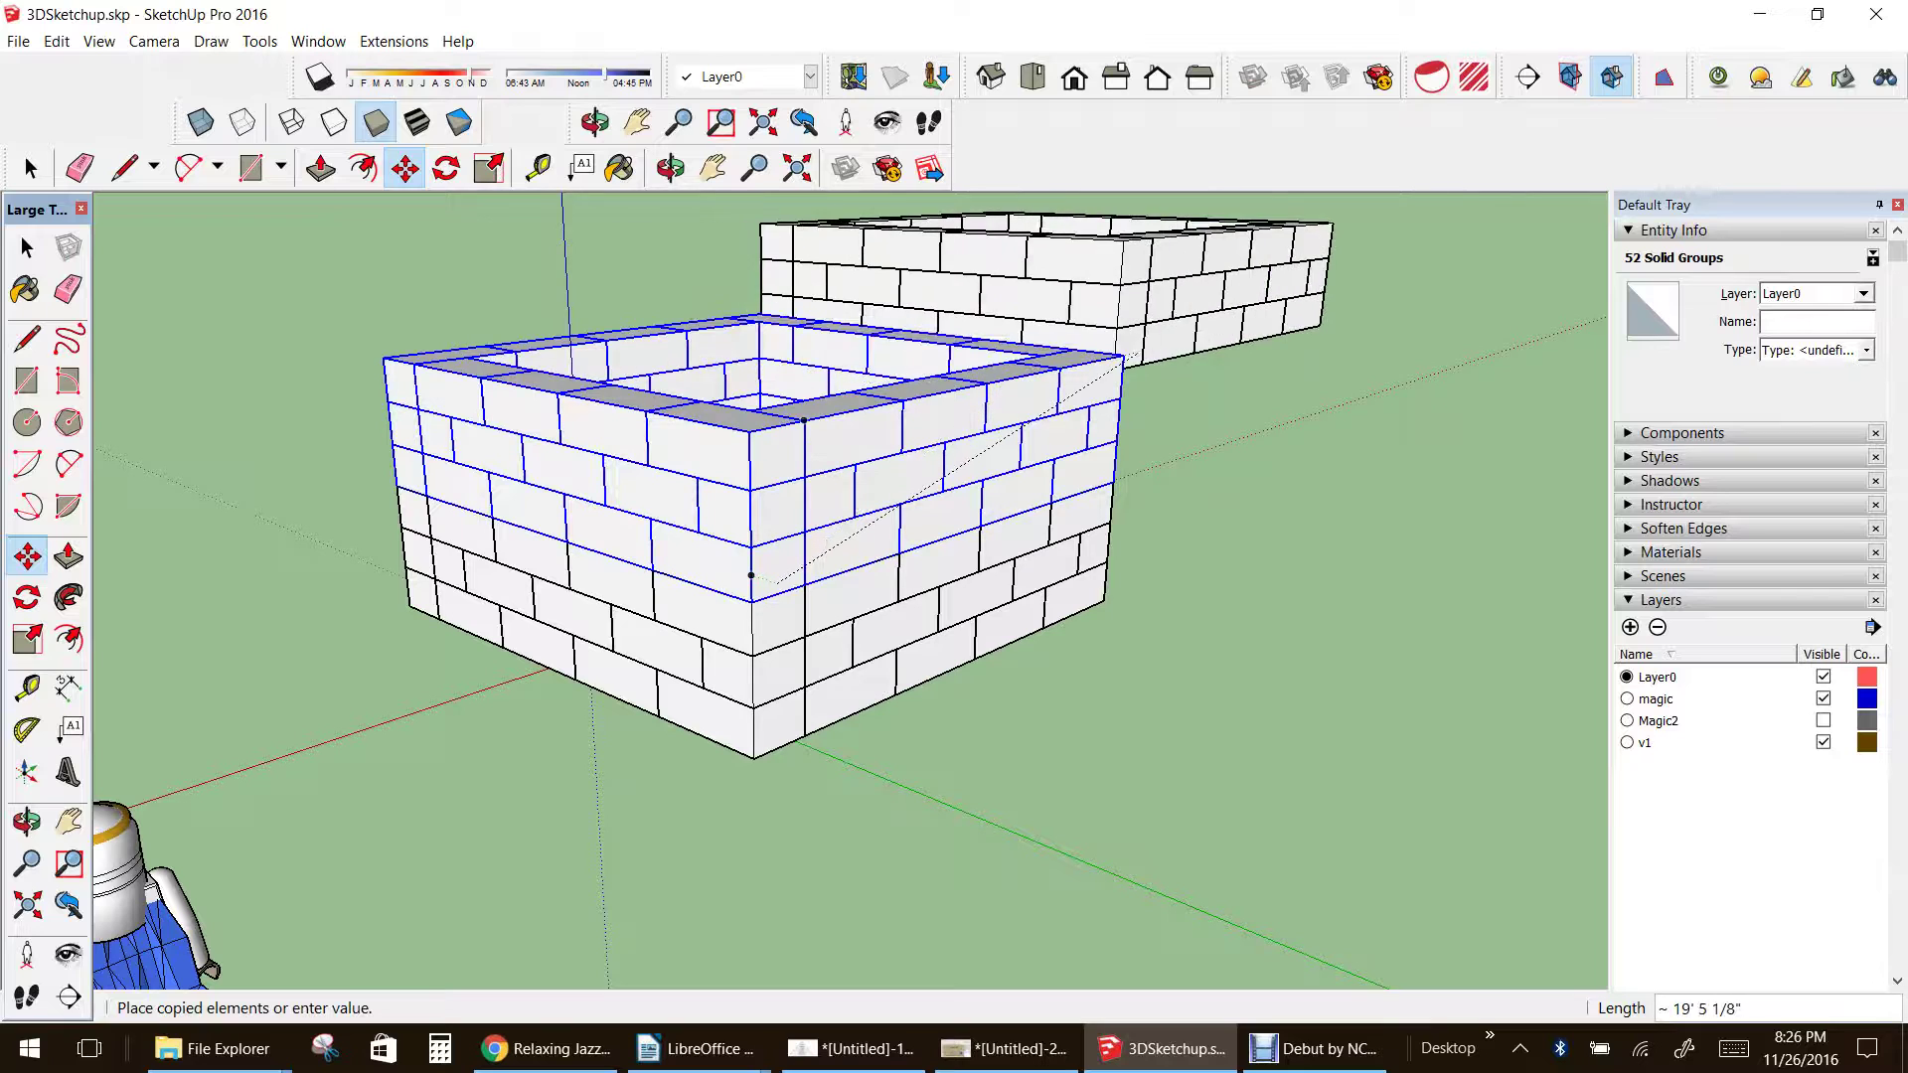
pyautogui.click(751, 430)
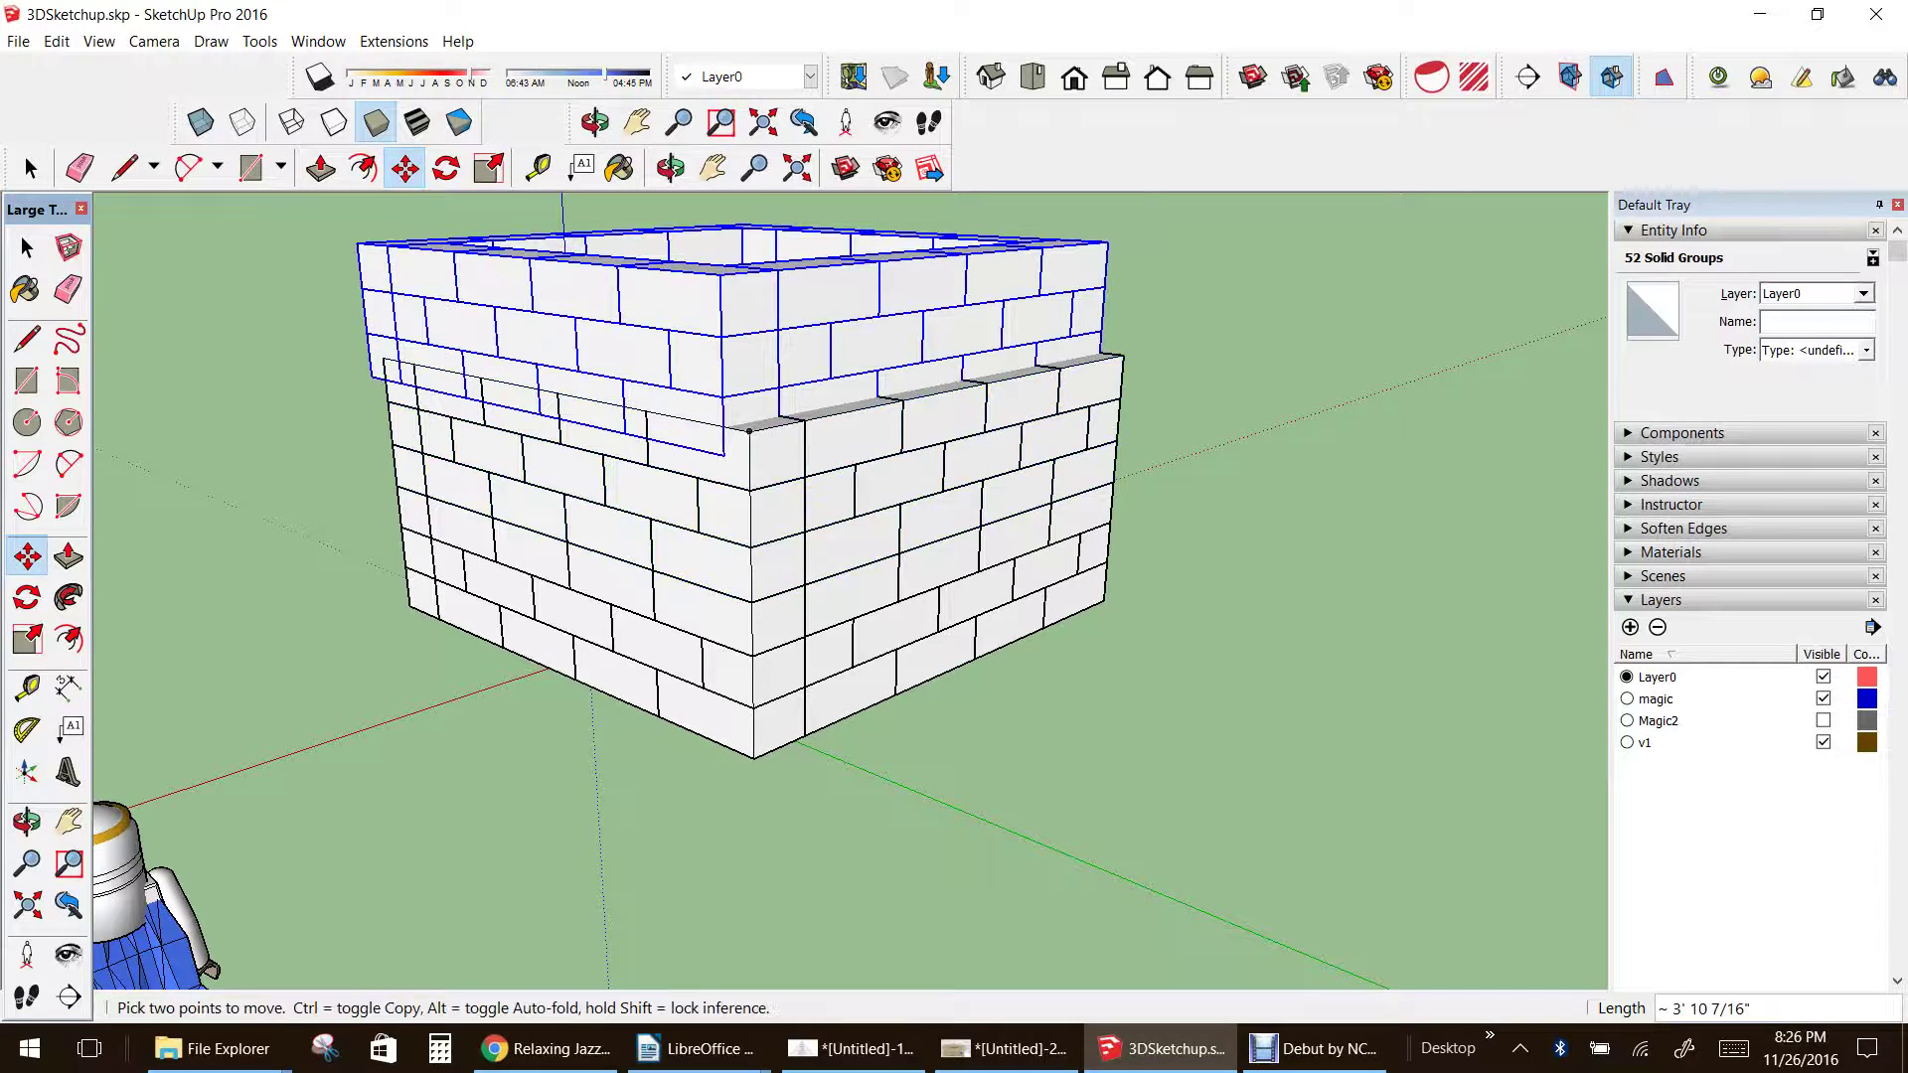
pyautogui.press('Escape')
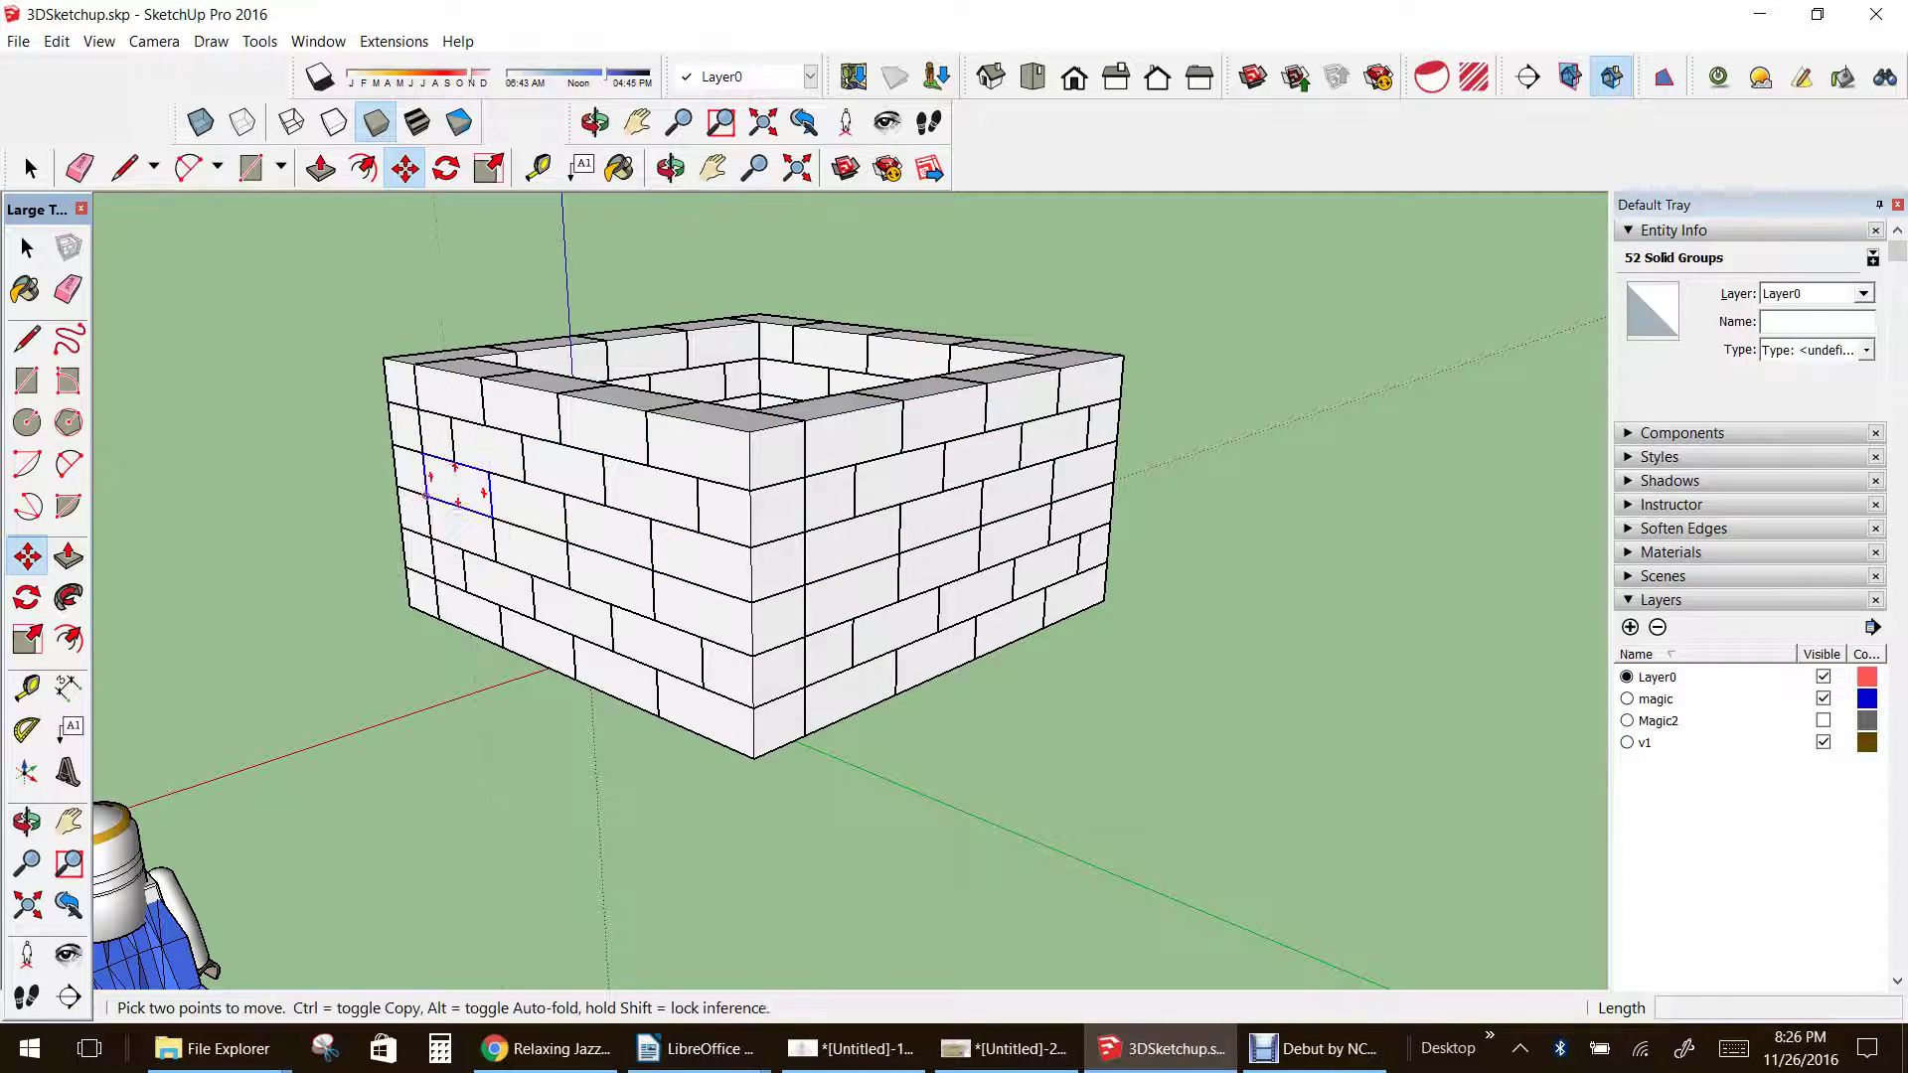
# - Copy the stacked enclosure's top four courses straight up by 6', placing them on its top front corner
pyautogui.hotkey('ctrl', 't')
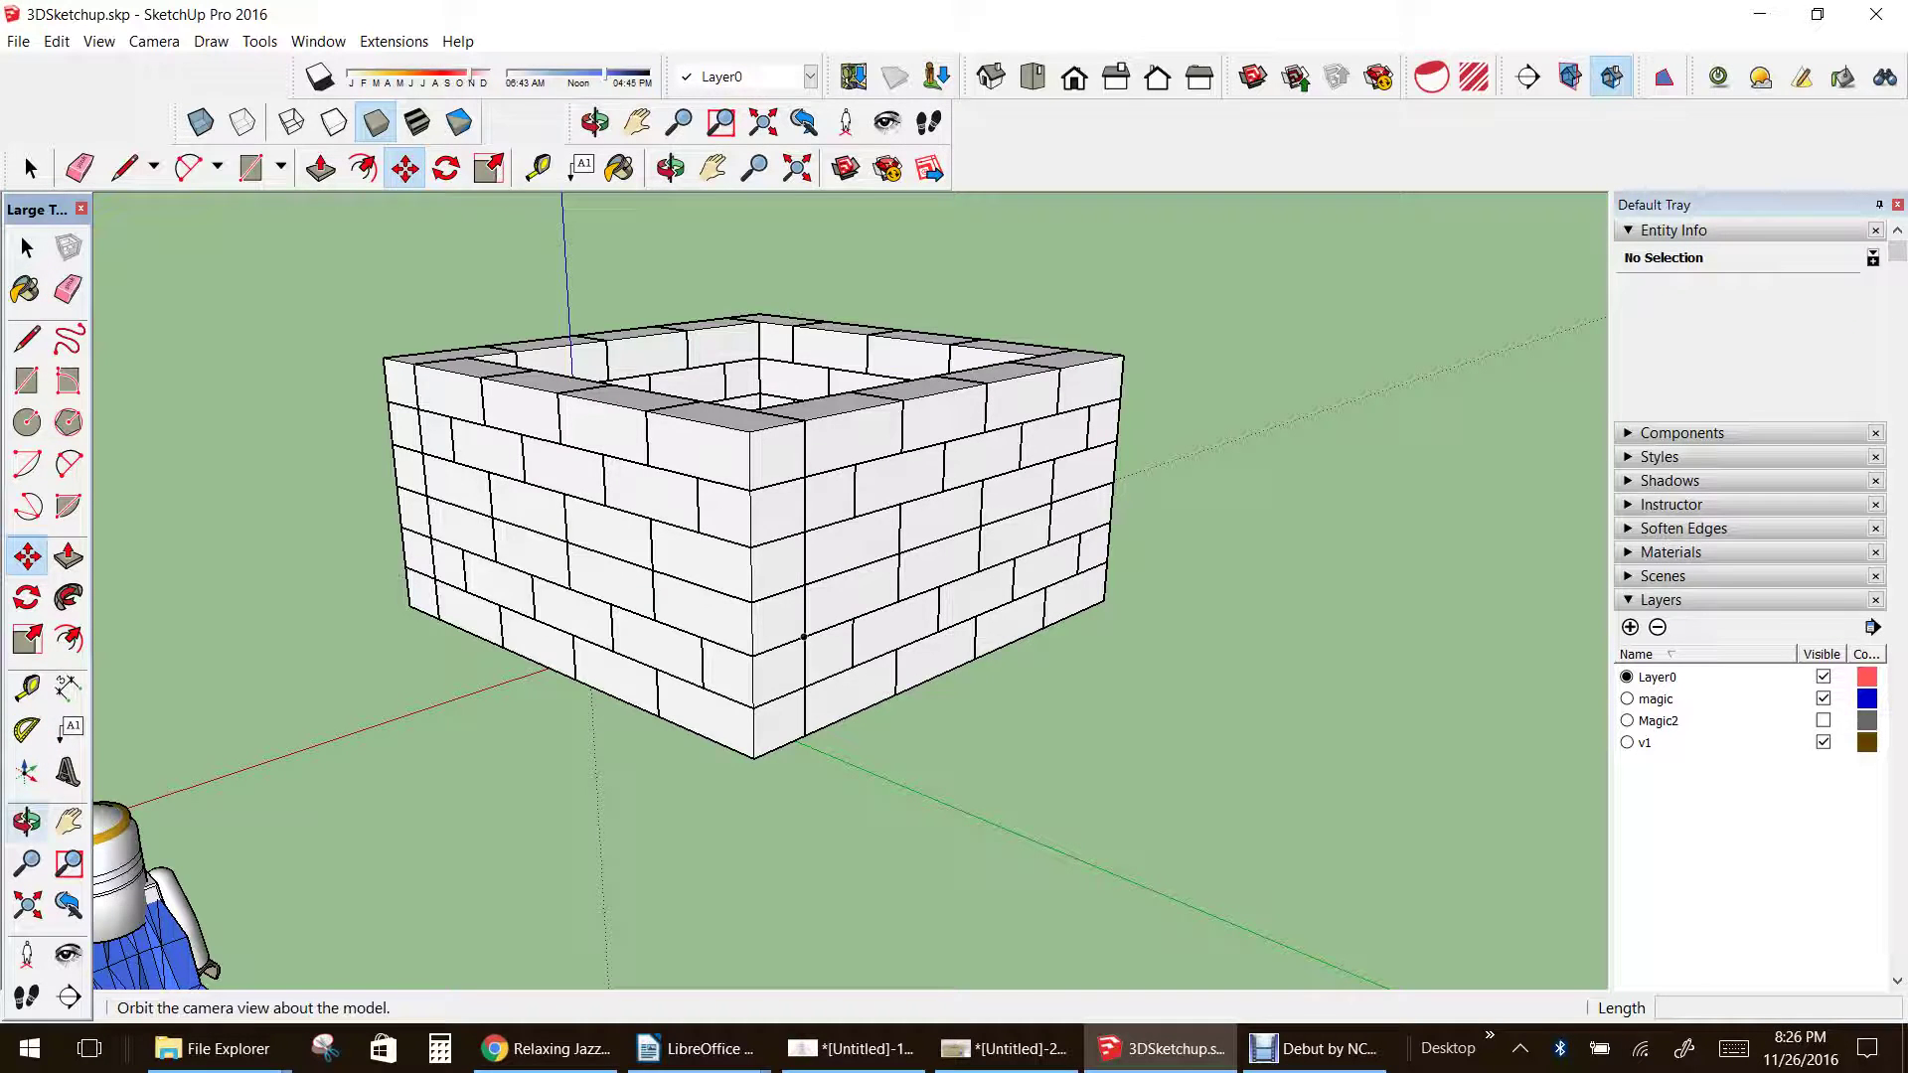
pyautogui.click(27, 821)
pyautogui.moveTo(755, 716); pyautogui.dragTo(527, 555)
pyautogui.press('space')
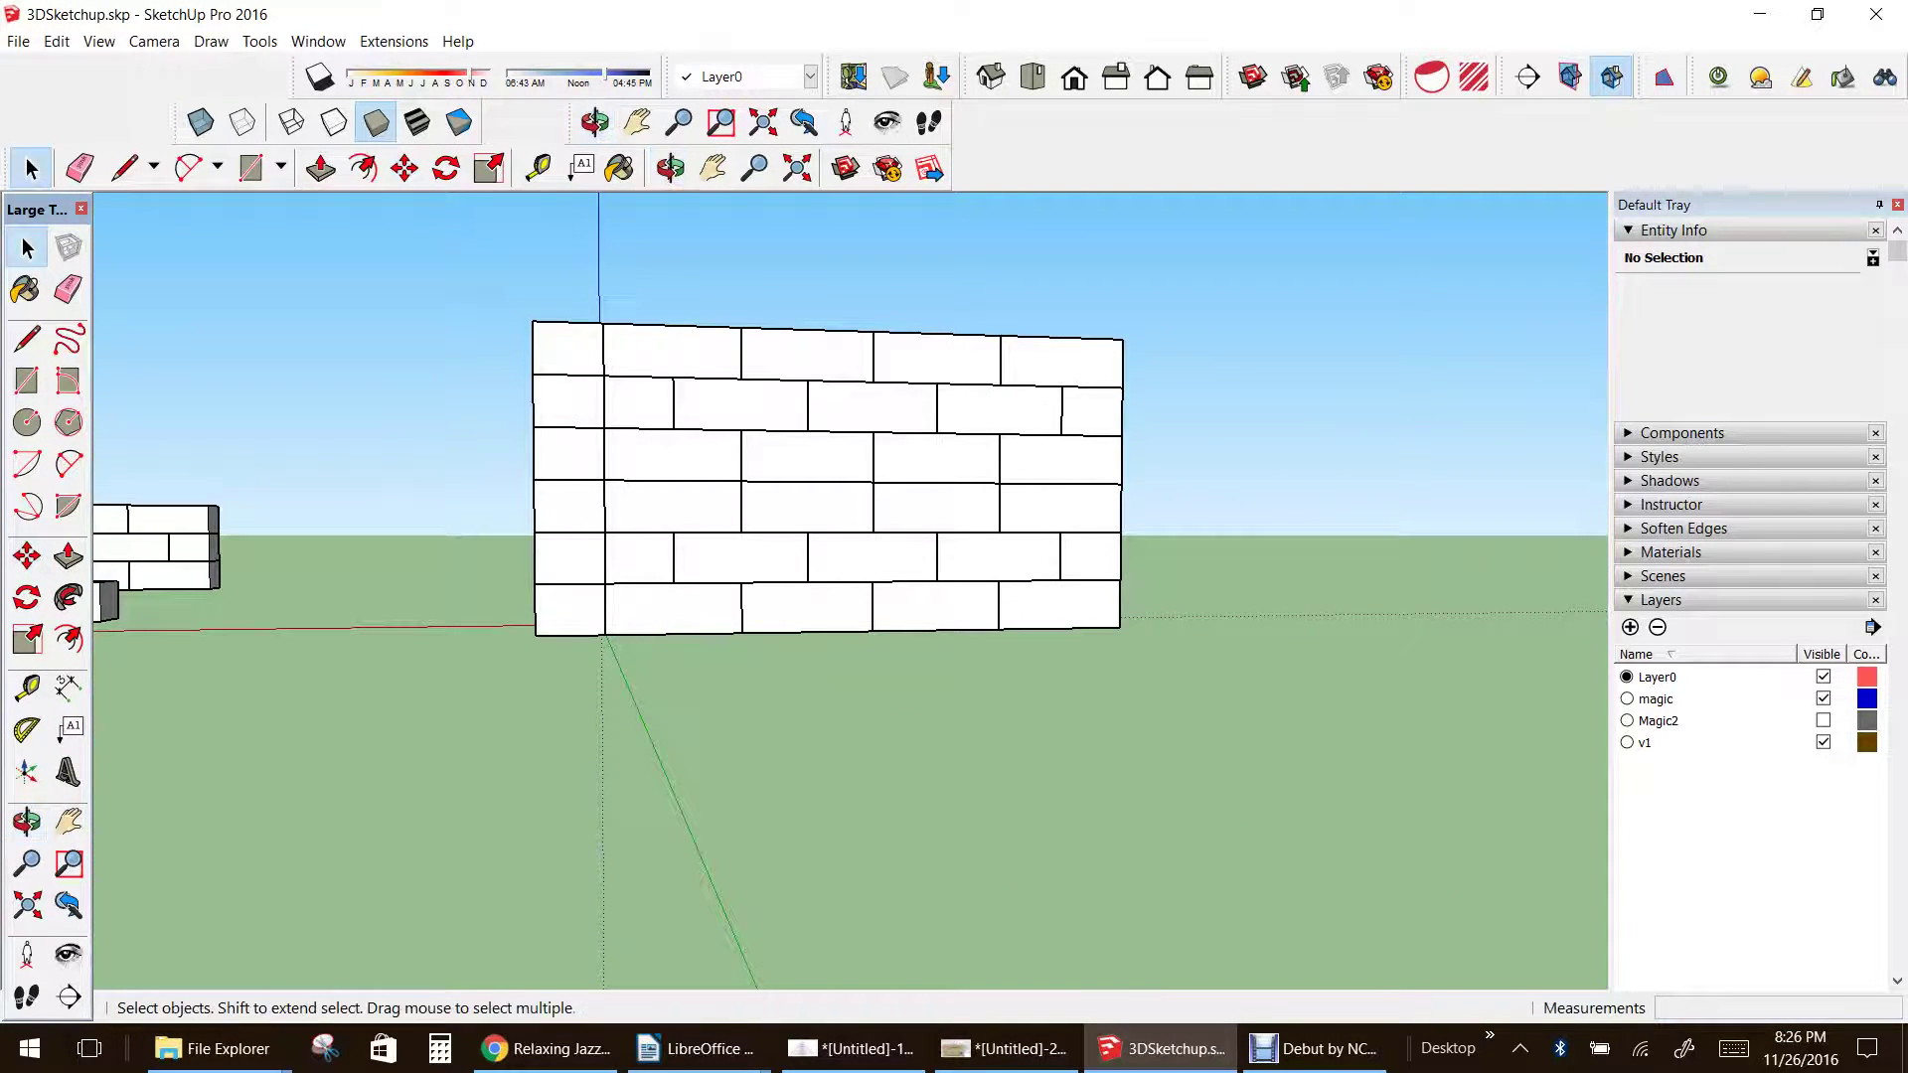
pyautogui.moveTo(701, 365); pyautogui.dragTo(1152, 546)
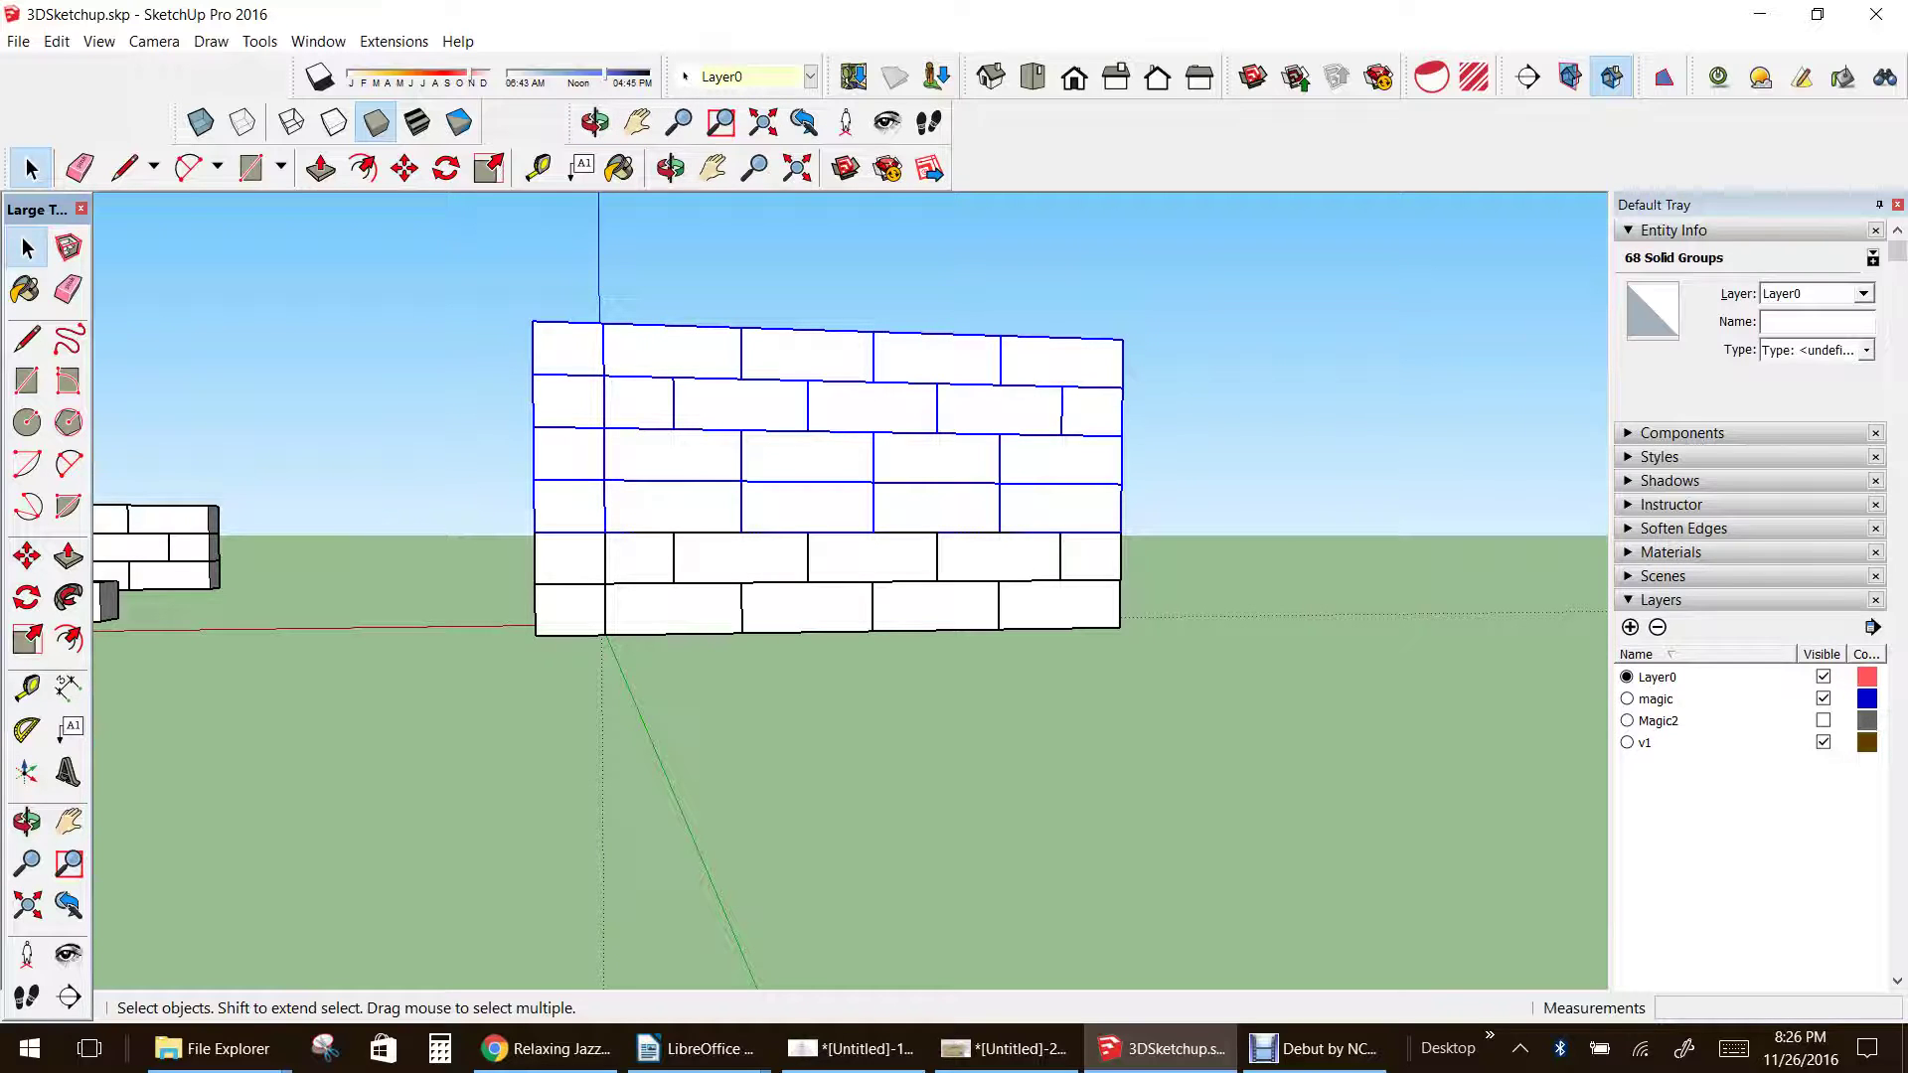
pyautogui.click(27, 821)
pyautogui.moveTo(397, 556); pyautogui.dragTo(785, 616)
pyautogui.moveTo(249, 597); pyautogui.dragTo(114, 604)
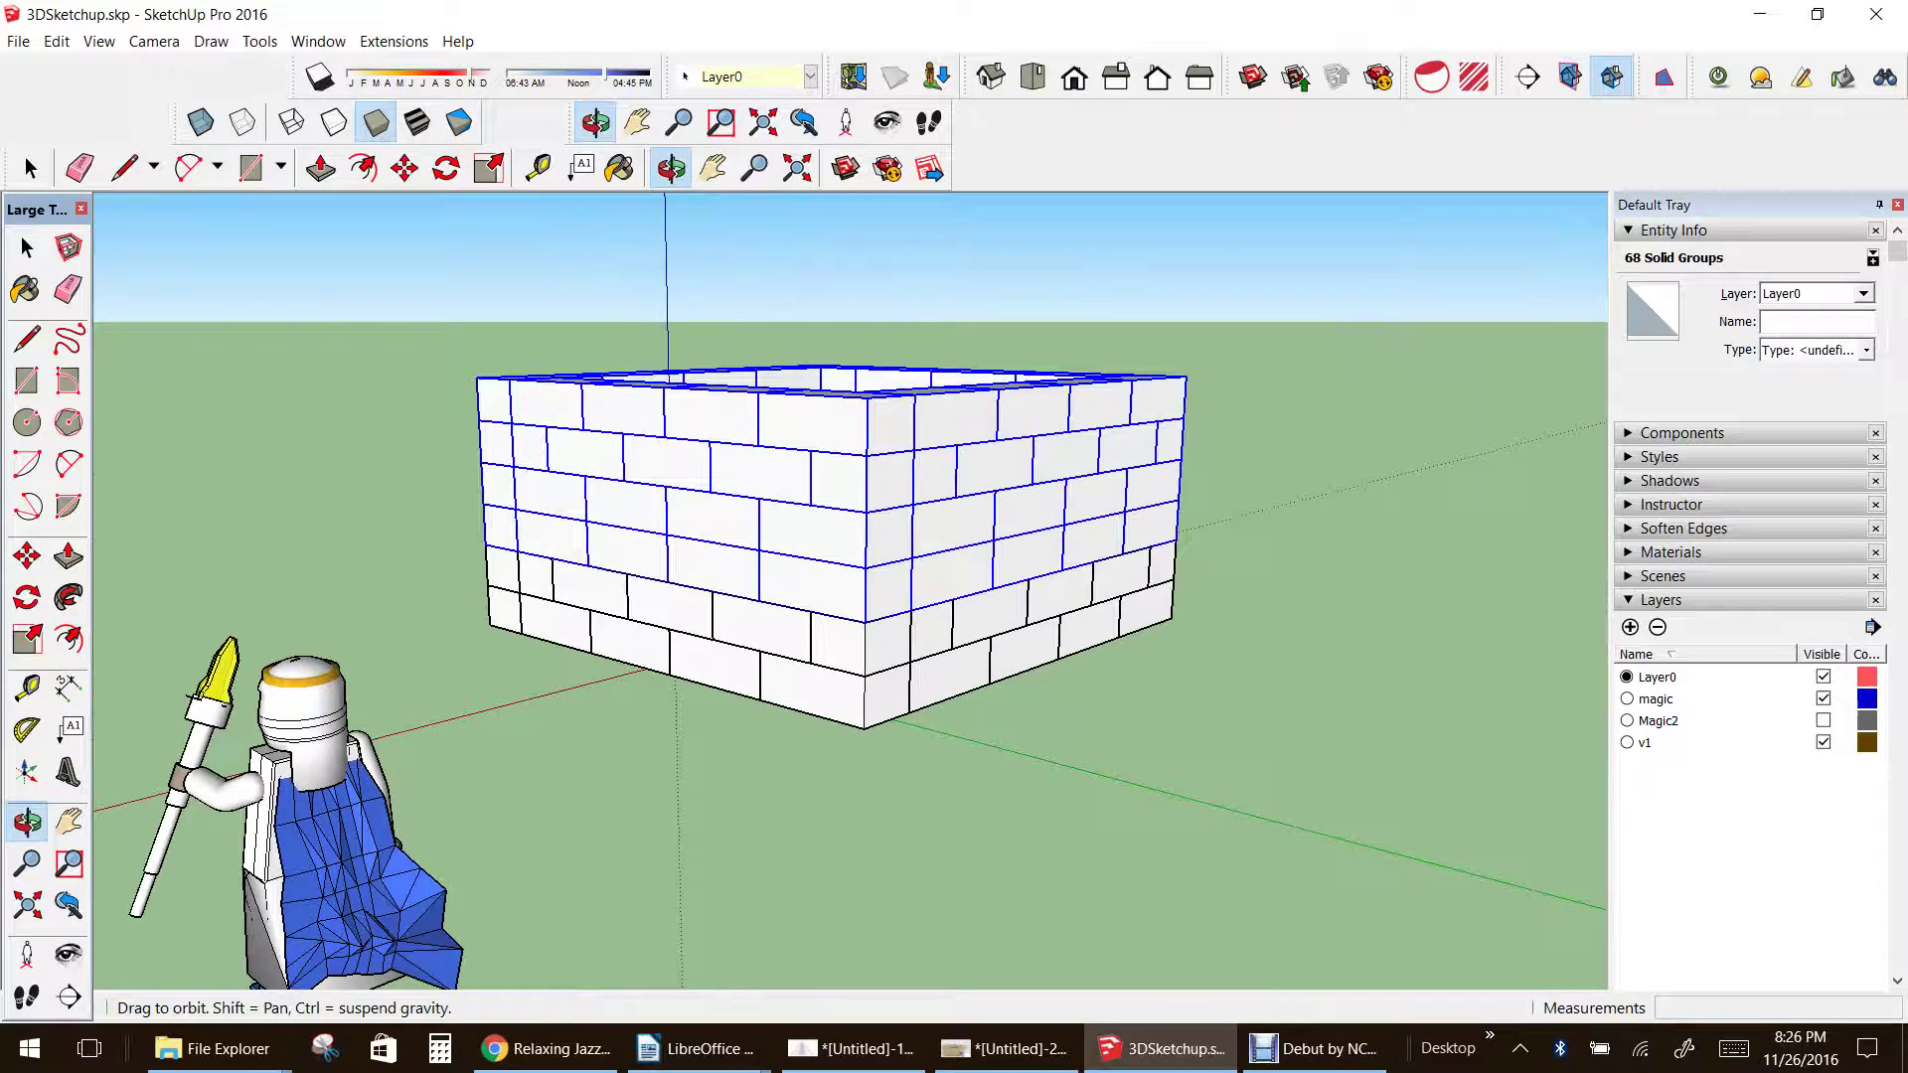
pyautogui.click(27, 556)
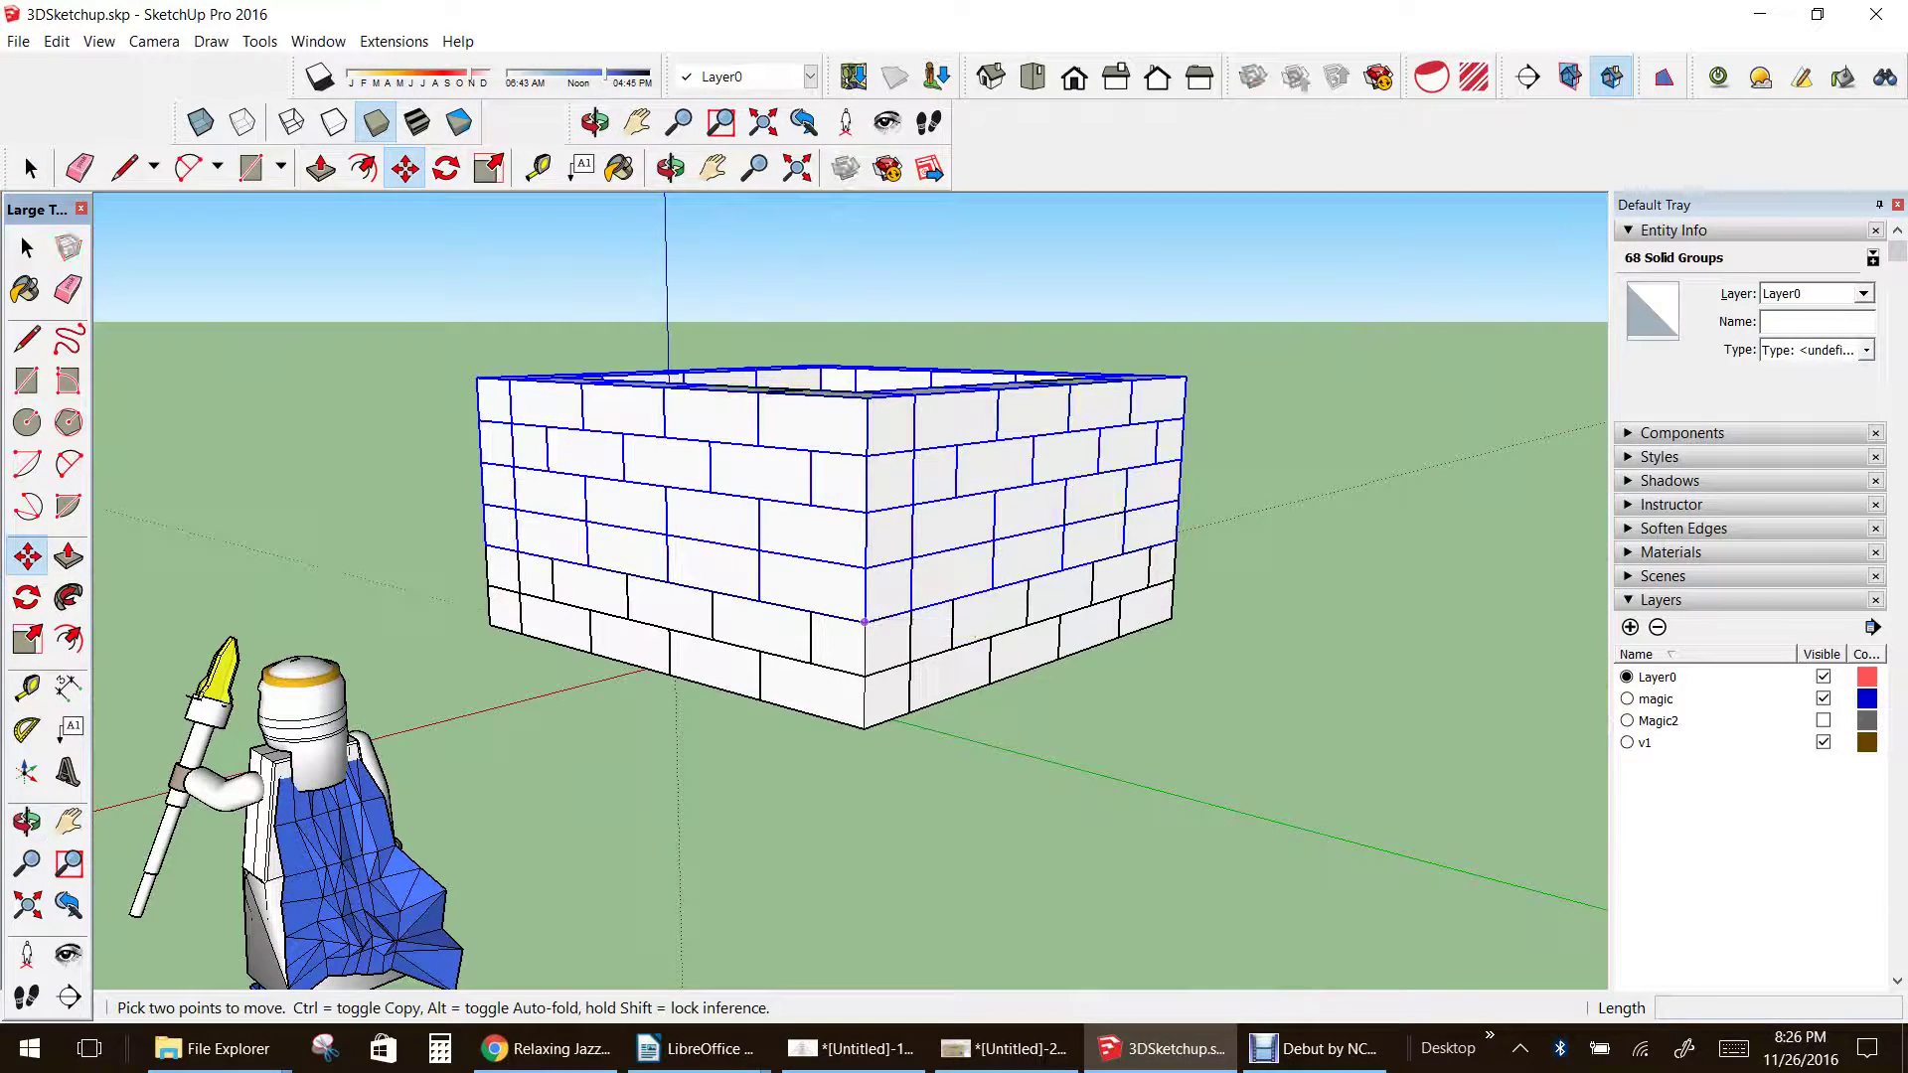
pyautogui.click(865, 622)
pyautogui.press('ctrl')
pyautogui.click(868, 397)
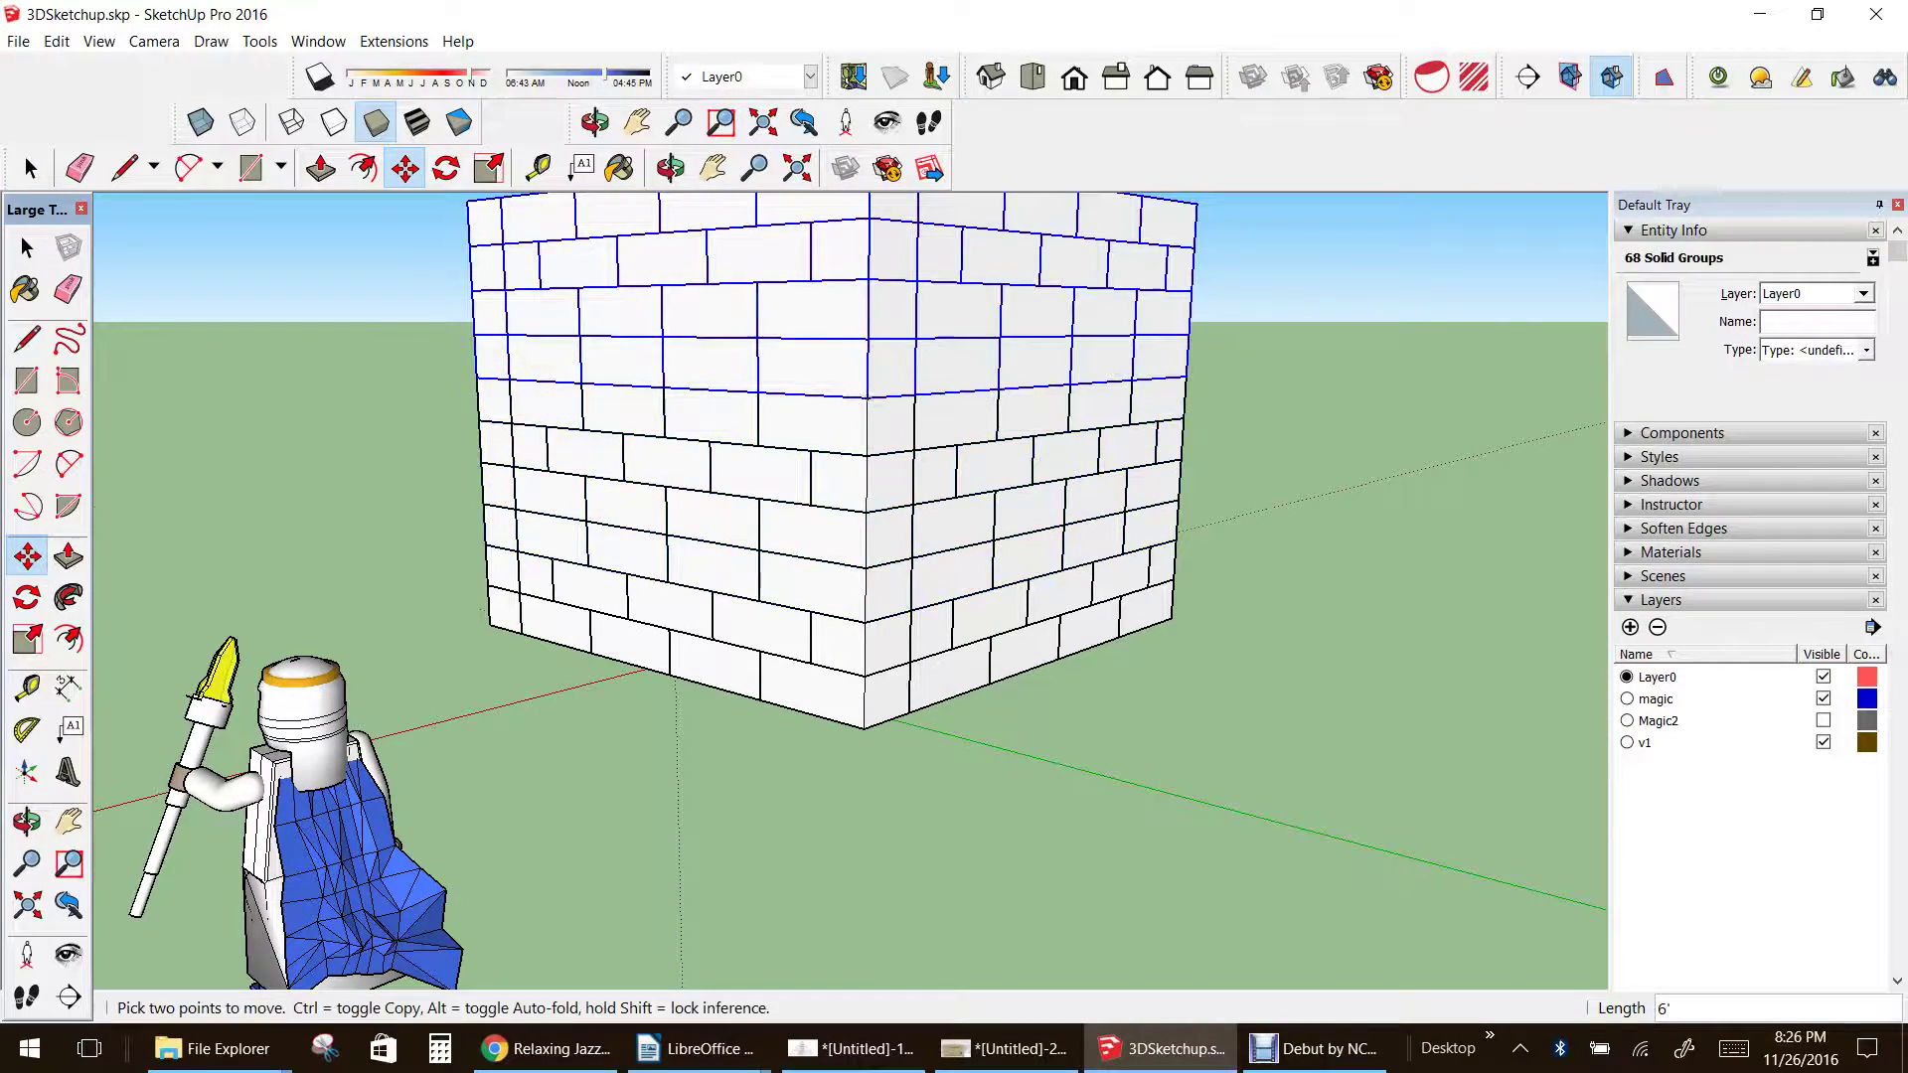
# - Copy the newly stacked four courses up another 6' onto the new top corner
pyautogui.scroll(-3, 844, 567)
pyautogui.click(877, 463)
pyautogui.press('ctrl')
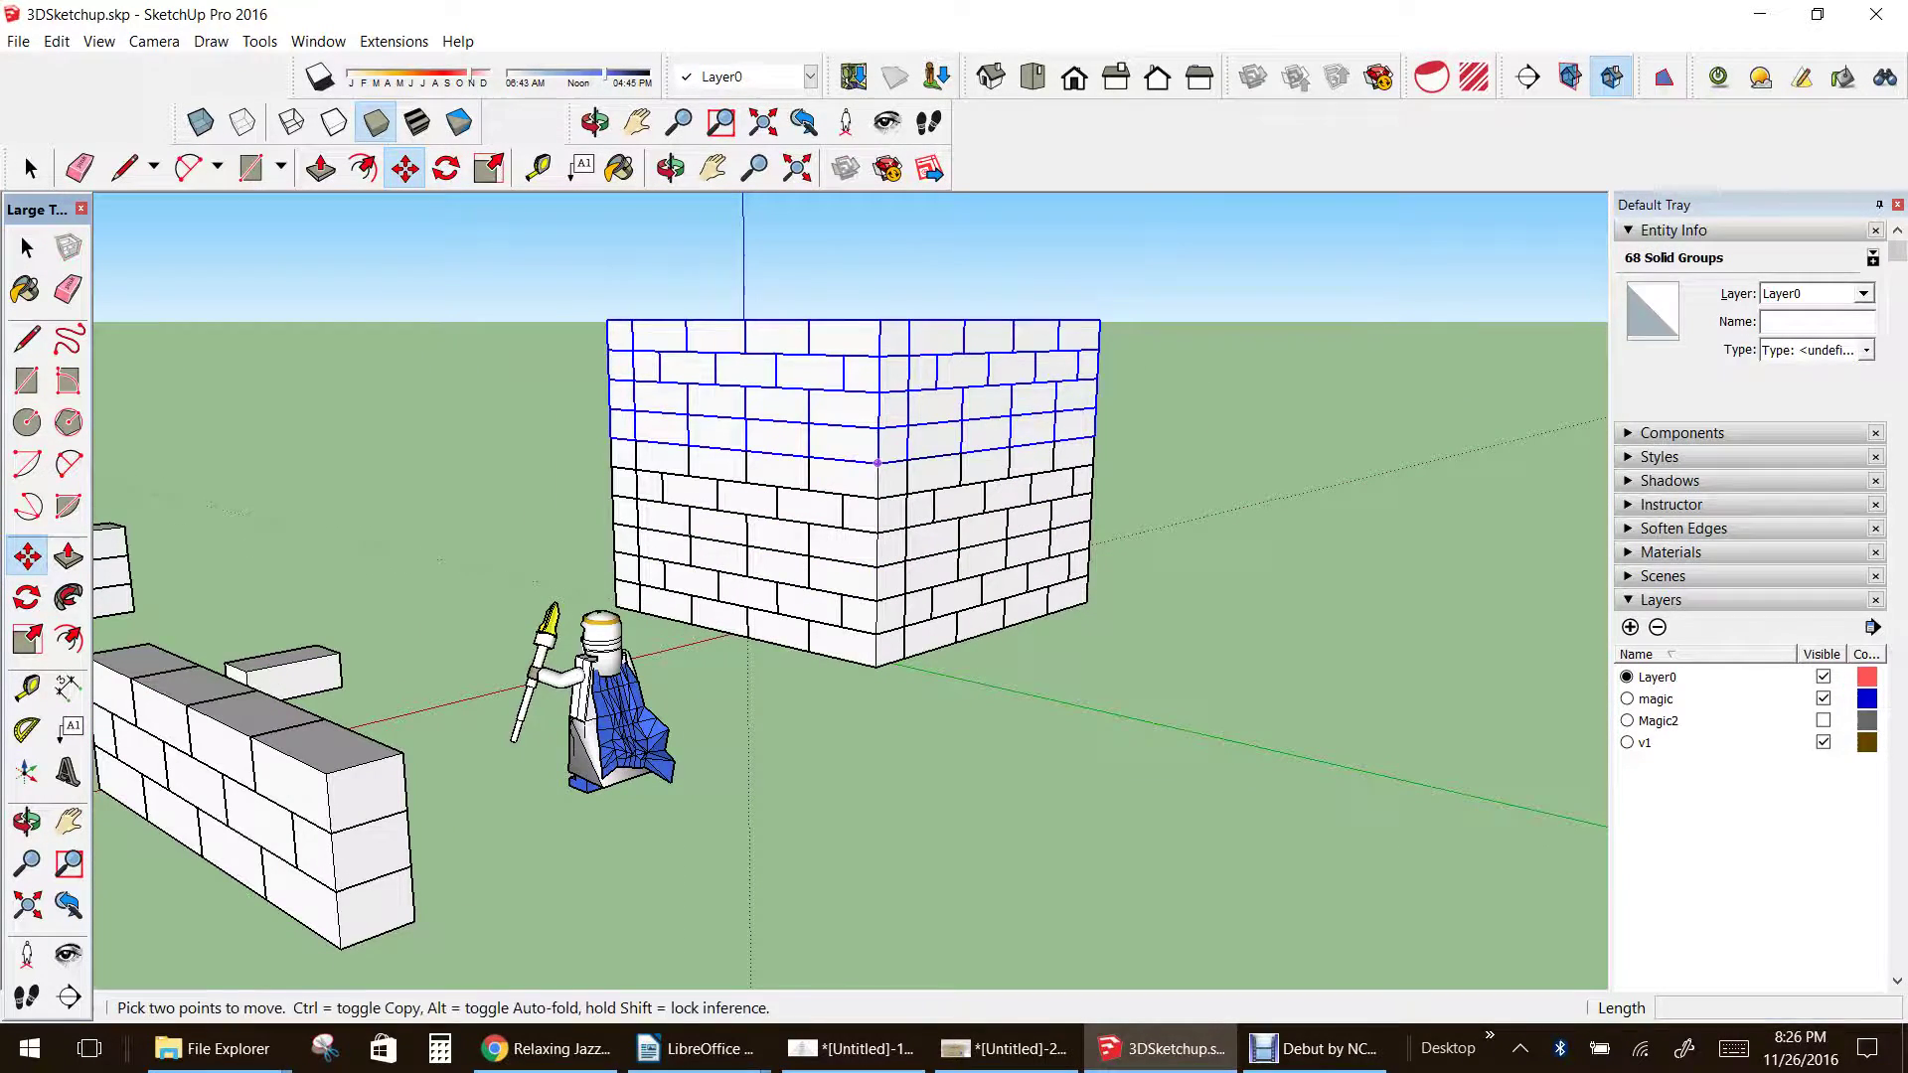
pyautogui.click(878, 318)
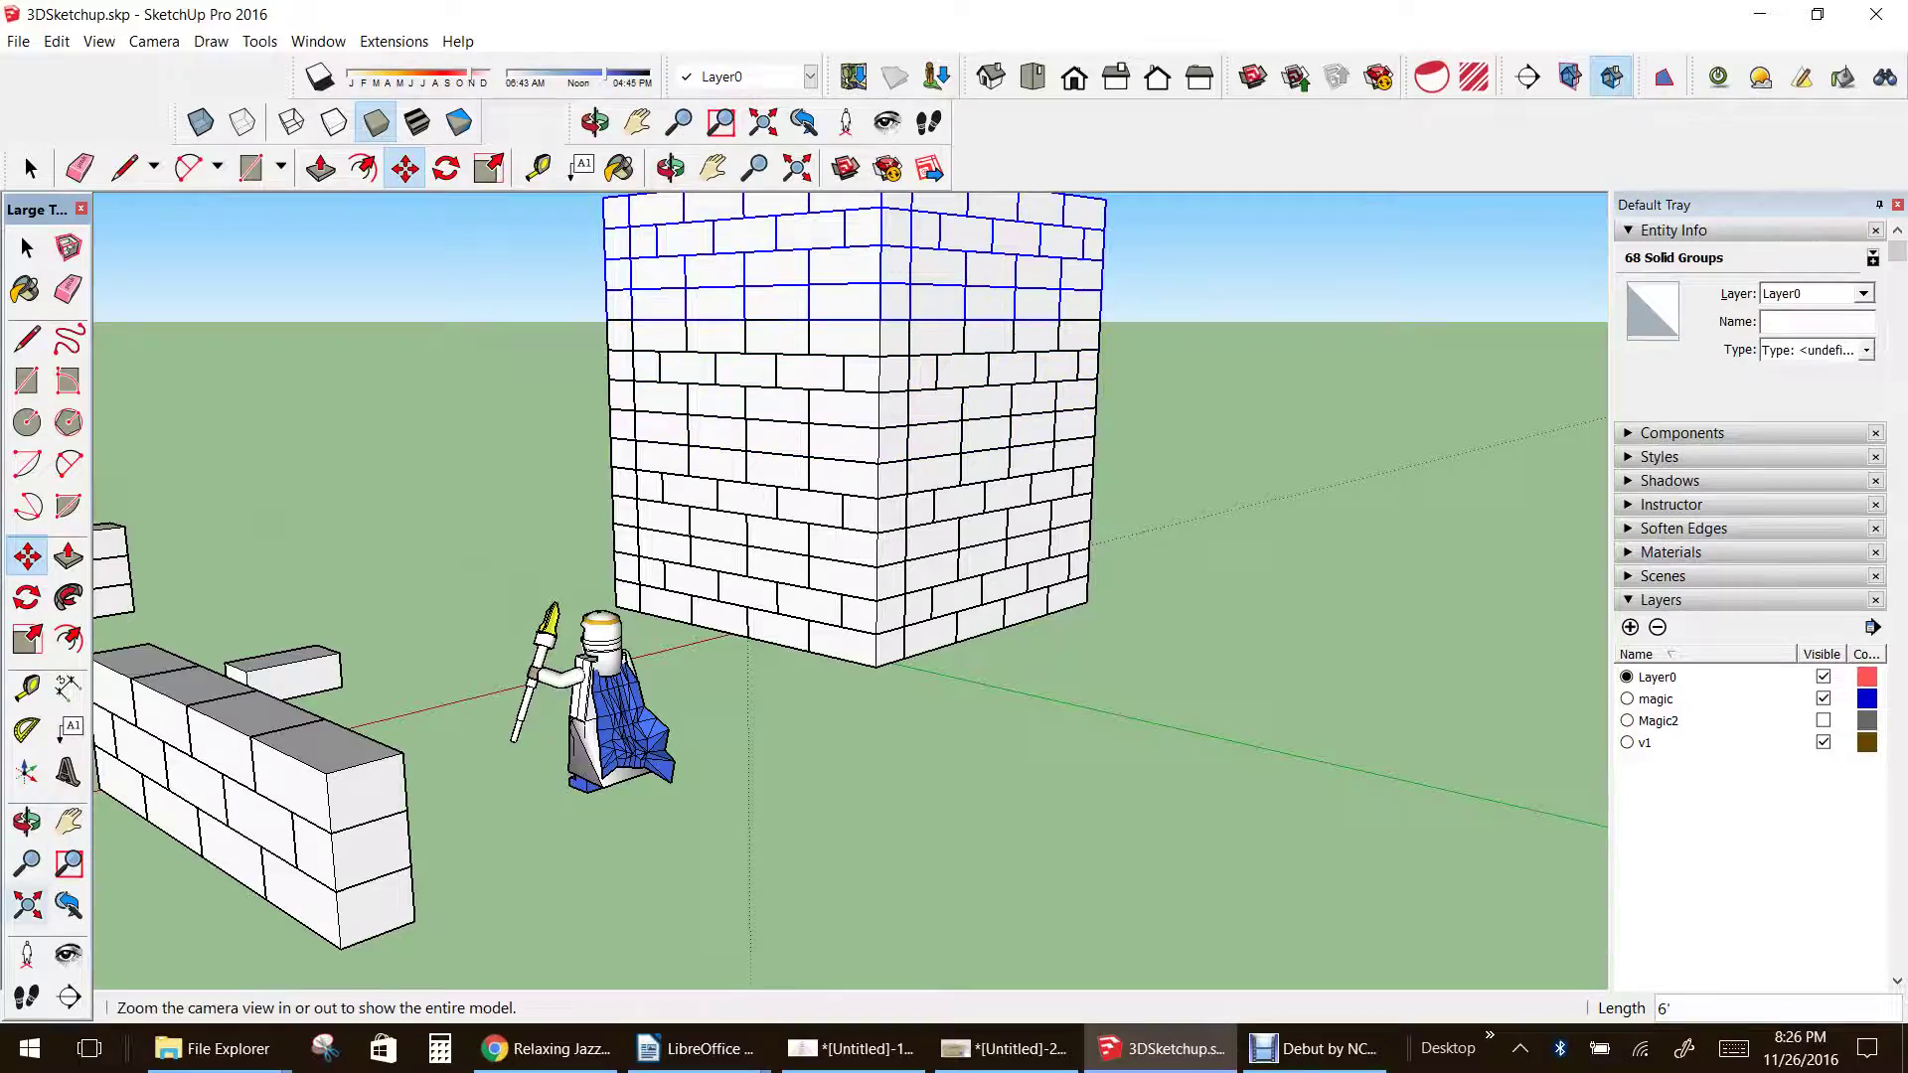
# - Delete the middle blocks of the tower's top course on three sides, keeping the corner blocks
pyautogui.click(27, 822)
pyautogui.moveTo(615, 397); pyautogui.dragTo(1083, 556)
pyautogui.moveTo(894, 695); pyautogui.dragTo(914, 259)
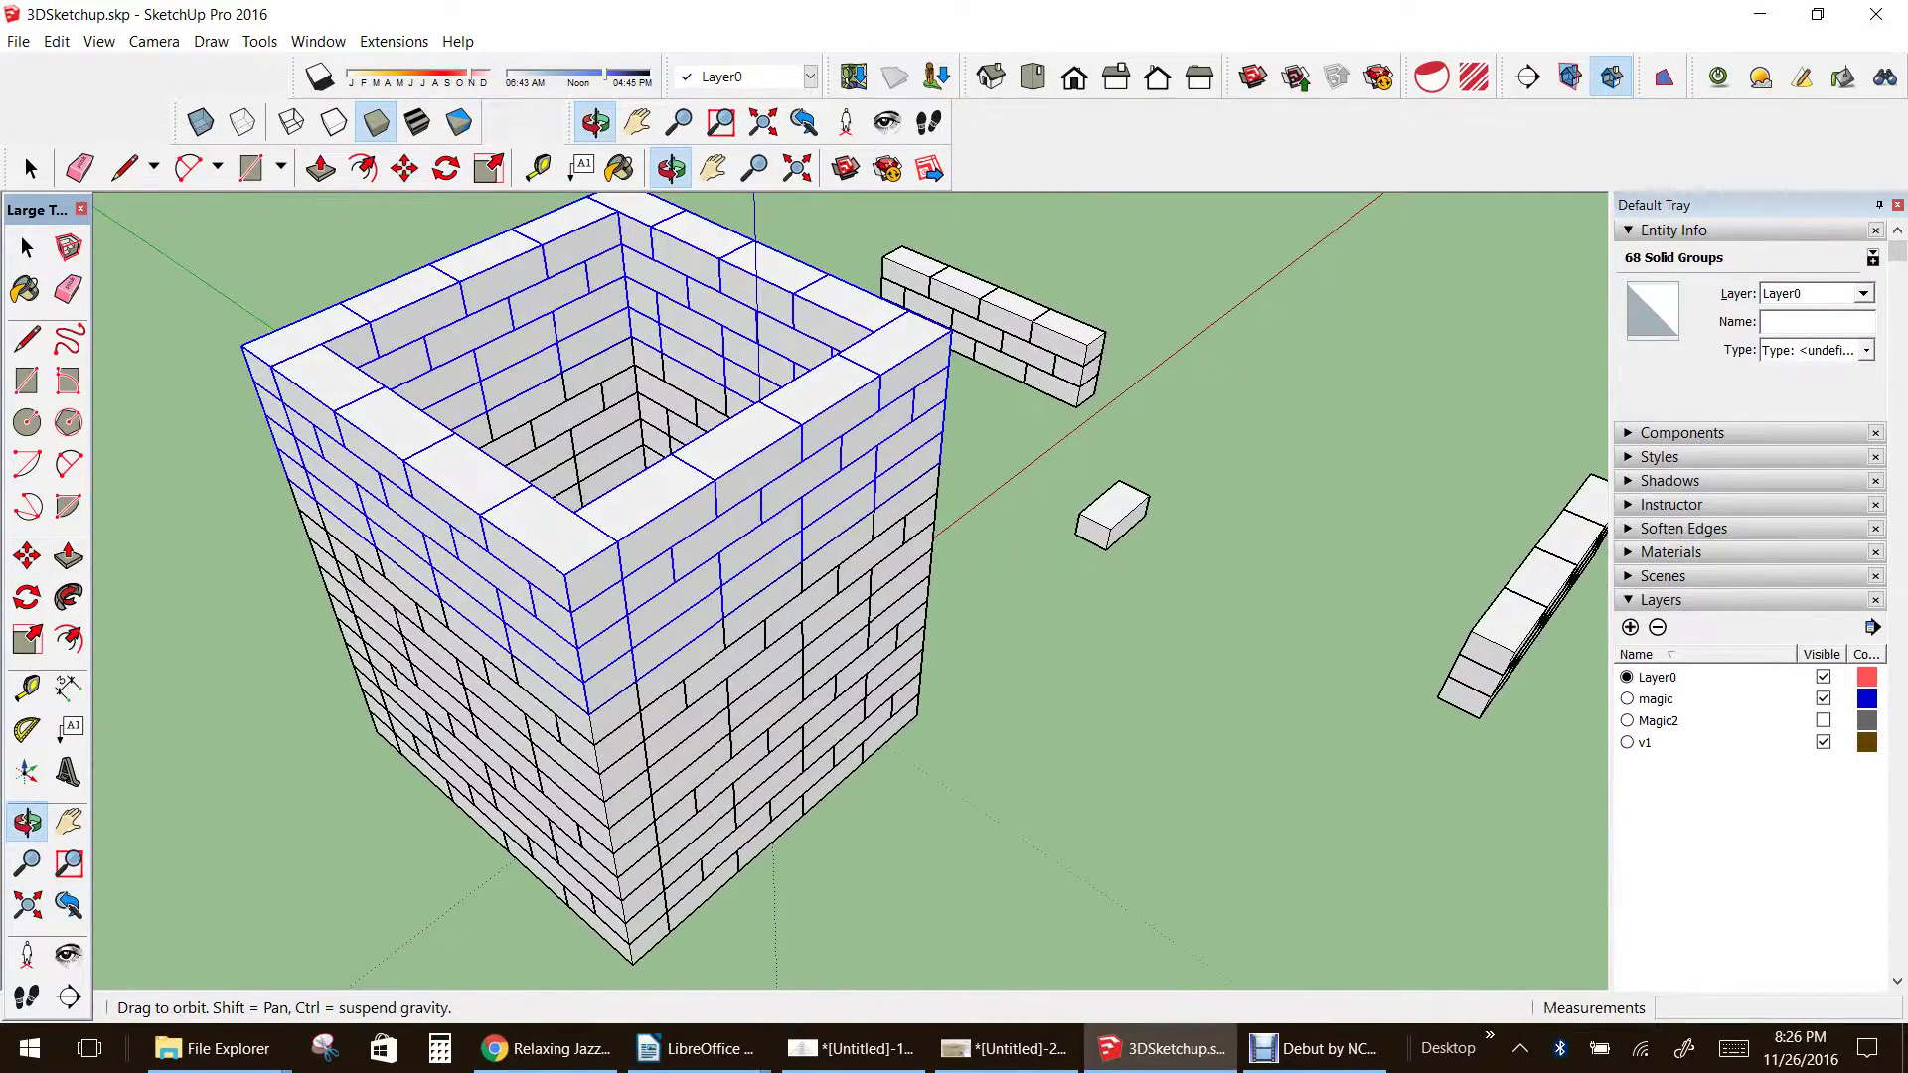
pyautogui.click(26, 248)
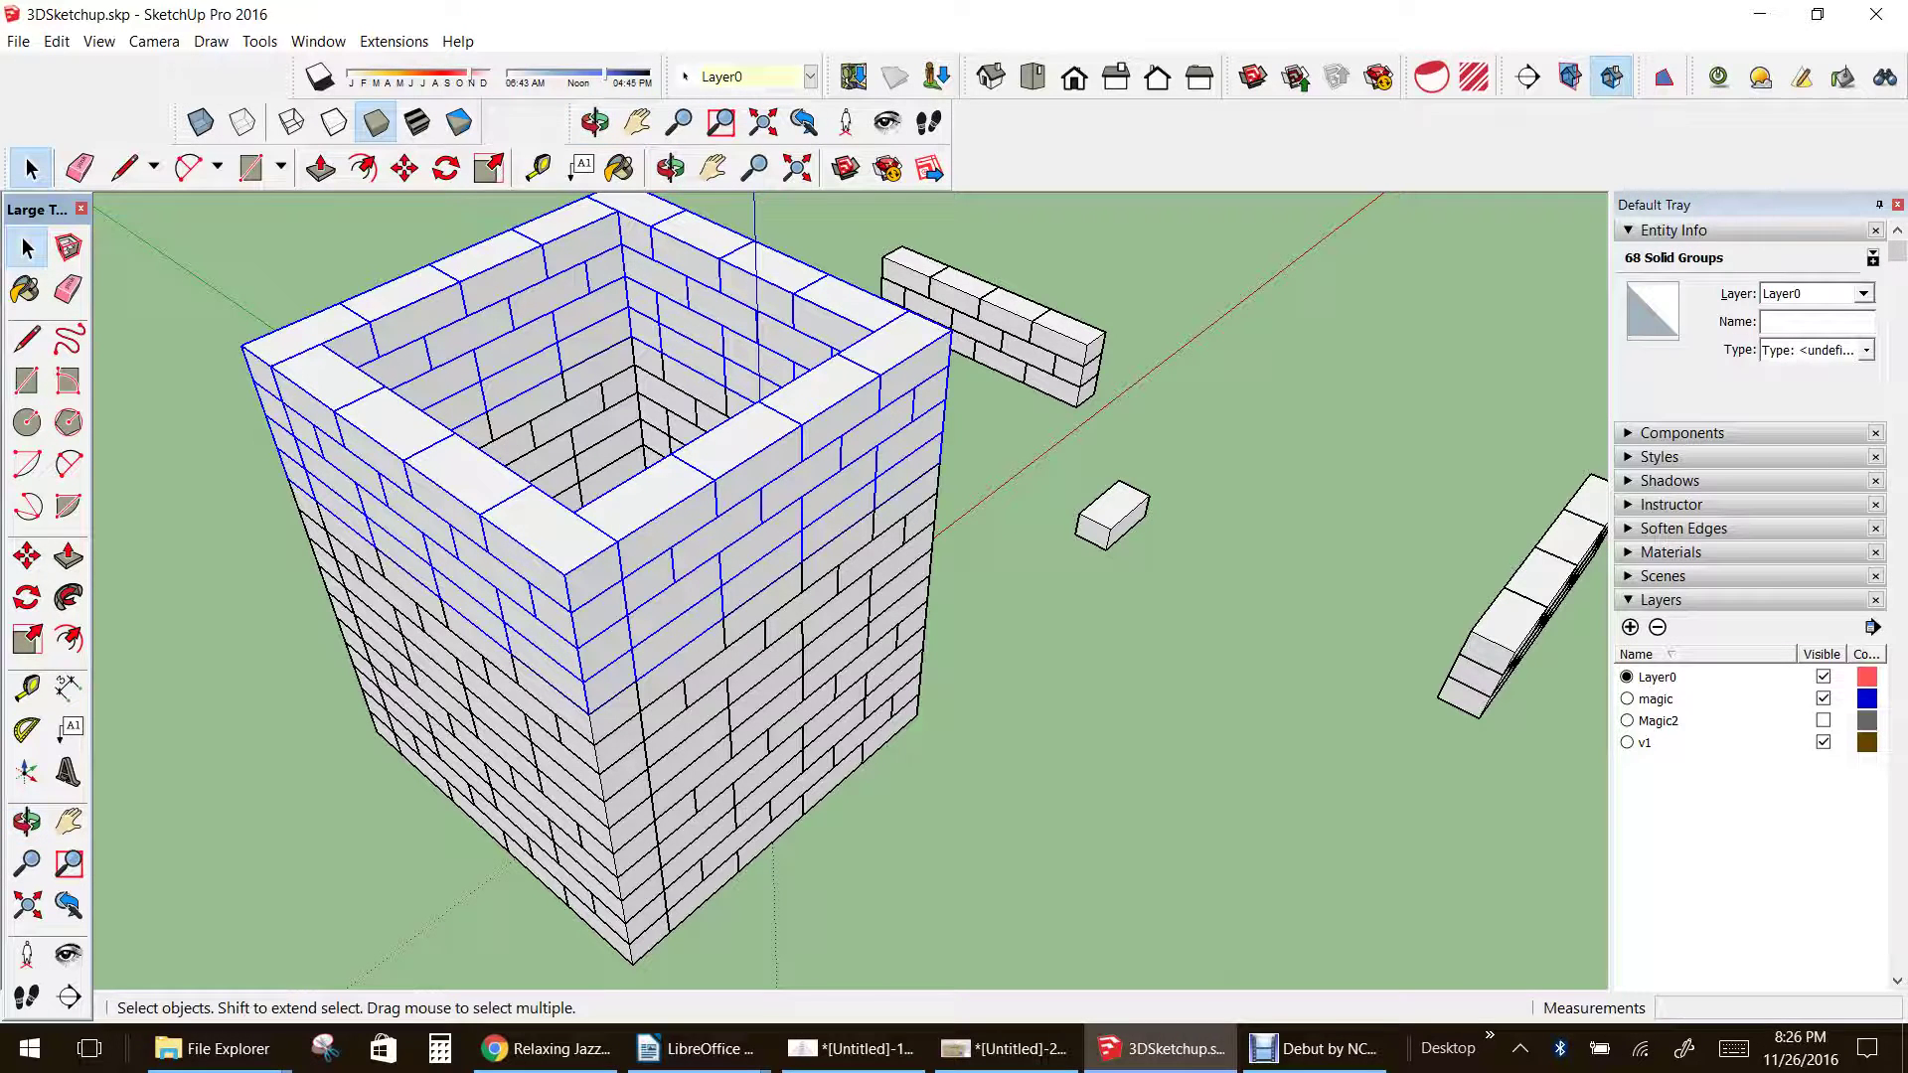
pyautogui.click(465, 489)
pyautogui.press('Delete')
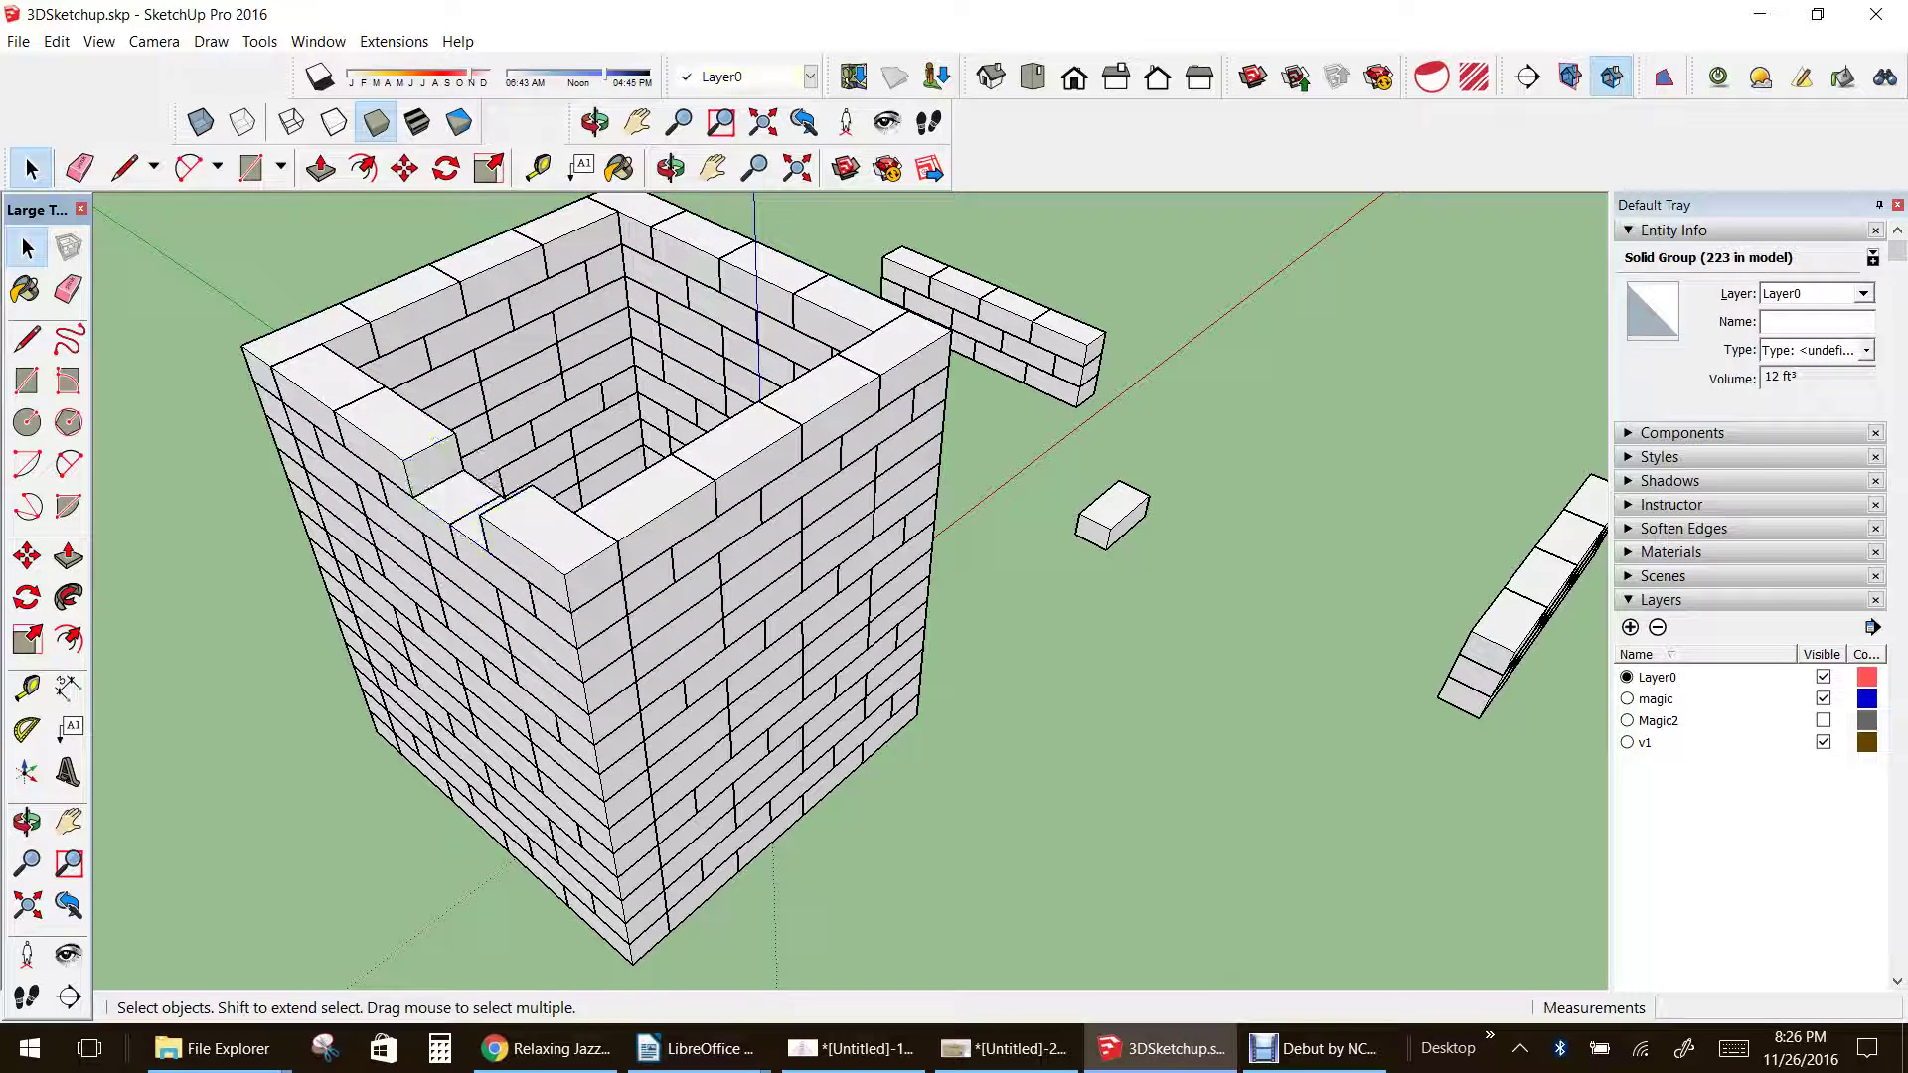
pyautogui.click(405, 297)
pyautogui.press('Delete')
pyautogui.click(488, 259)
pyautogui.press('Delete')
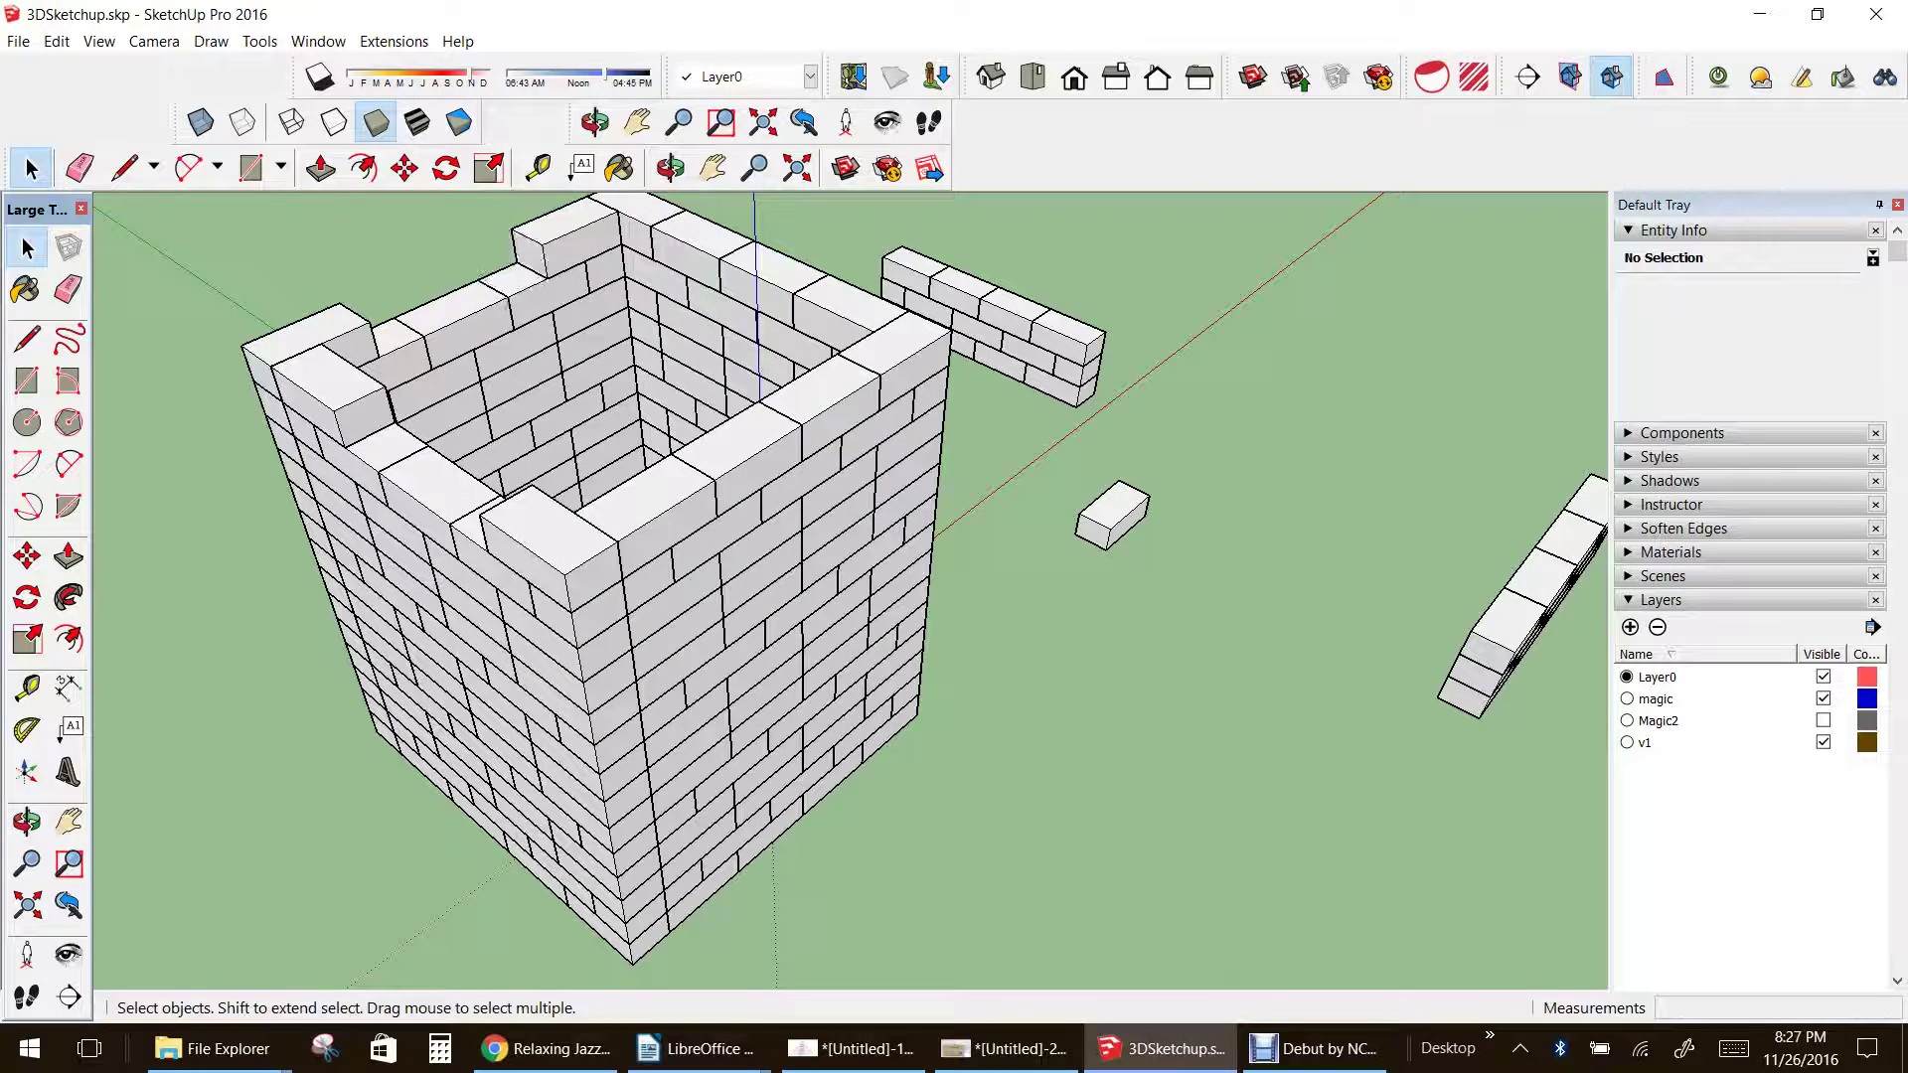
pyautogui.press('Delete')
pyautogui.press('Delete')
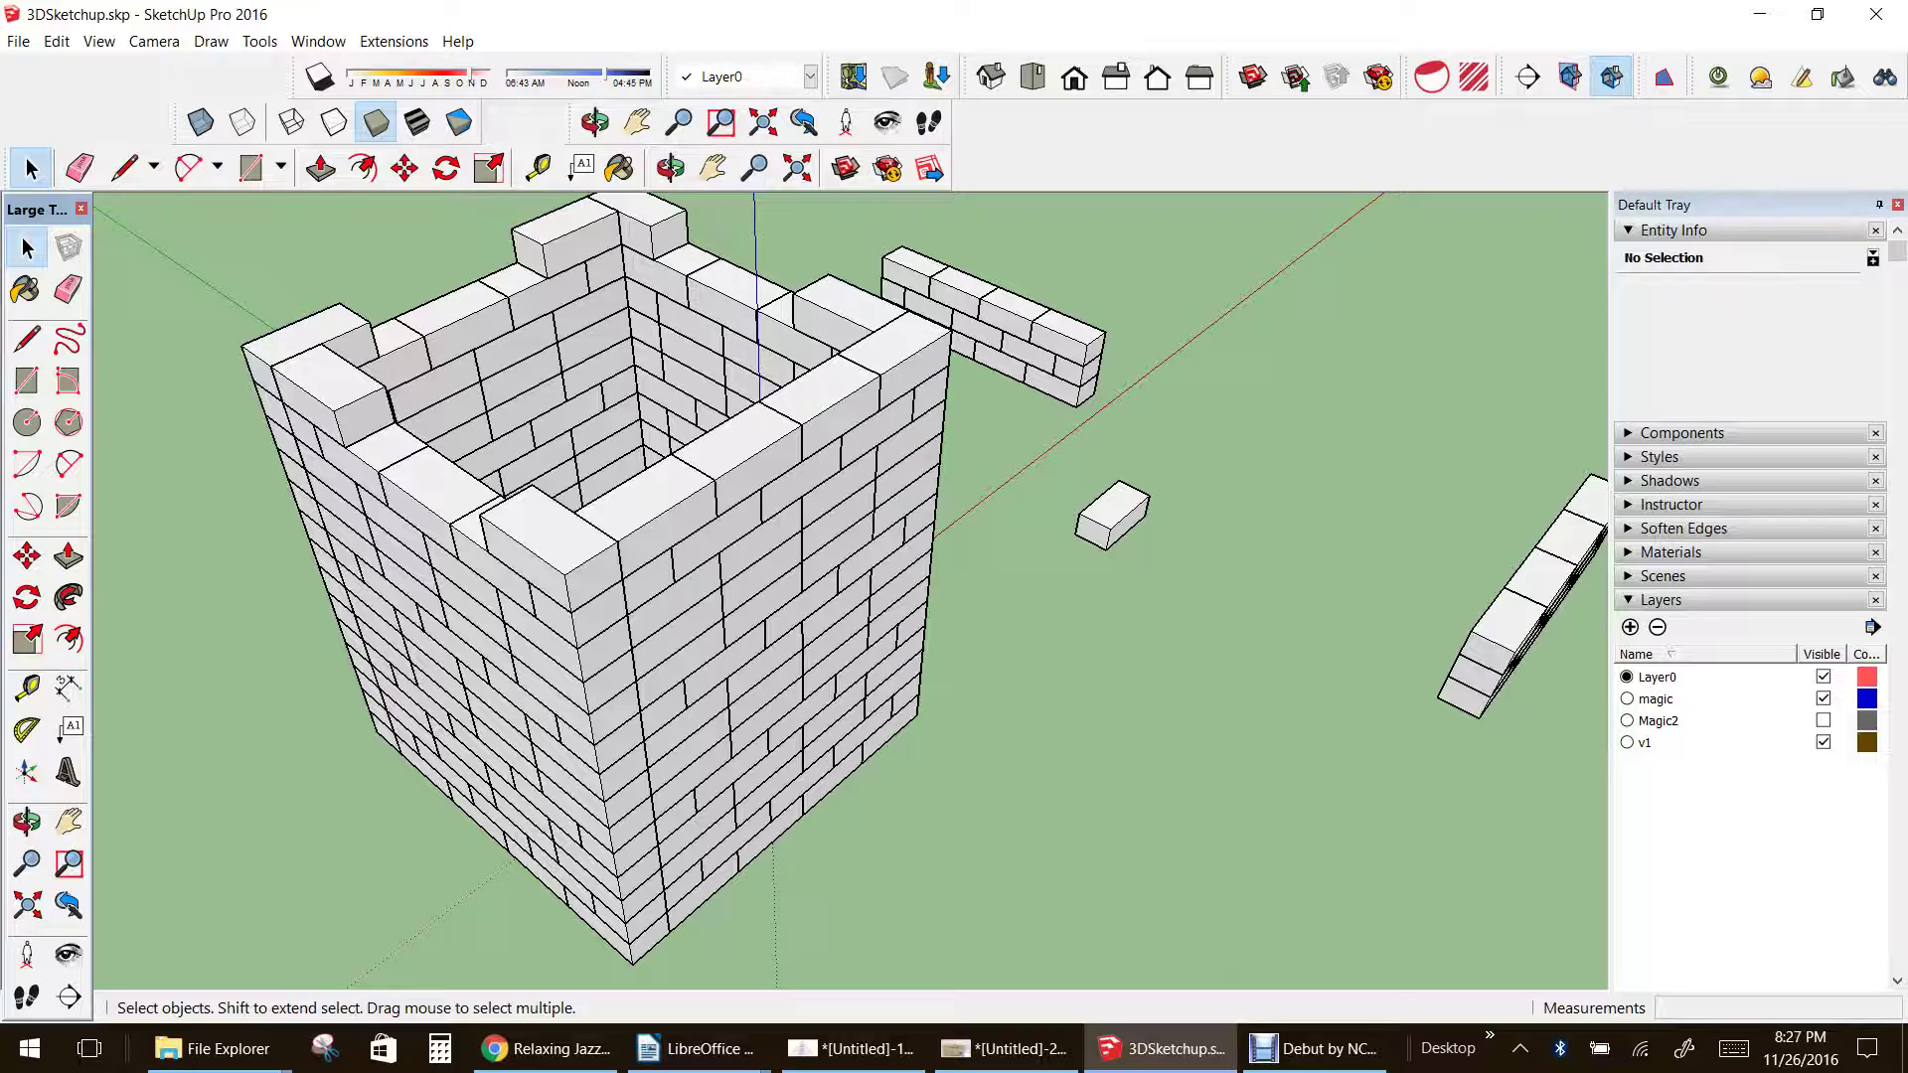
# - Copy the top corner block nearest the figure on the uncut wall straight up by one block height
pyautogui.click(27, 821)
pyautogui.moveTo(695, 616); pyautogui.dragTo(343, 517)
pyautogui.click(27, 247)
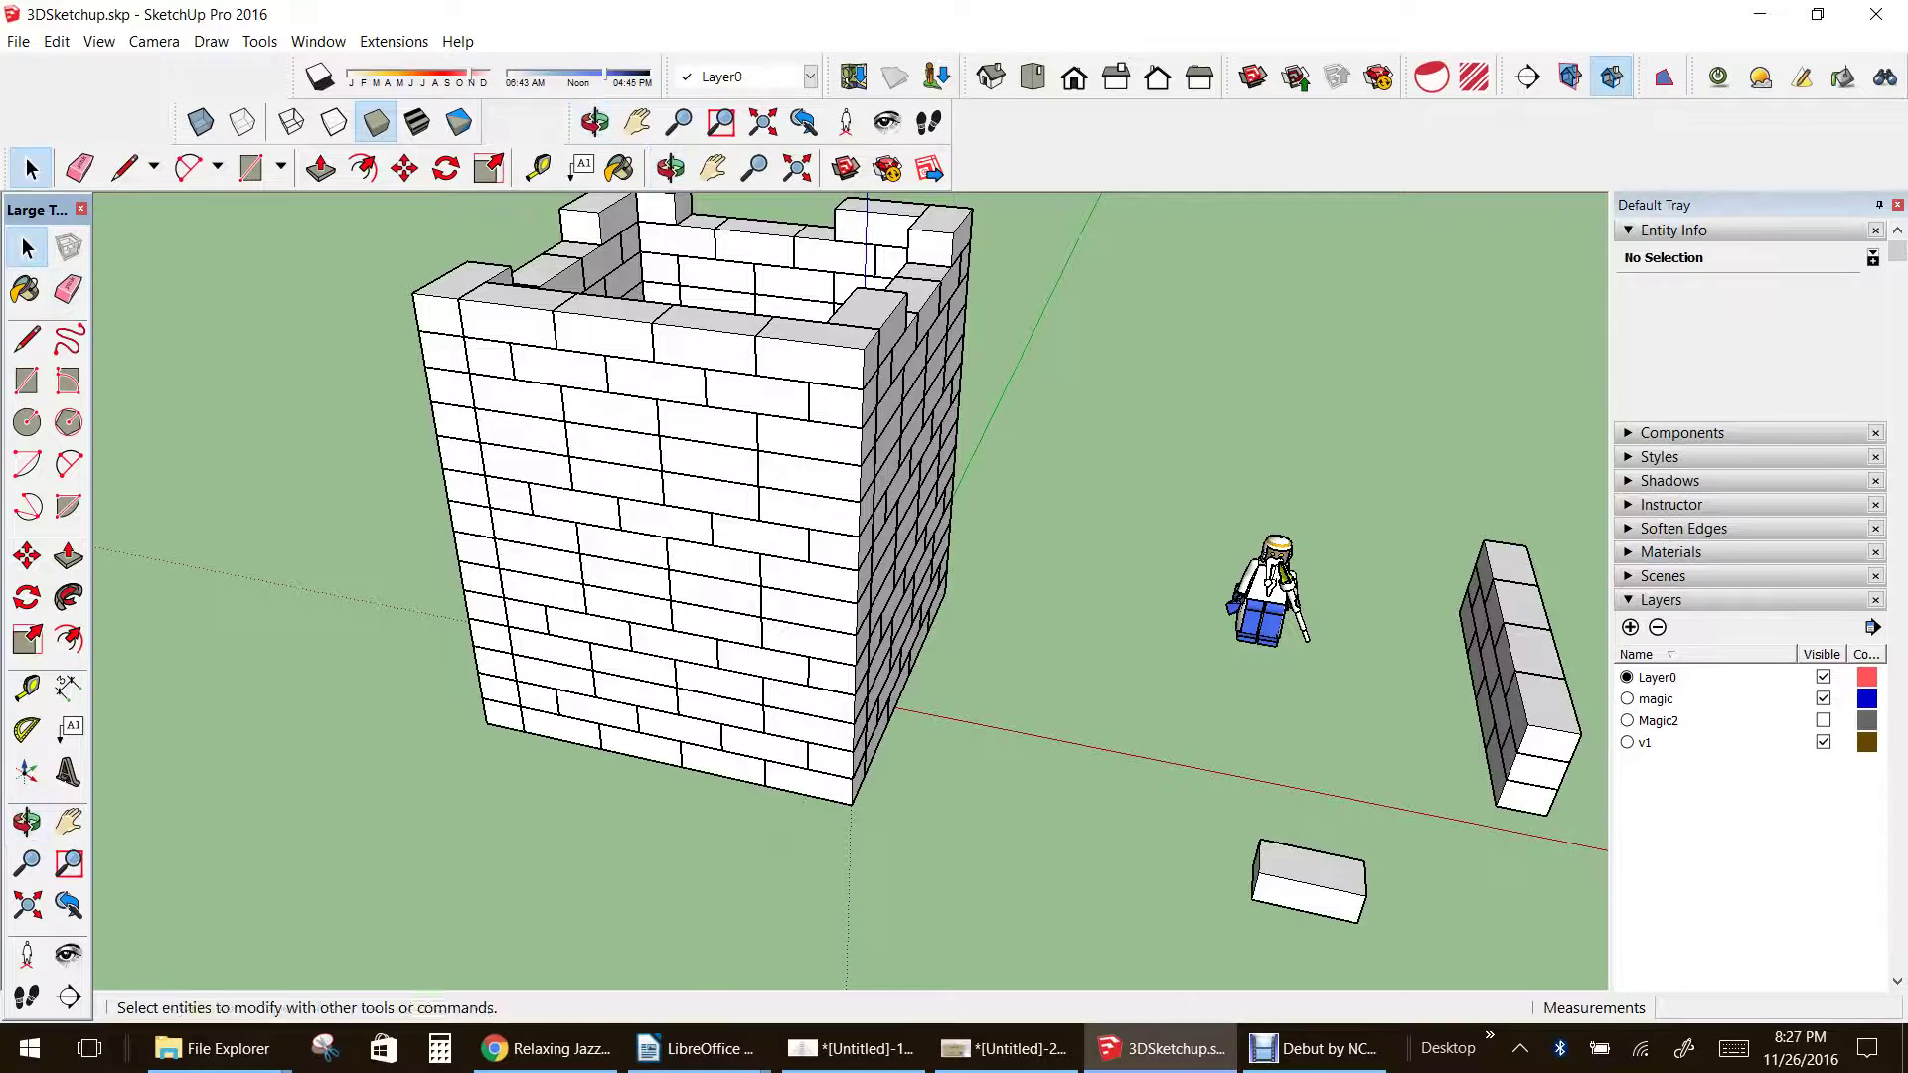
pyautogui.scroll(2, 900, 356)
pyautogui.click(784, 352)
pyautogui.scroll(2, 785, 352)
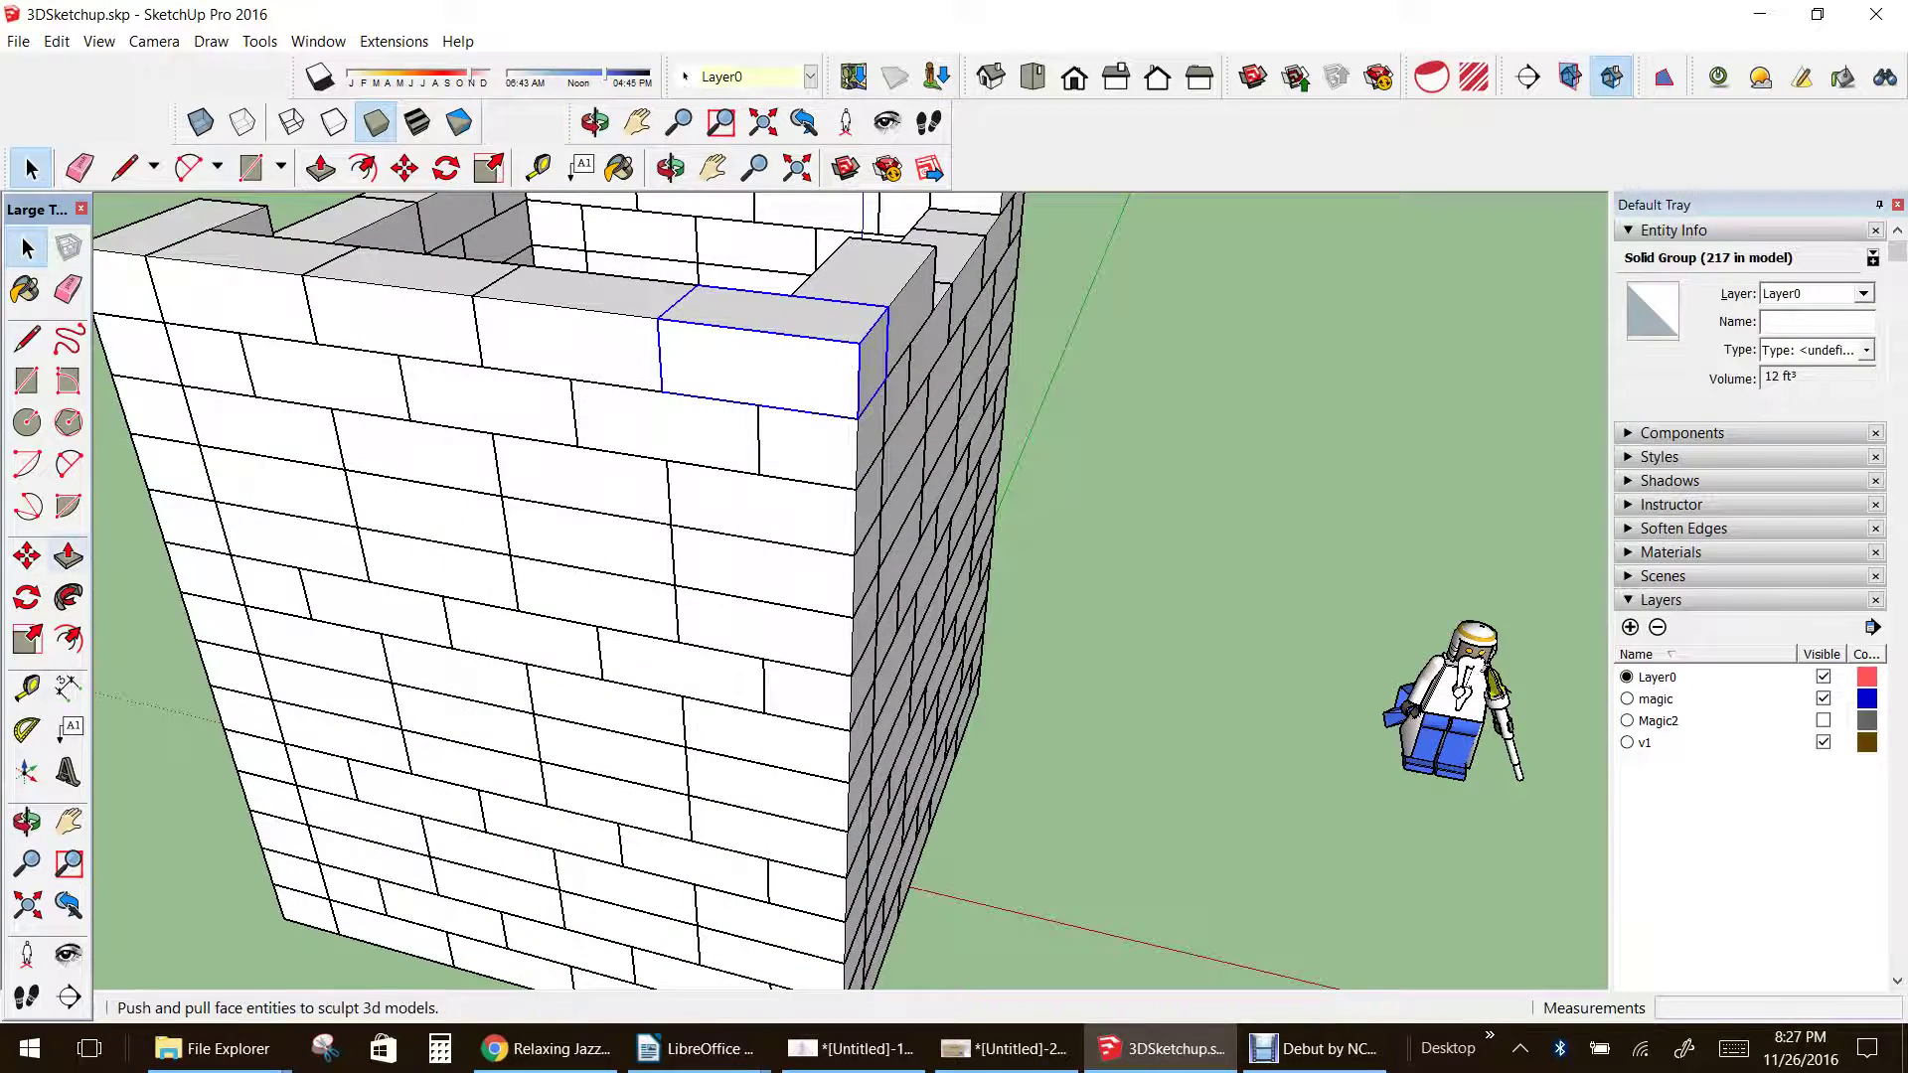
pyautogui.click(27, 556)
pyautogui.press('ctrl')
pyautogui.click(858, 417)
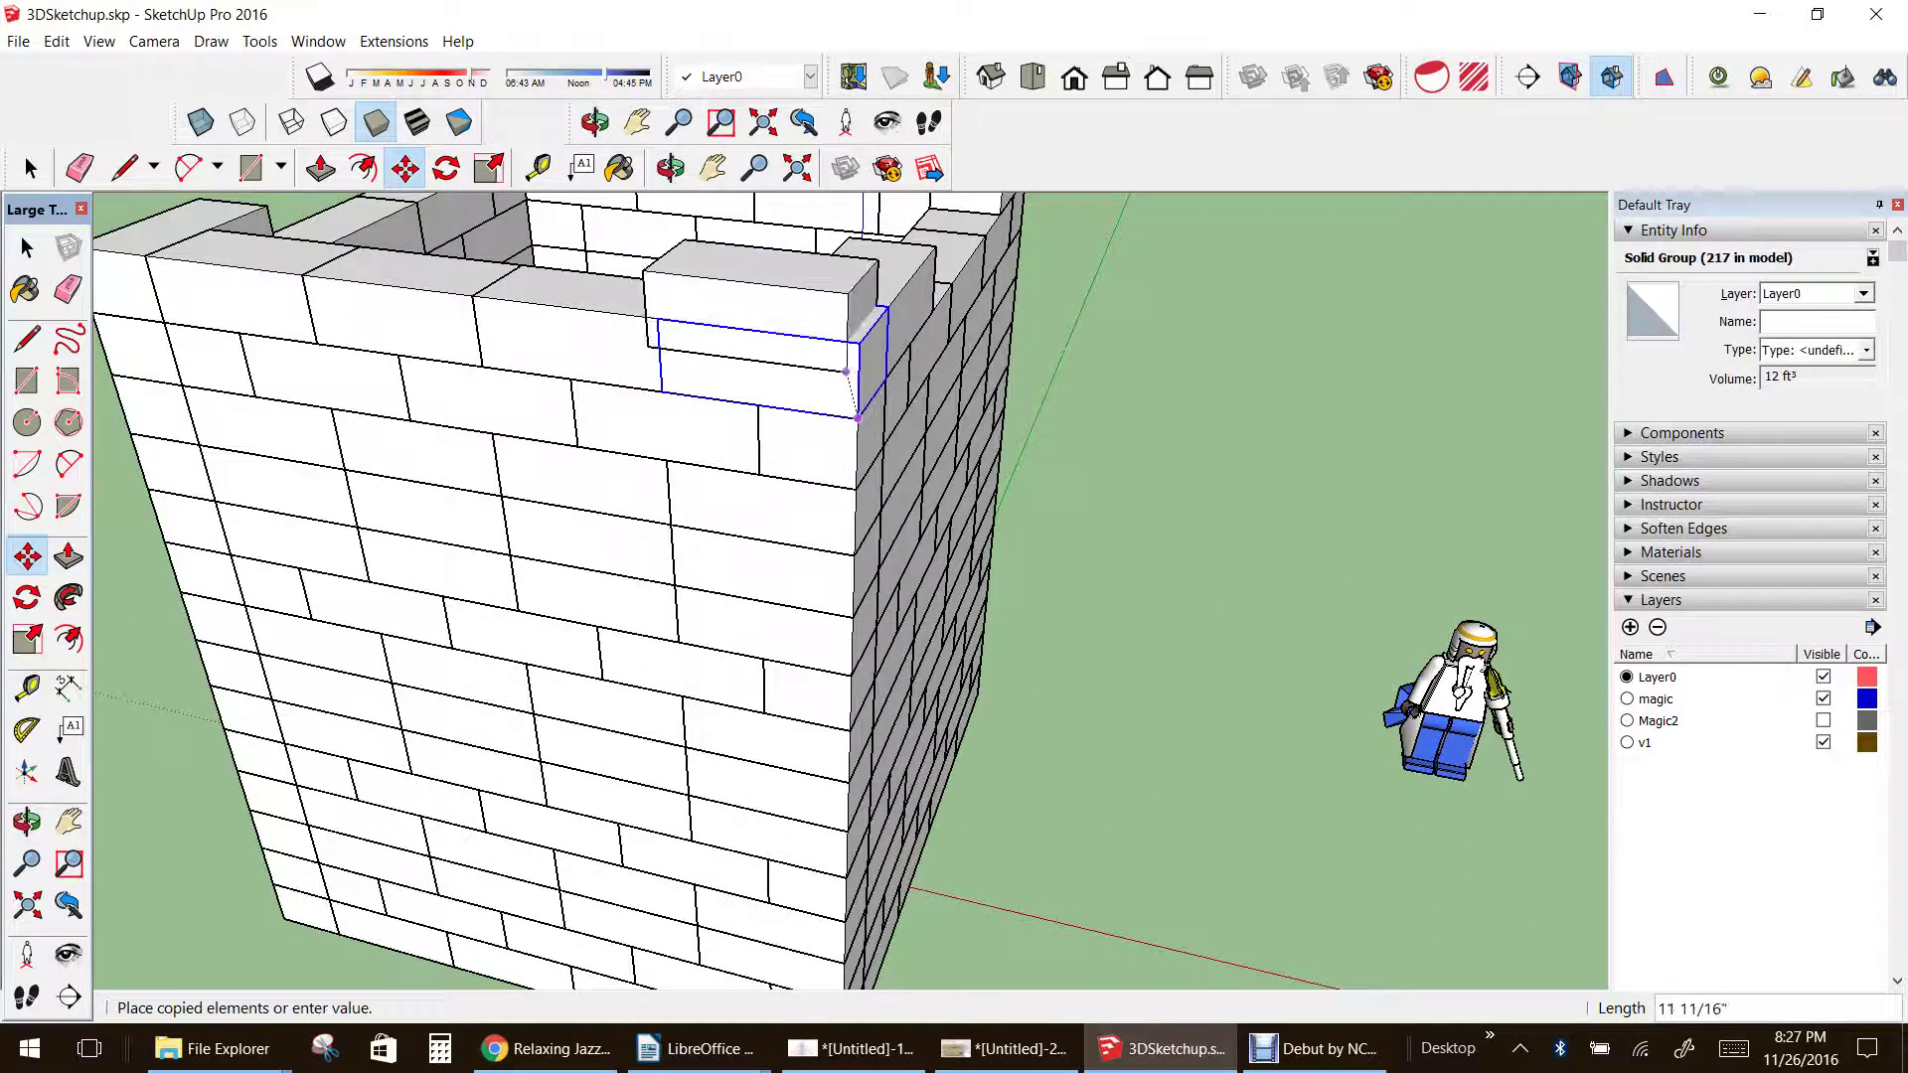
pyautogui.click(860, 344)
pyautogui.scroll(-3, 993, 435)
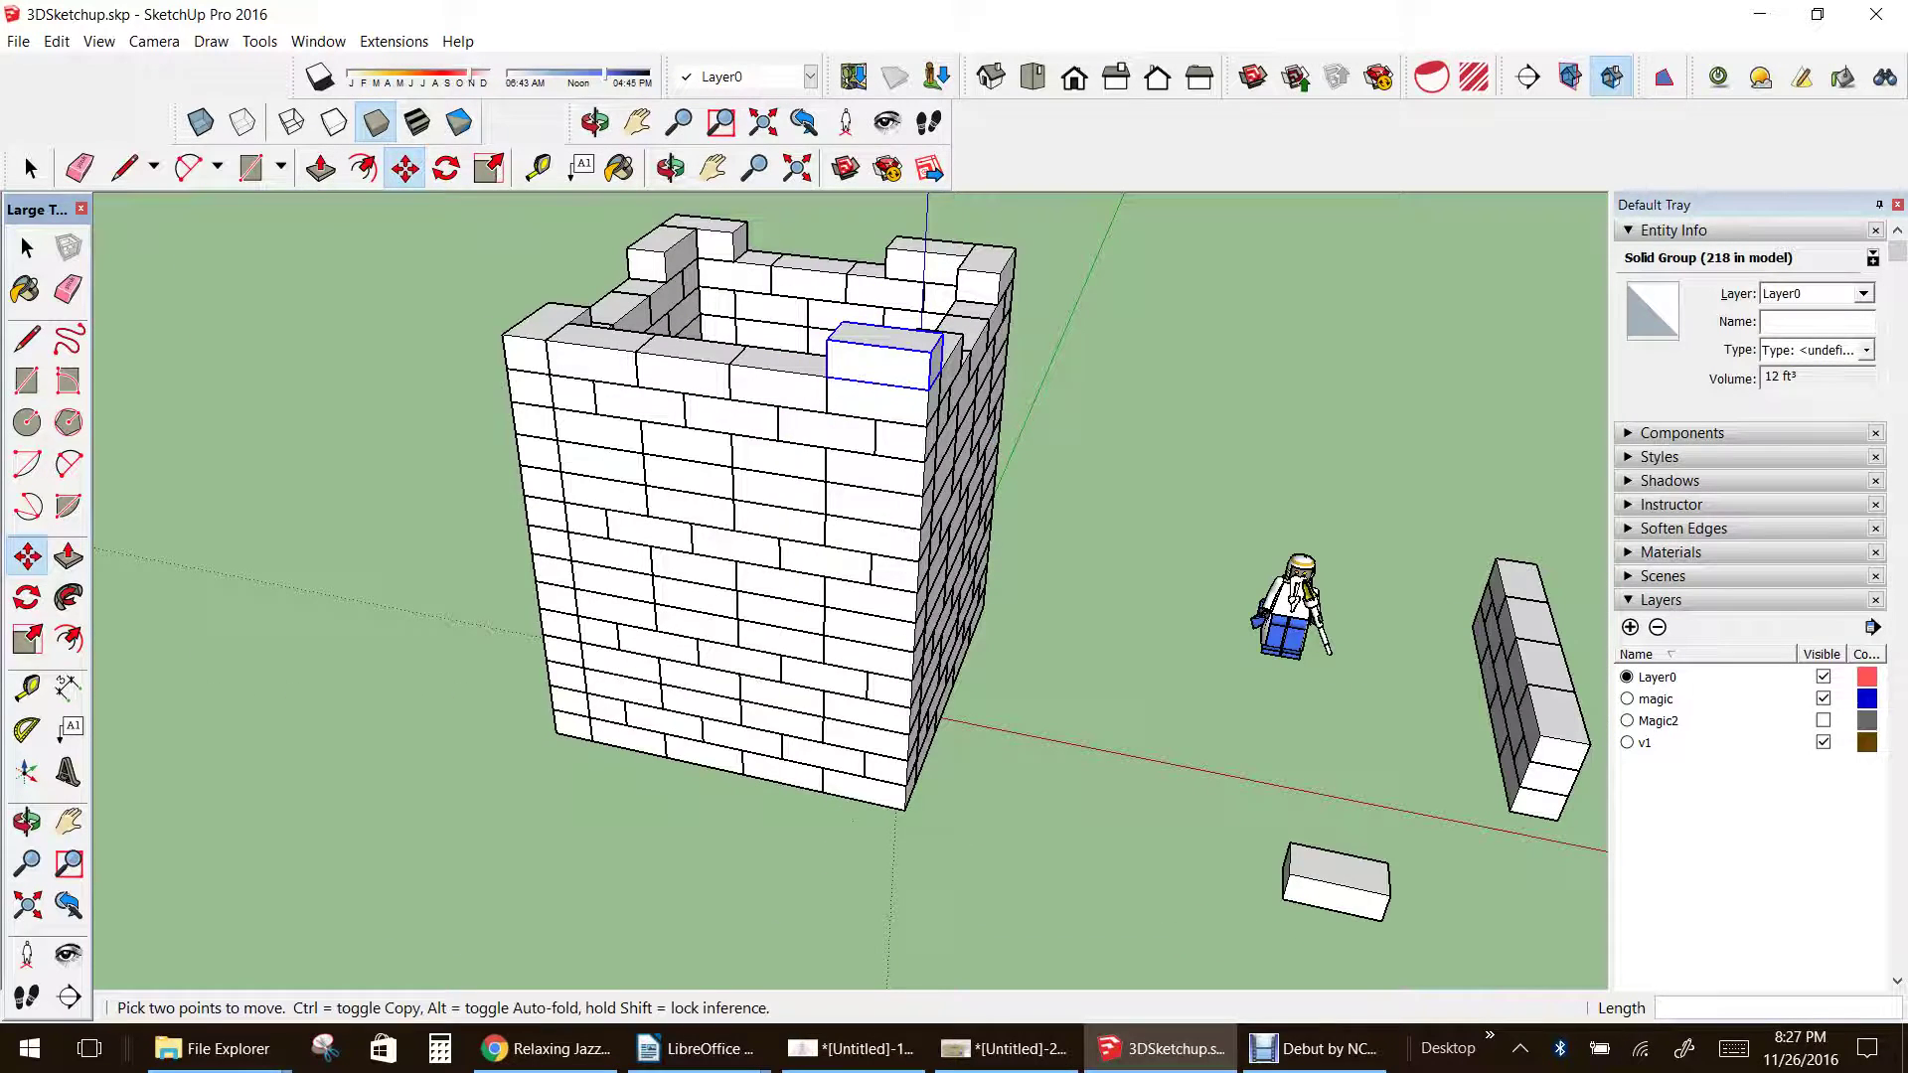
# - Copy the raised corner block 14' along the uncut wall to its opposite top corner
pyautogui.click(27, 247)
pyautogui.click(525, 348)
pyautogui.scroll(3, 525, 348)
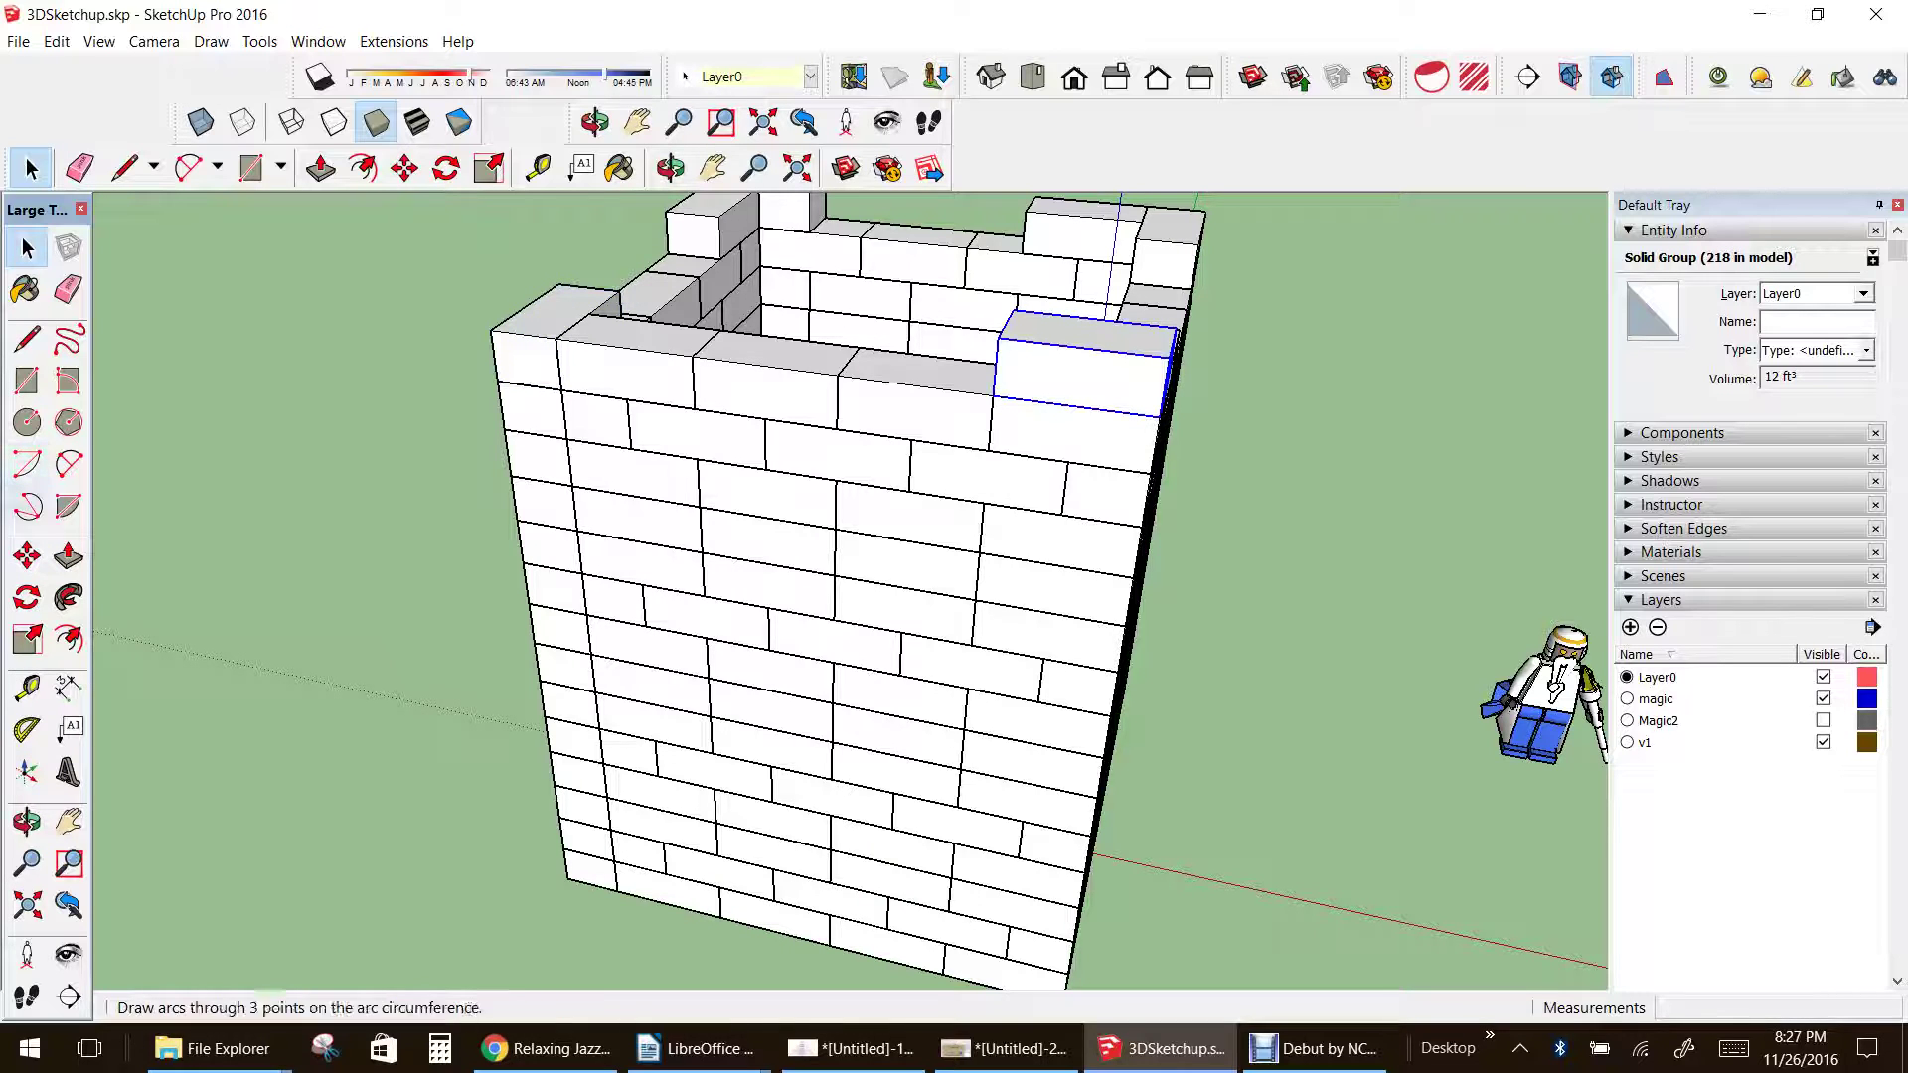
pyautogui.click(27, 557)
pyautogui.click(992, 395)
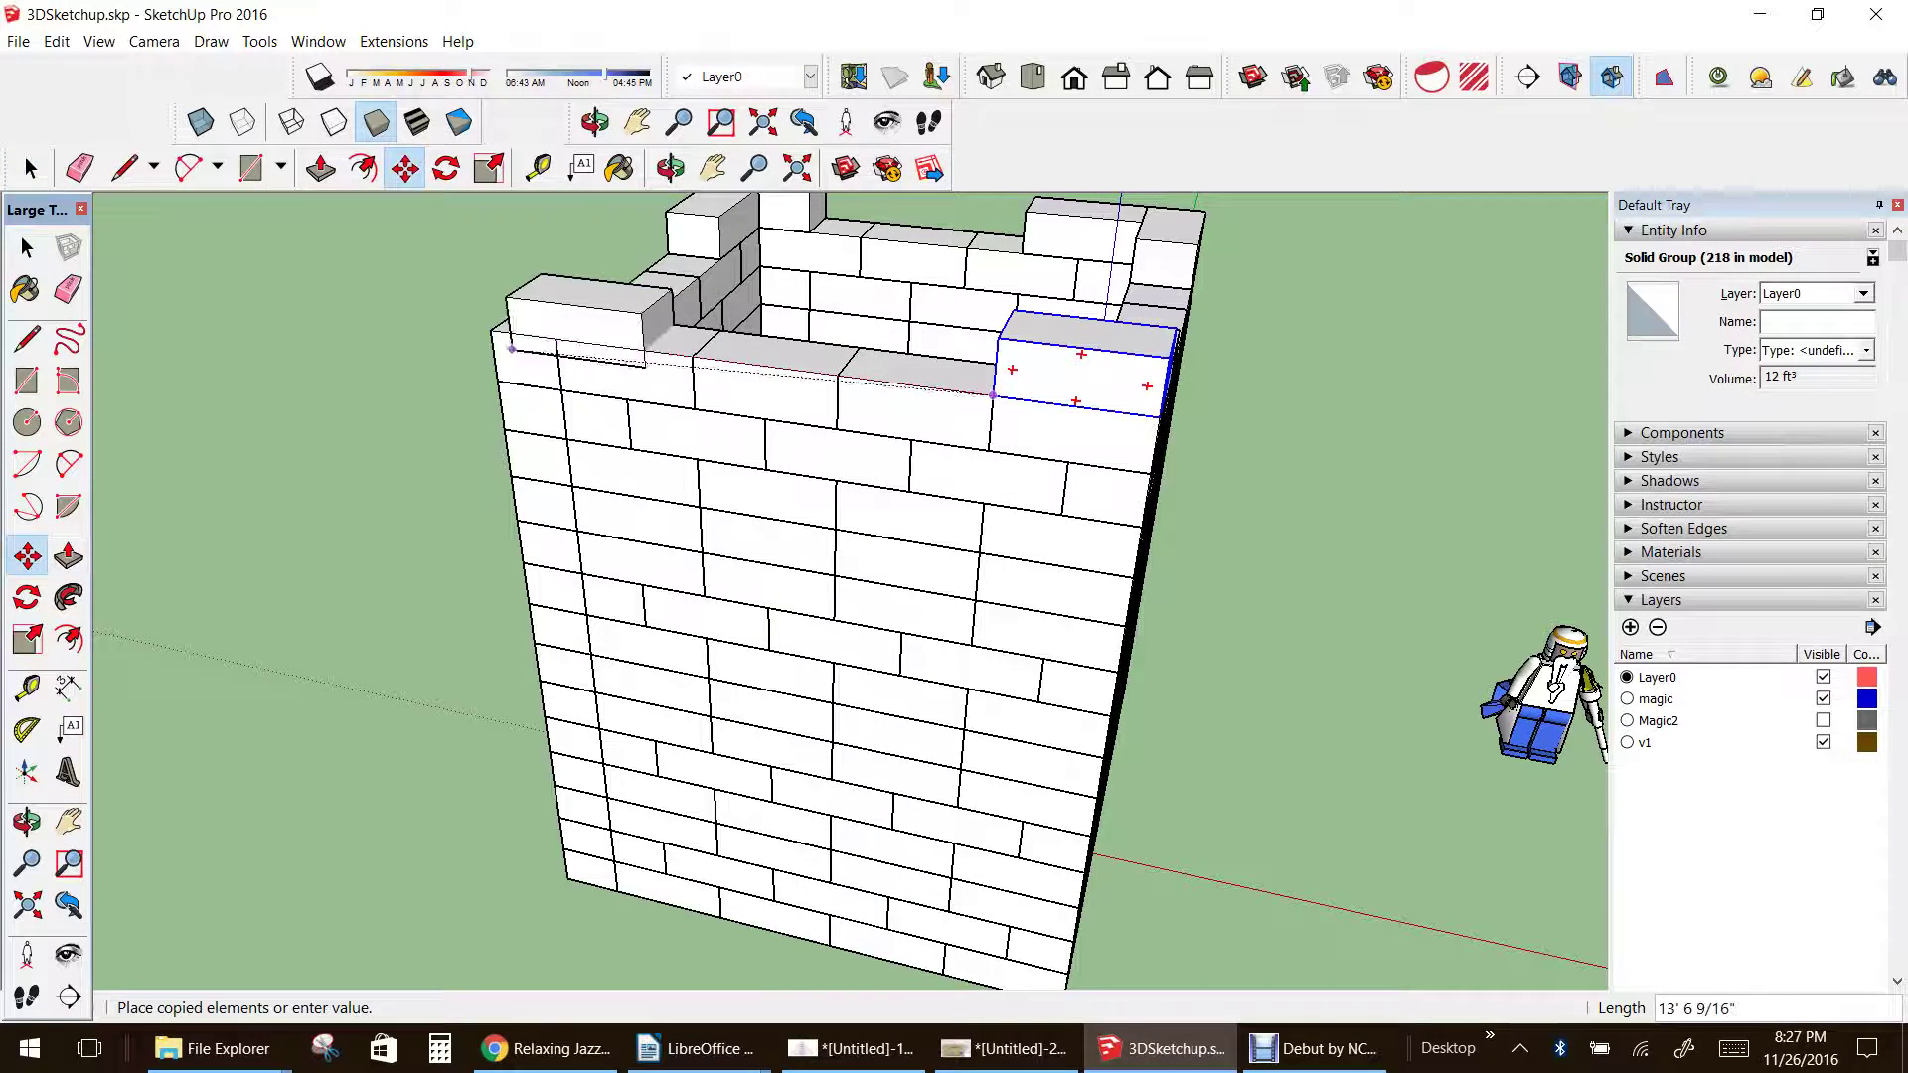
pyautogui.click(489, 332)
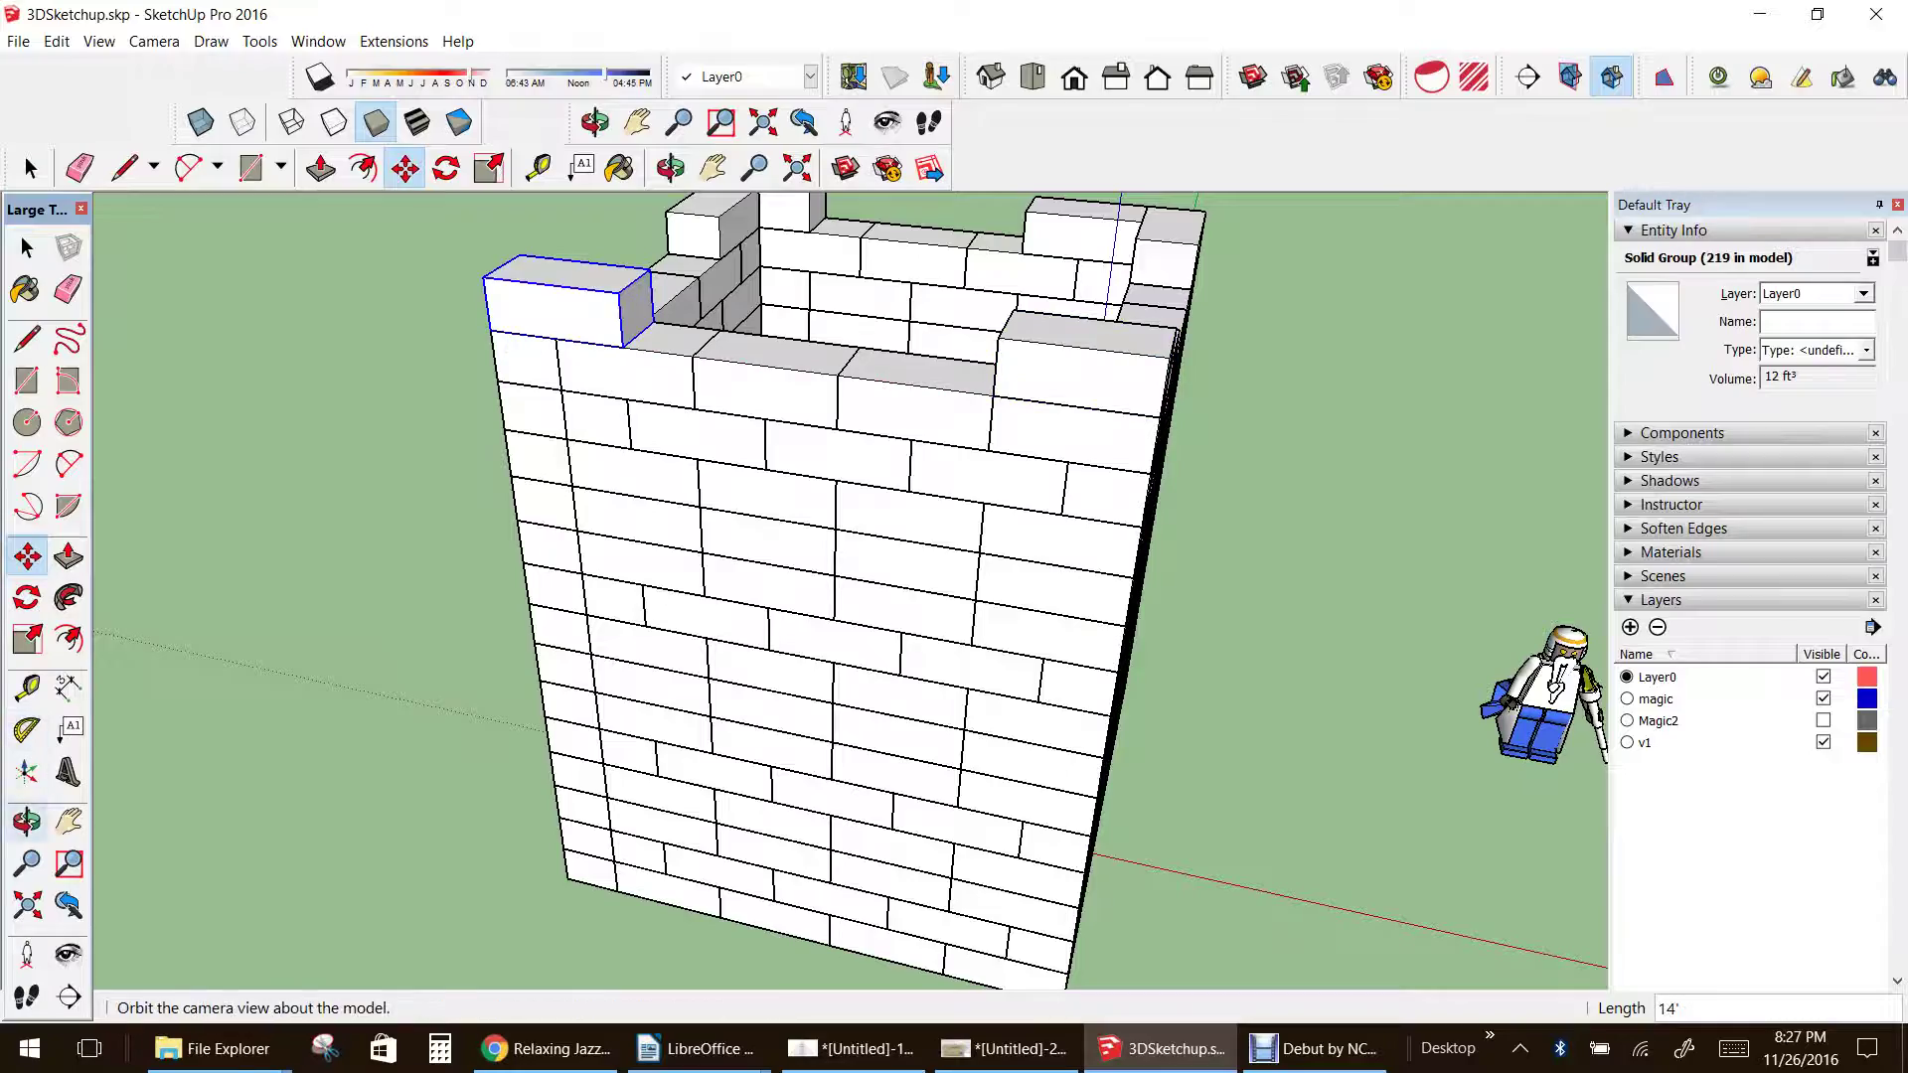
# - Select both raised corner blocks and copy them 16' along the green axis onto the opposite wall's corners
pyautogui.click(27, 822)
pyautogui.moveTo(1034, 517); pyautogui.dragTo(645, 586)
pyautogui.moveTo(785, 716); pyautogui.dragTo(755, 710, button='middle')
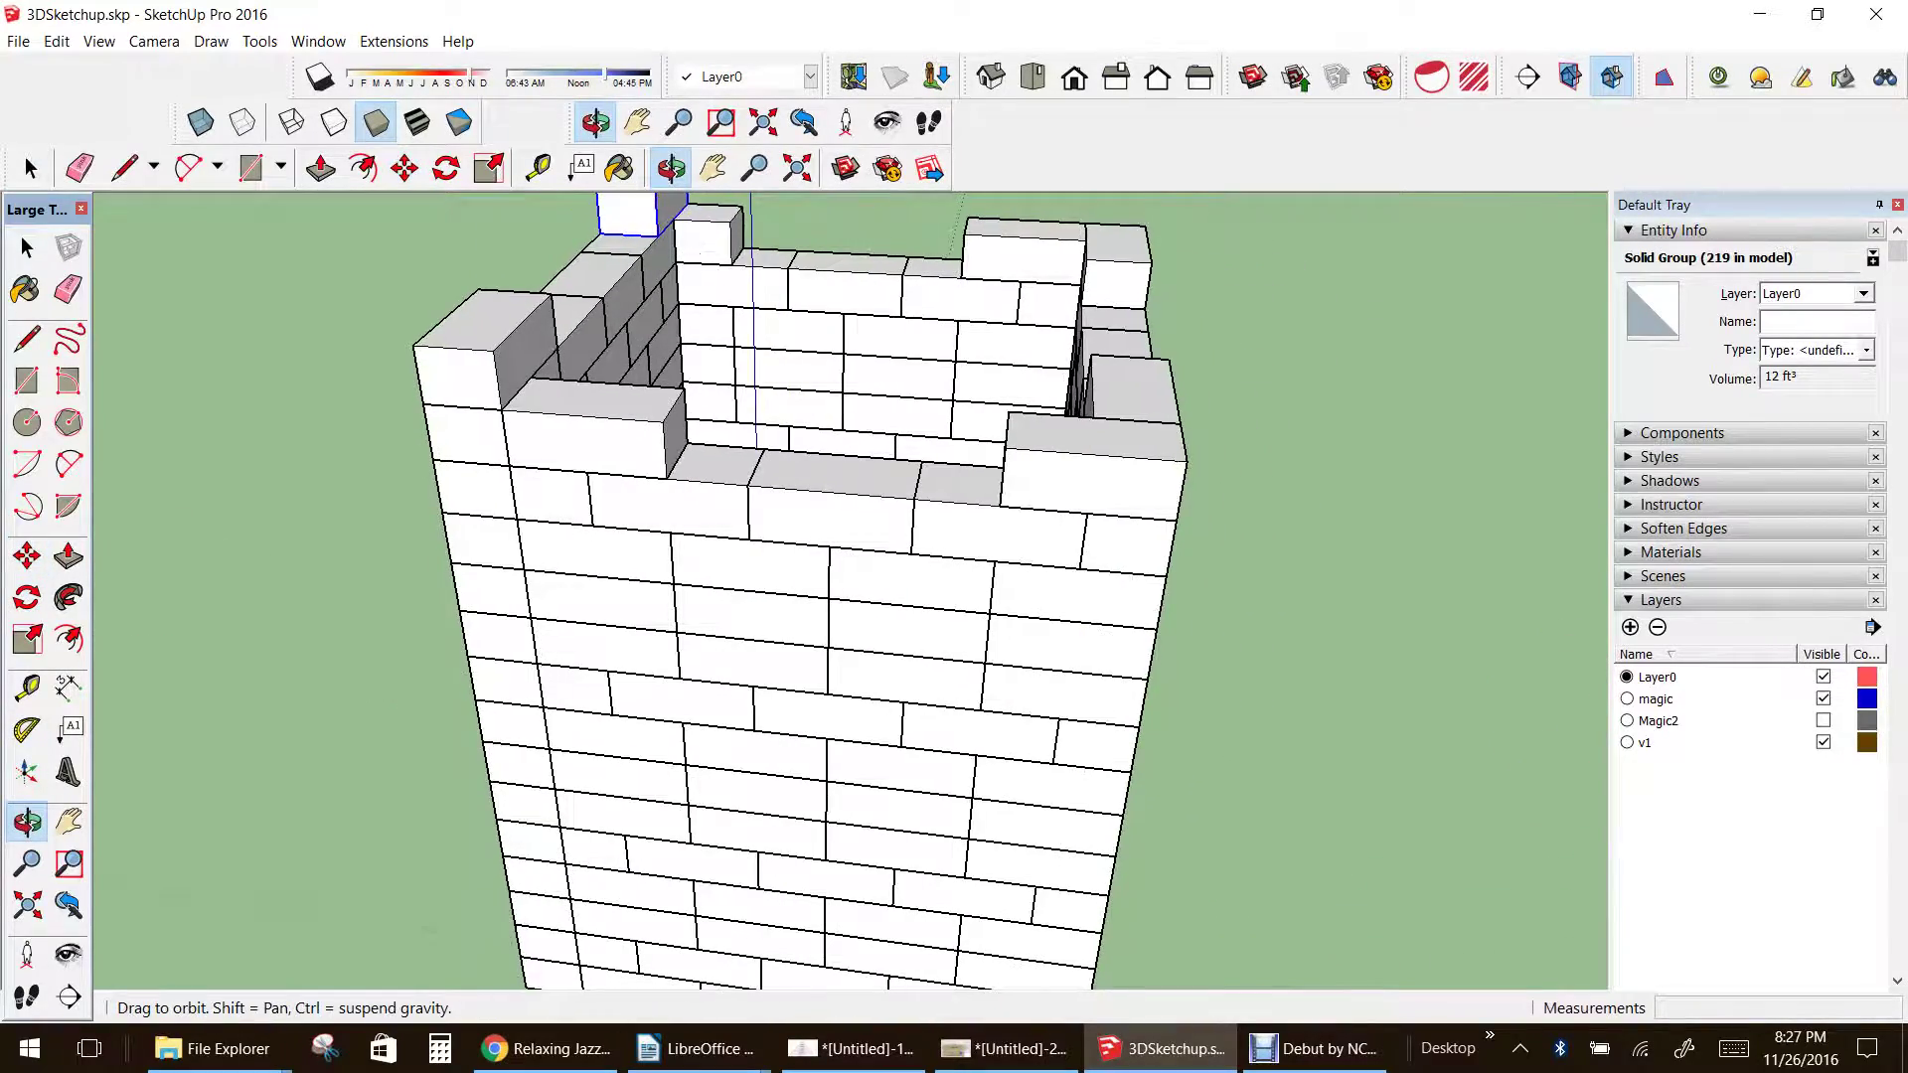
pyautogui.scroll(-2, 596, 477)
pyautogui.moveTo(636, 497); pyautogui.dragTo(591, 497)
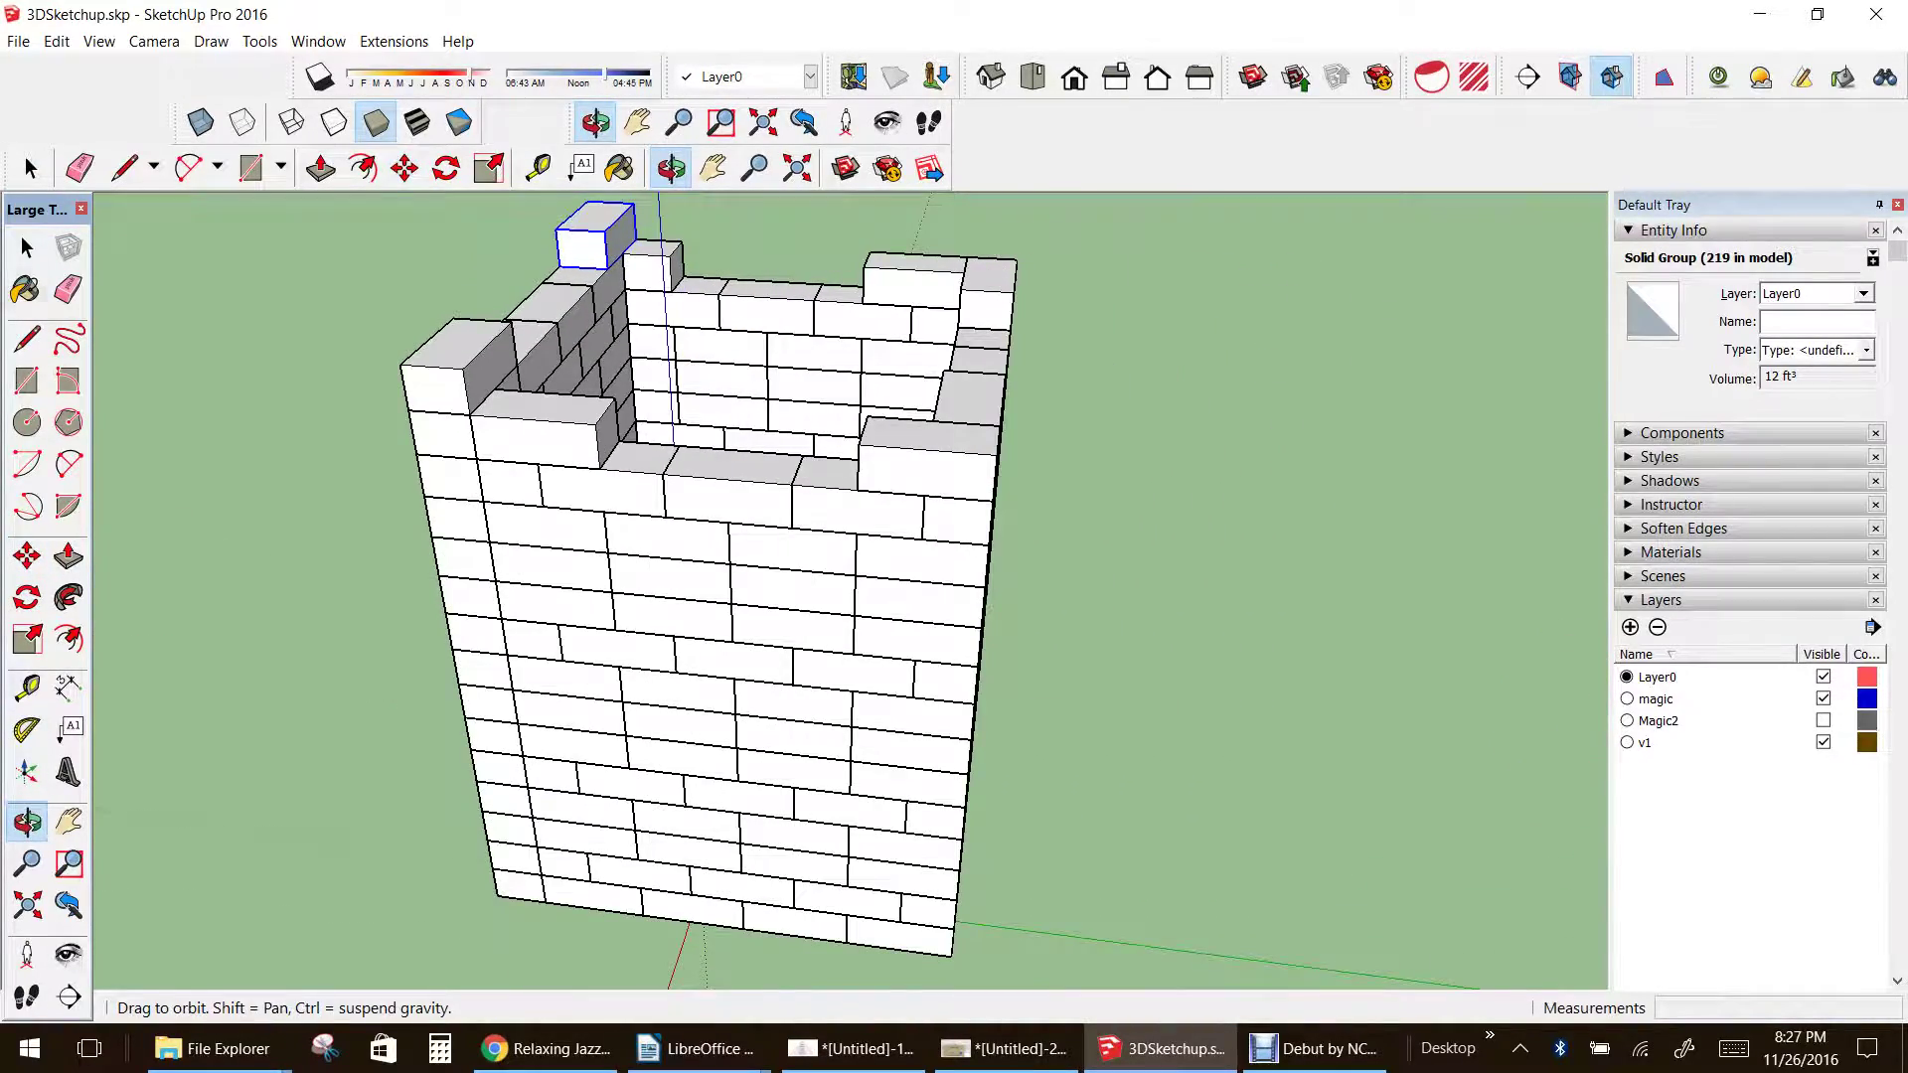
pyautogui.click(27, 247)
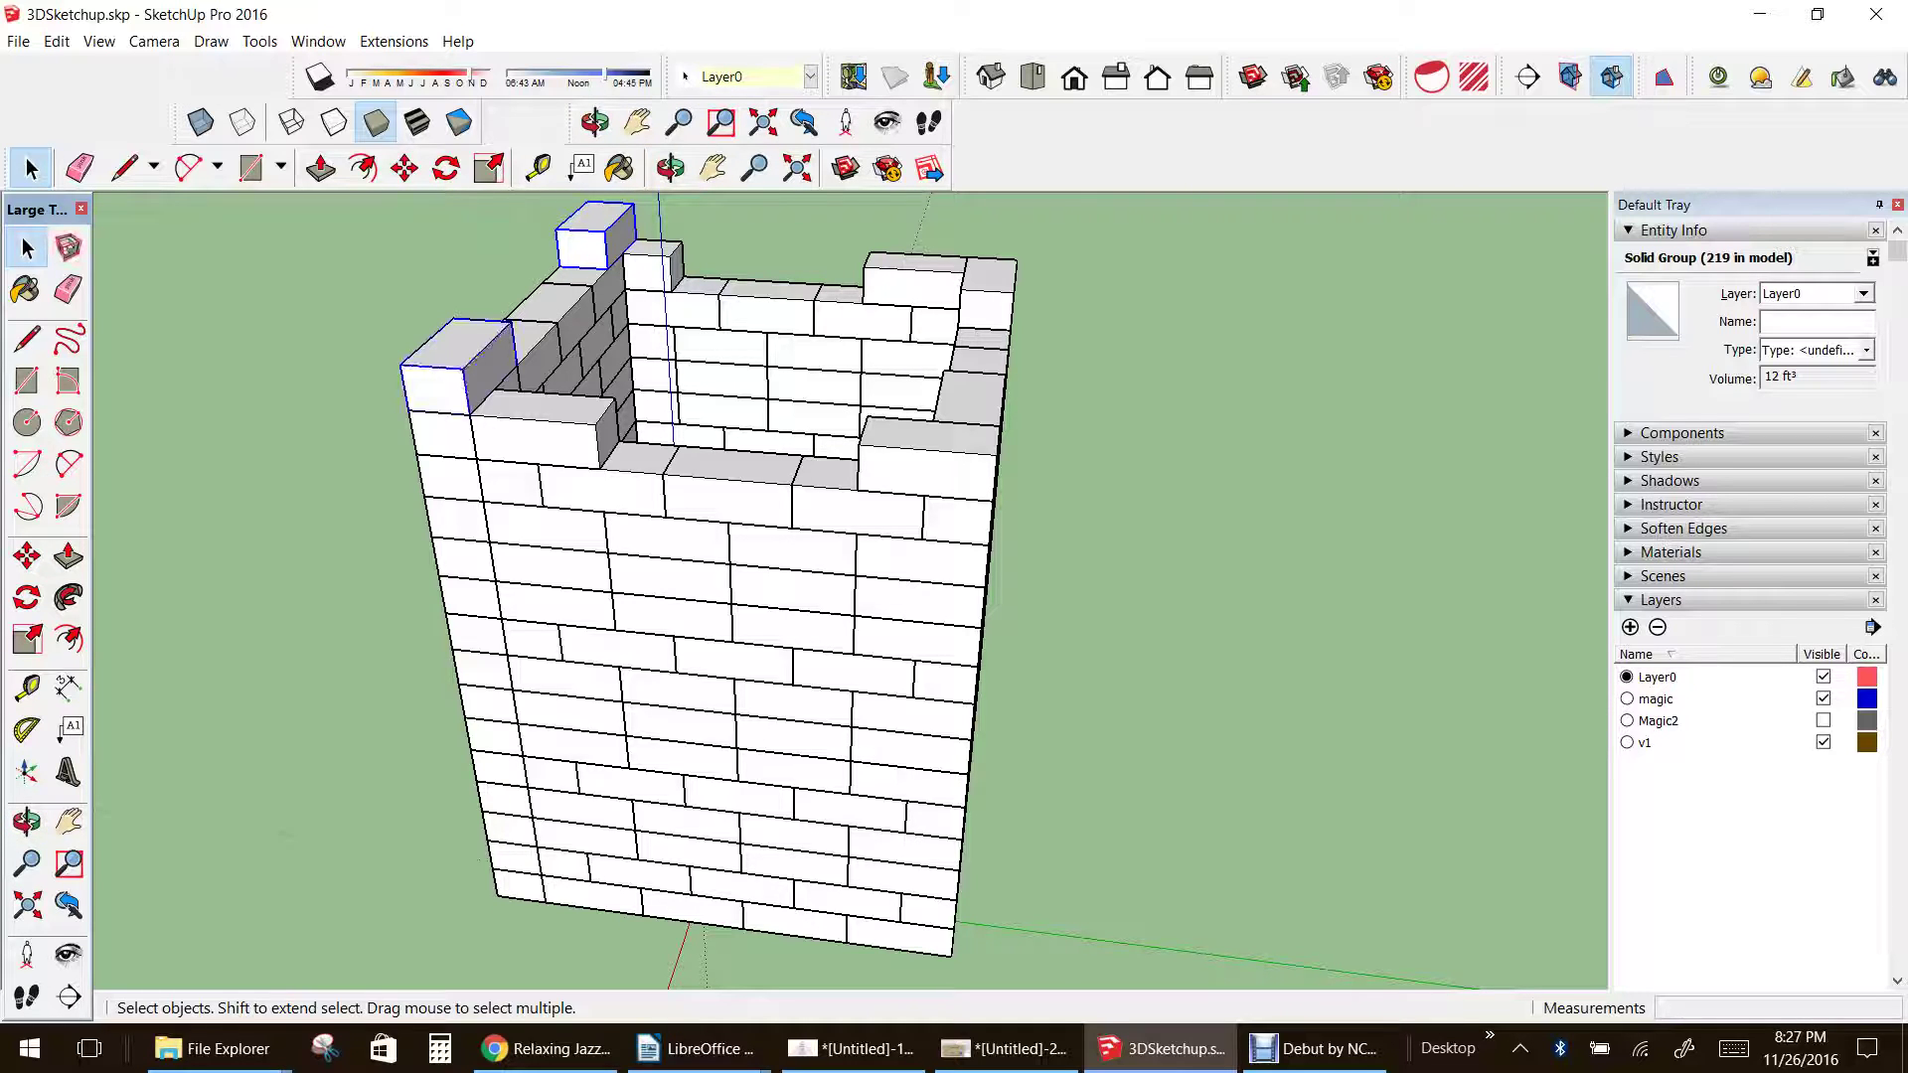
pyautogui.click(27, 557)
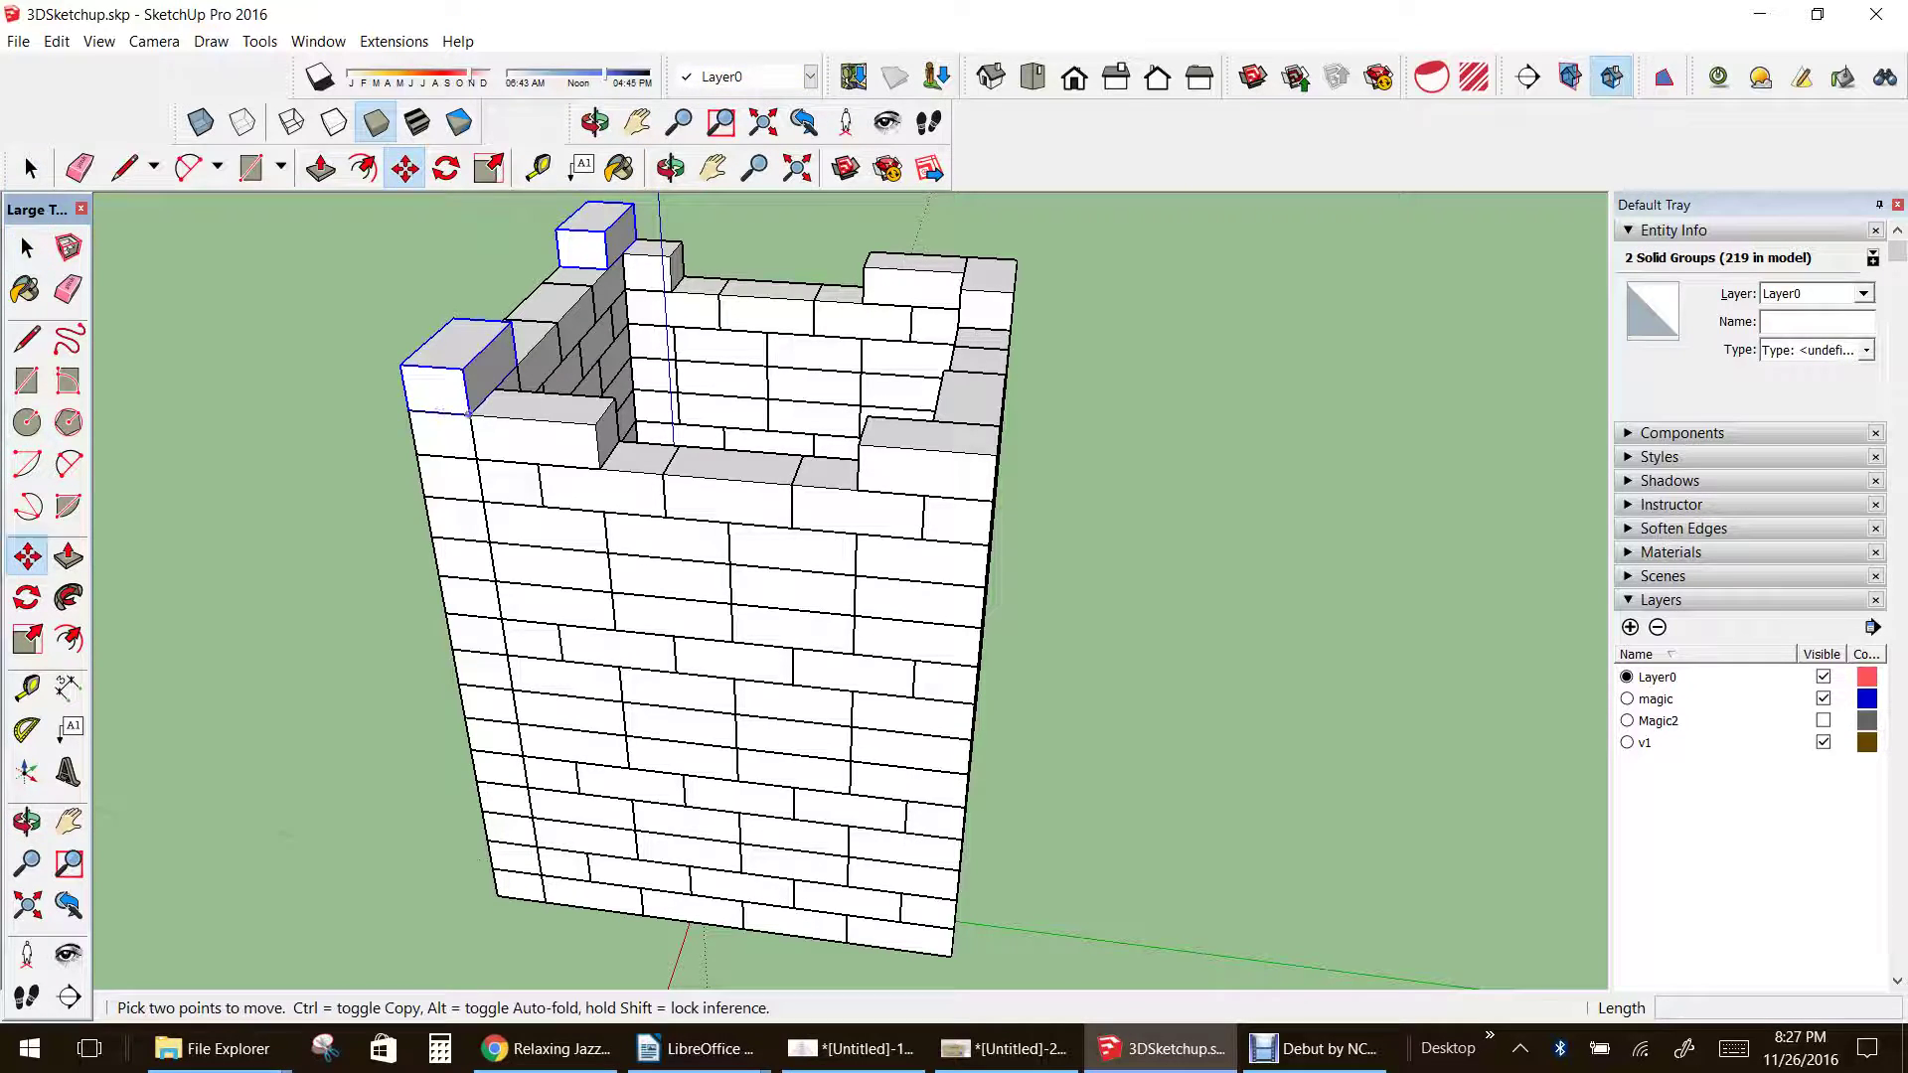
pyautogui.keyDown('ctrl'); pyautogui.click(467, 412); pyautogui.keyUp('ctrl')
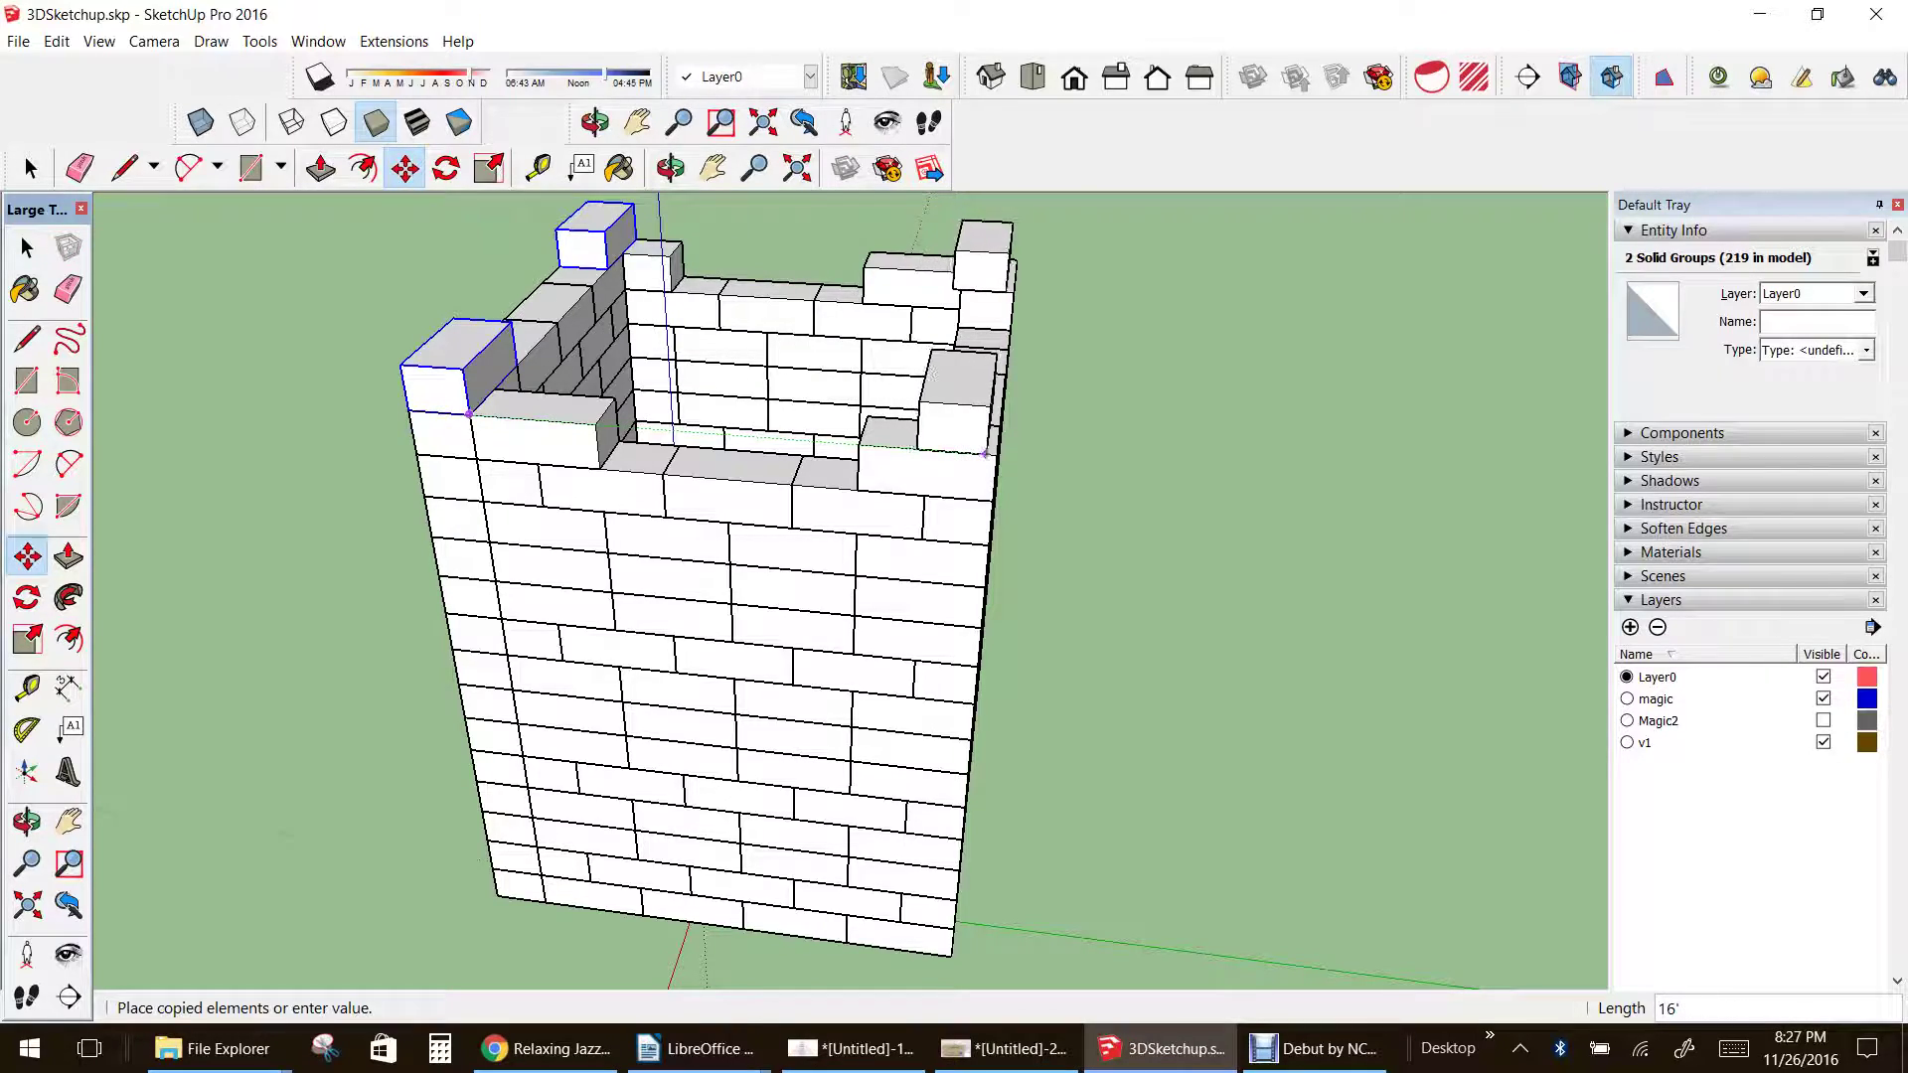
pyautogui.click(997, 453)
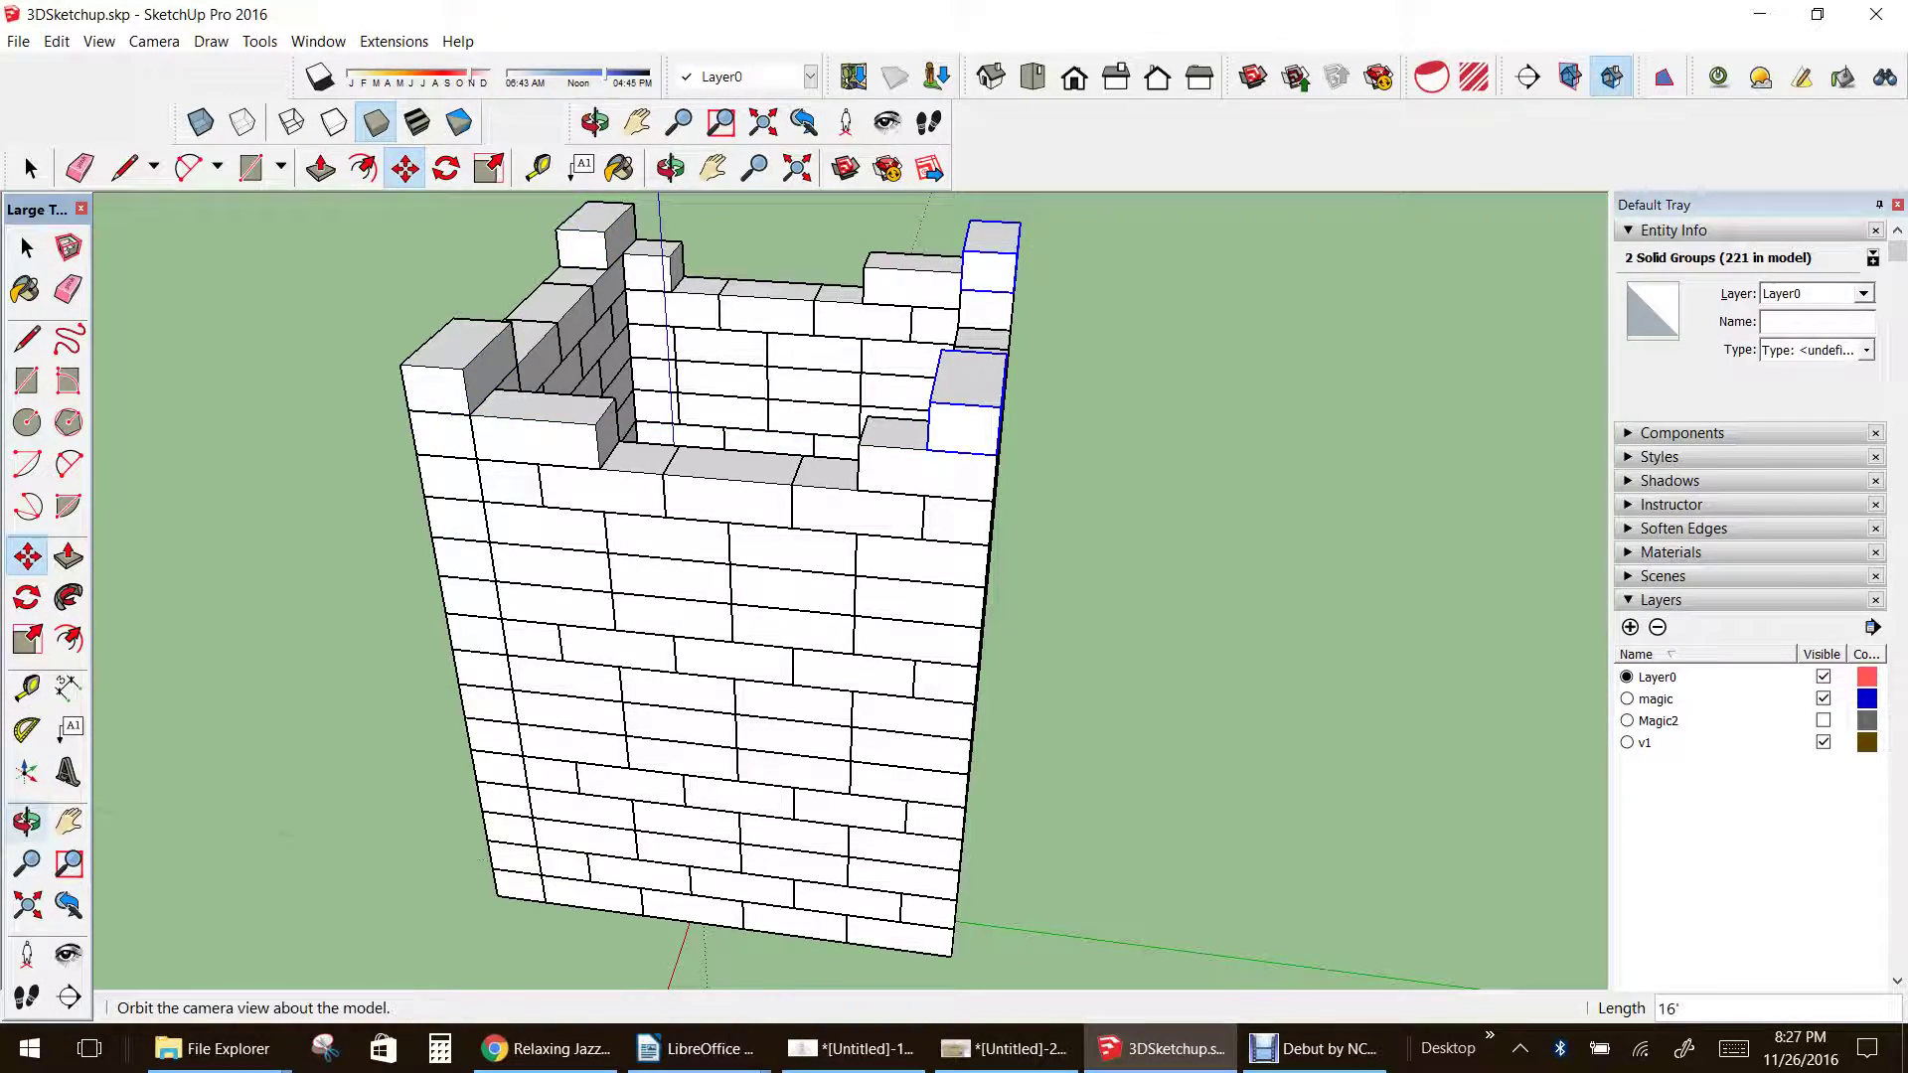
# - Copy the raised corner block nearest the figure on the uncut wall straight up by 1' 6"
pyautogui.click(26, 822)
pyautogui.moveTo(377, 636); pyautogui.dragTo(924, 636)
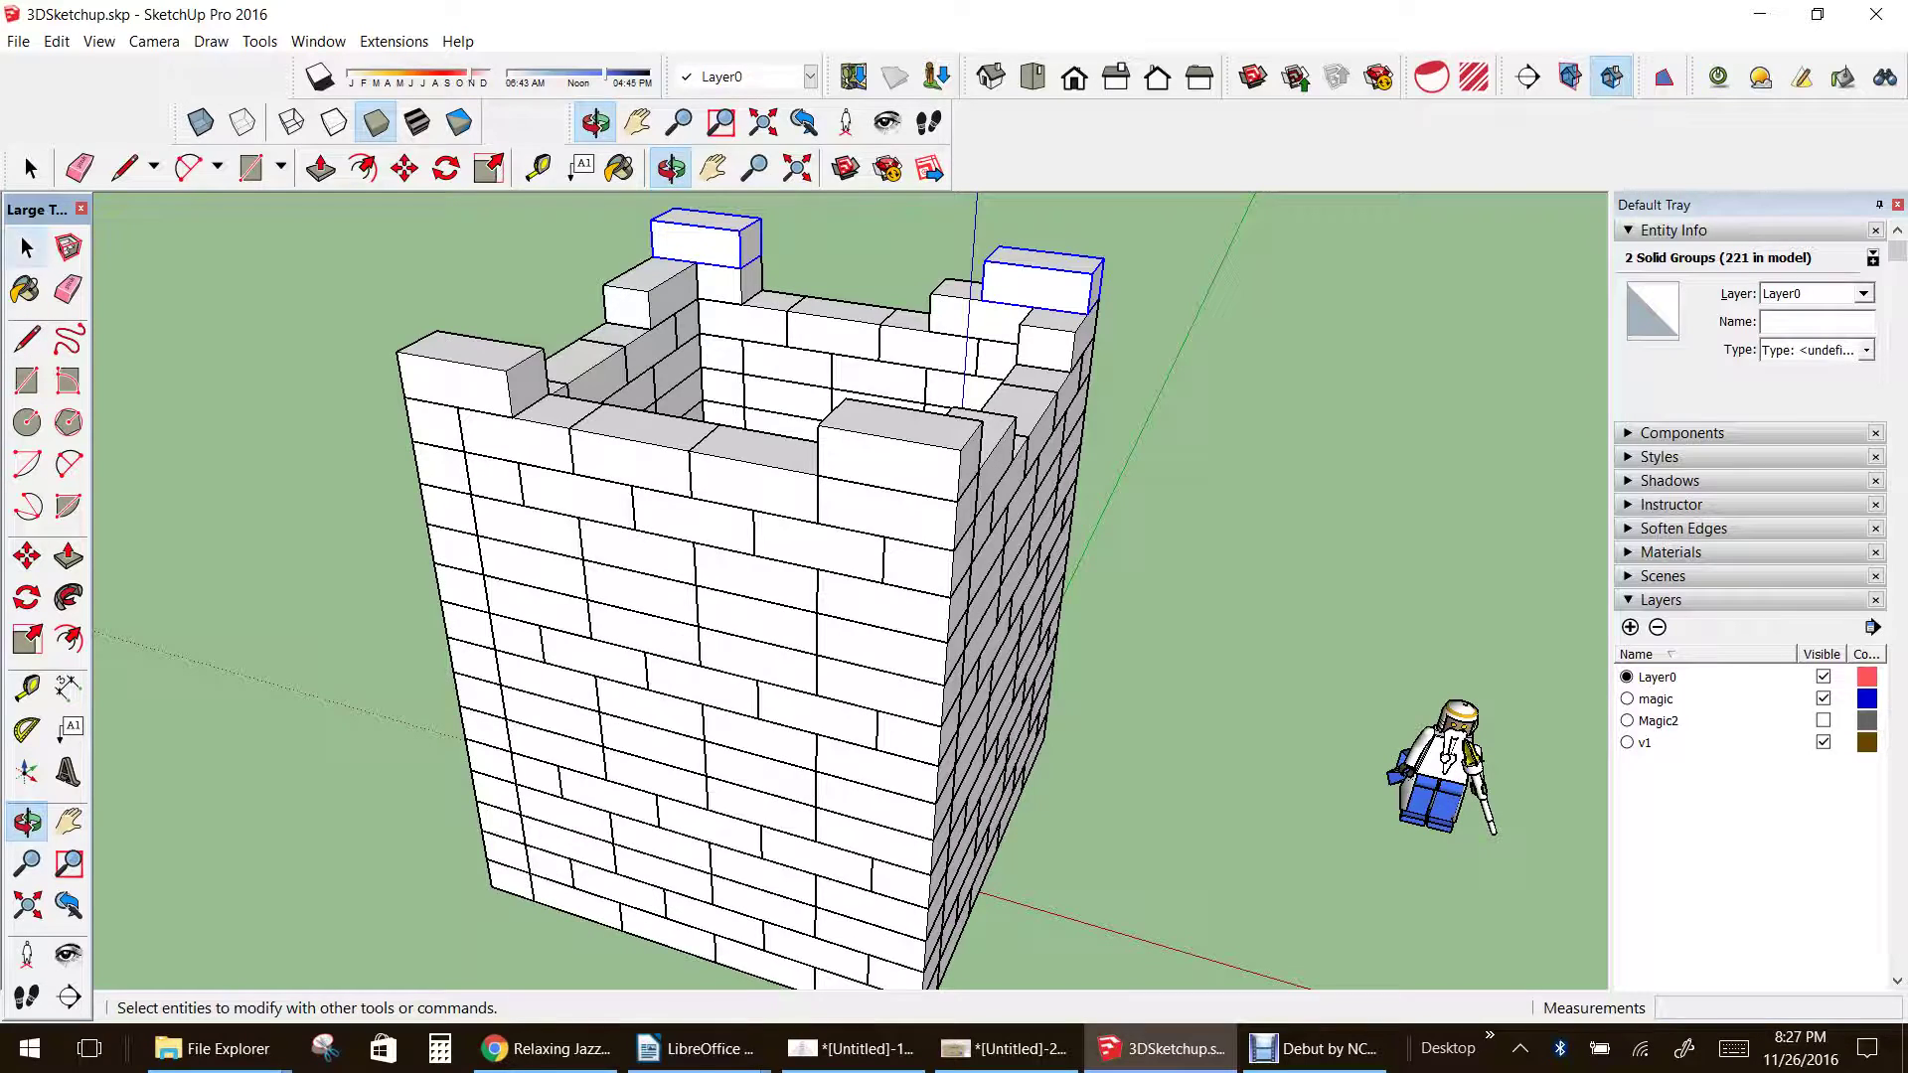
pyautogui.click(27, 247)
pyautogui.click(923, 447)
pyautogui.scroll(2, 923, 447)
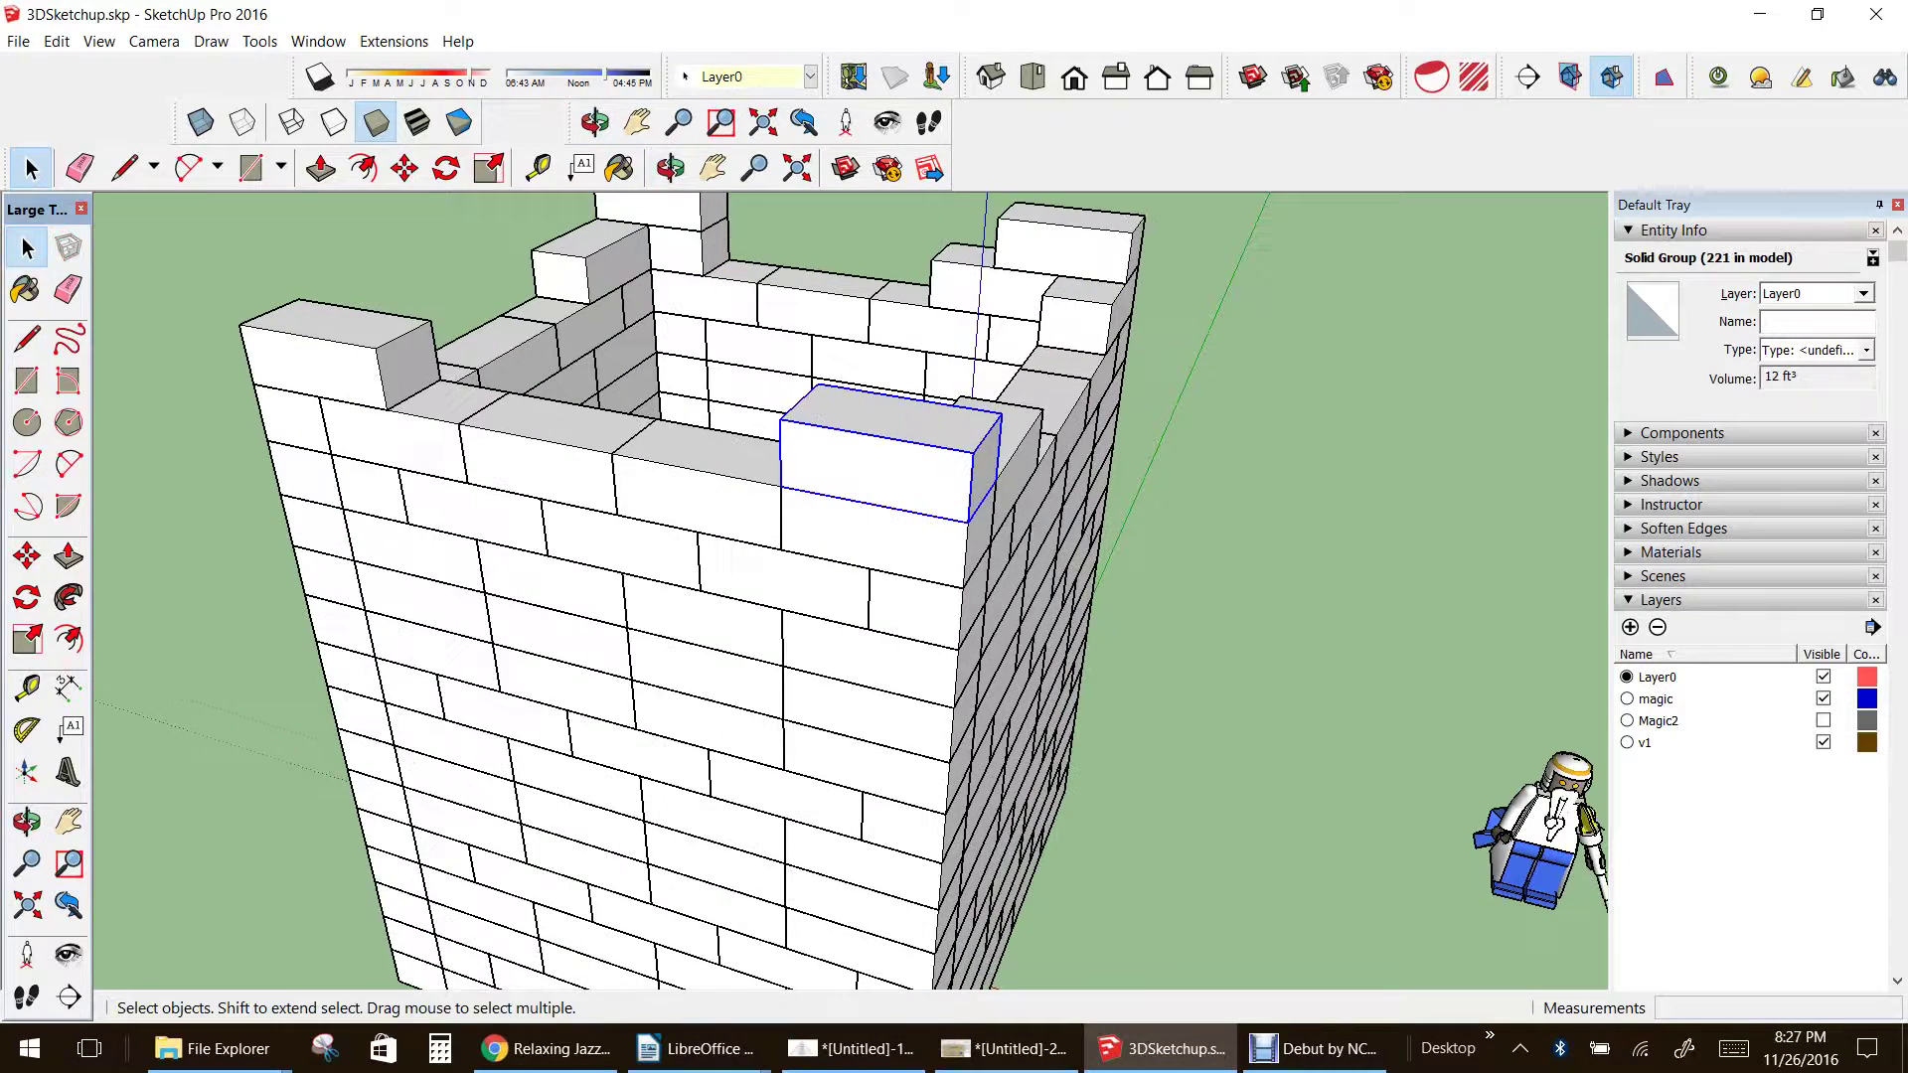
pyautogui.click(27, 555)
pyautogui.press('ctrl')
pyautogui.click(968, 520)
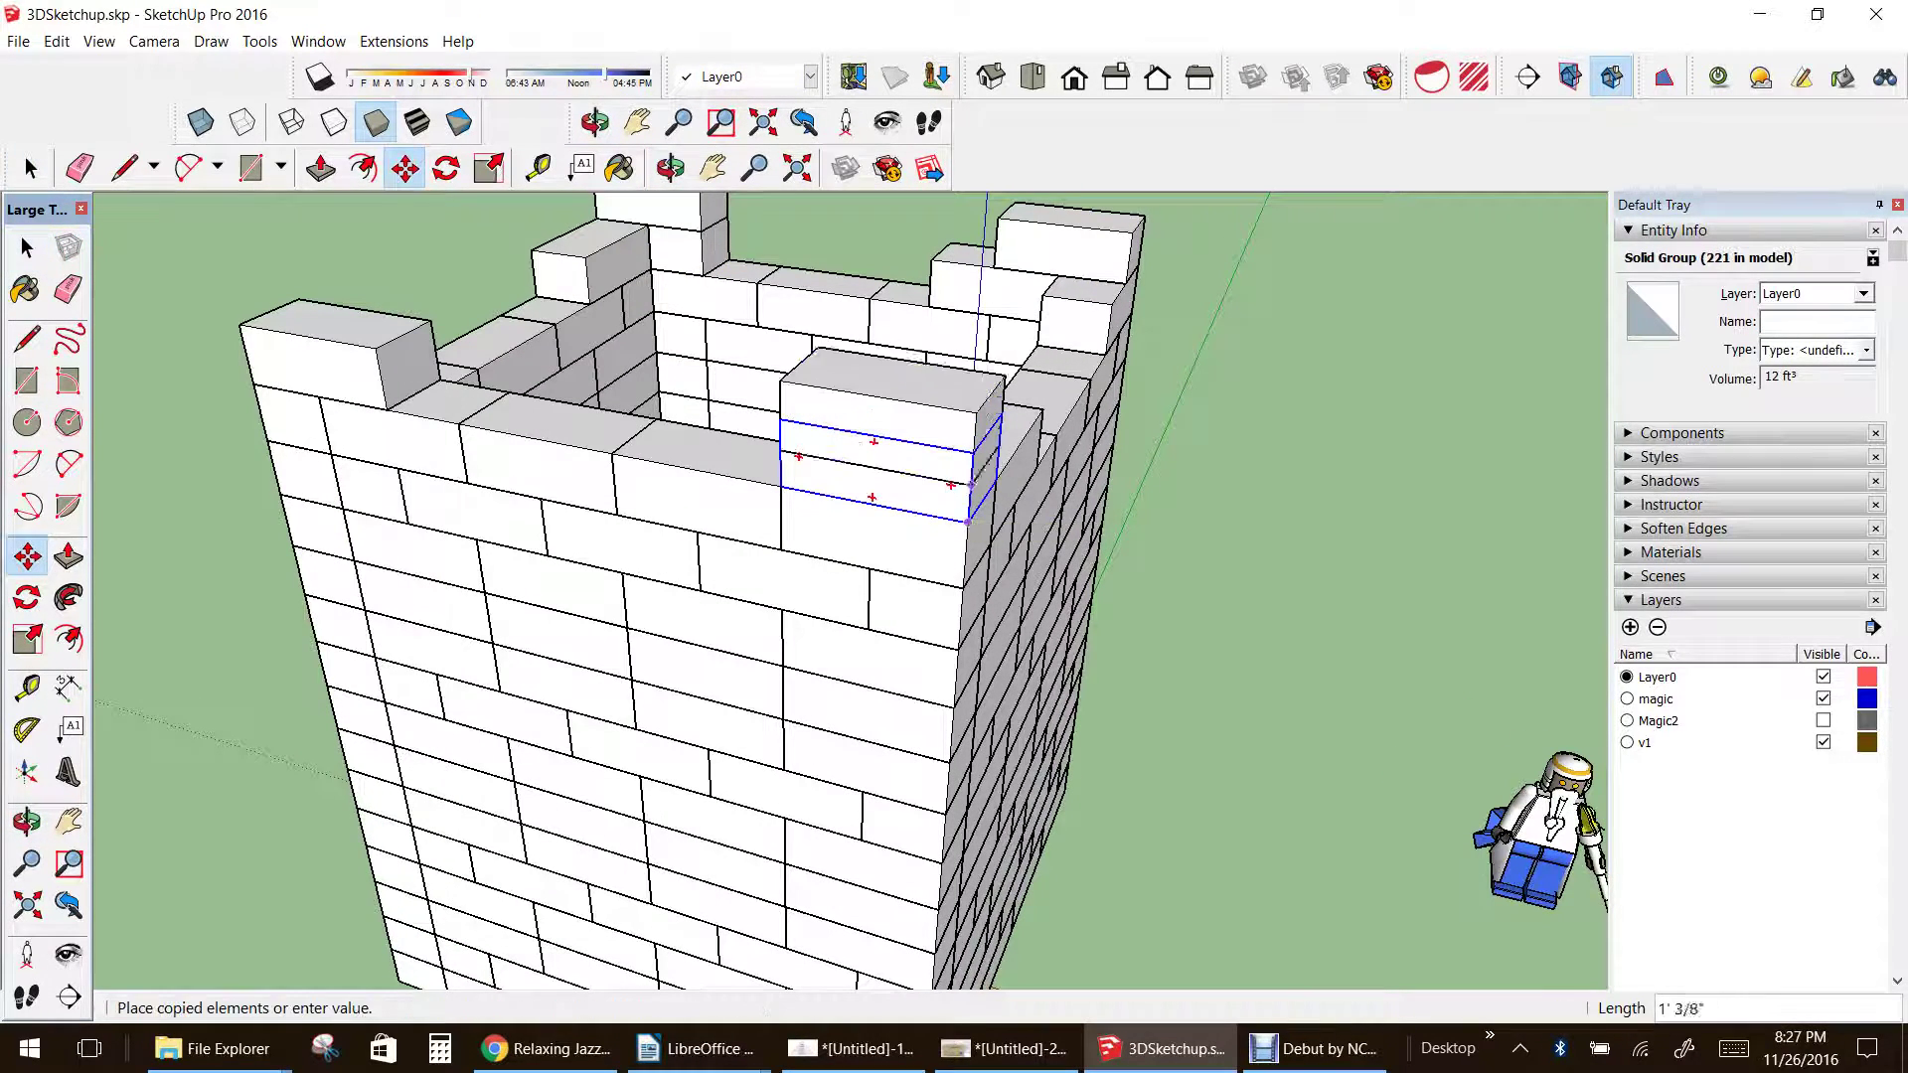
pyautogui.click(974, 452)
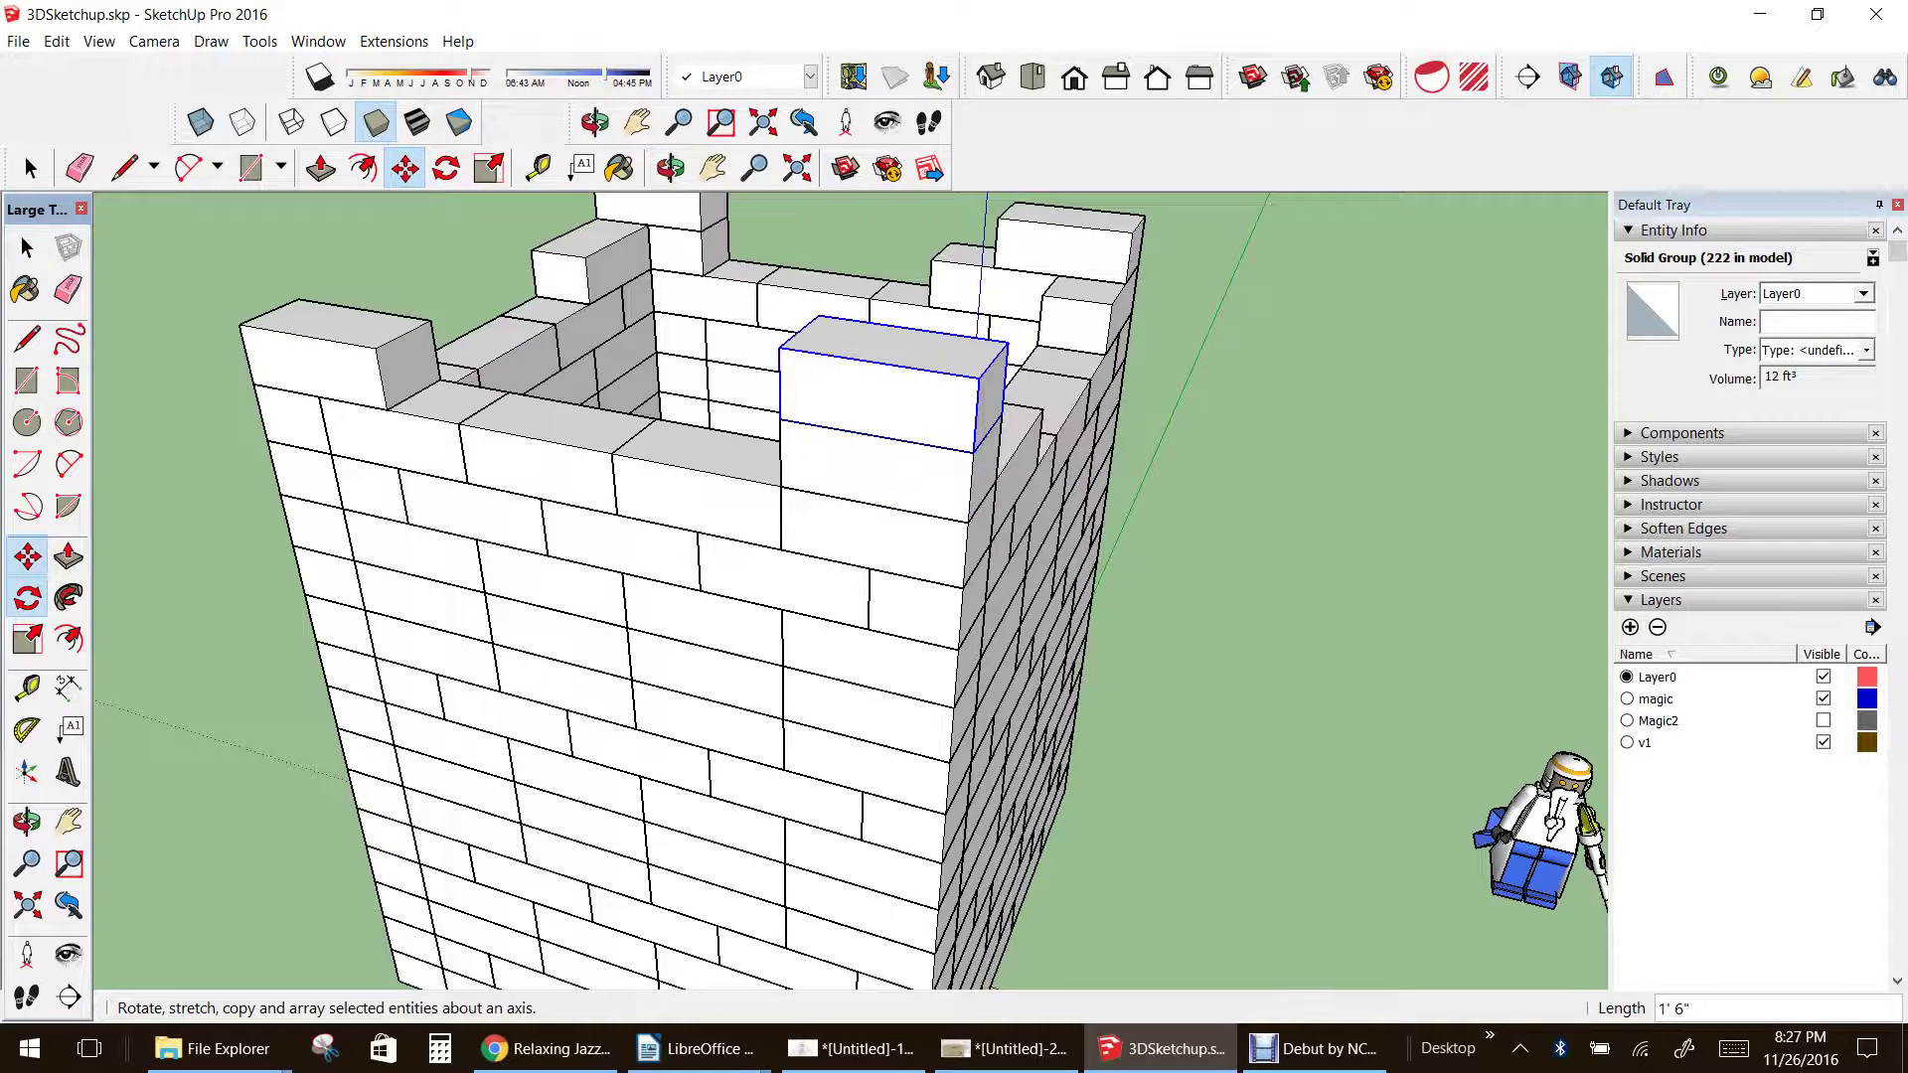
# - Rotate the topmost corner block 90° to stand upright and move its bottom outer corner onto the tower corner
pyautogui.click(27, 596)
pyautogui.click(888, 438)
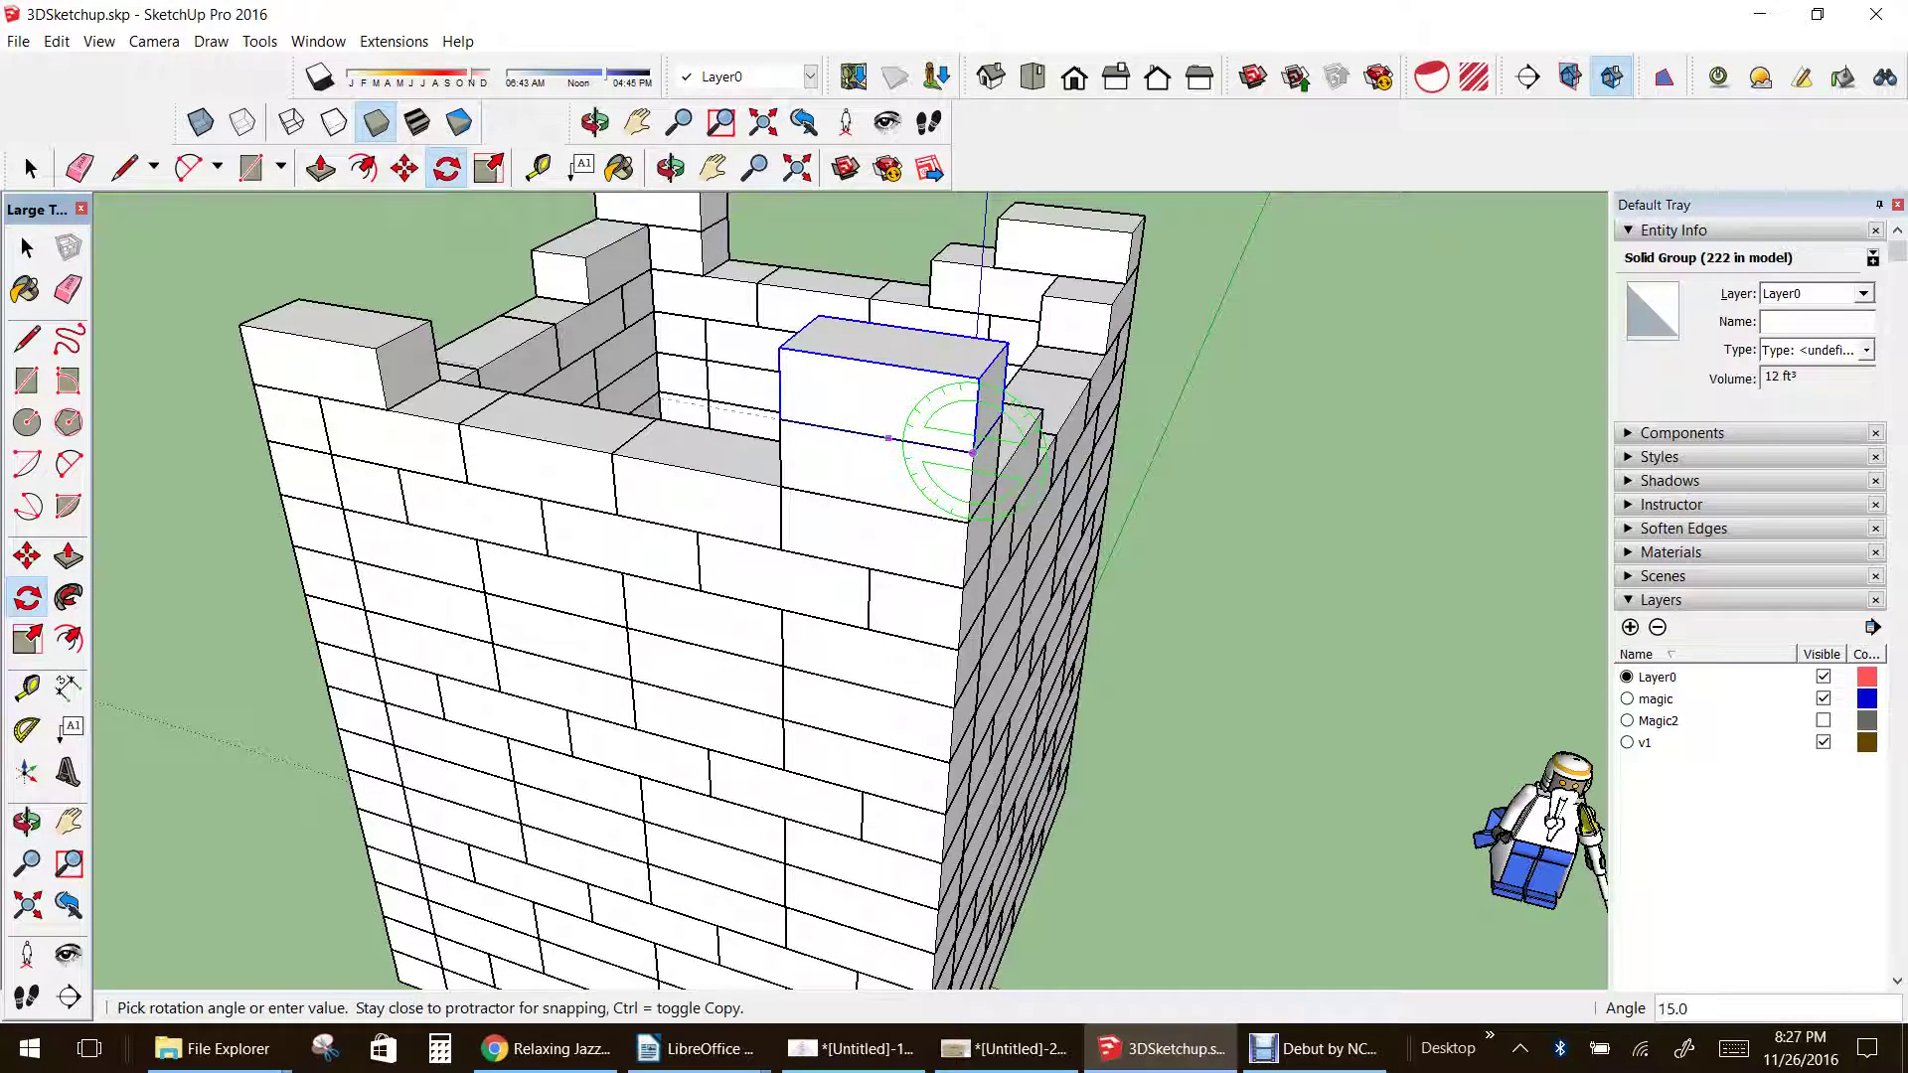
pyautogui.write('90')
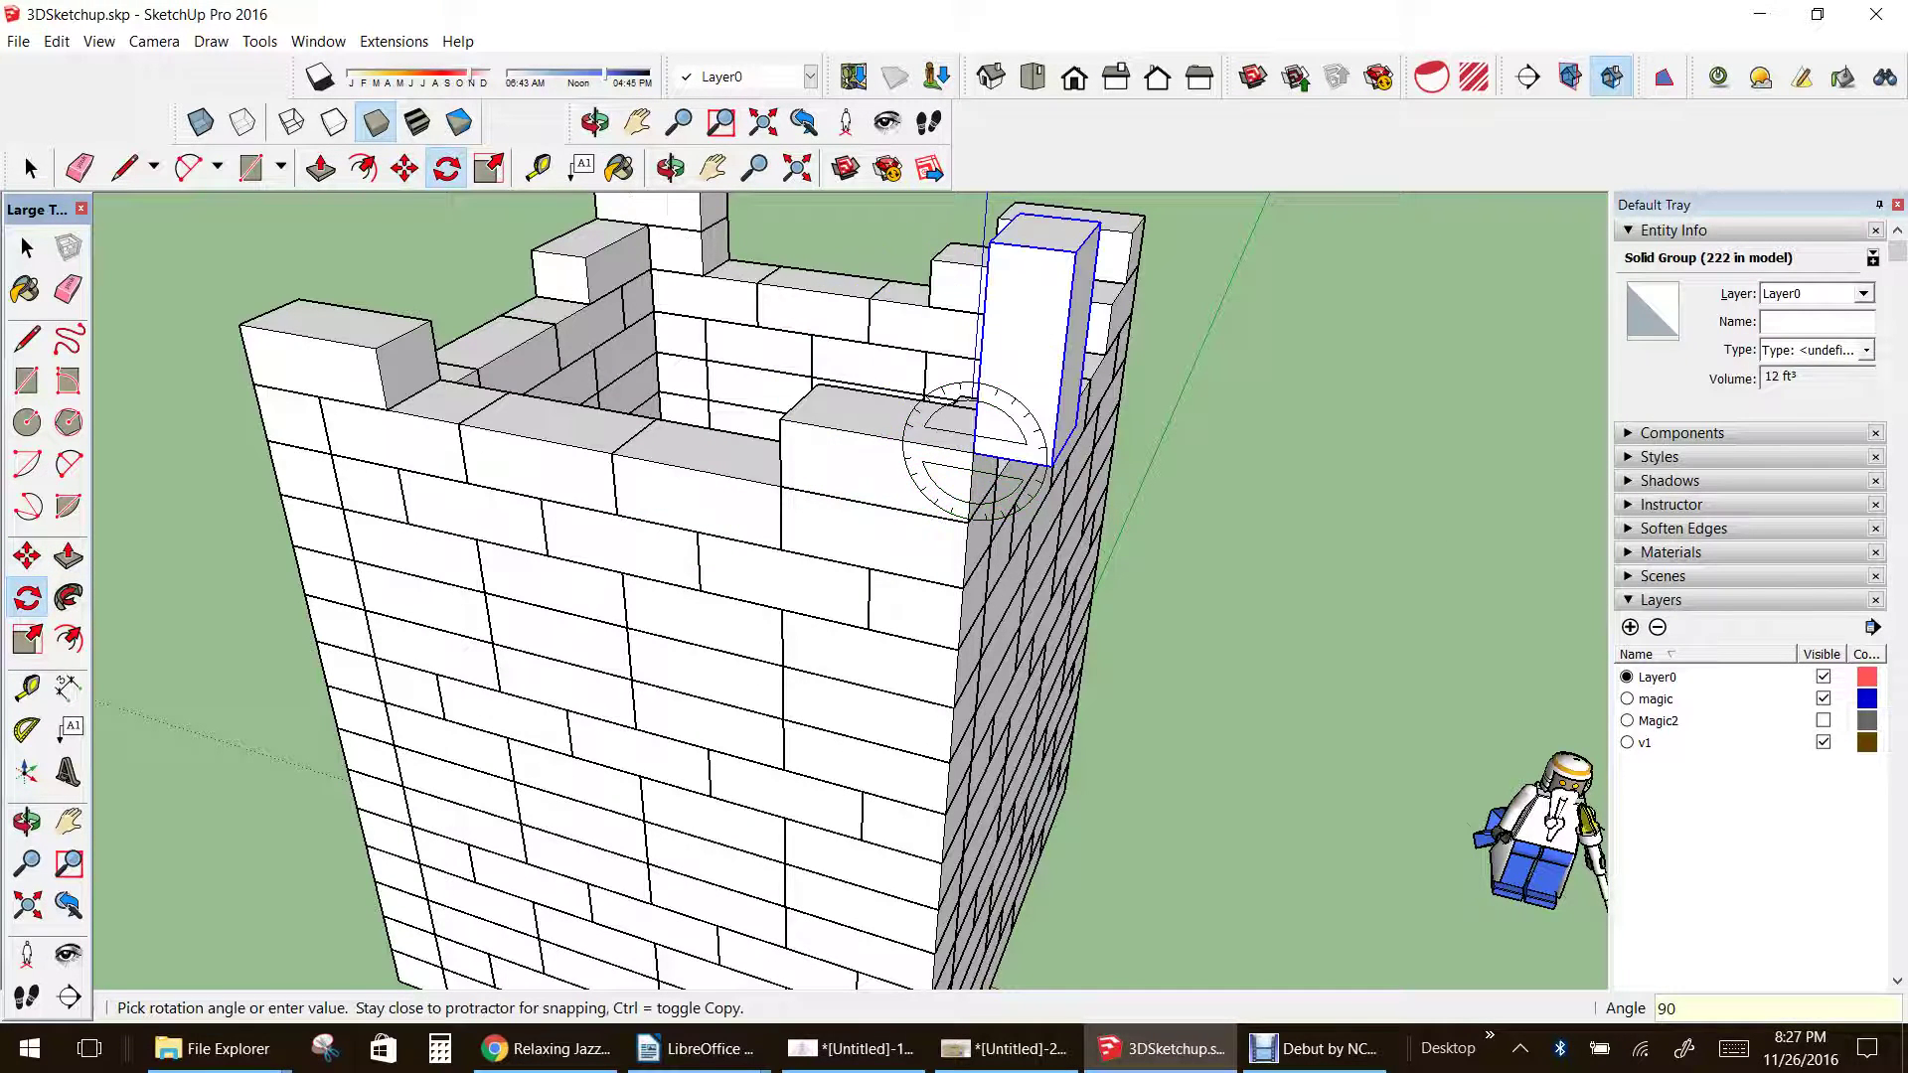
pyautogui.click(979, 298)
pyautogui.click(27, 556)
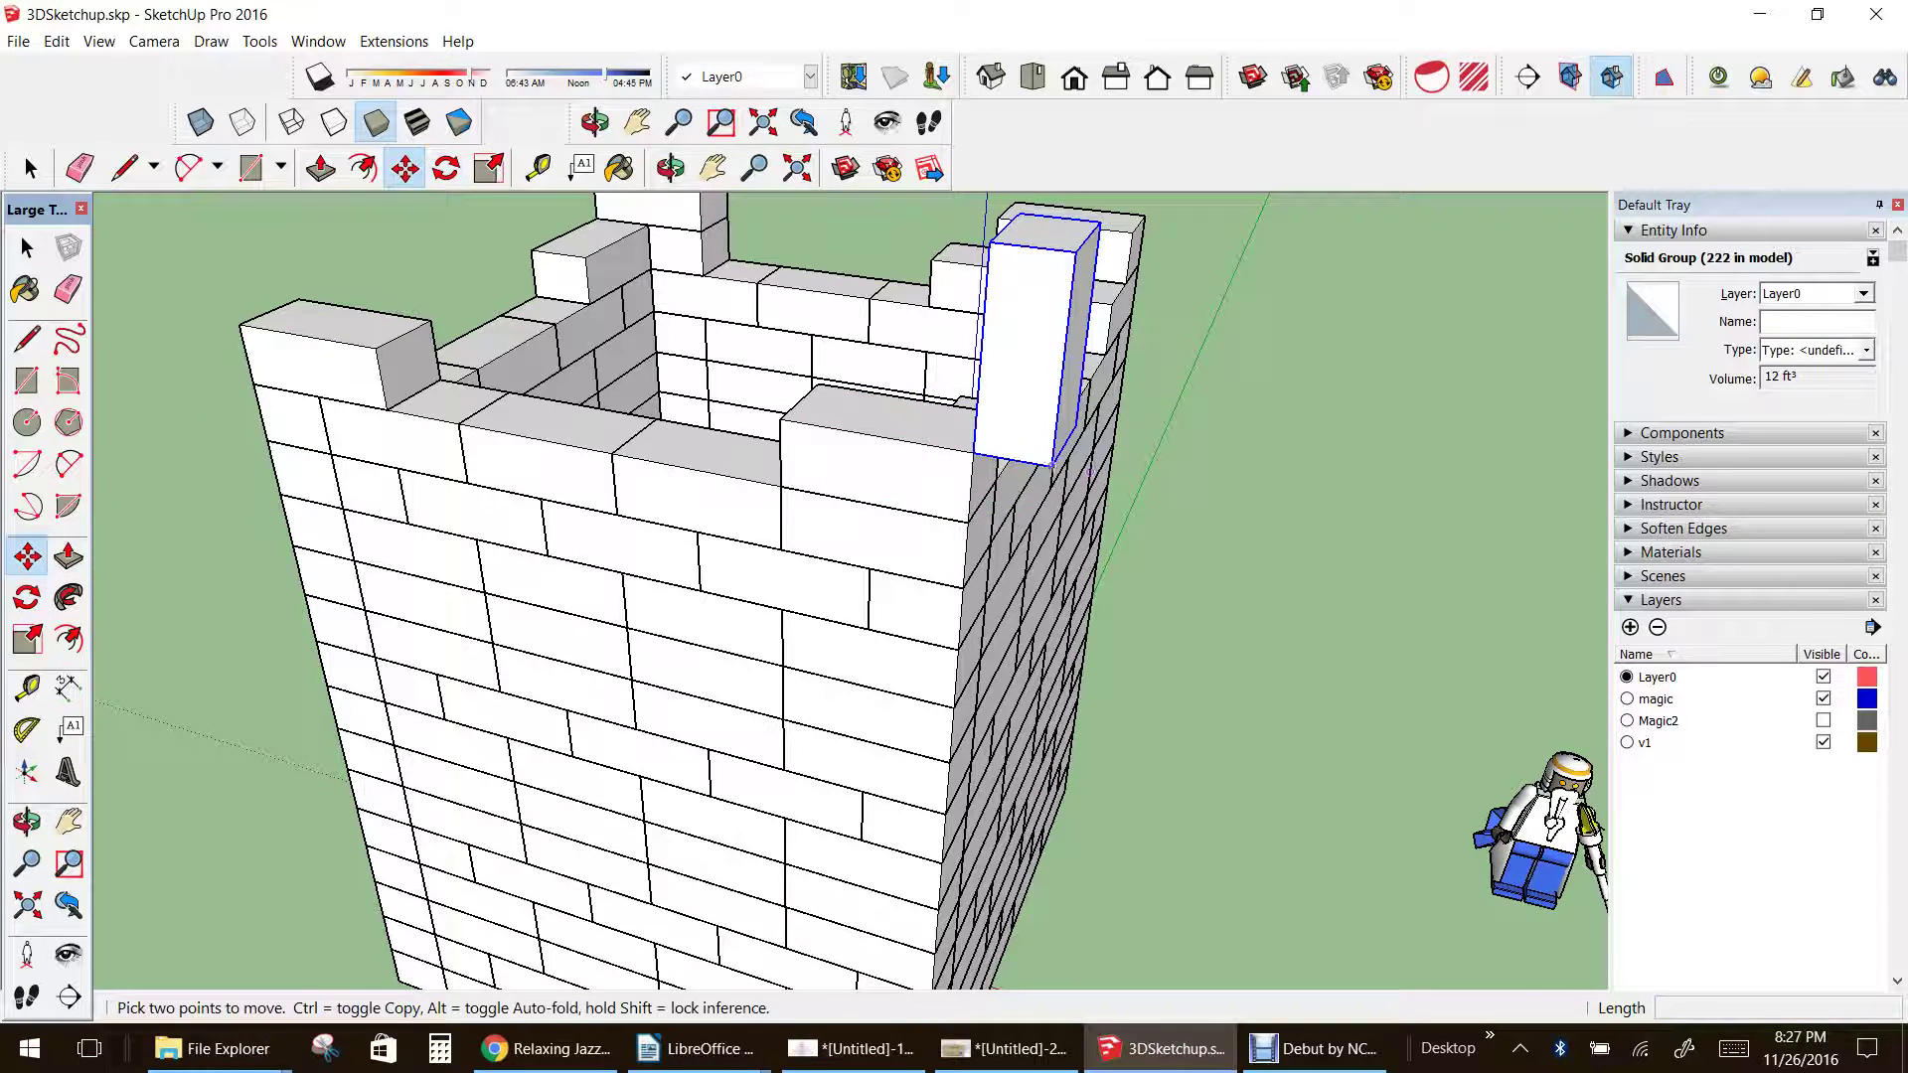
pyautogui.click(1051, 464)
pyautogui.click(973, 452)
# - Copy the upright corner block 16' 6" along the uncut wall onto its opposite top corner
pyautogui.scroll(-2, 932, 508)
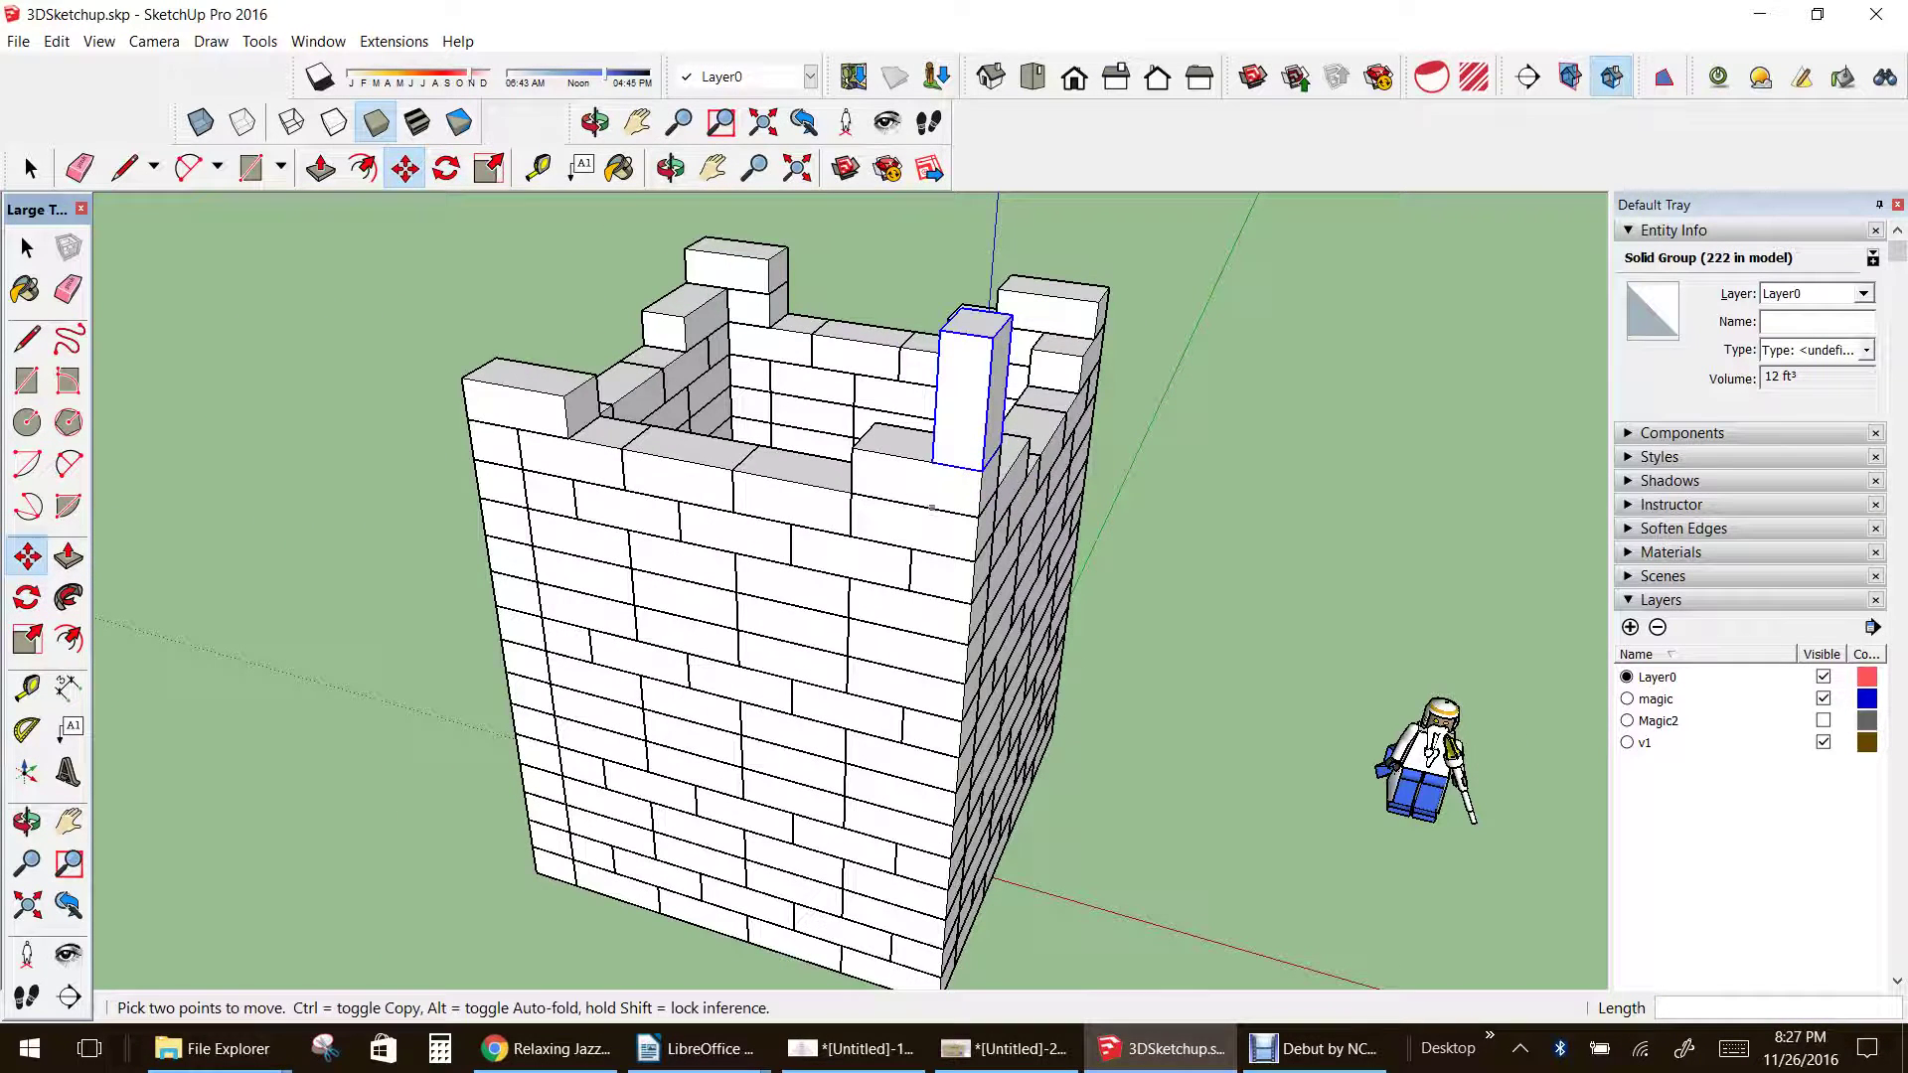
pyautogui.press('ctrl')
pyautogui.click(932, 461)
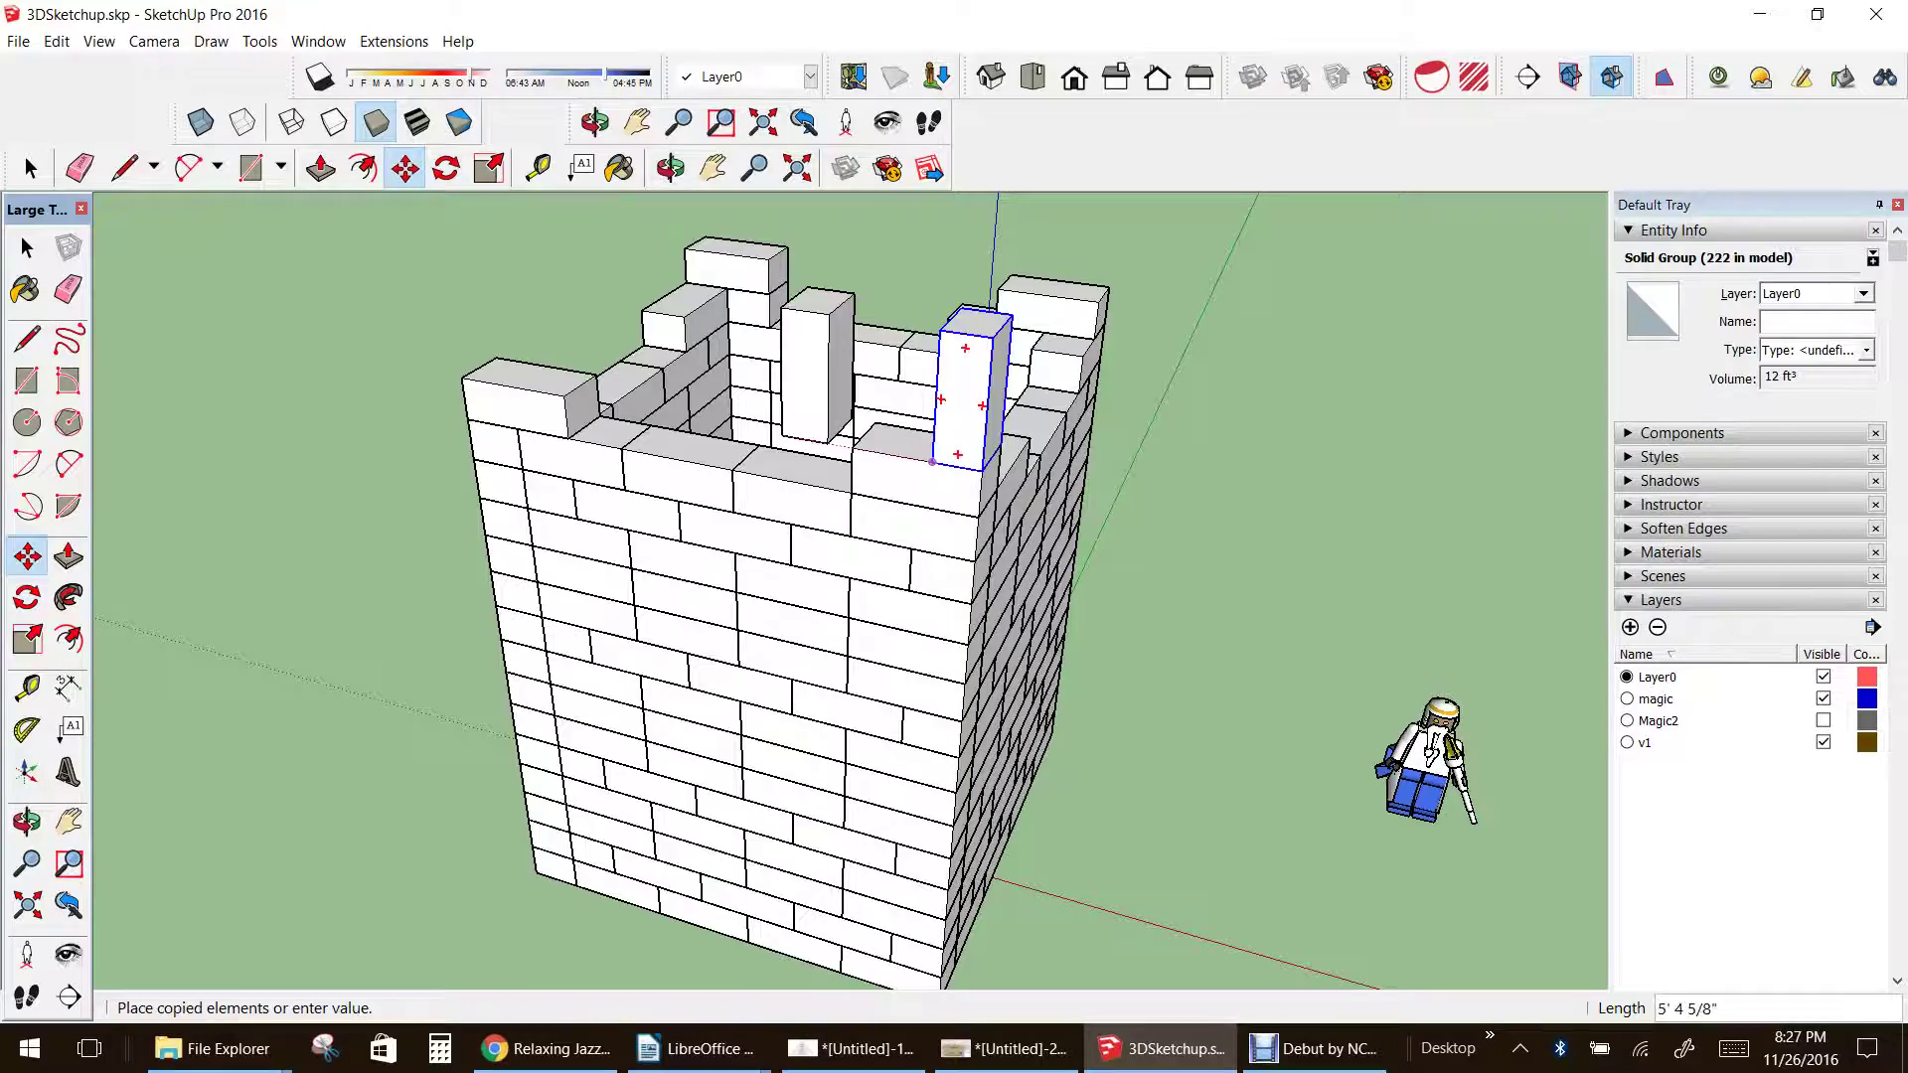
pyautogui.click(462, 378)
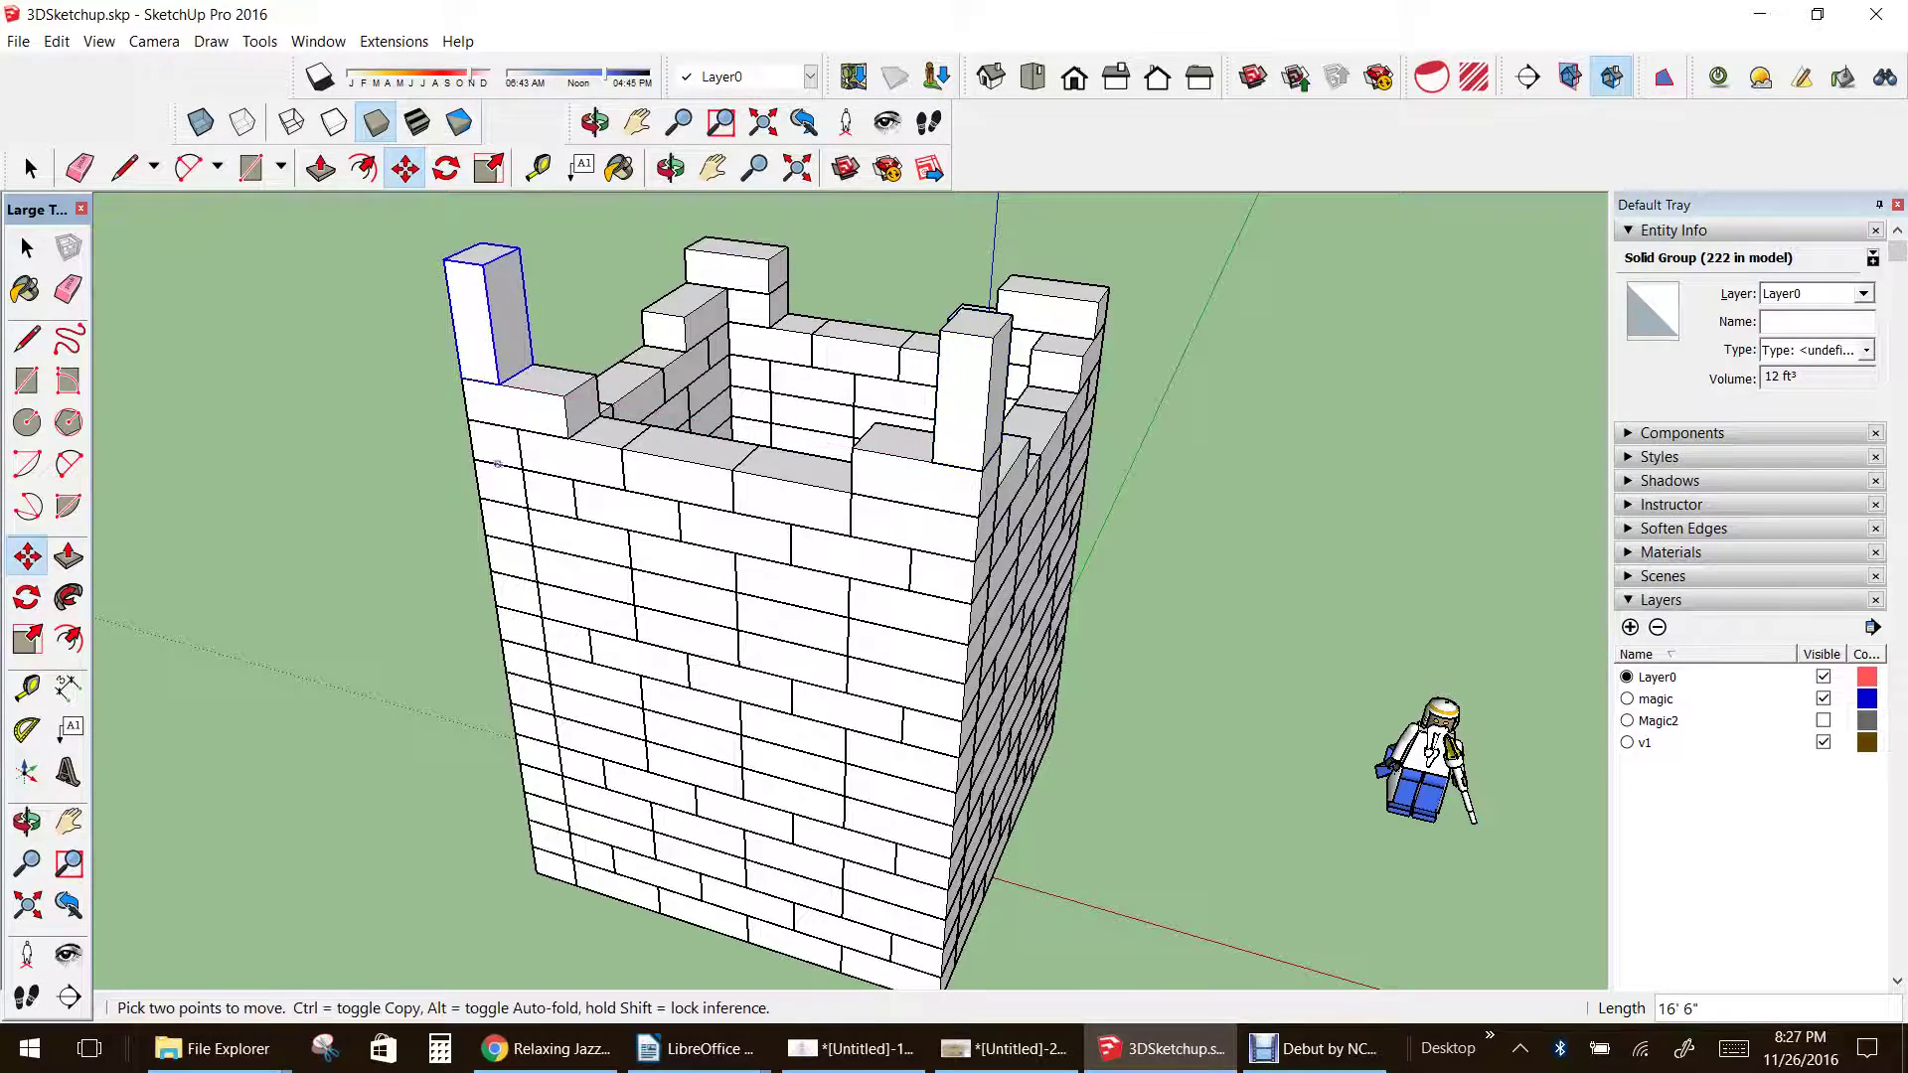
# - Select both upright corner blocks and copy them 16' along the green axis onto the opposite wall's corners
pyautogui.click(27, 822)
pyautogui.moveTo(994, 596); pyautogui.dragTo(507, 601)
pyautogui.scroll(-4, 760, 531)
pyautogui.scroll(3, 790, 318)
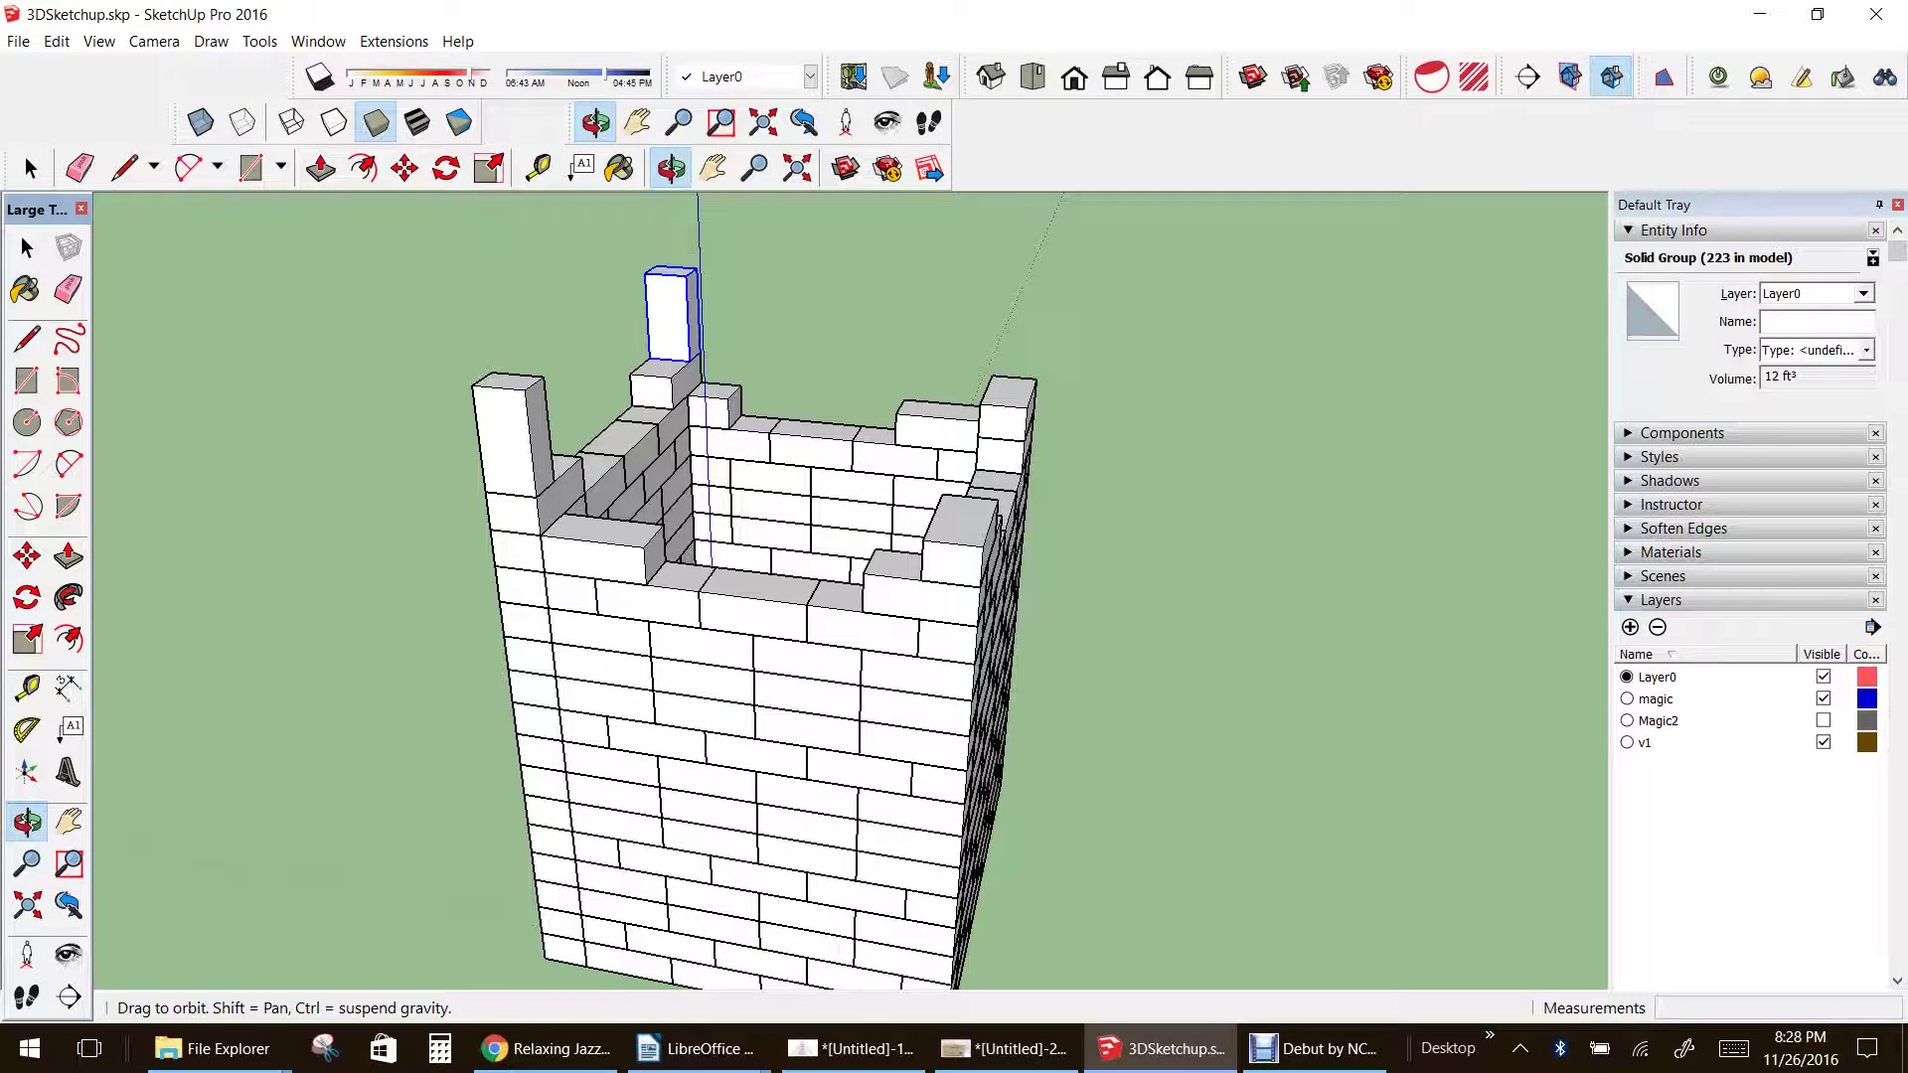
pyautogui.press('space')
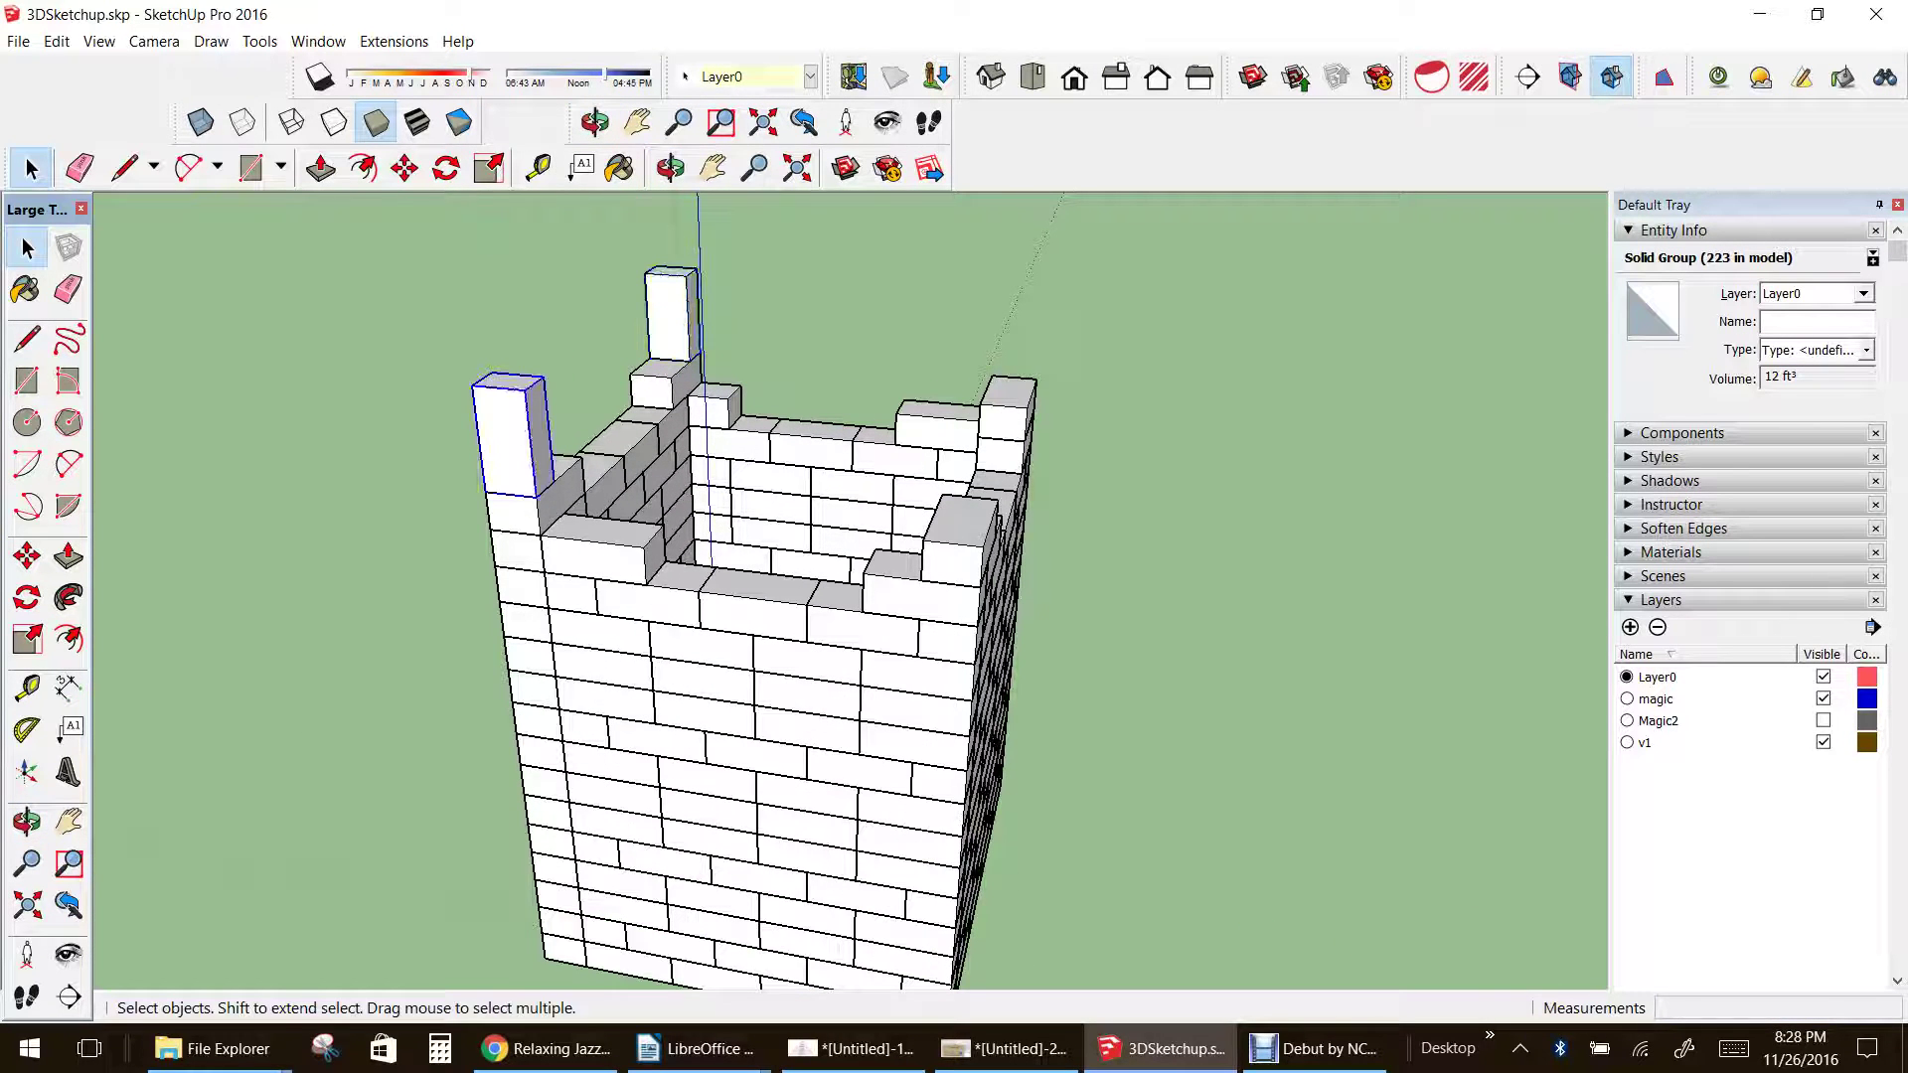
pyautogui.scroll(3, 685, 298)
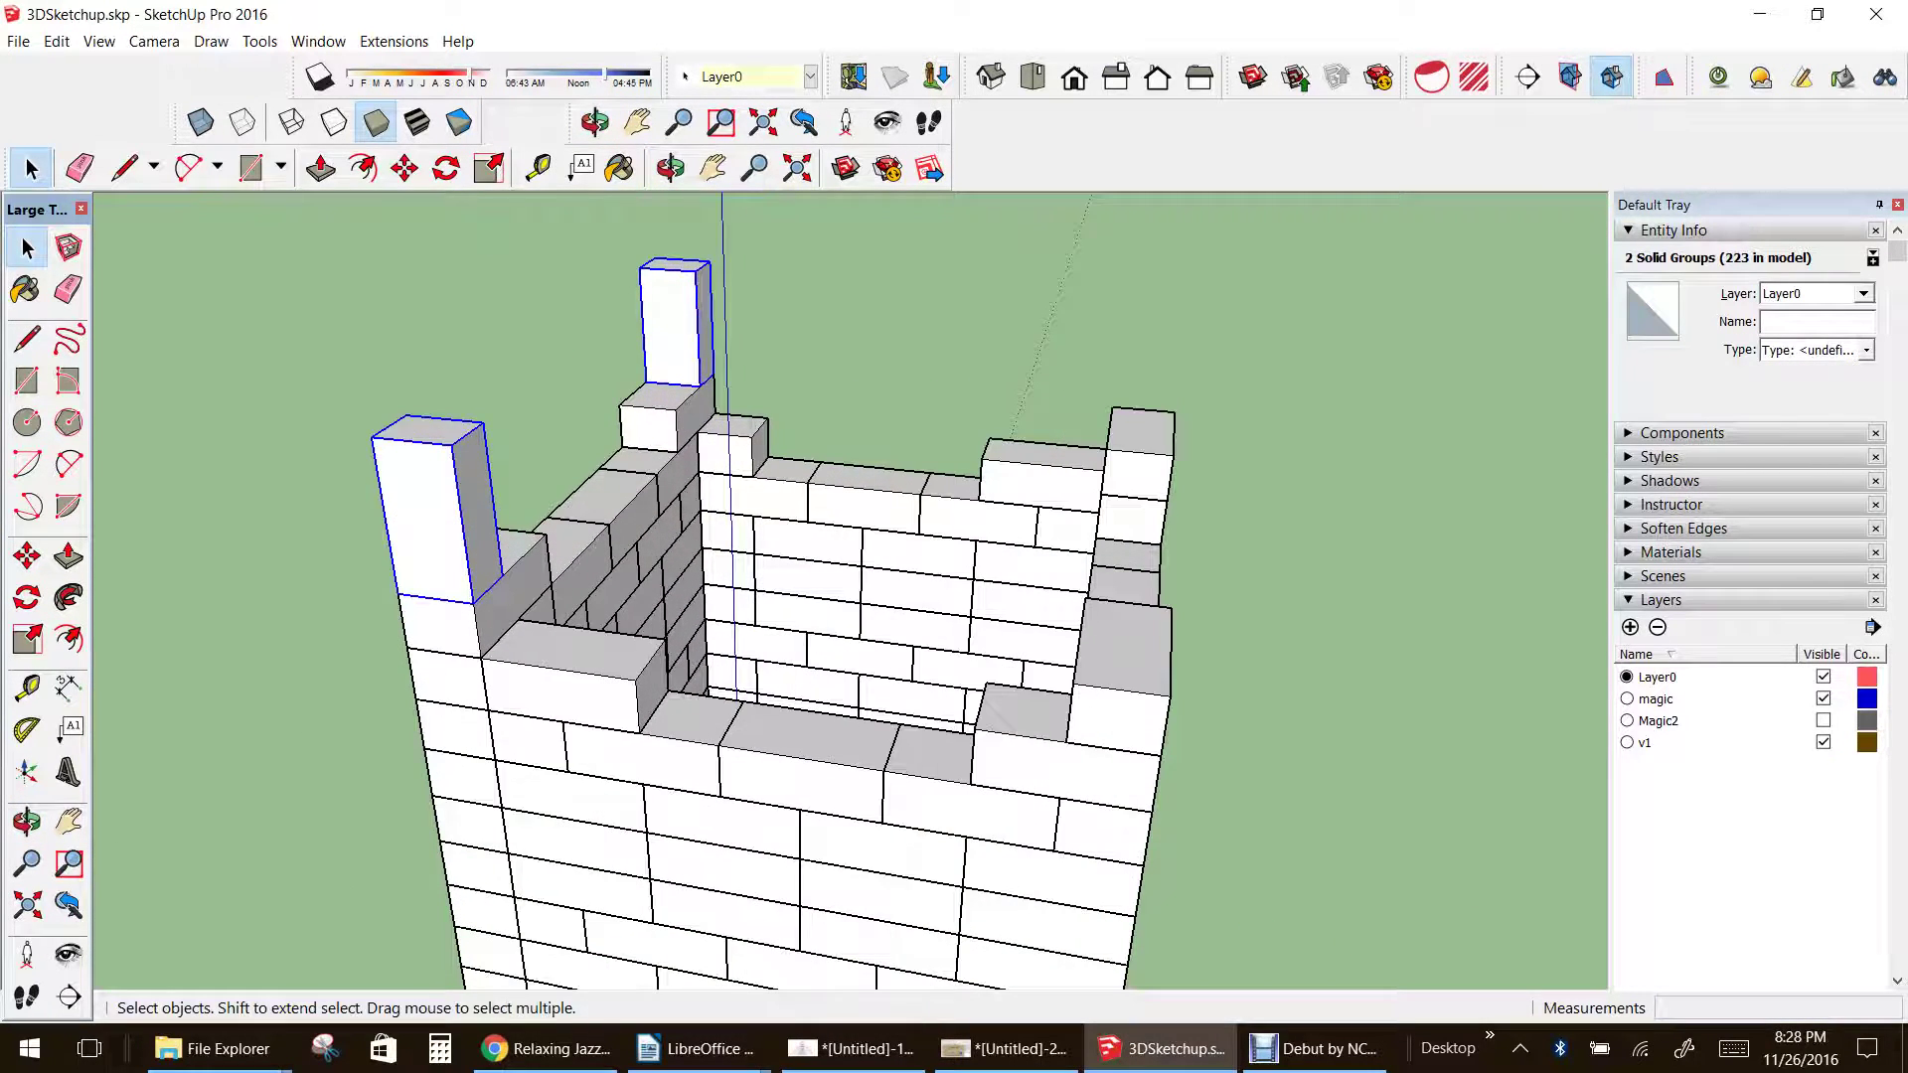
pyautogui.press('m')
pyautogui.click(27, 556)
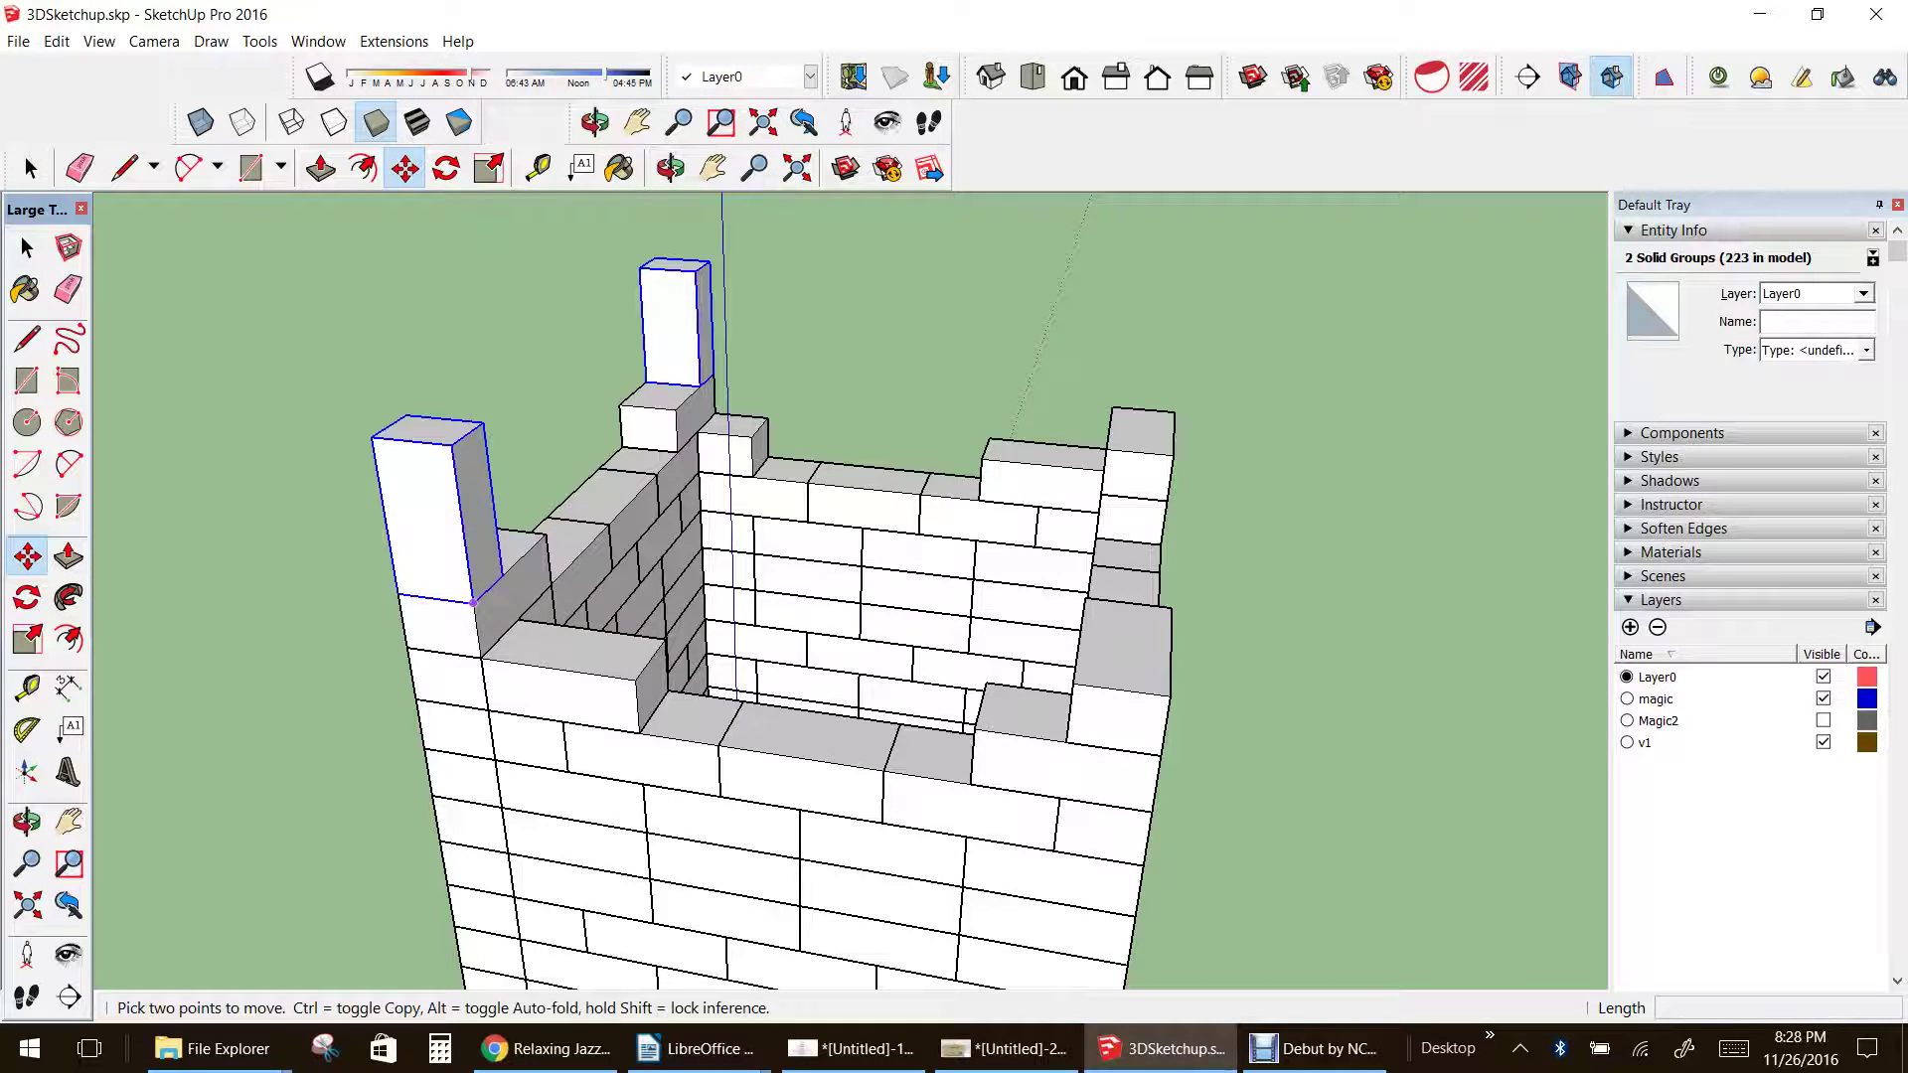
pyautogui.press('ctrl')
pyautogui.click(473, 602)
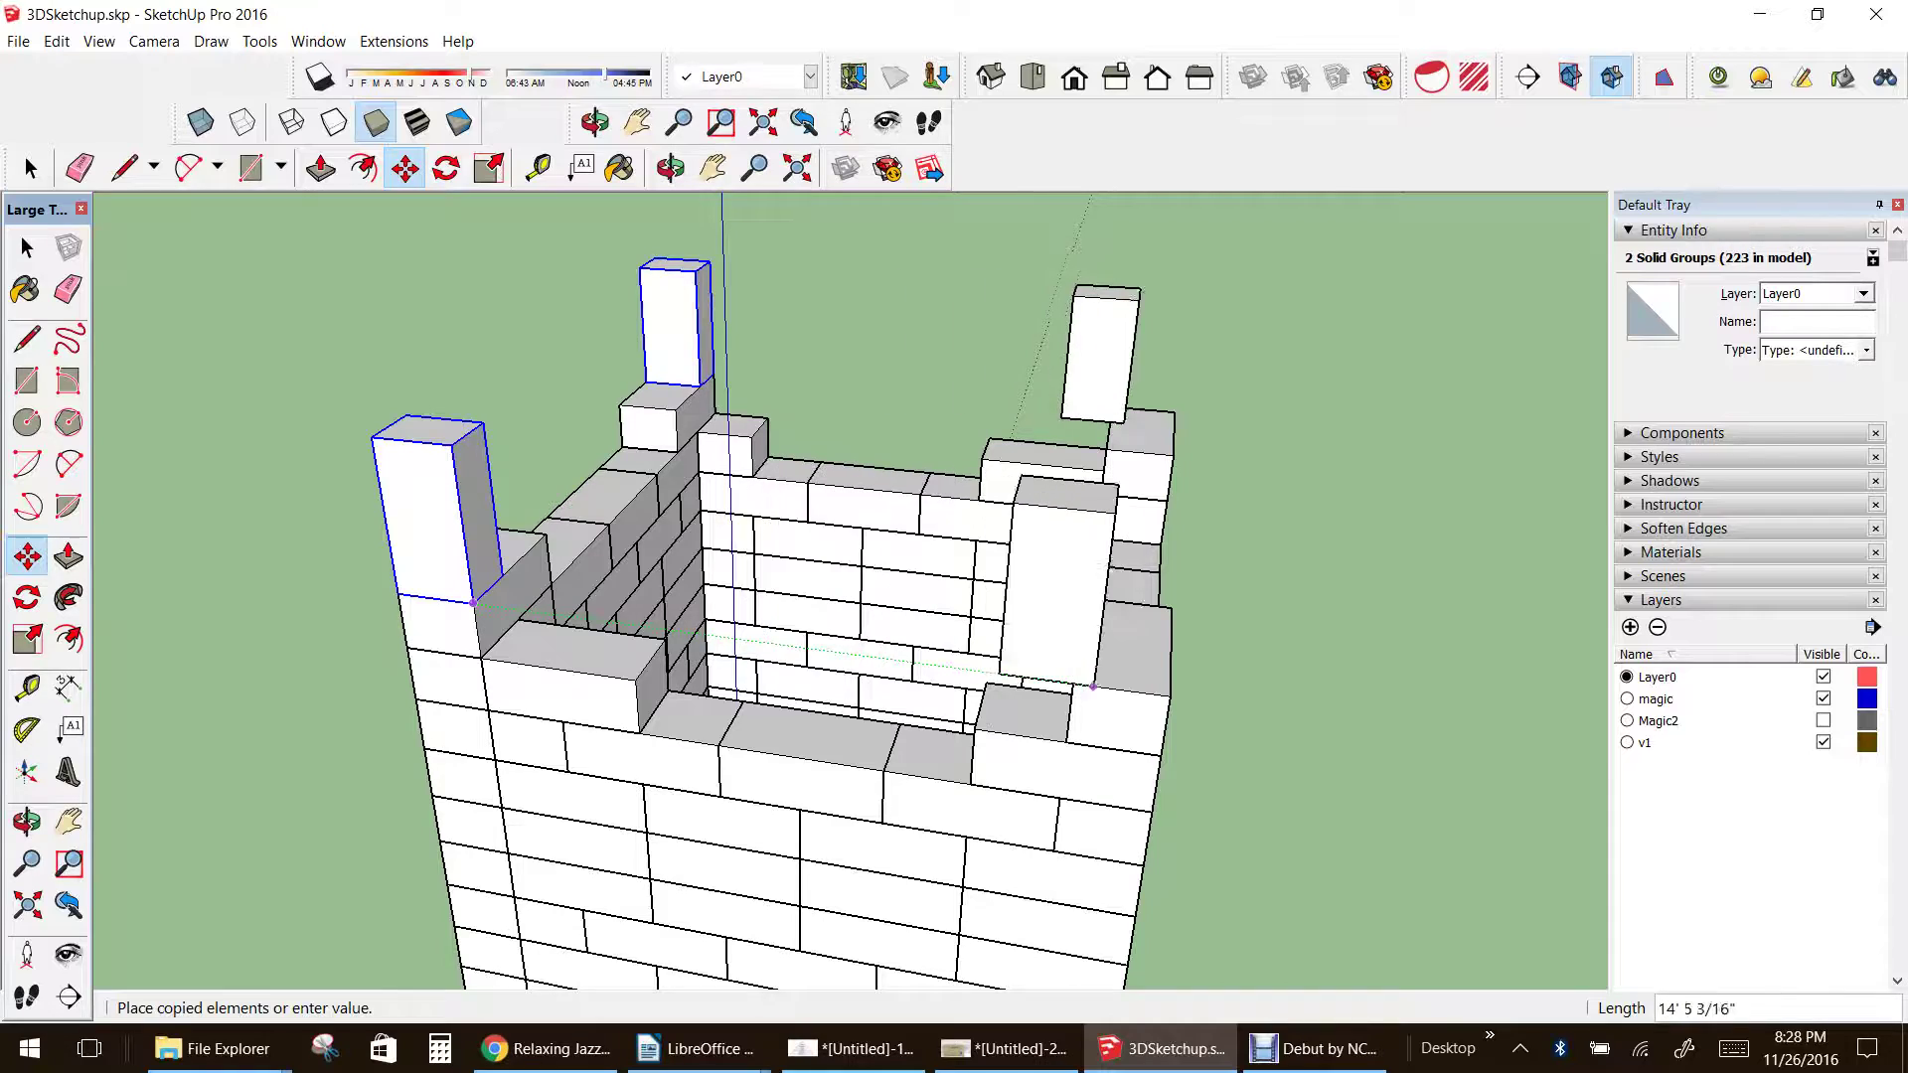
pyautogui.click(1170, 696)
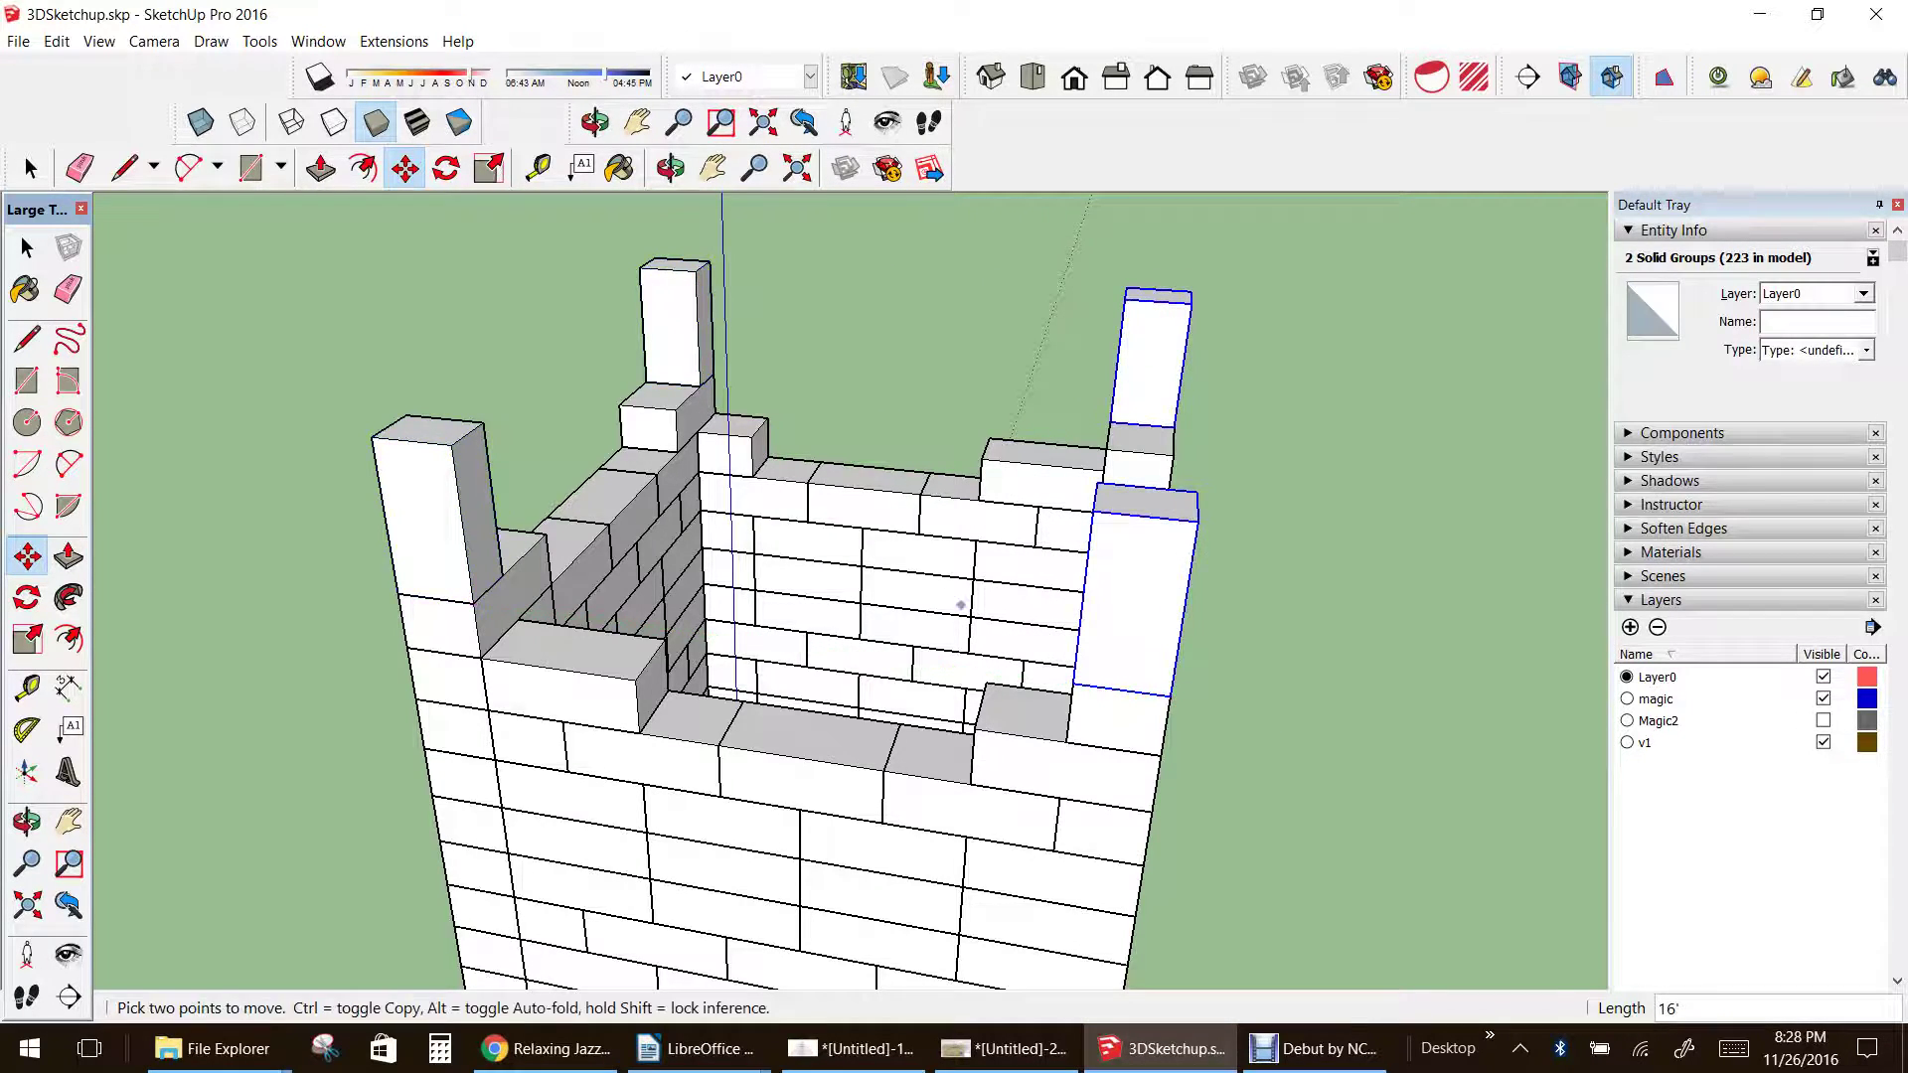
# - Start a doorway in the wall crossed by the red axis by deleting the middle blocks of its two lowest courses
pyautogui.scroll(-5, 924, 566)
pyautogui.click(27, 822)
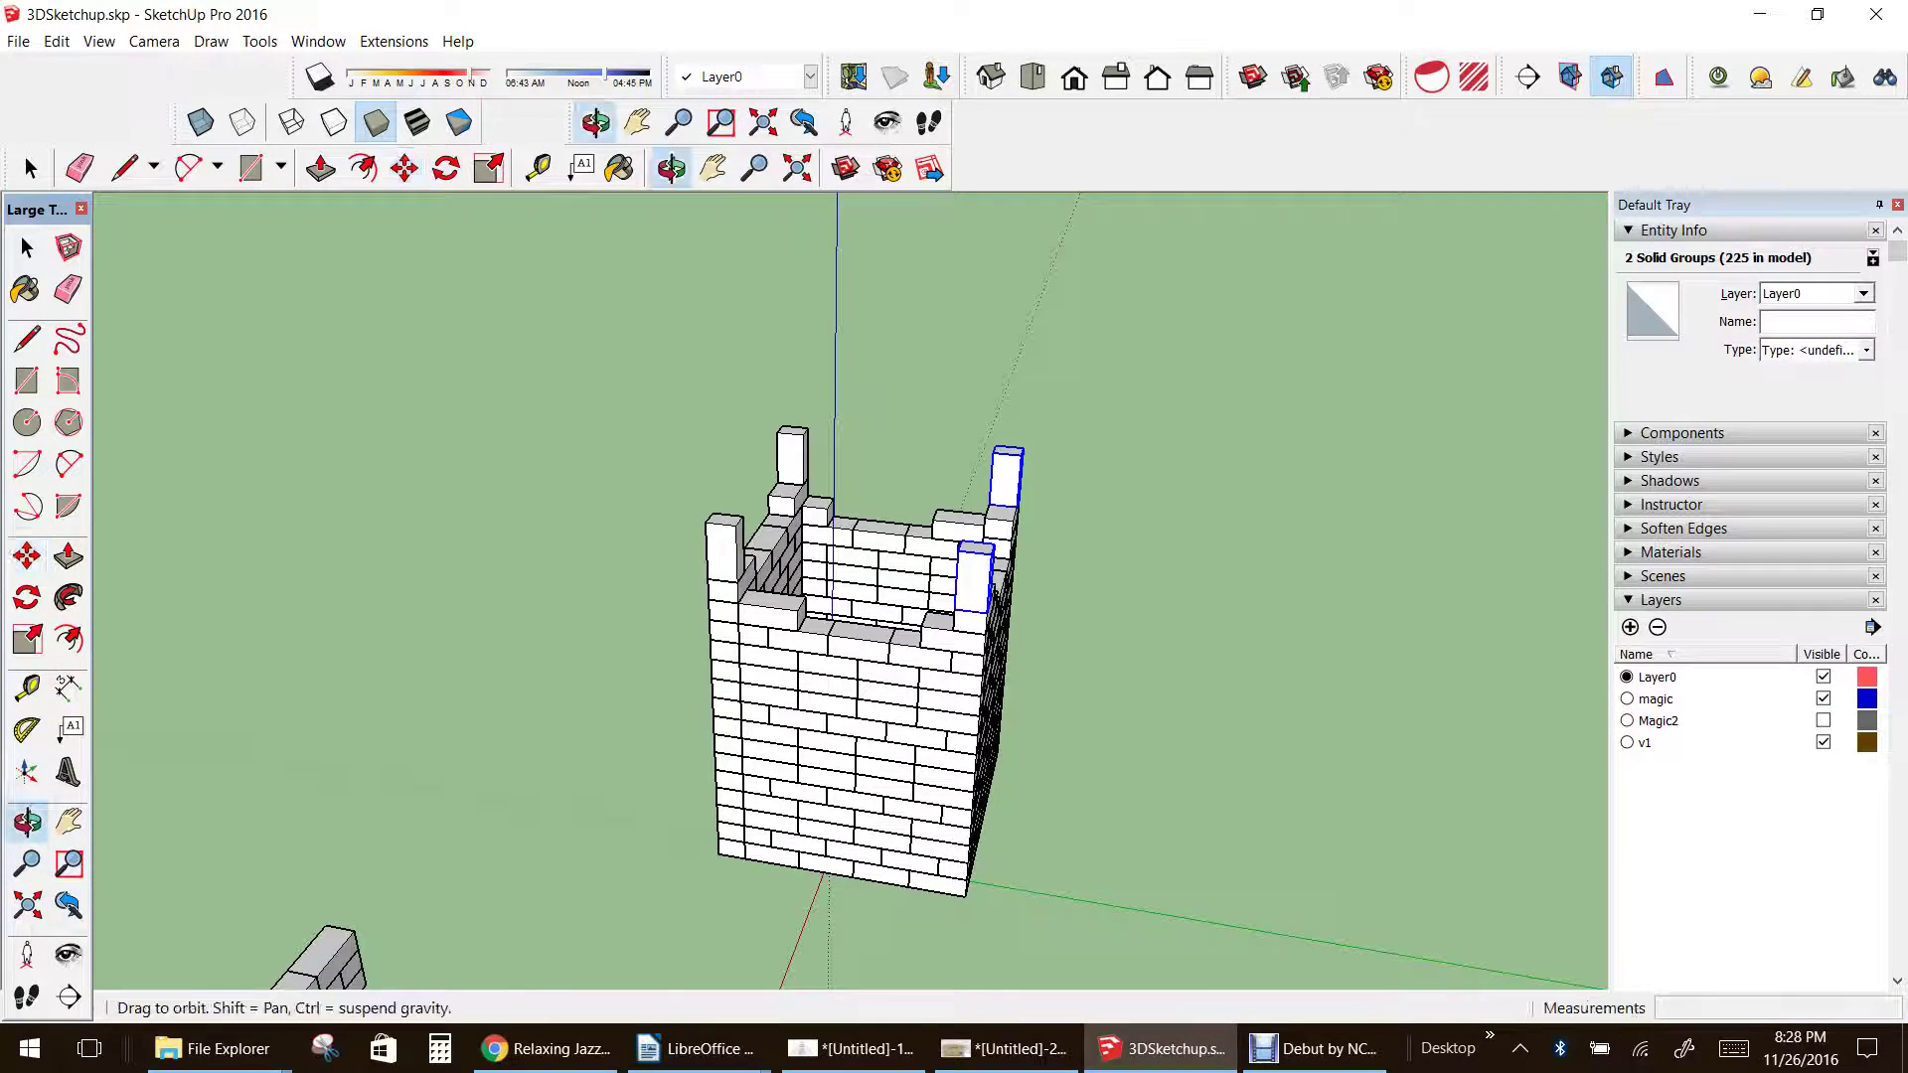
pyautogui.moveTo(785, 939); pyautogui.dragTo(973, 854)
pyautogui.scroll(2, 869, 831)
pyautogui.scroll(2, 866, 832)
pyautogui.click(30, 168)
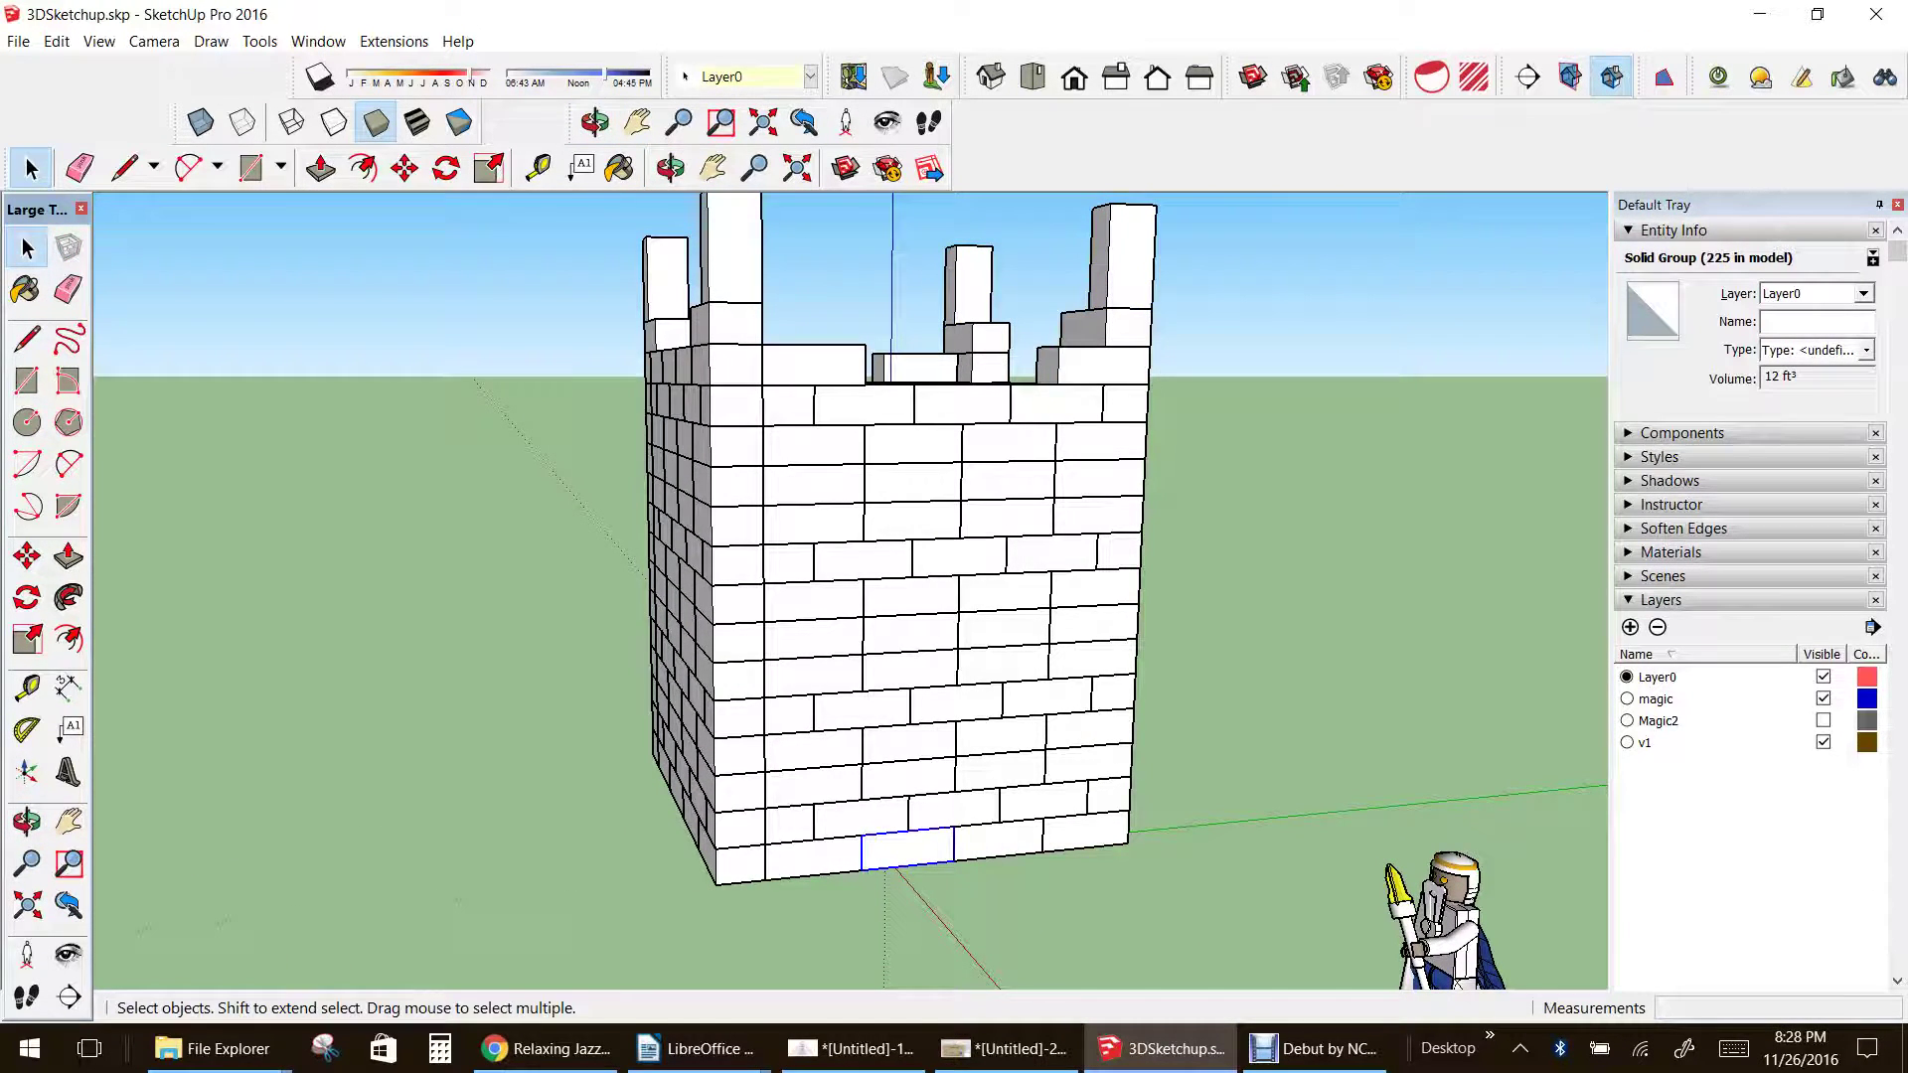
pyautogui.press('Delete')
pyautogui.click(997, 843)
pyautogui.press('Delete')
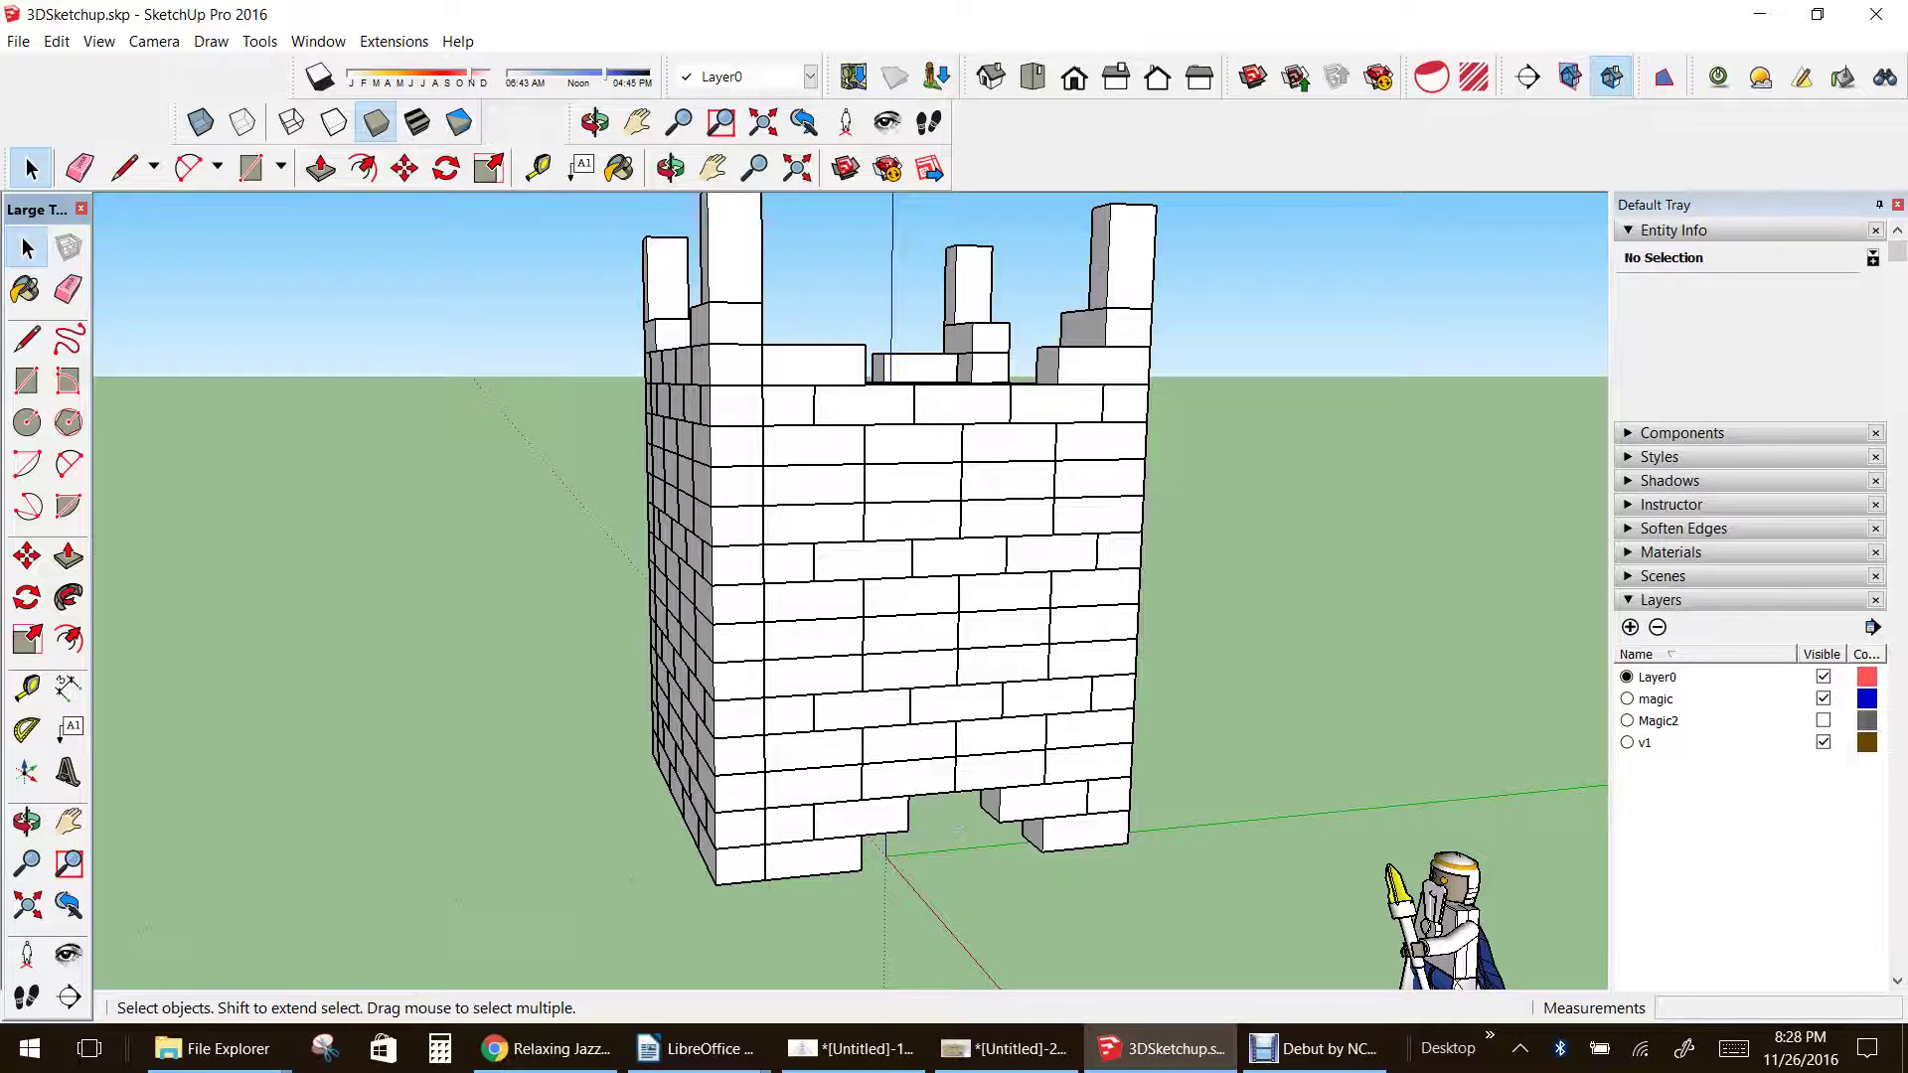
pyautogui.click(1039, 804)
pyautogui.press('Delete')
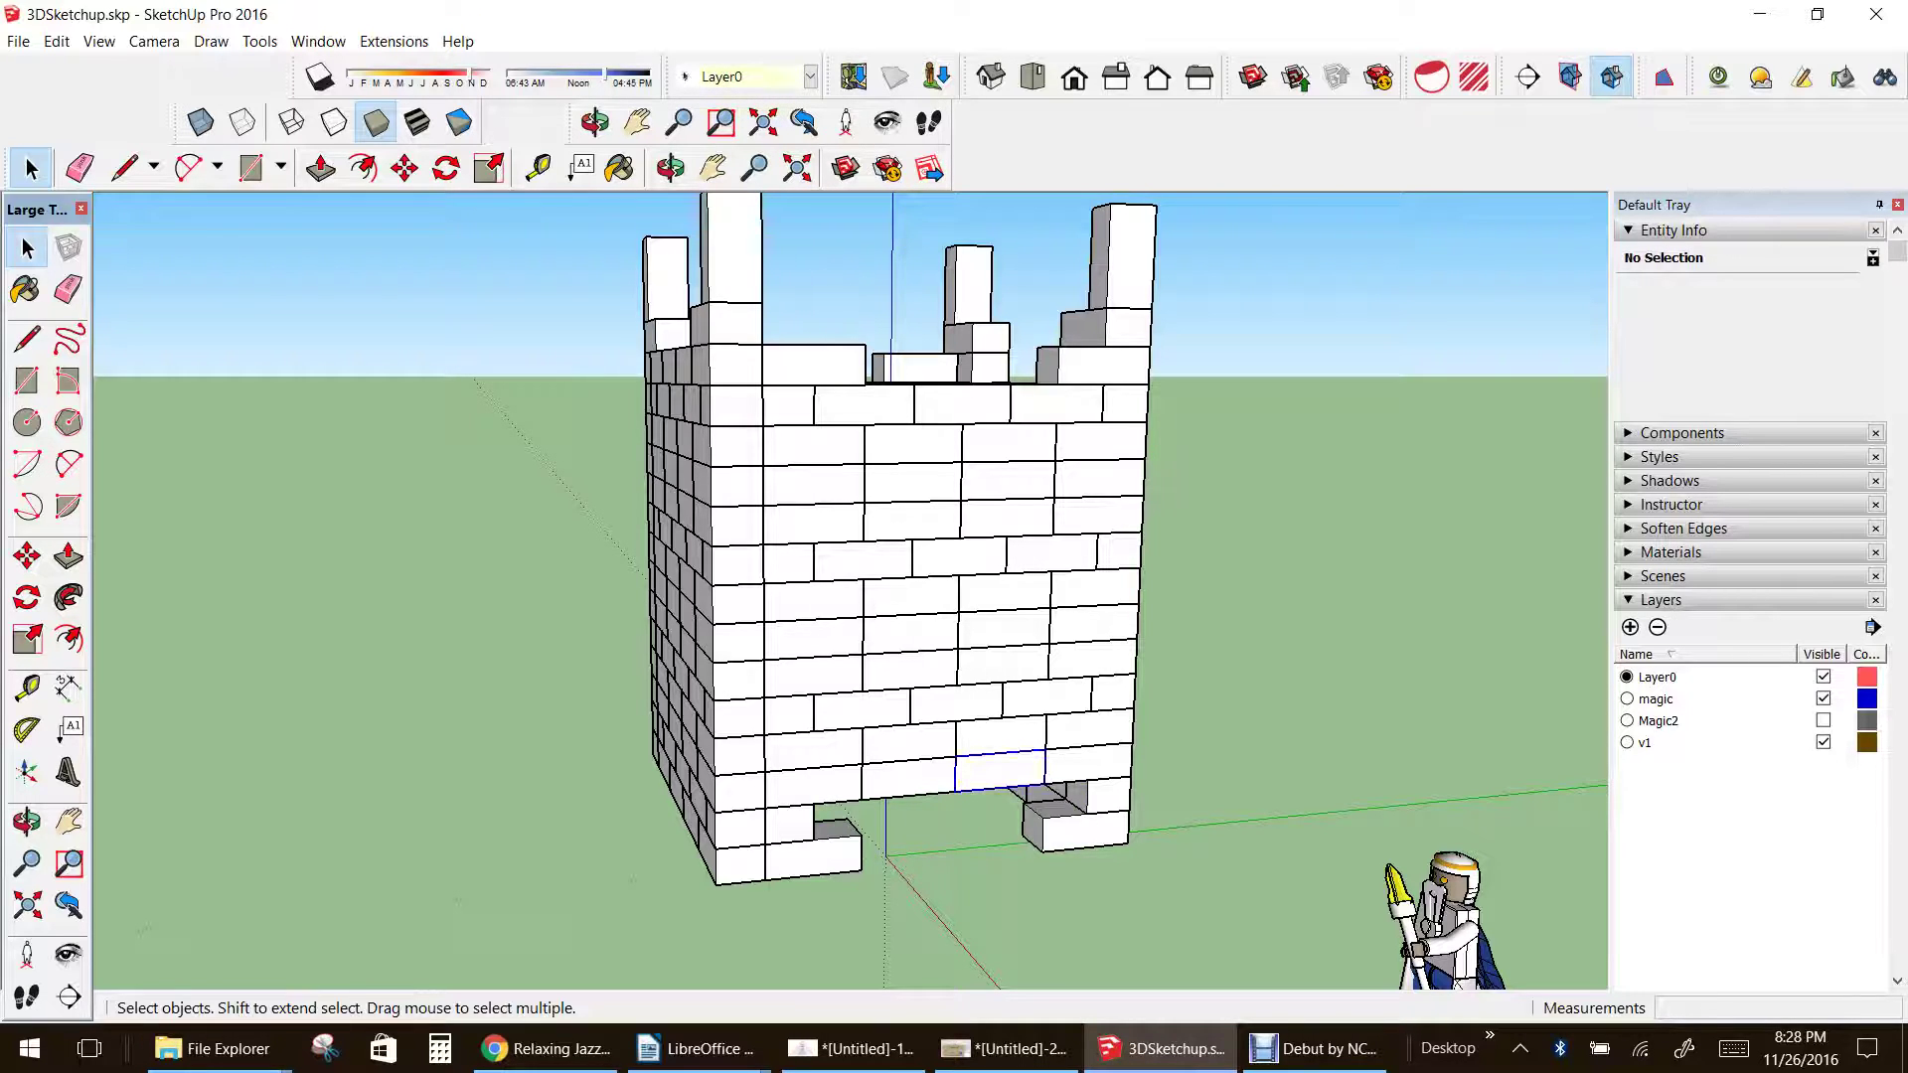
# - Extend the doorway upward by deleting the middle blocks of the next four courses, leaving stepped block ends at the sides
pyautogui.click(997, 737)
pyautogui.press('Delete')
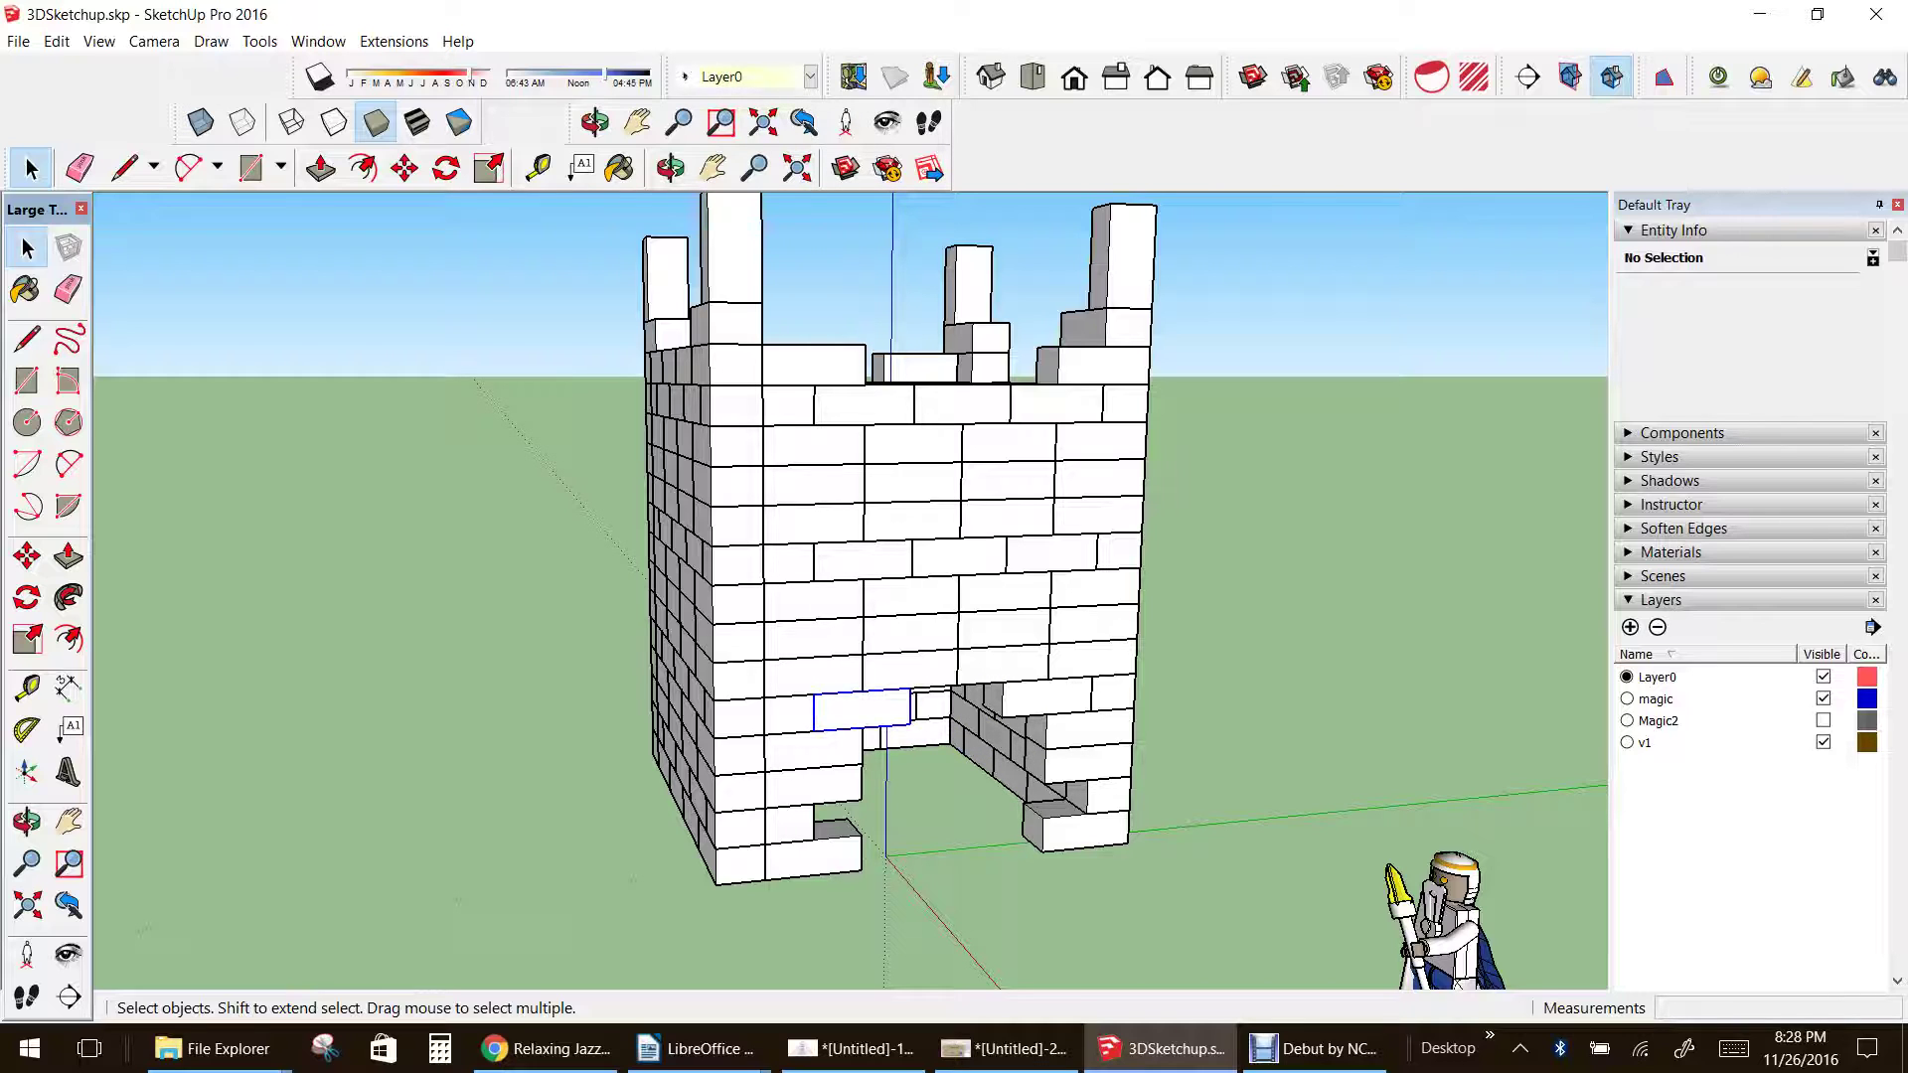
pyautogui.press('Delete')
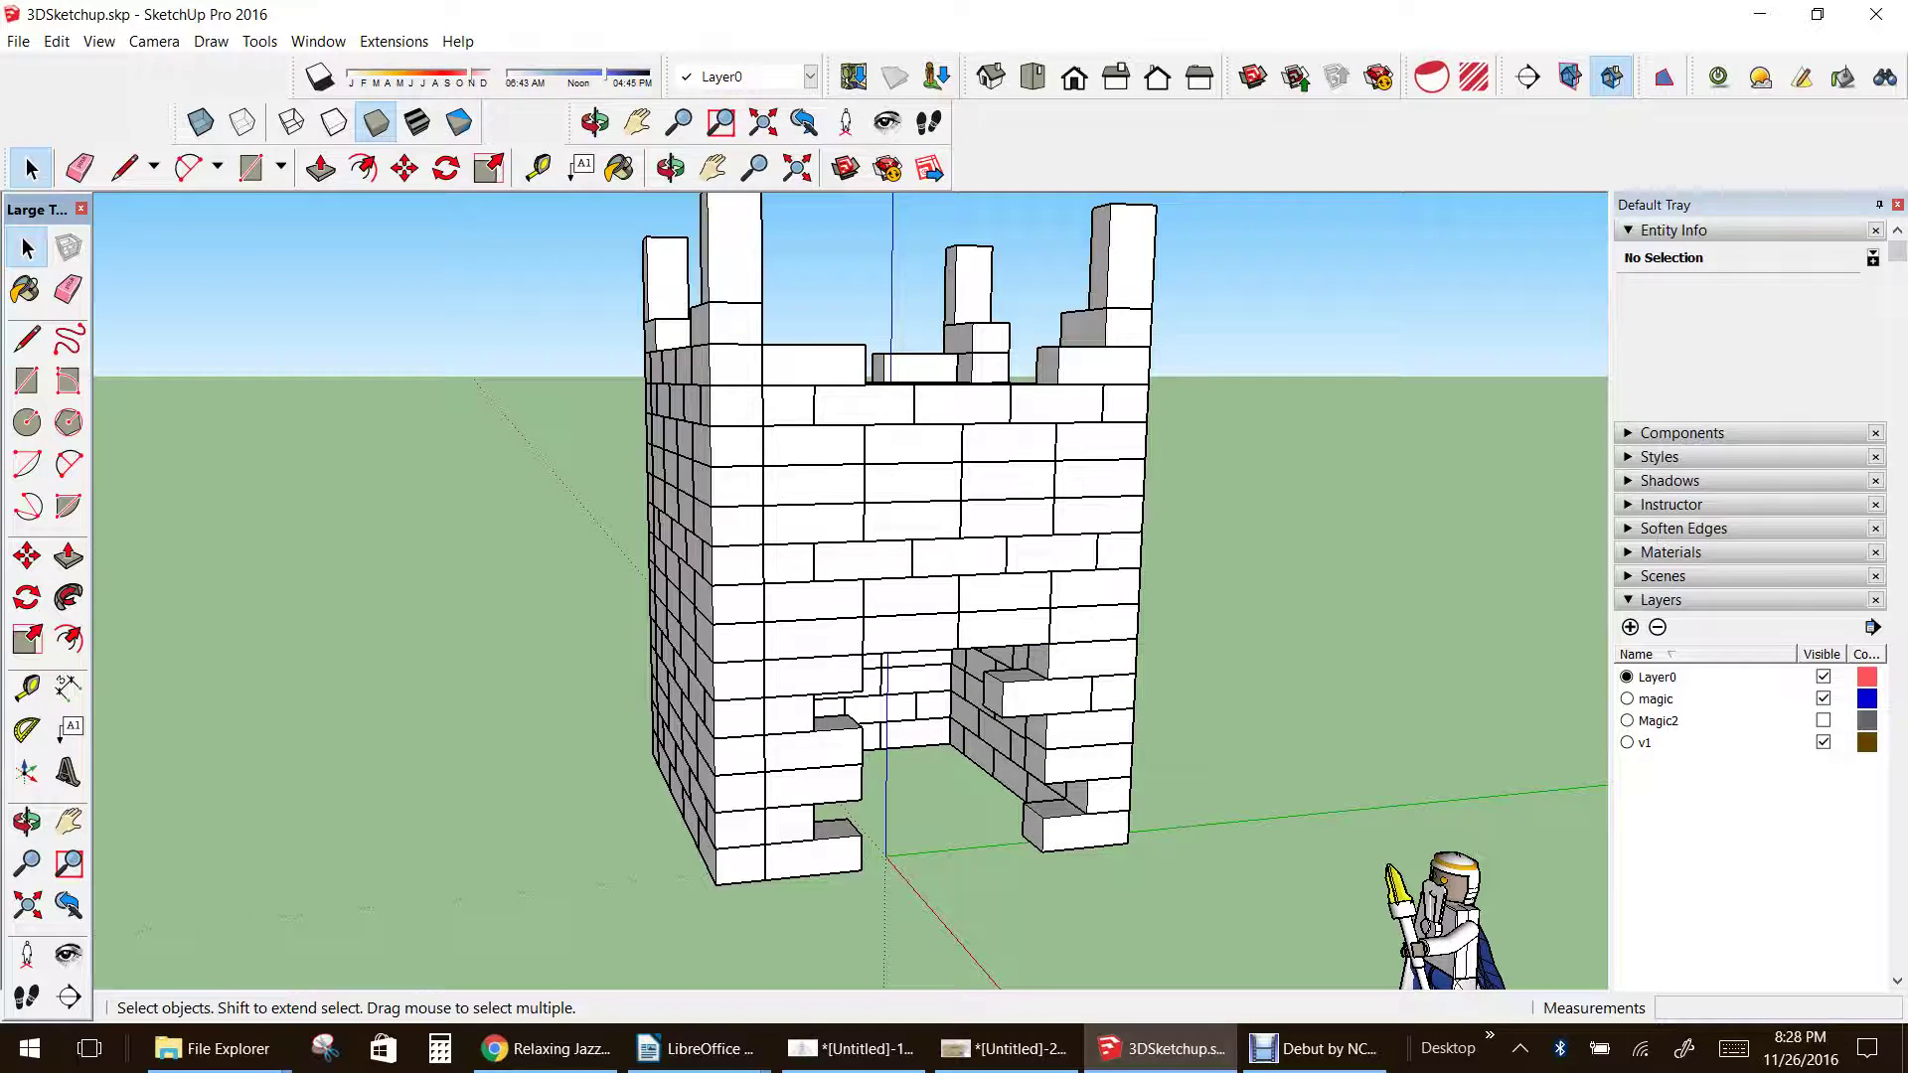
pyautogui.press('Delete')
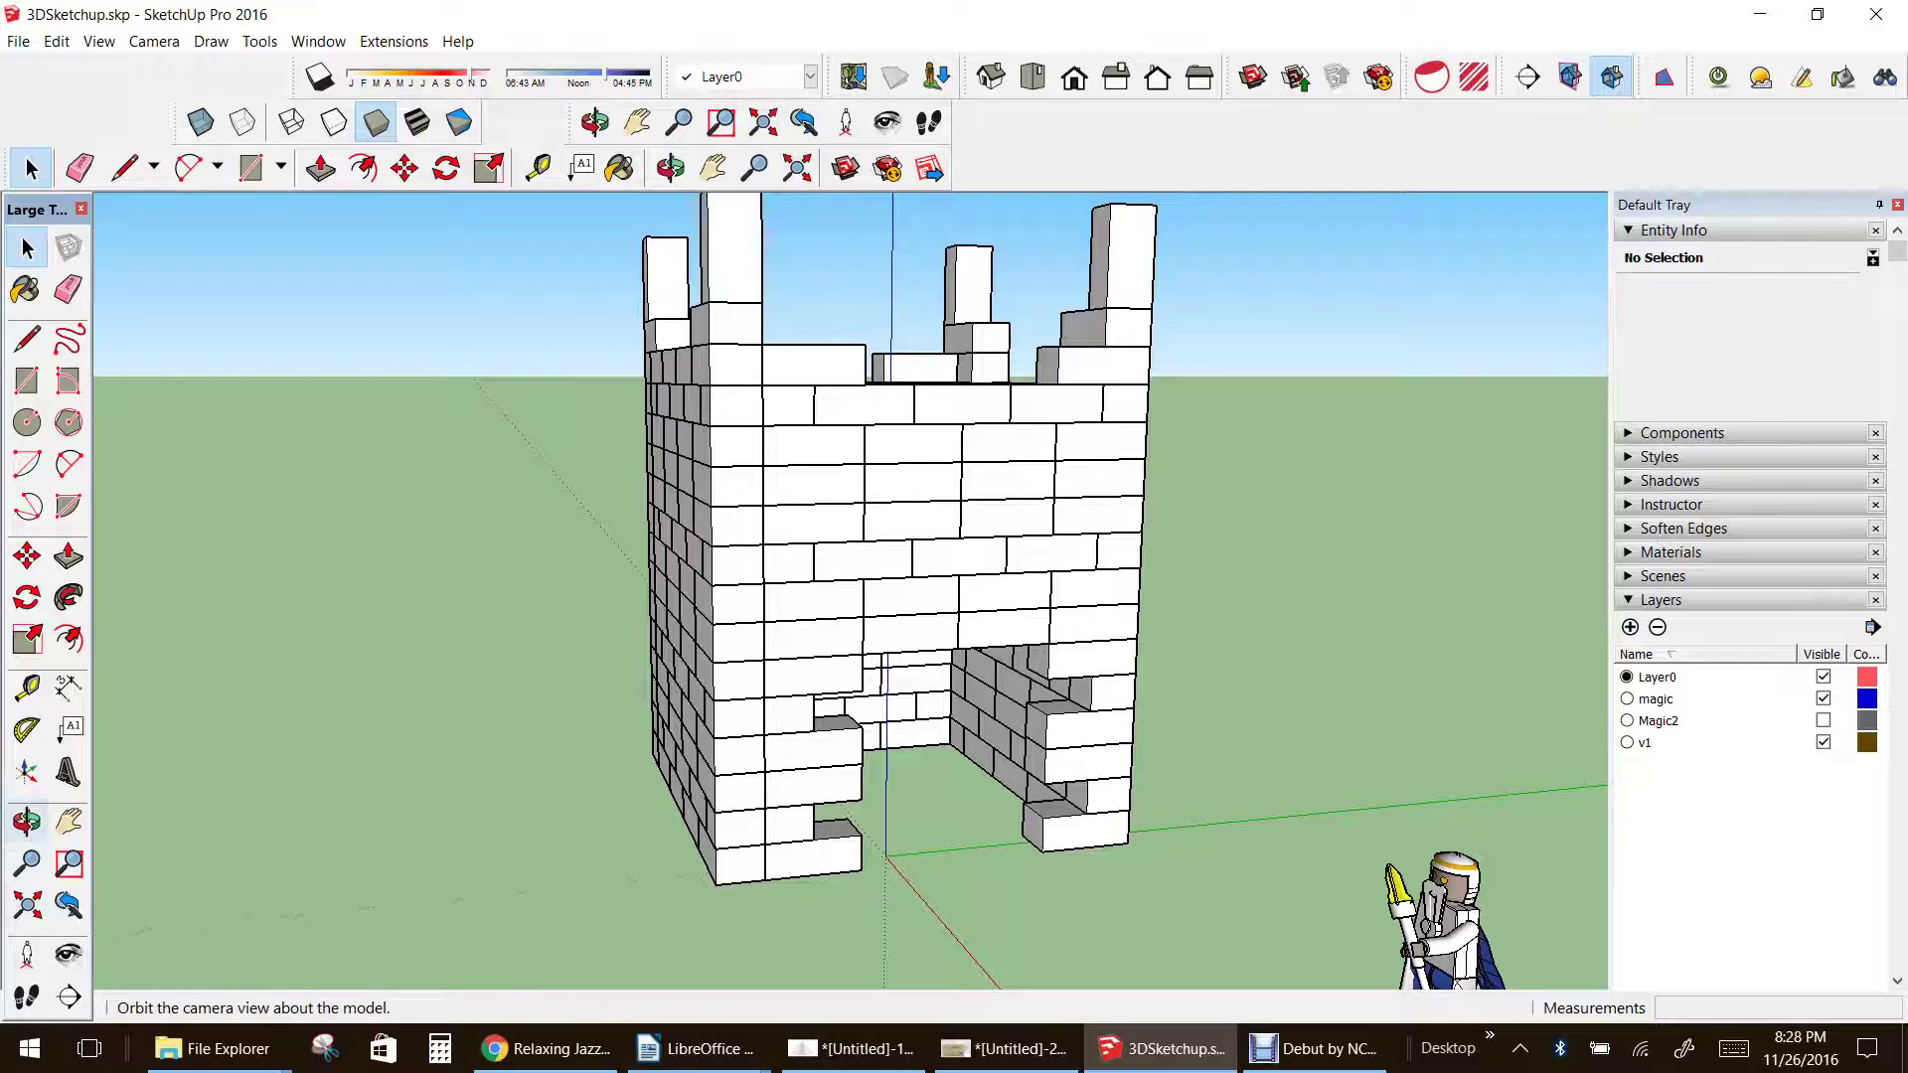
# - Try to open a window in the wall crossed by the green axis by box-selecting and deleting blocks, and undo the deletion
pyautogui.click(27, 821)
pyautogui.moveTo(954, 596); pyautogui.dragTo(1090, 597)
pyautogui.moveTo(1093, 467); pyautogui.dragTo(1252, 476)
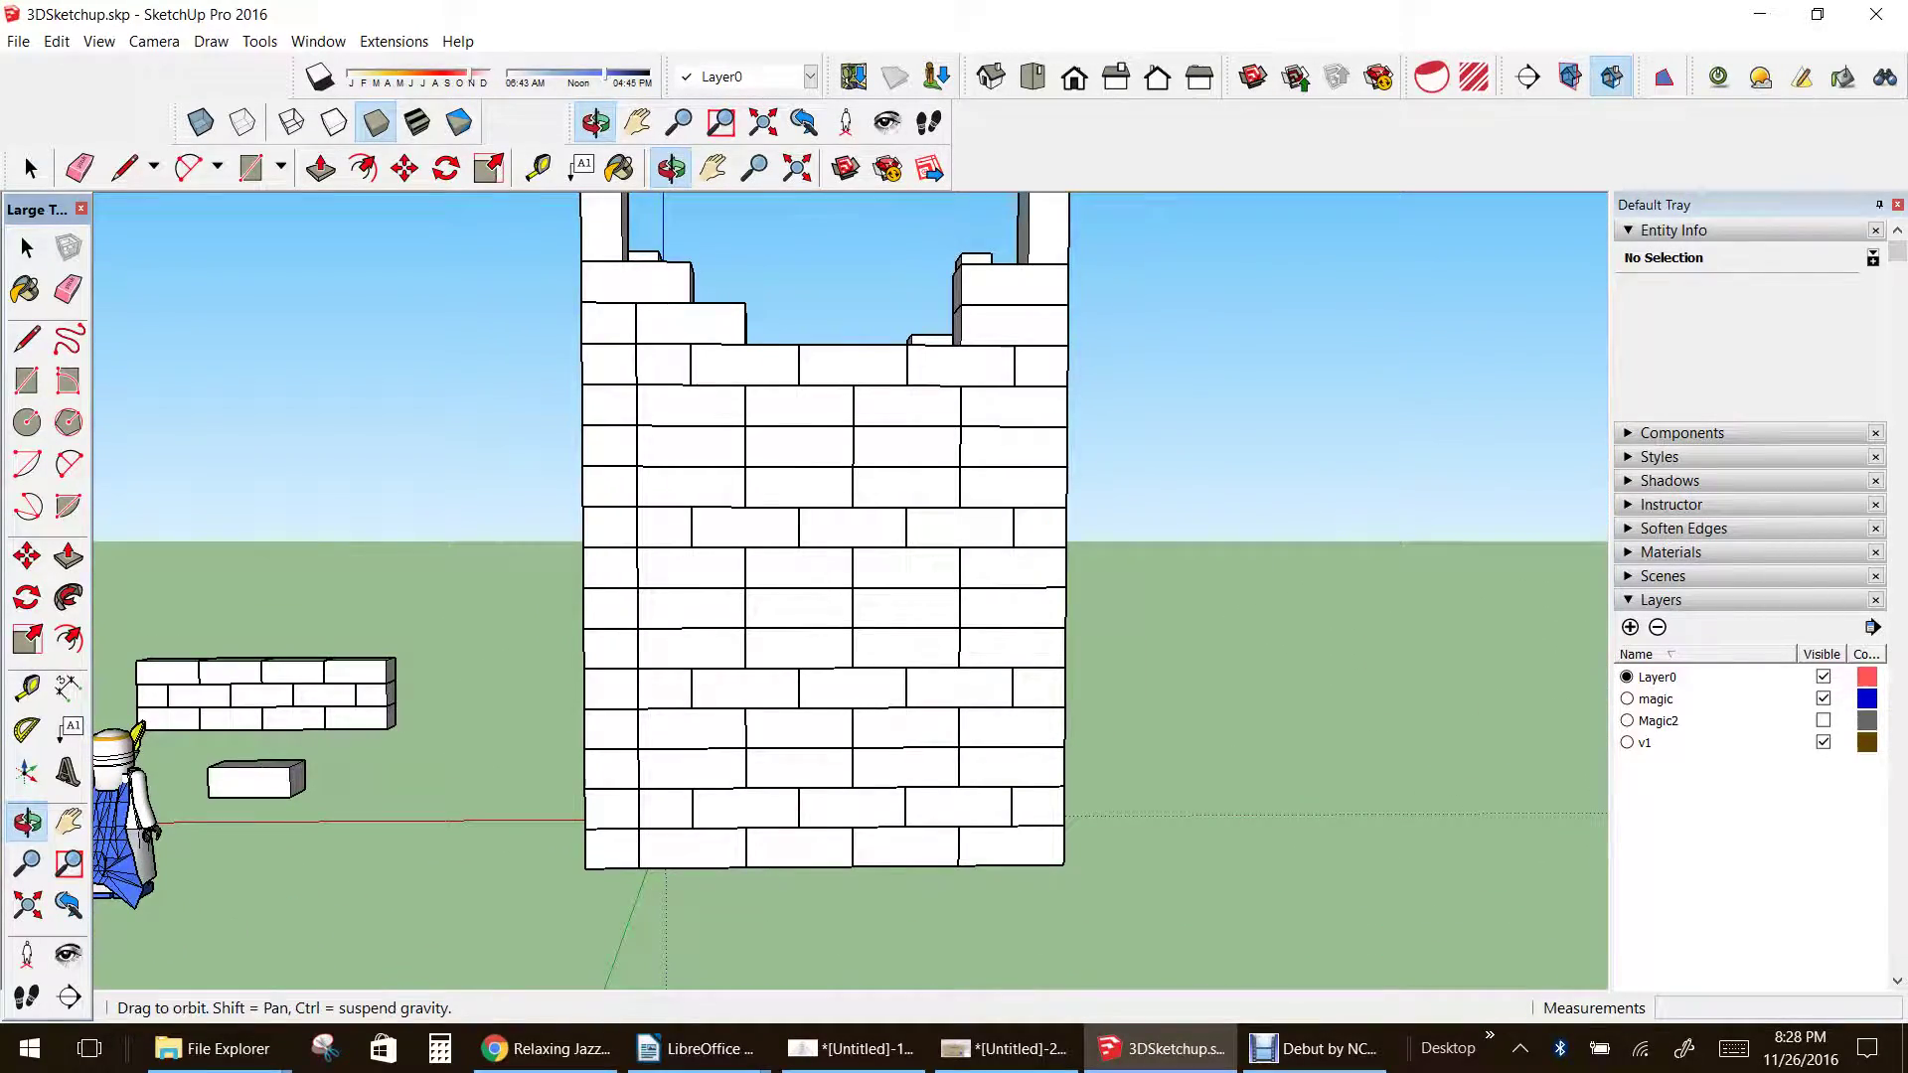
pyautogui.click(27, 248)
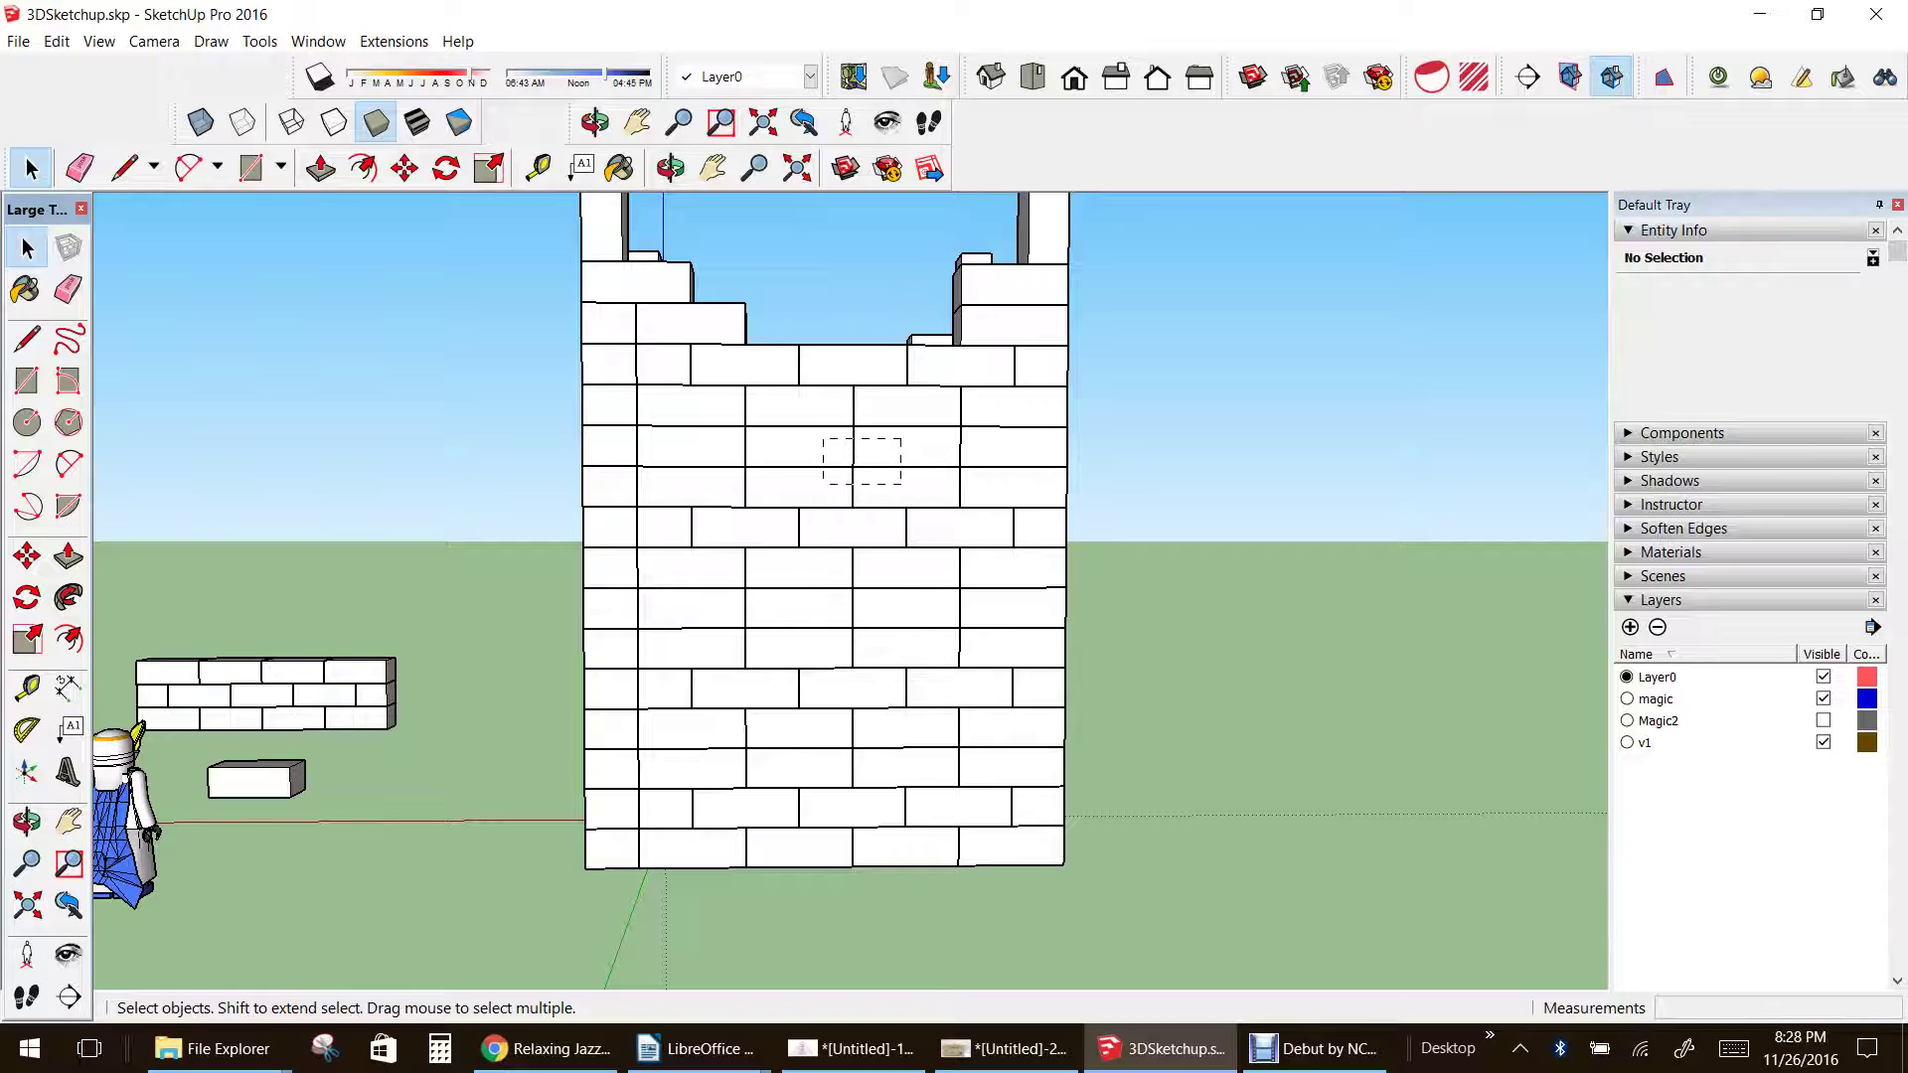
pyautogui.press('Delete')
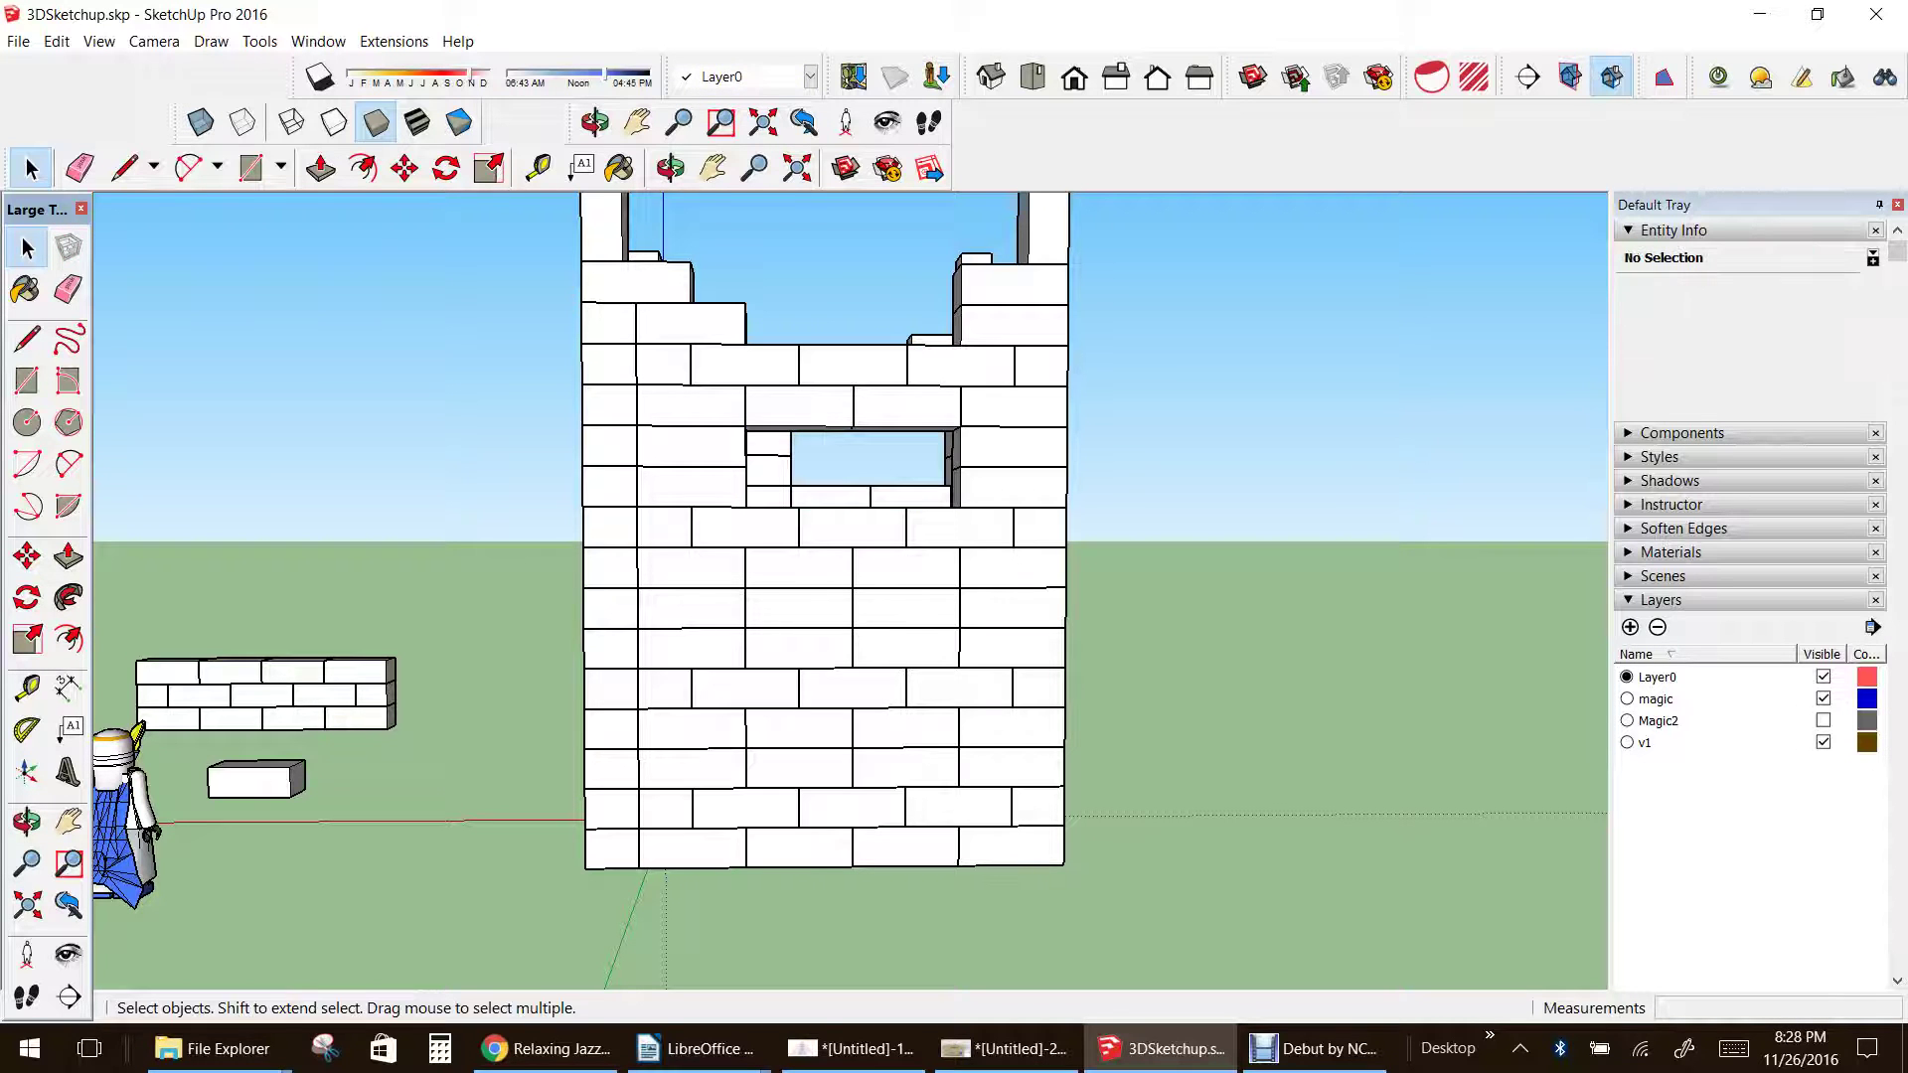
pyautogui.click(27, 822)
pyautogui.moveTo(477, 596); pyautogui.dragTo(497, 785)
pyautogui.moveTo(496, 784)
pyautogui.mouseDown(button='middle')
pyautogui.moveTo(447, 800)
pyautogui.moveTo(442, 734)
pyautogui.mouseUp(button='middle')
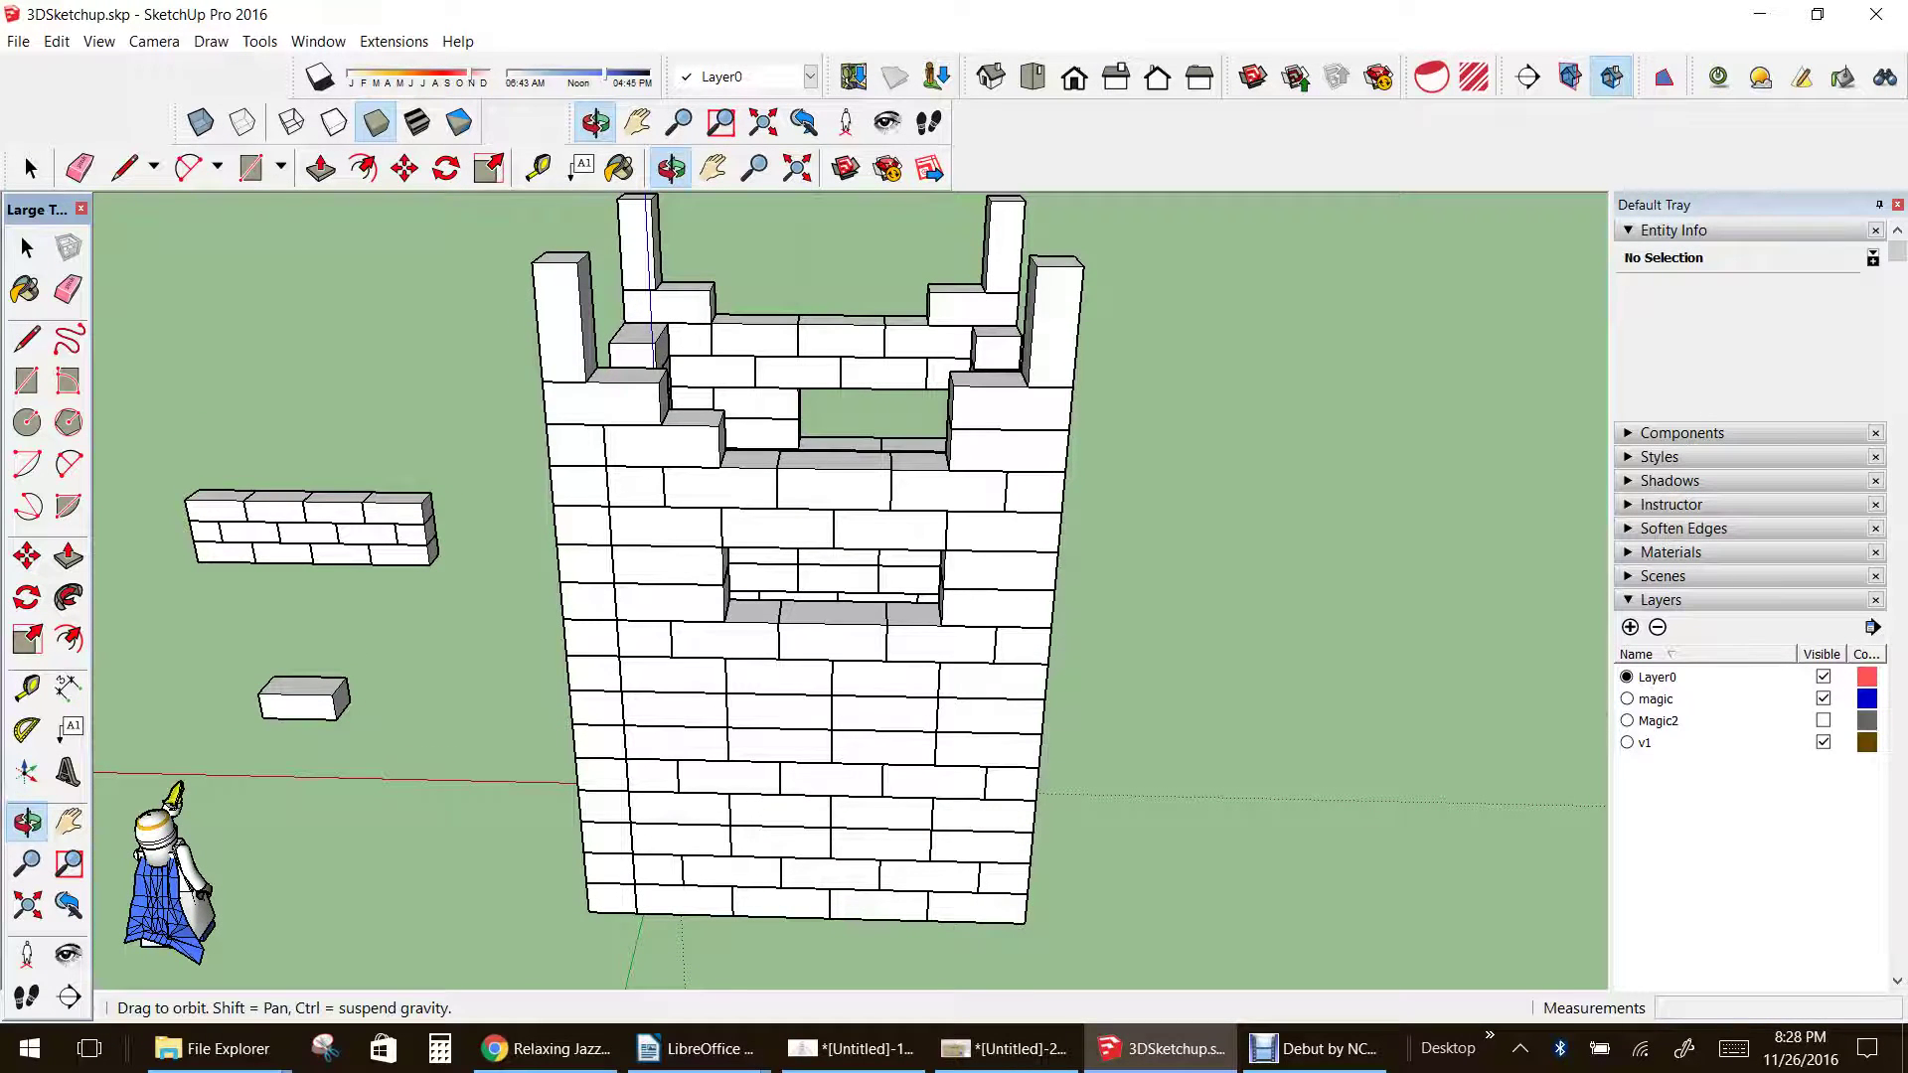
pyautogui.hotkey('ctrl', 'z')
# - Cut a window in the wall crossed by the green axis by deleting the four middle blocks of its third and fourth full courses
pyautogui.scroll(3, 795, 596)
pyautogui.press('space')
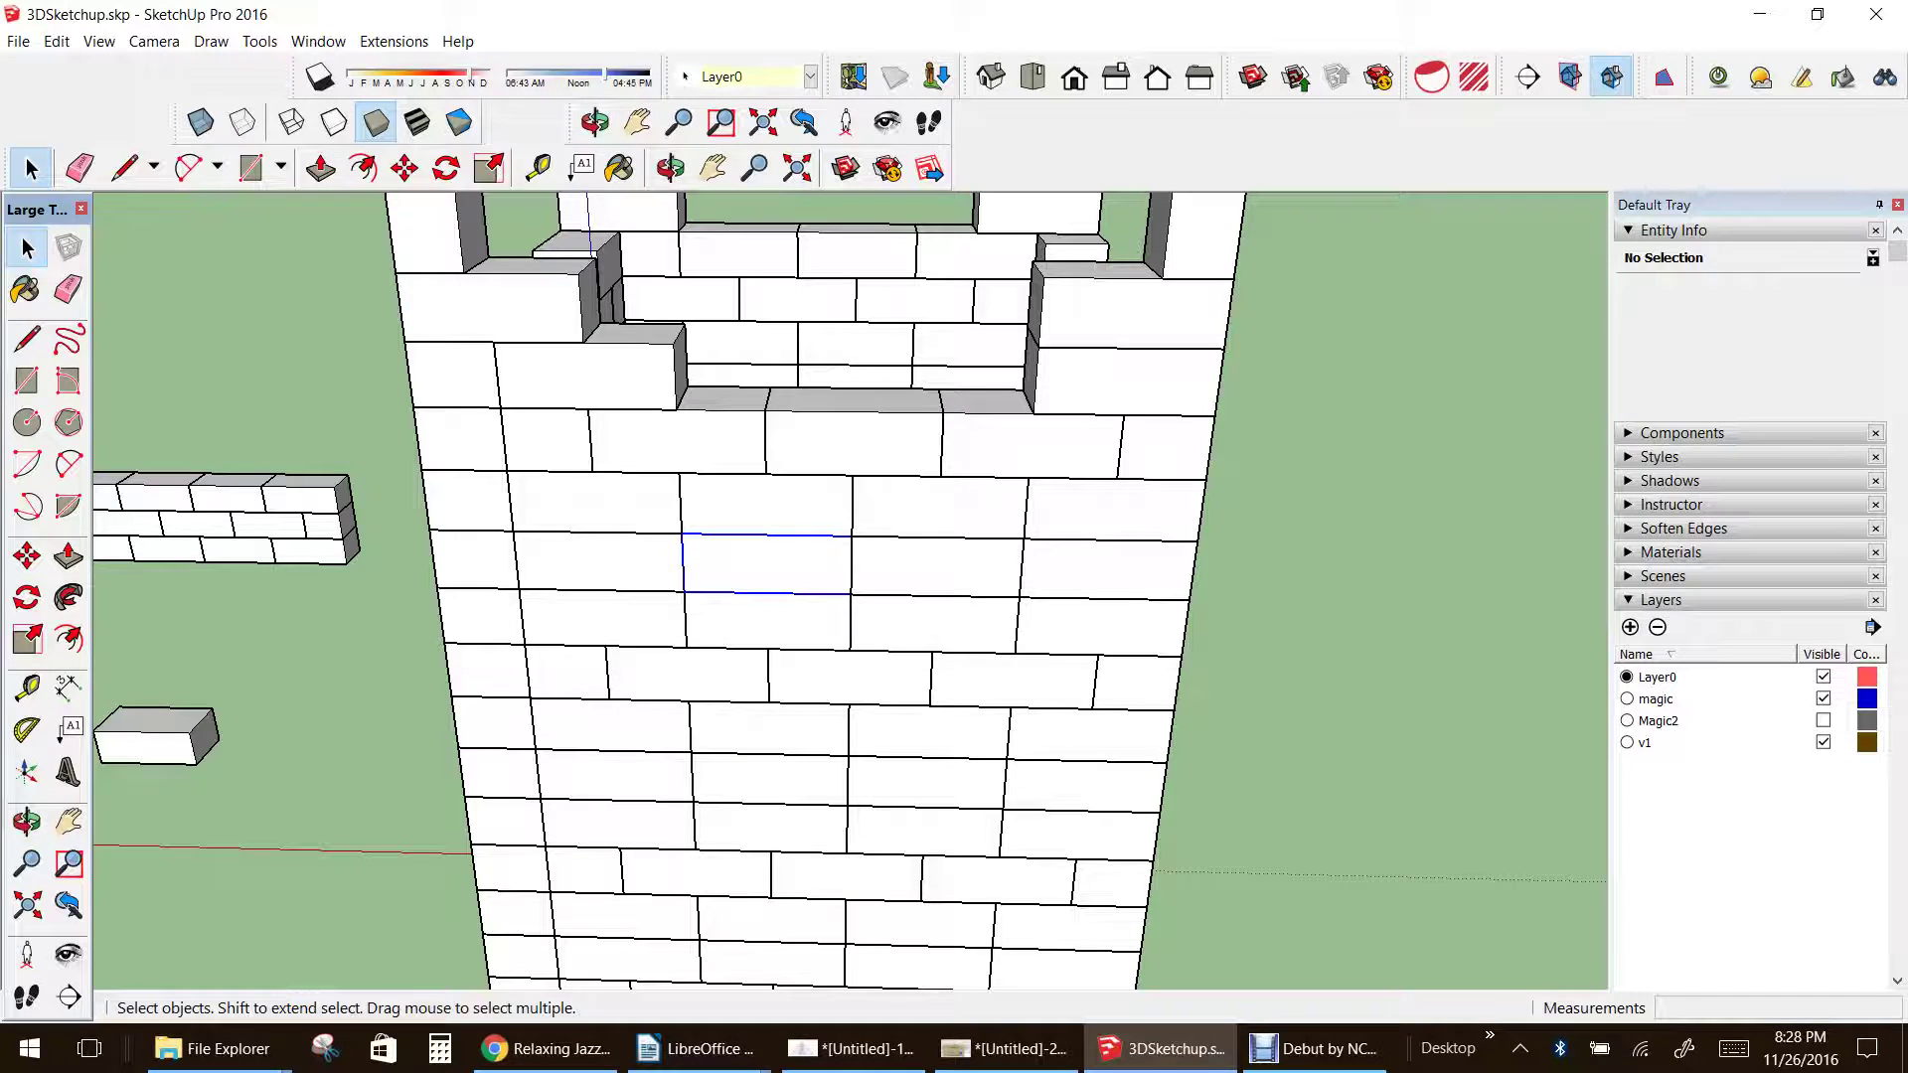
pyautogui.keyDown('shift'); pyautogui.click(937, 567); pyautogui.keyUp('shift')
pyautogui.keyDown('shift'); pyautogui.click(934, 624); pyautogui.keyUp('shift')
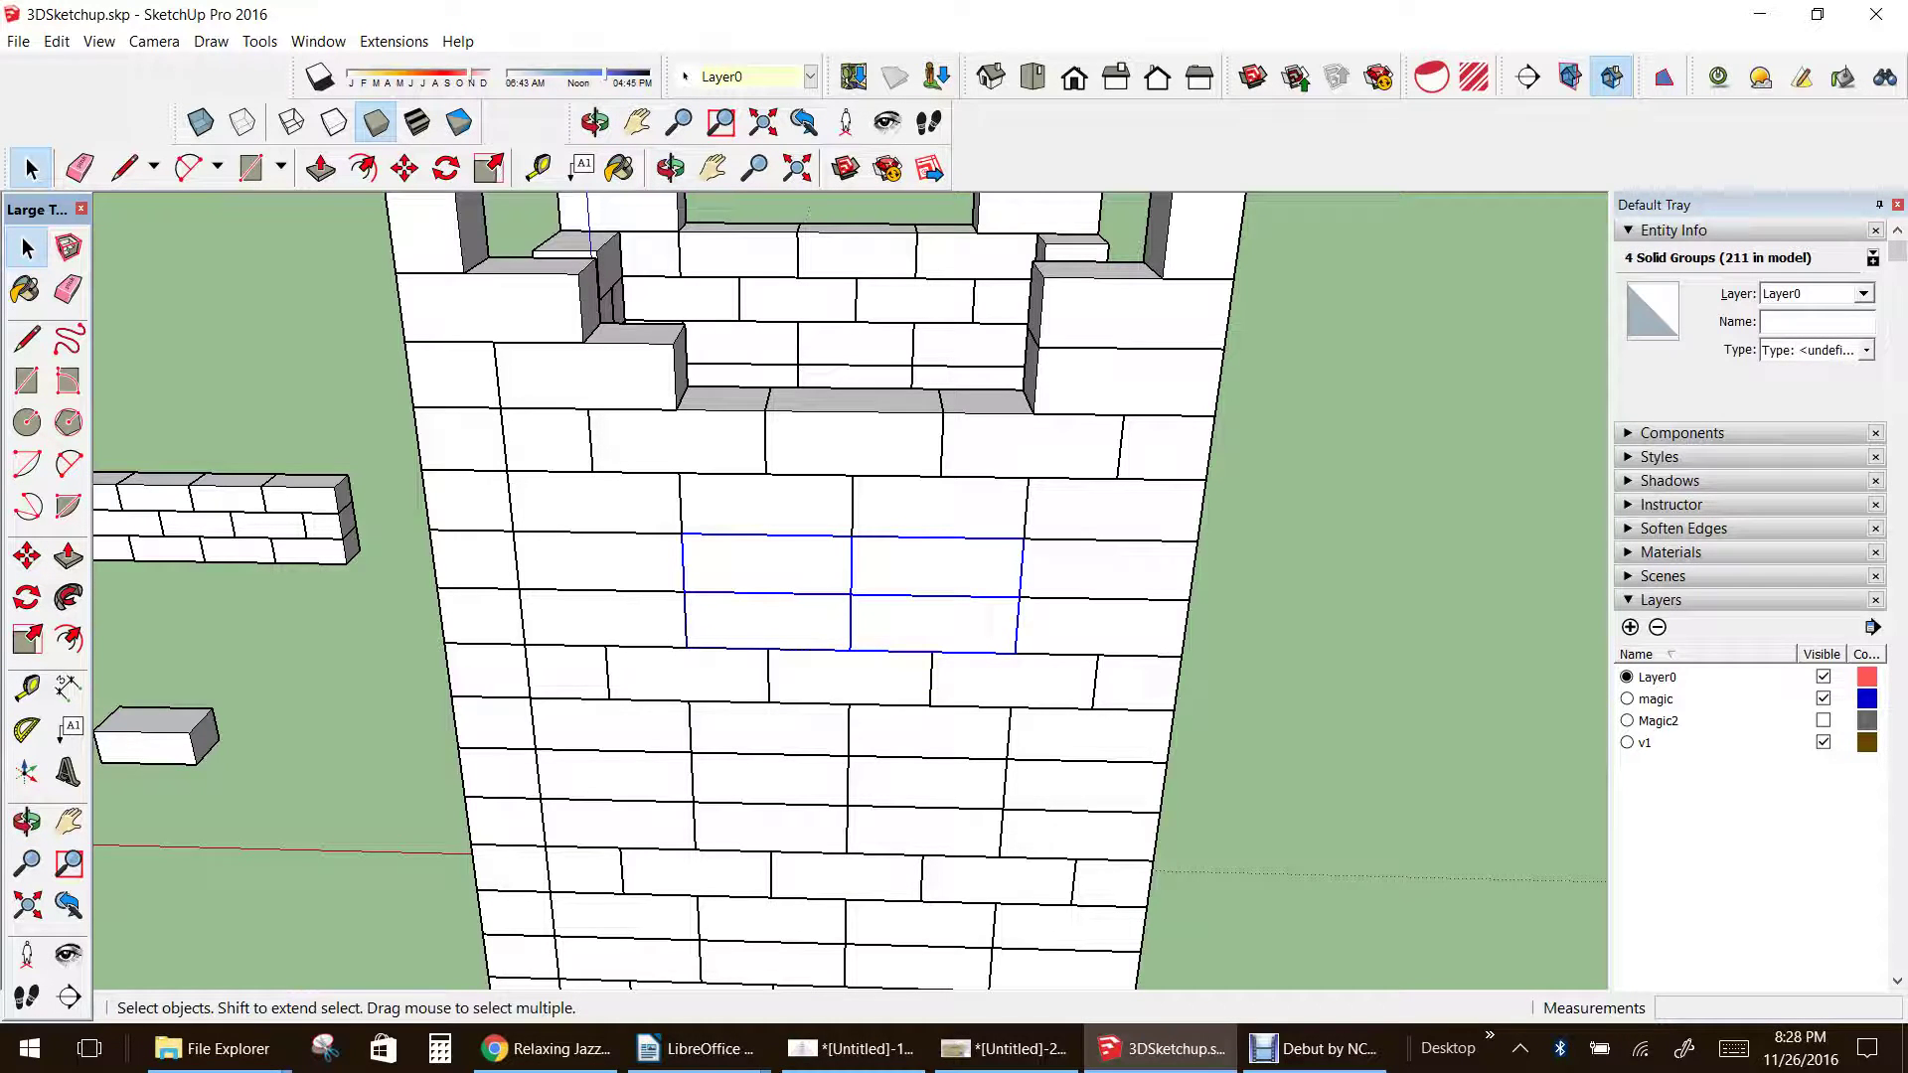
pyautogui.press('Delete')
# - Examine the tower from several sides, including the doorway, the window wall and the upright corner blocks
pyautogui.scroll(-5, 852, 620)
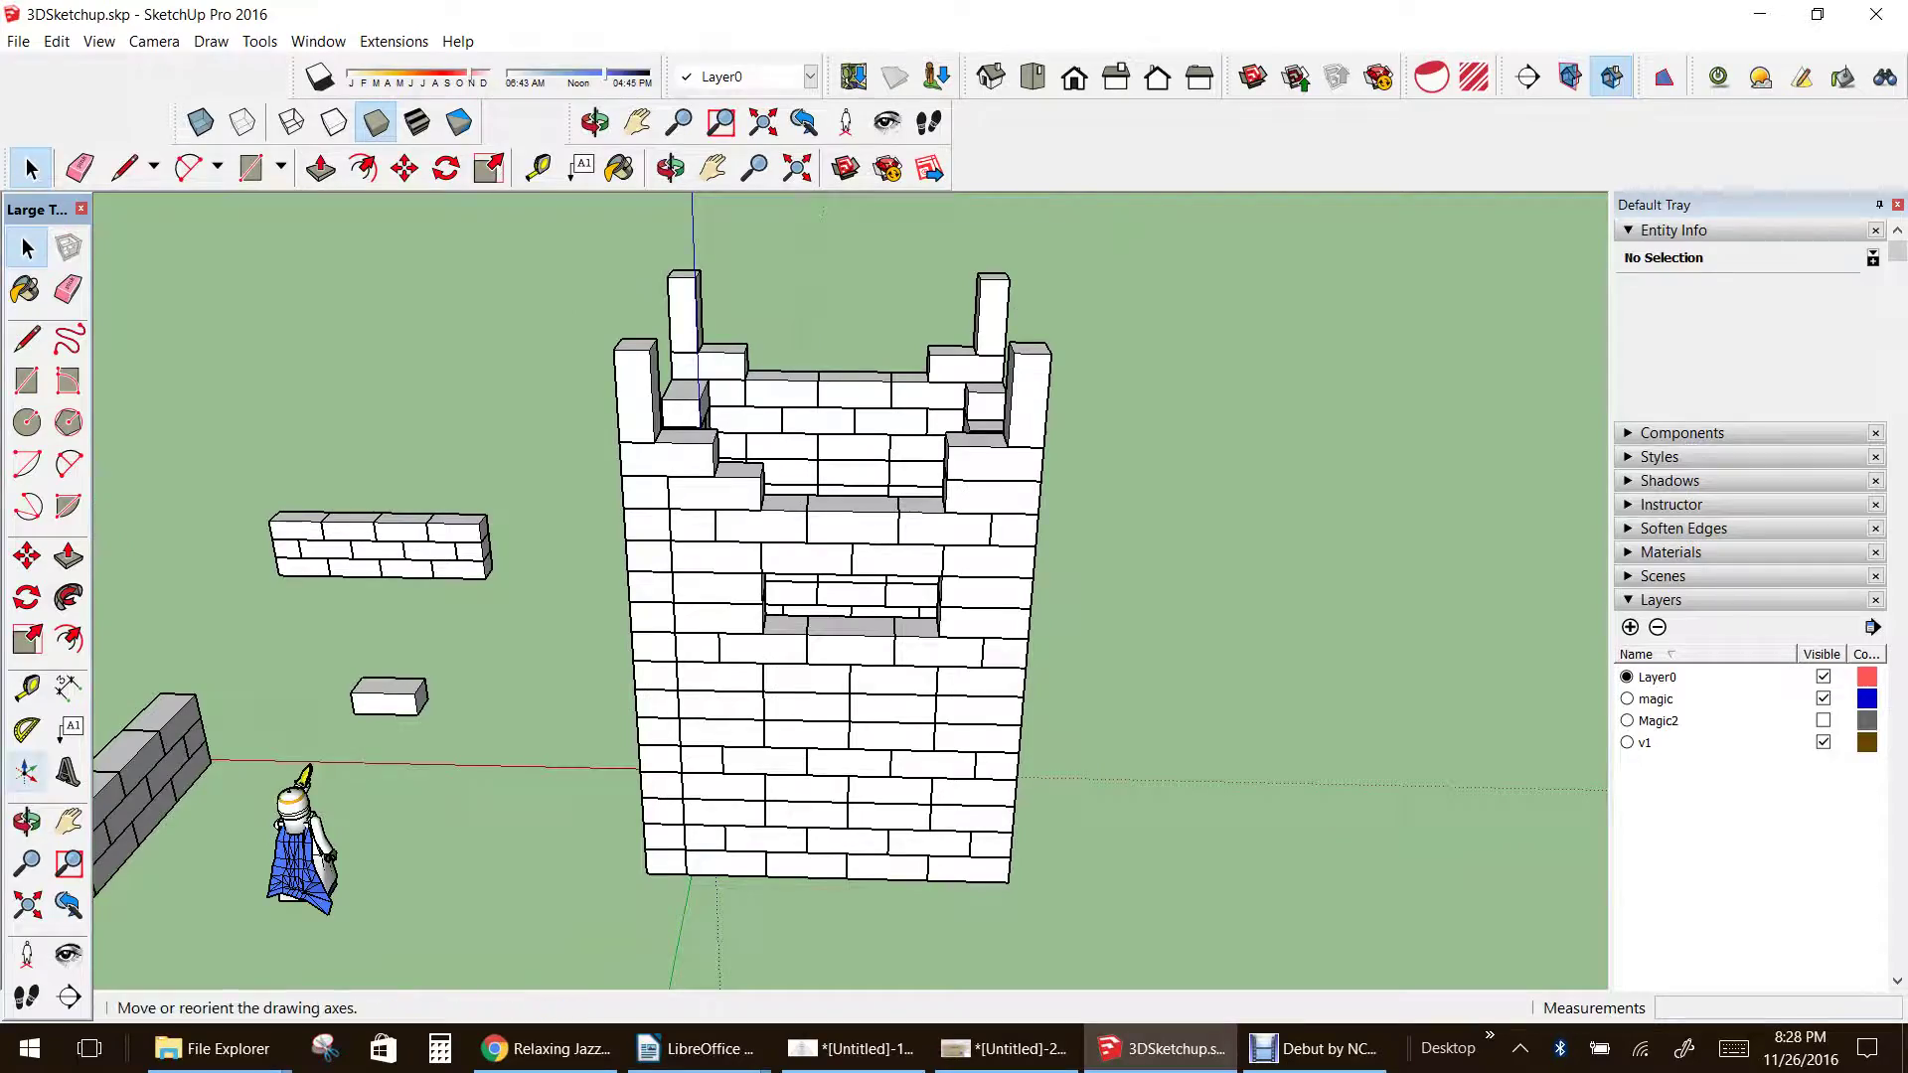
pyautogui.click(27, 821)
pyautogui.moveTo(397, 655); pyautogui.dragTo(964, 452)
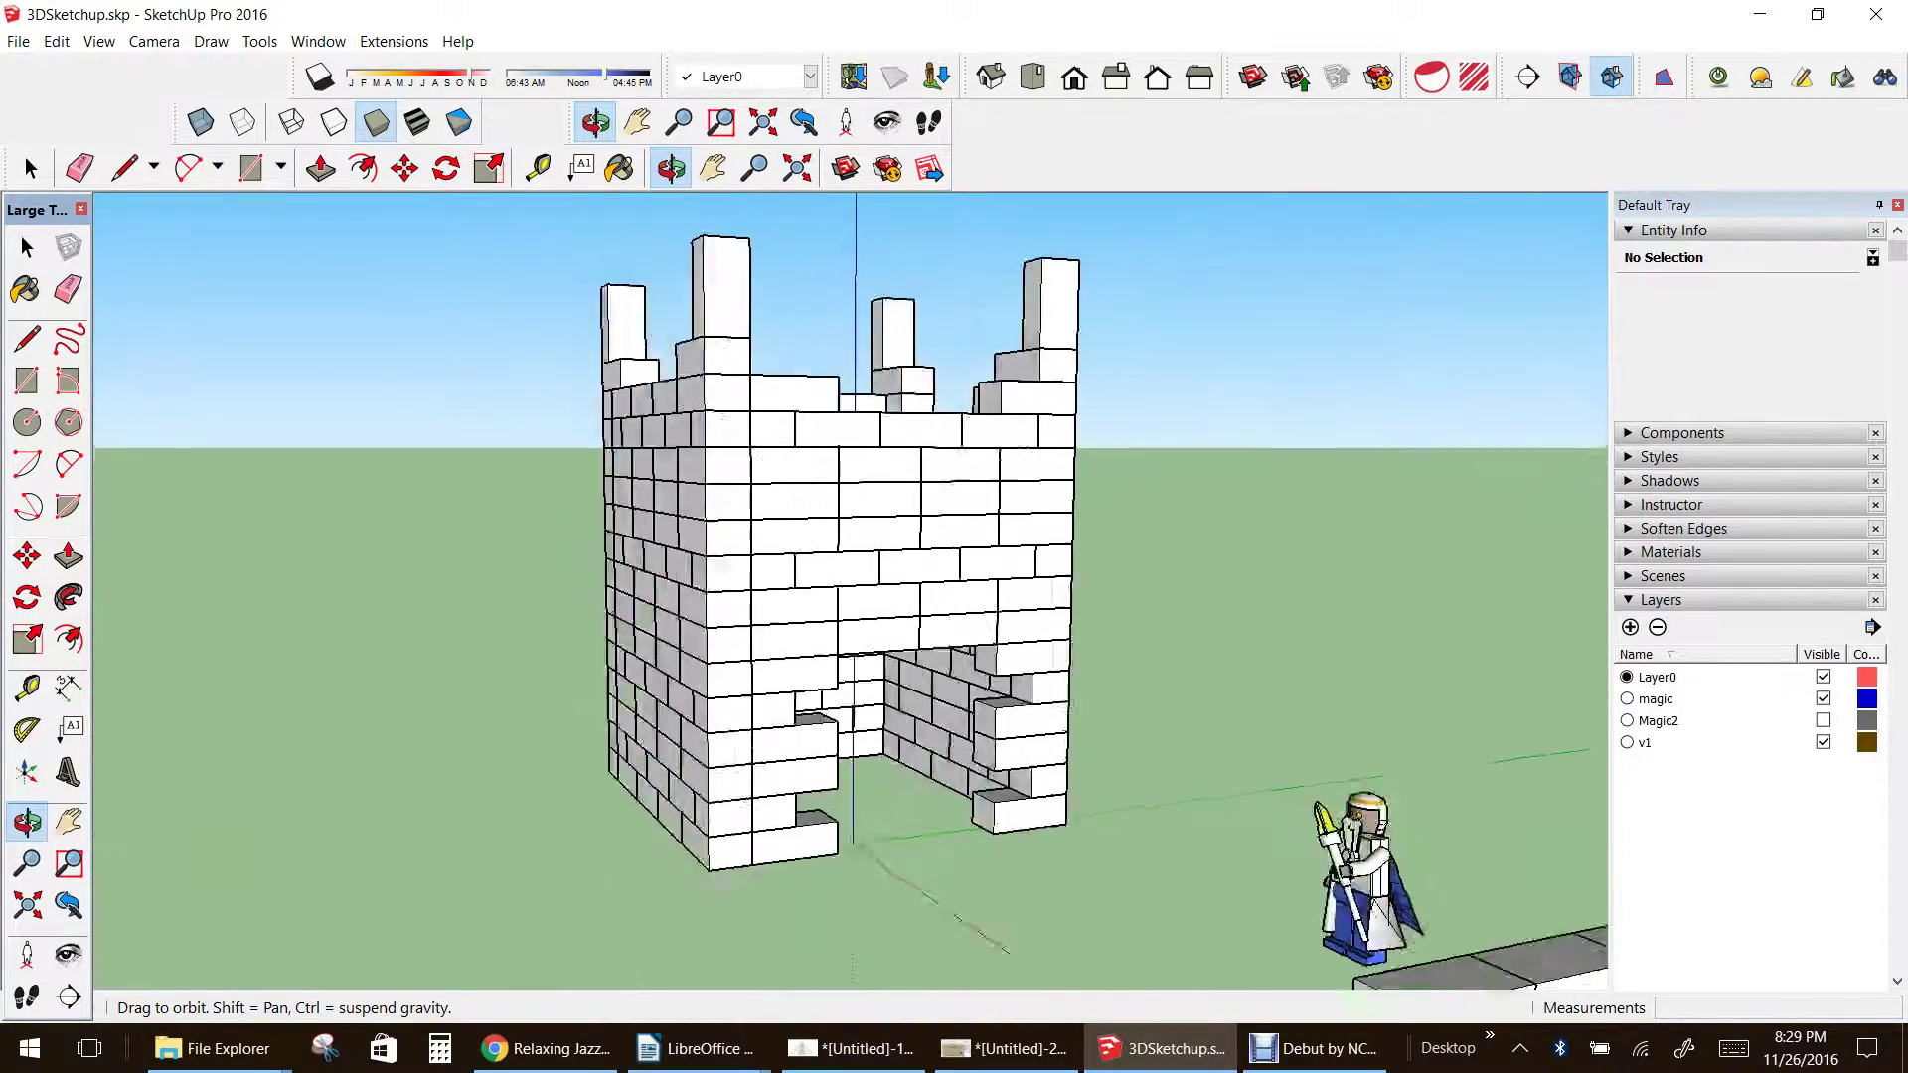
pyautogui.moveTo(715, 561); pyautogui.dragTo(775, 645)
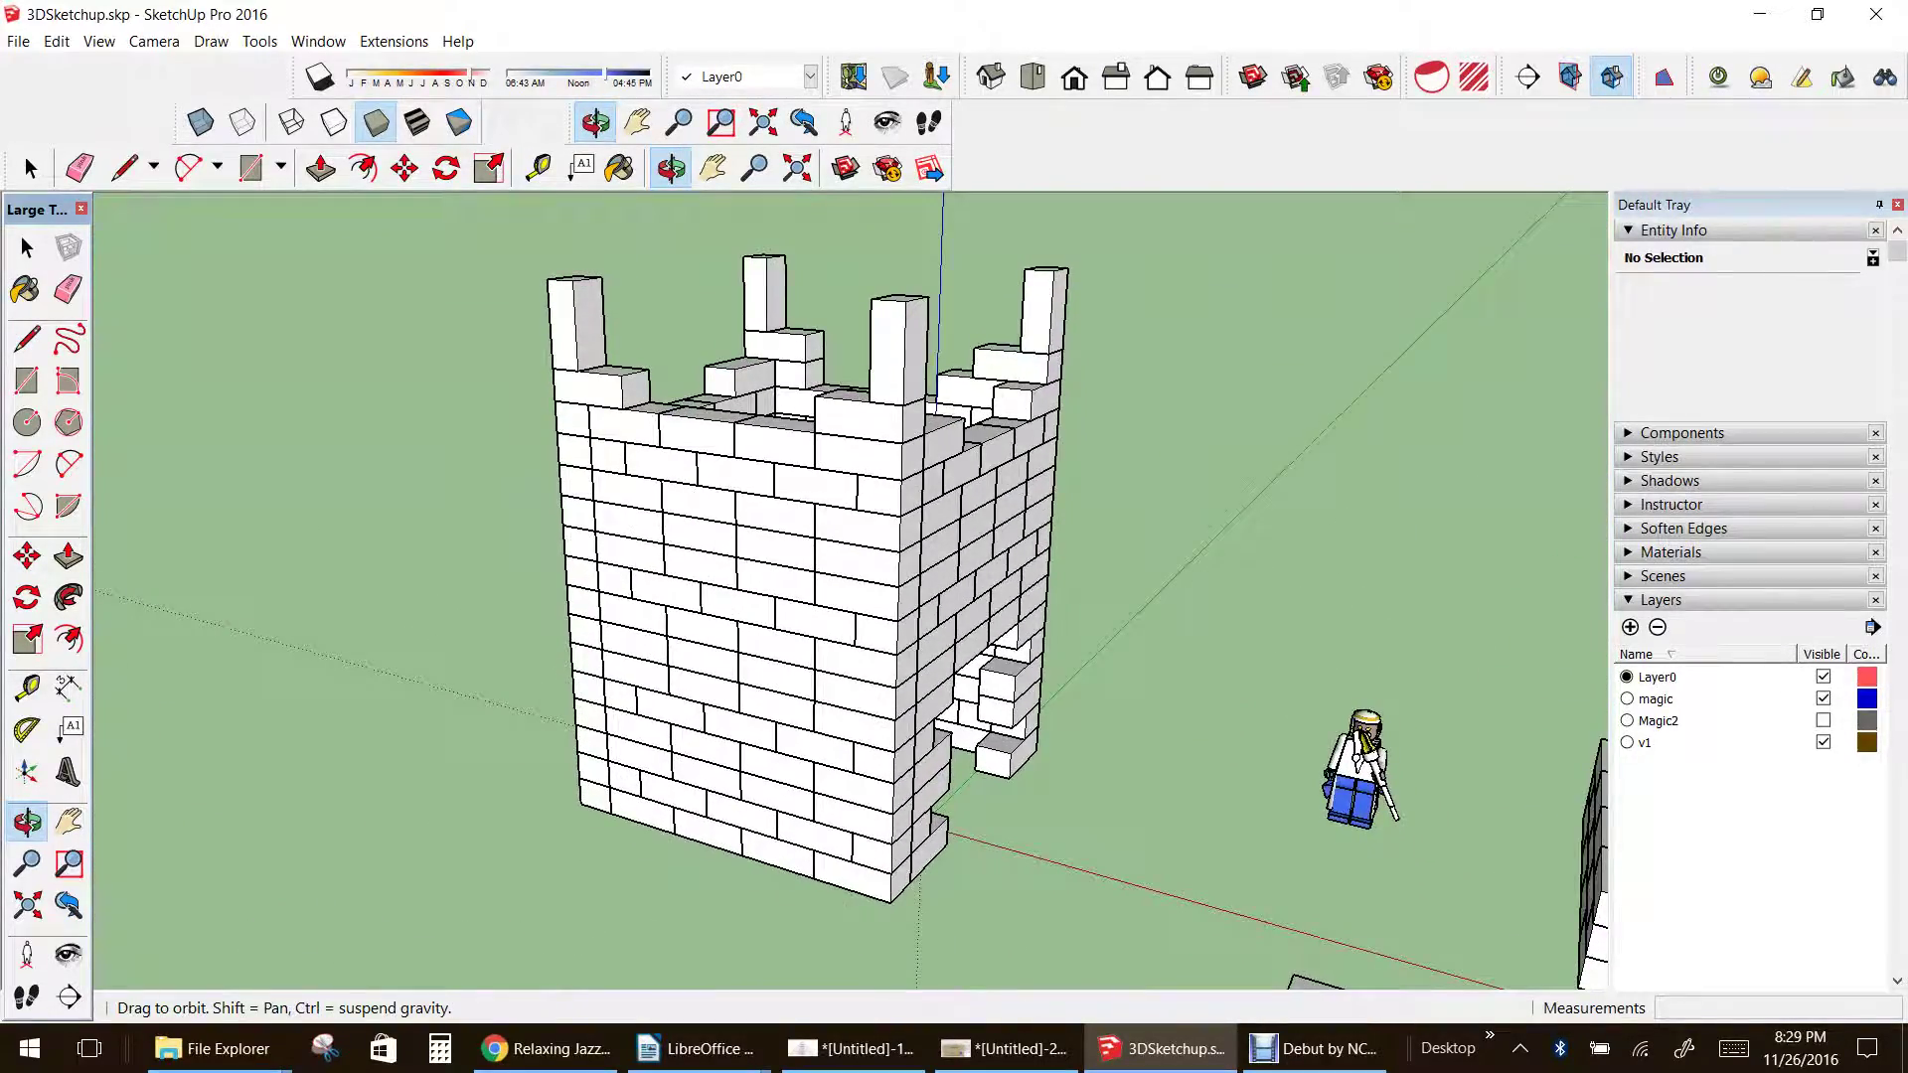
pyautogui.click(26, 248)
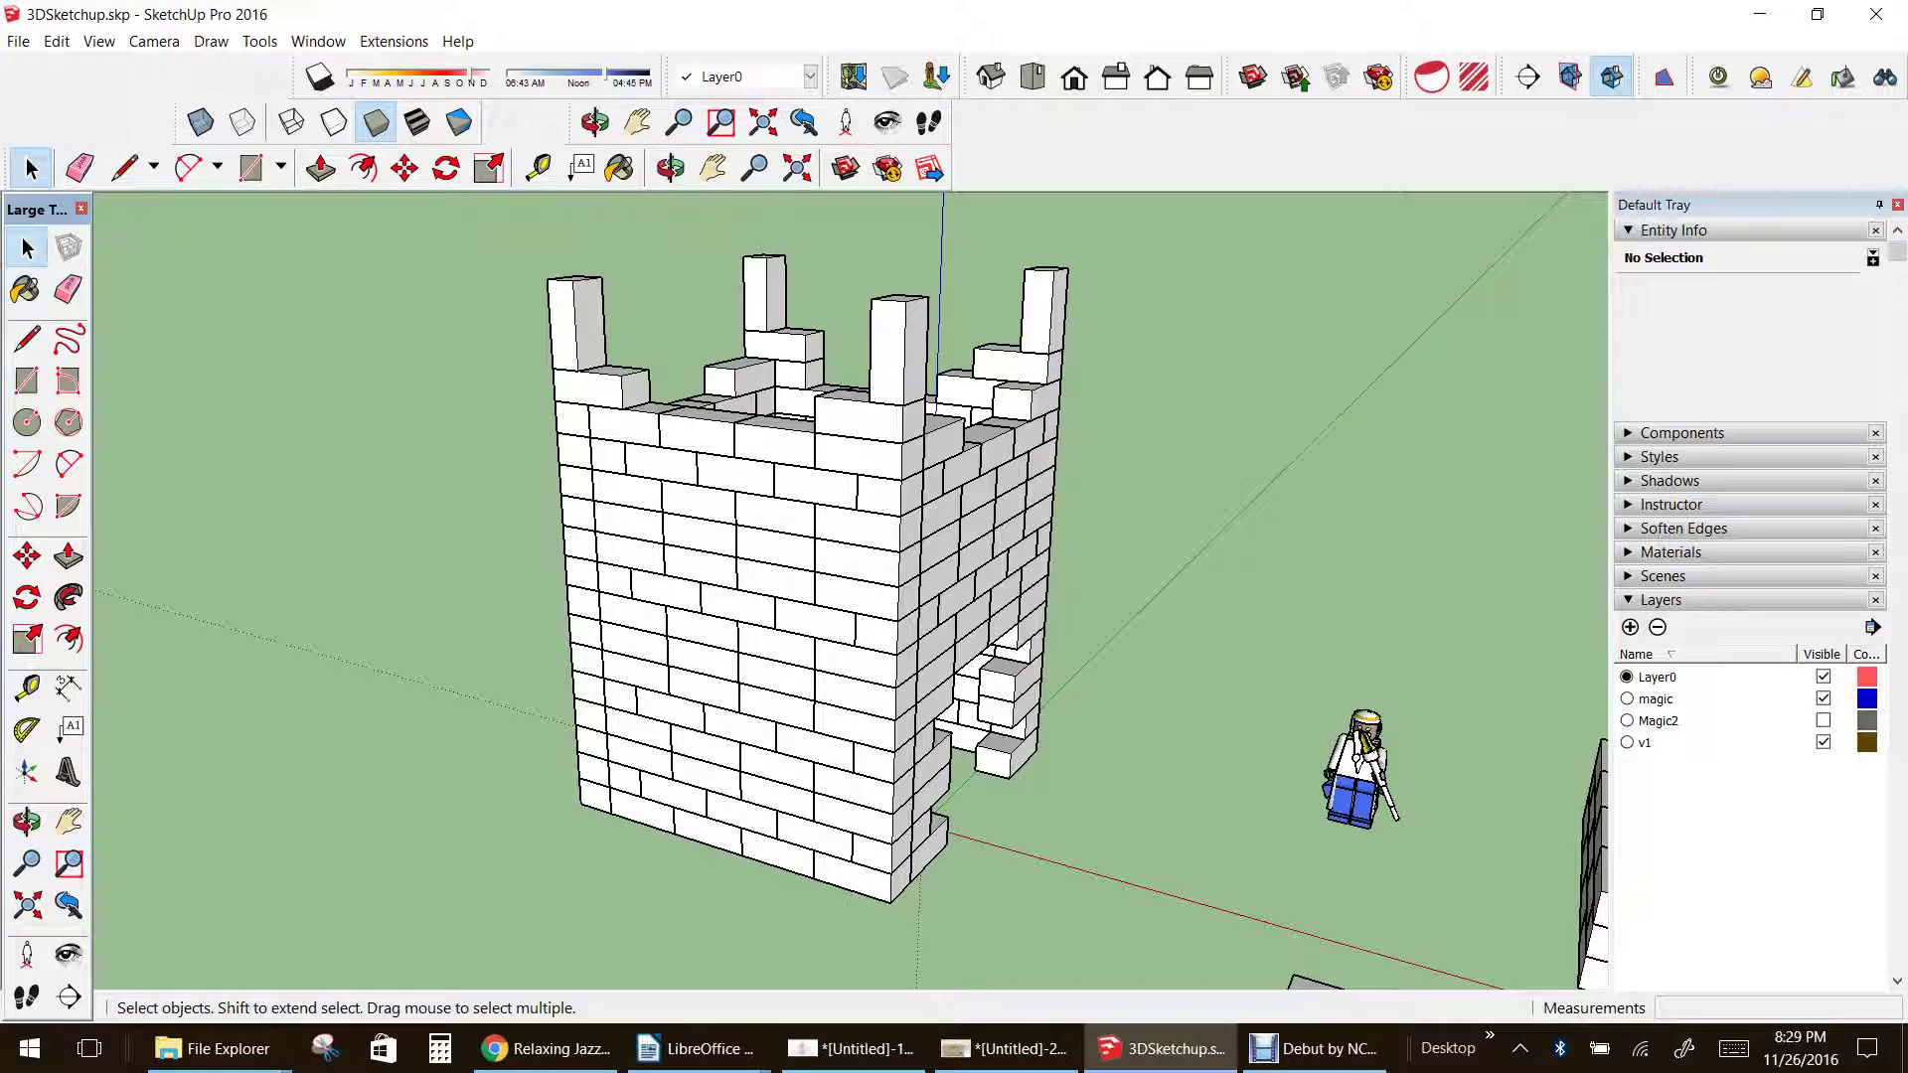
pyautogui.click(576, 323)
pyautogui.click(405, 168)
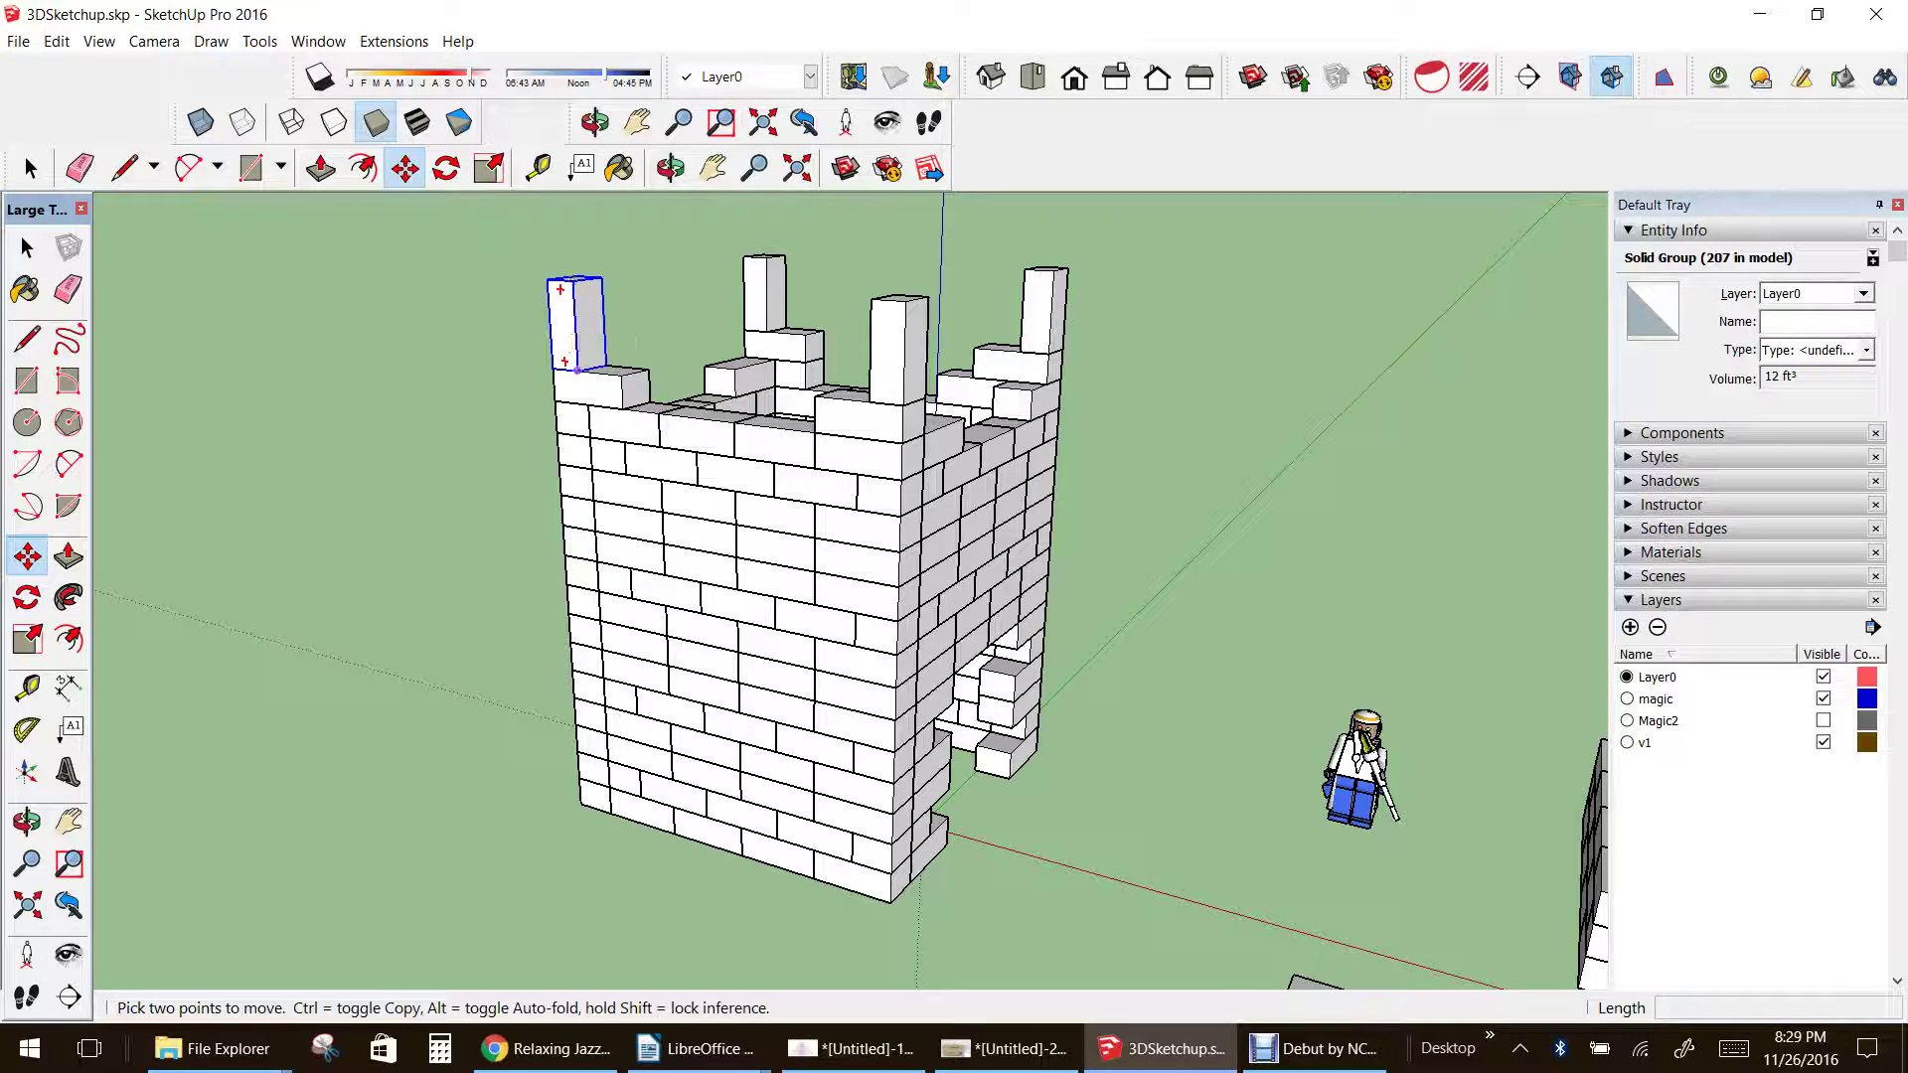
pyautogui.scroll(-1, 502, 443)
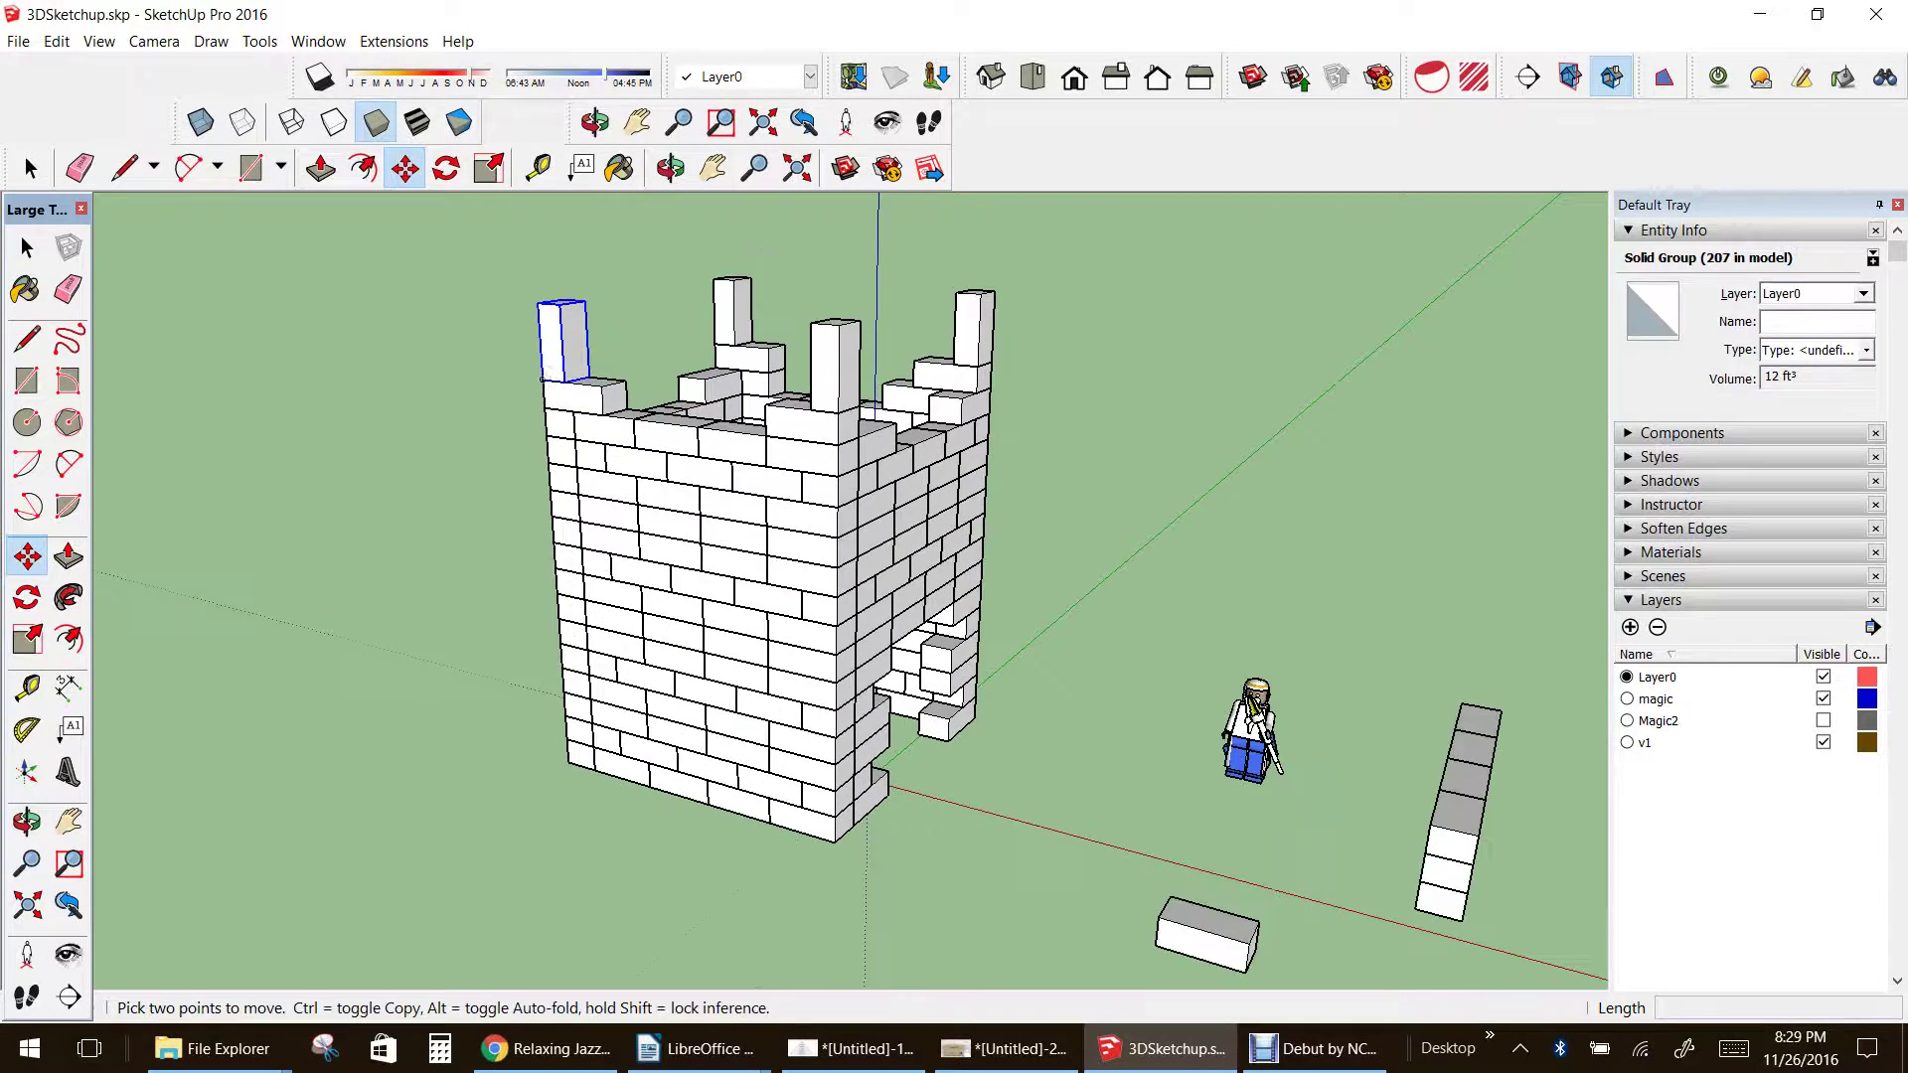
pyautogui.click(27, 822)
pyautogui.moveTo(829, 536); pyautogui.dragTo(658, 465)
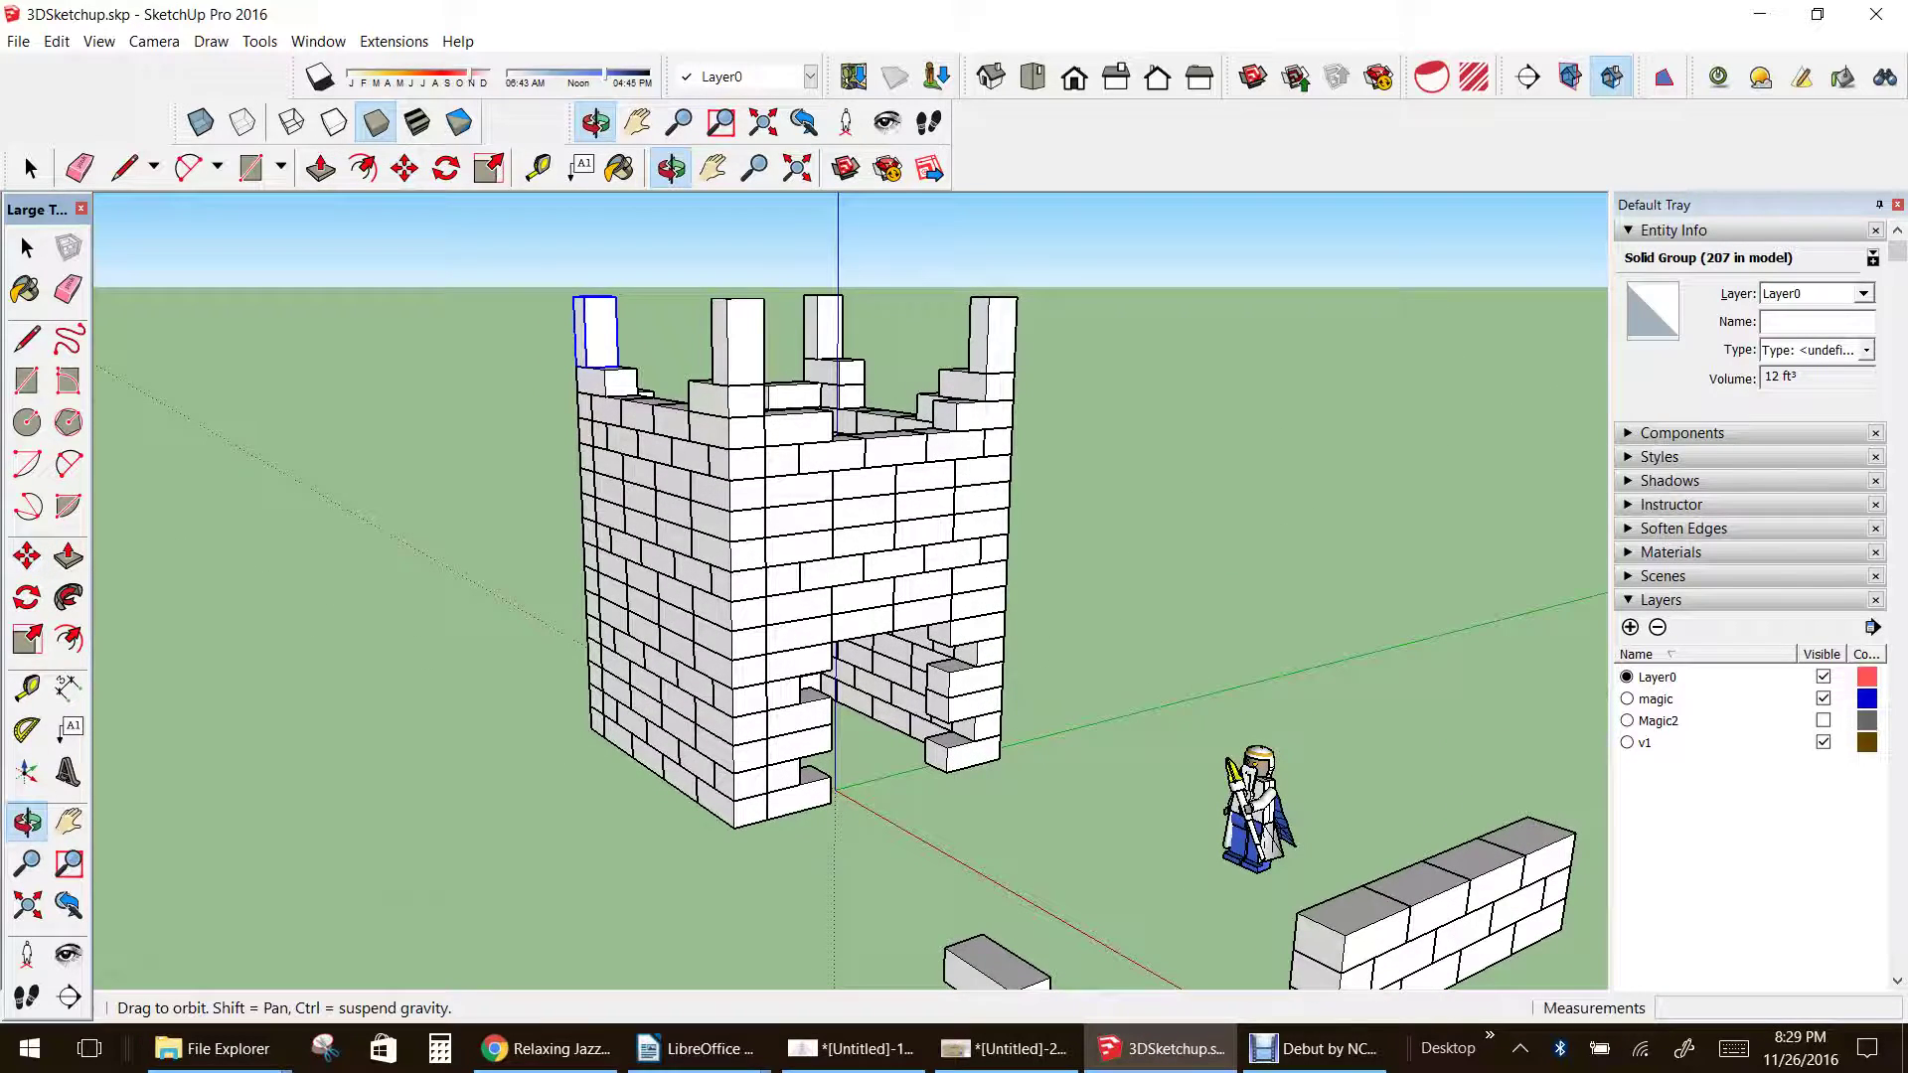
pyautogui.moveTo(1005, 1048)
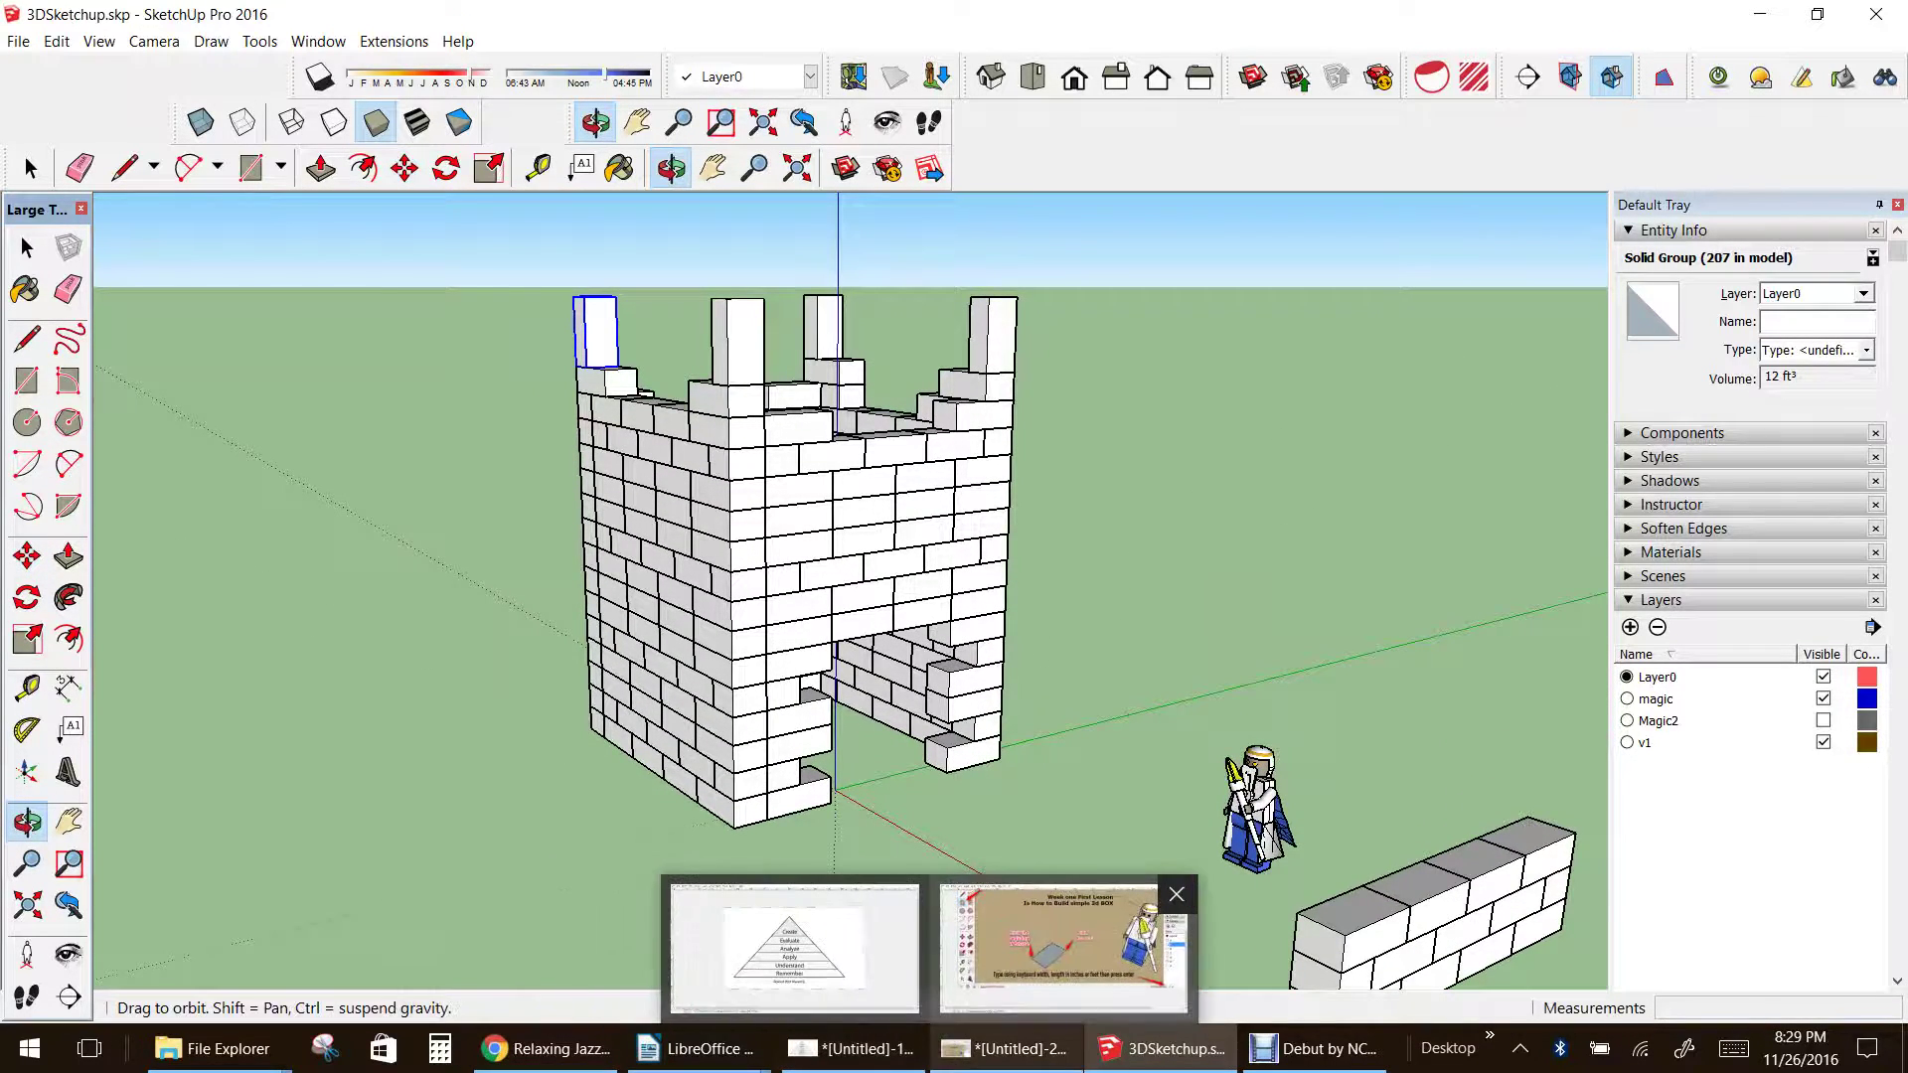
pyautogui.press('alt')
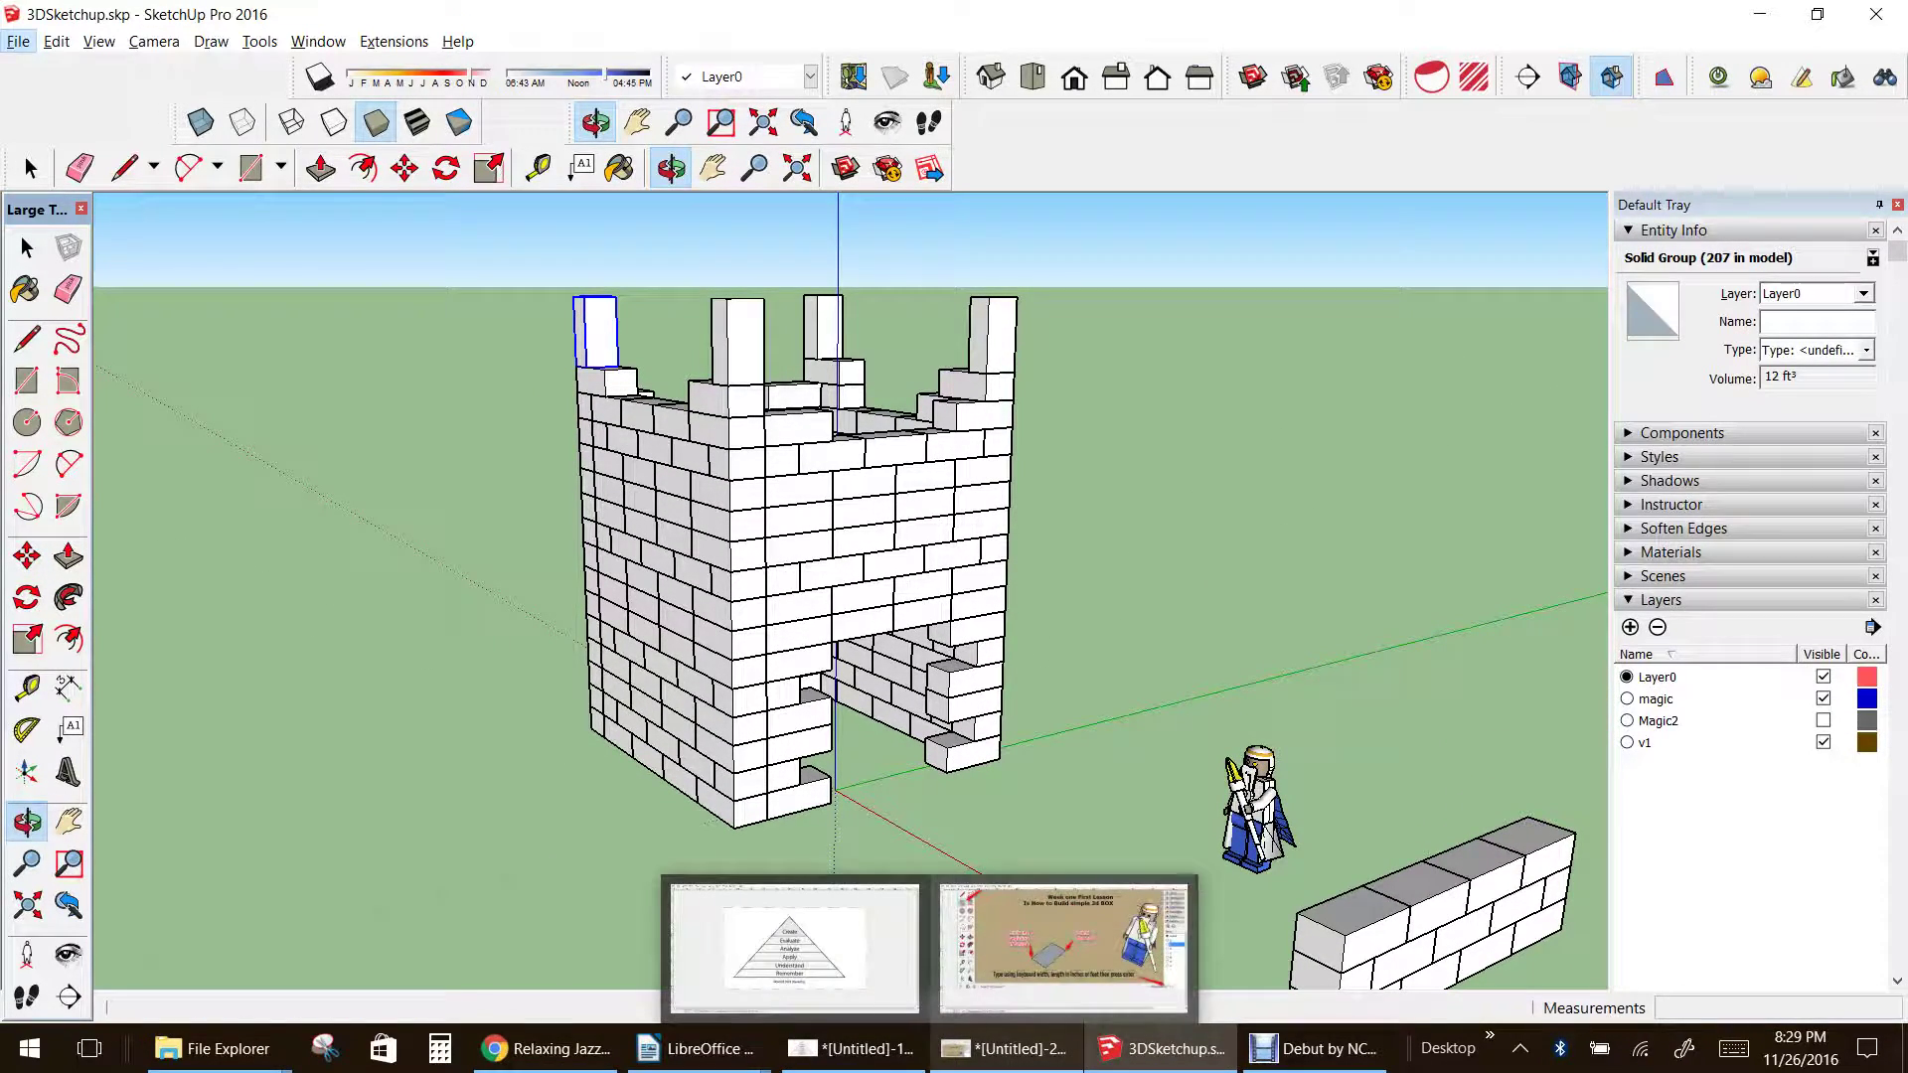
pyautogui.click(1316, 1048)
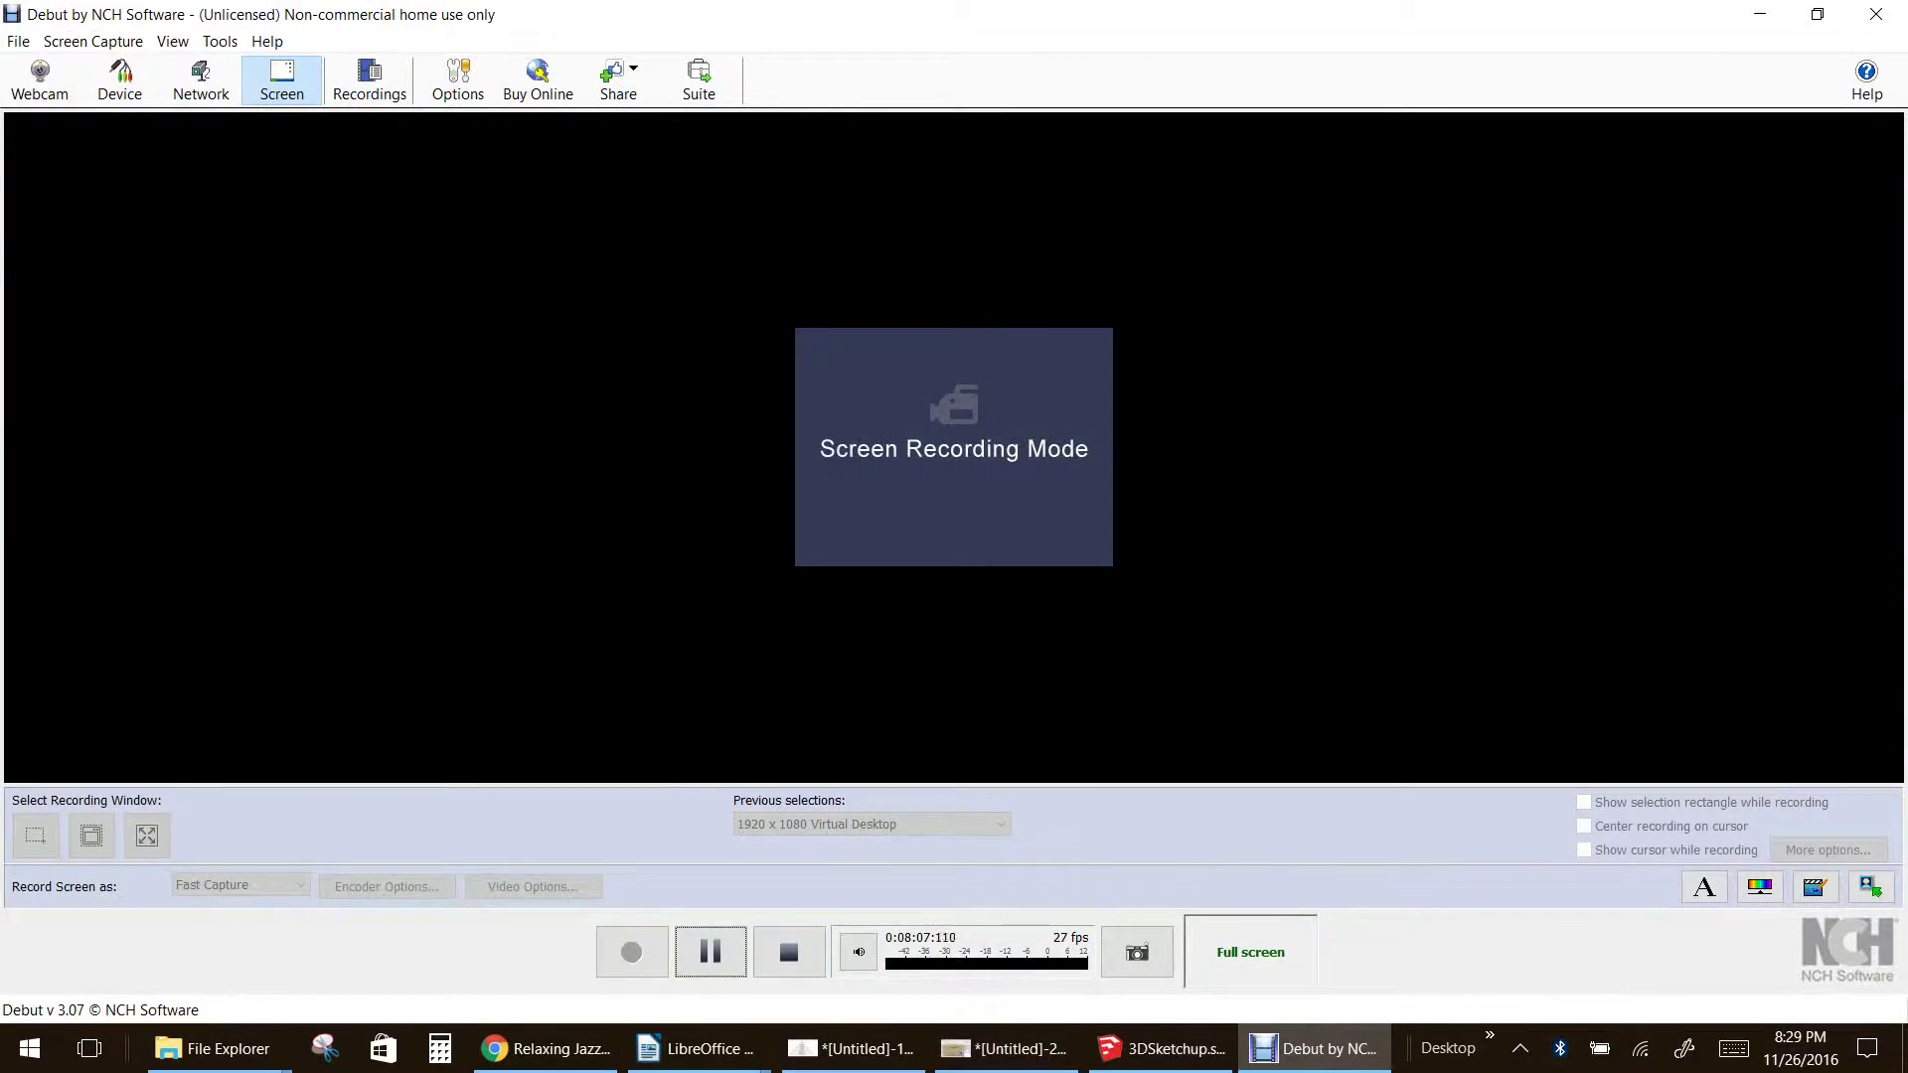